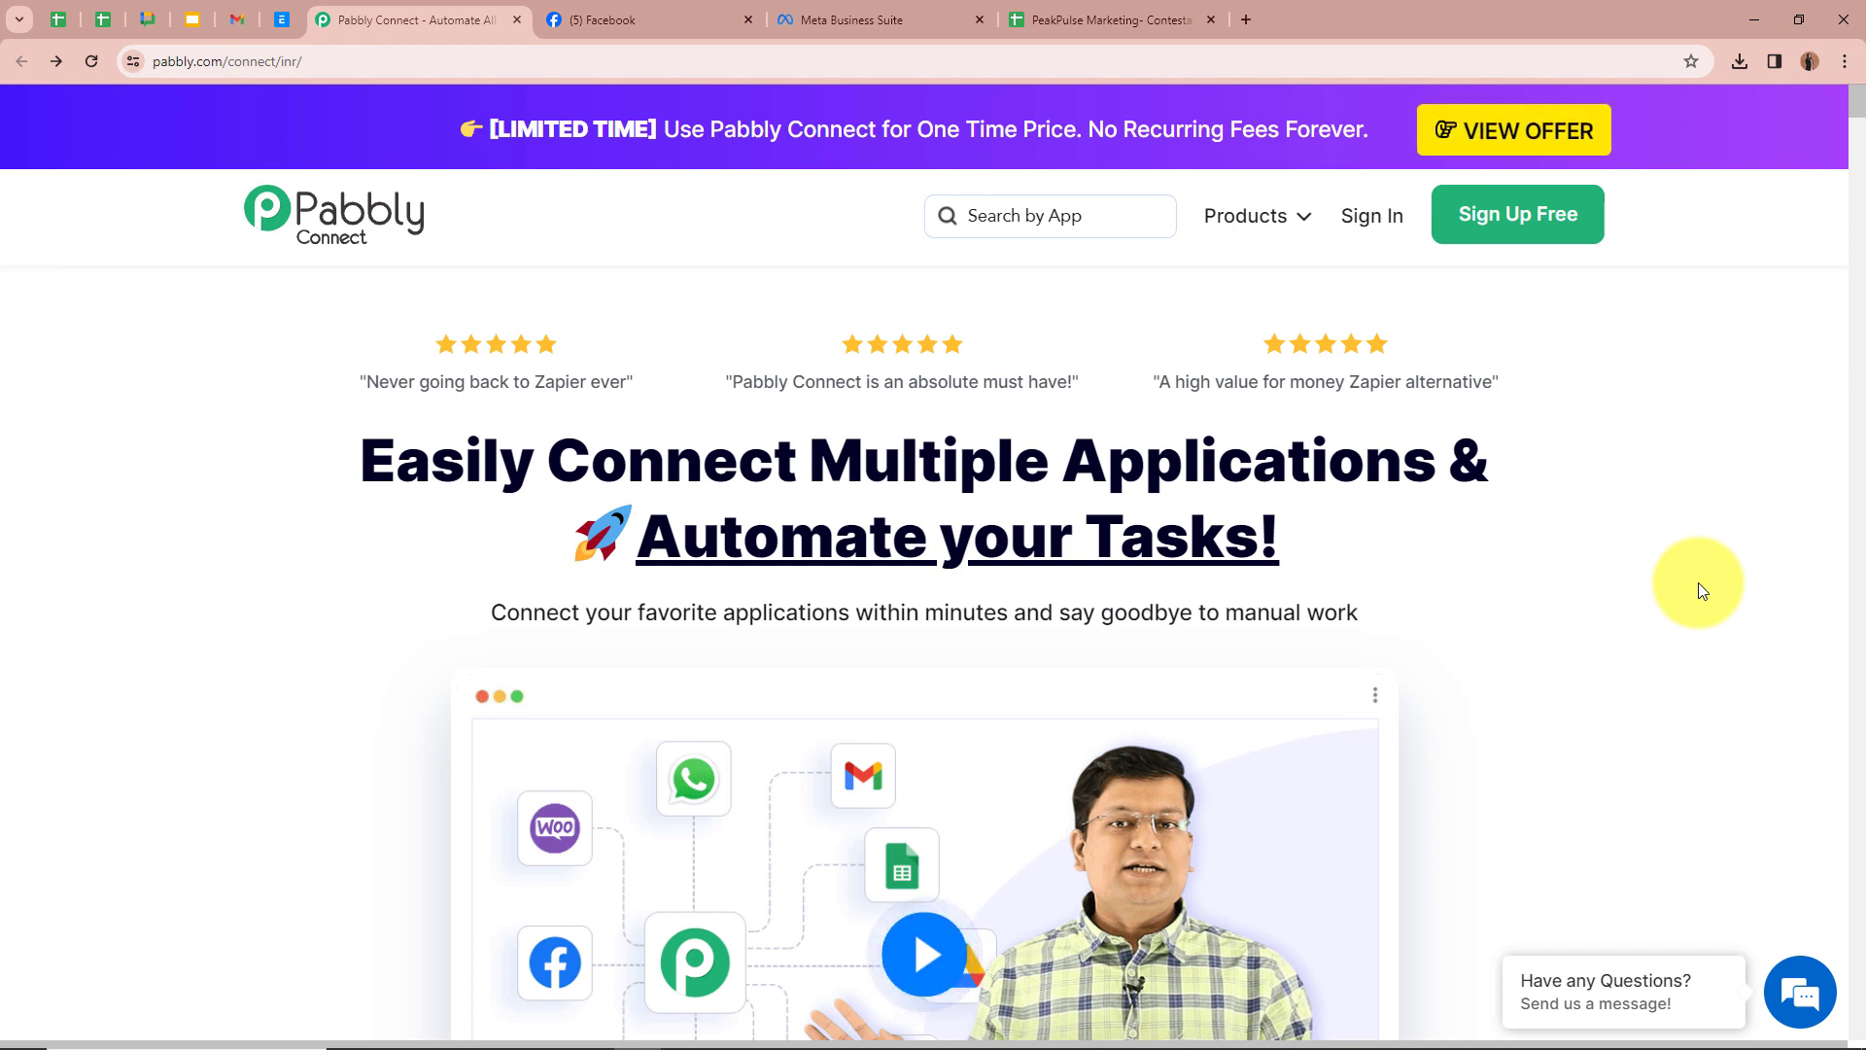
# Review the PeakPulse Marketing Facebook page and the Contestants Data sheet, then sign in to Pabbly.
pyautogui.click(664, 19)
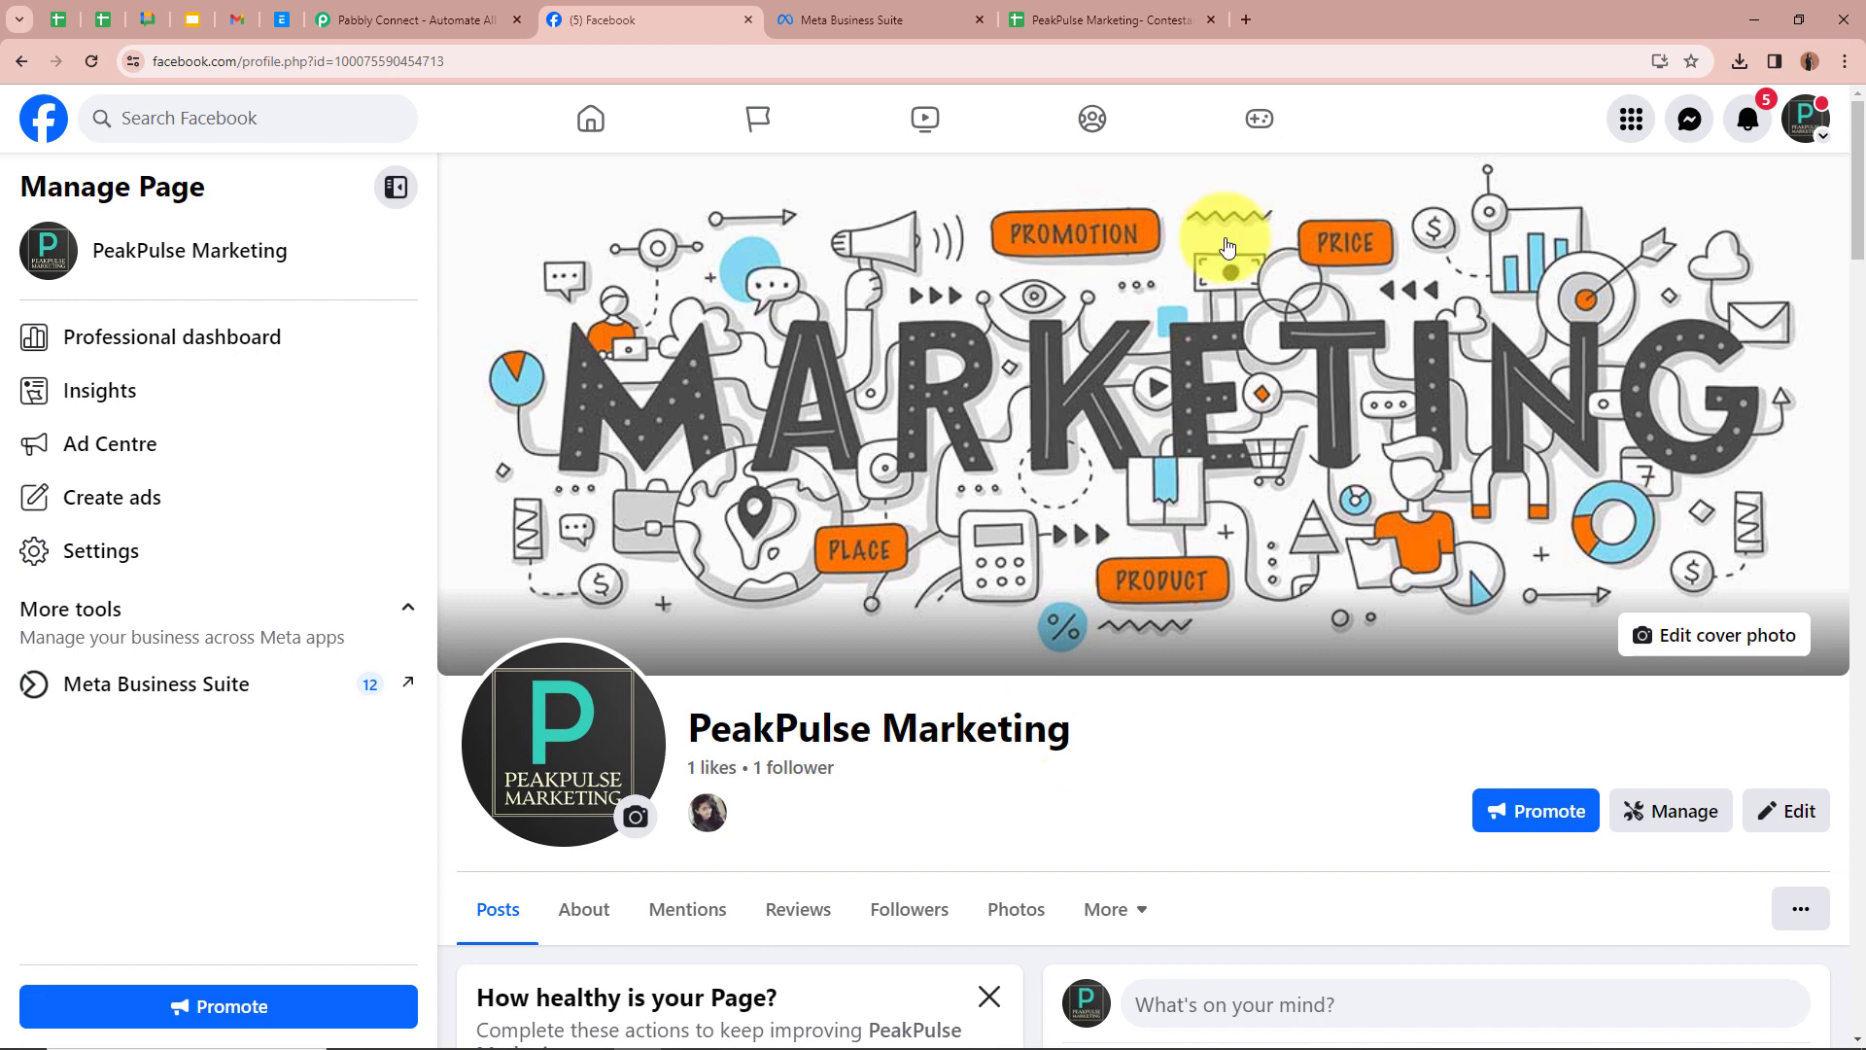
pyautogui.click(1078, 19)
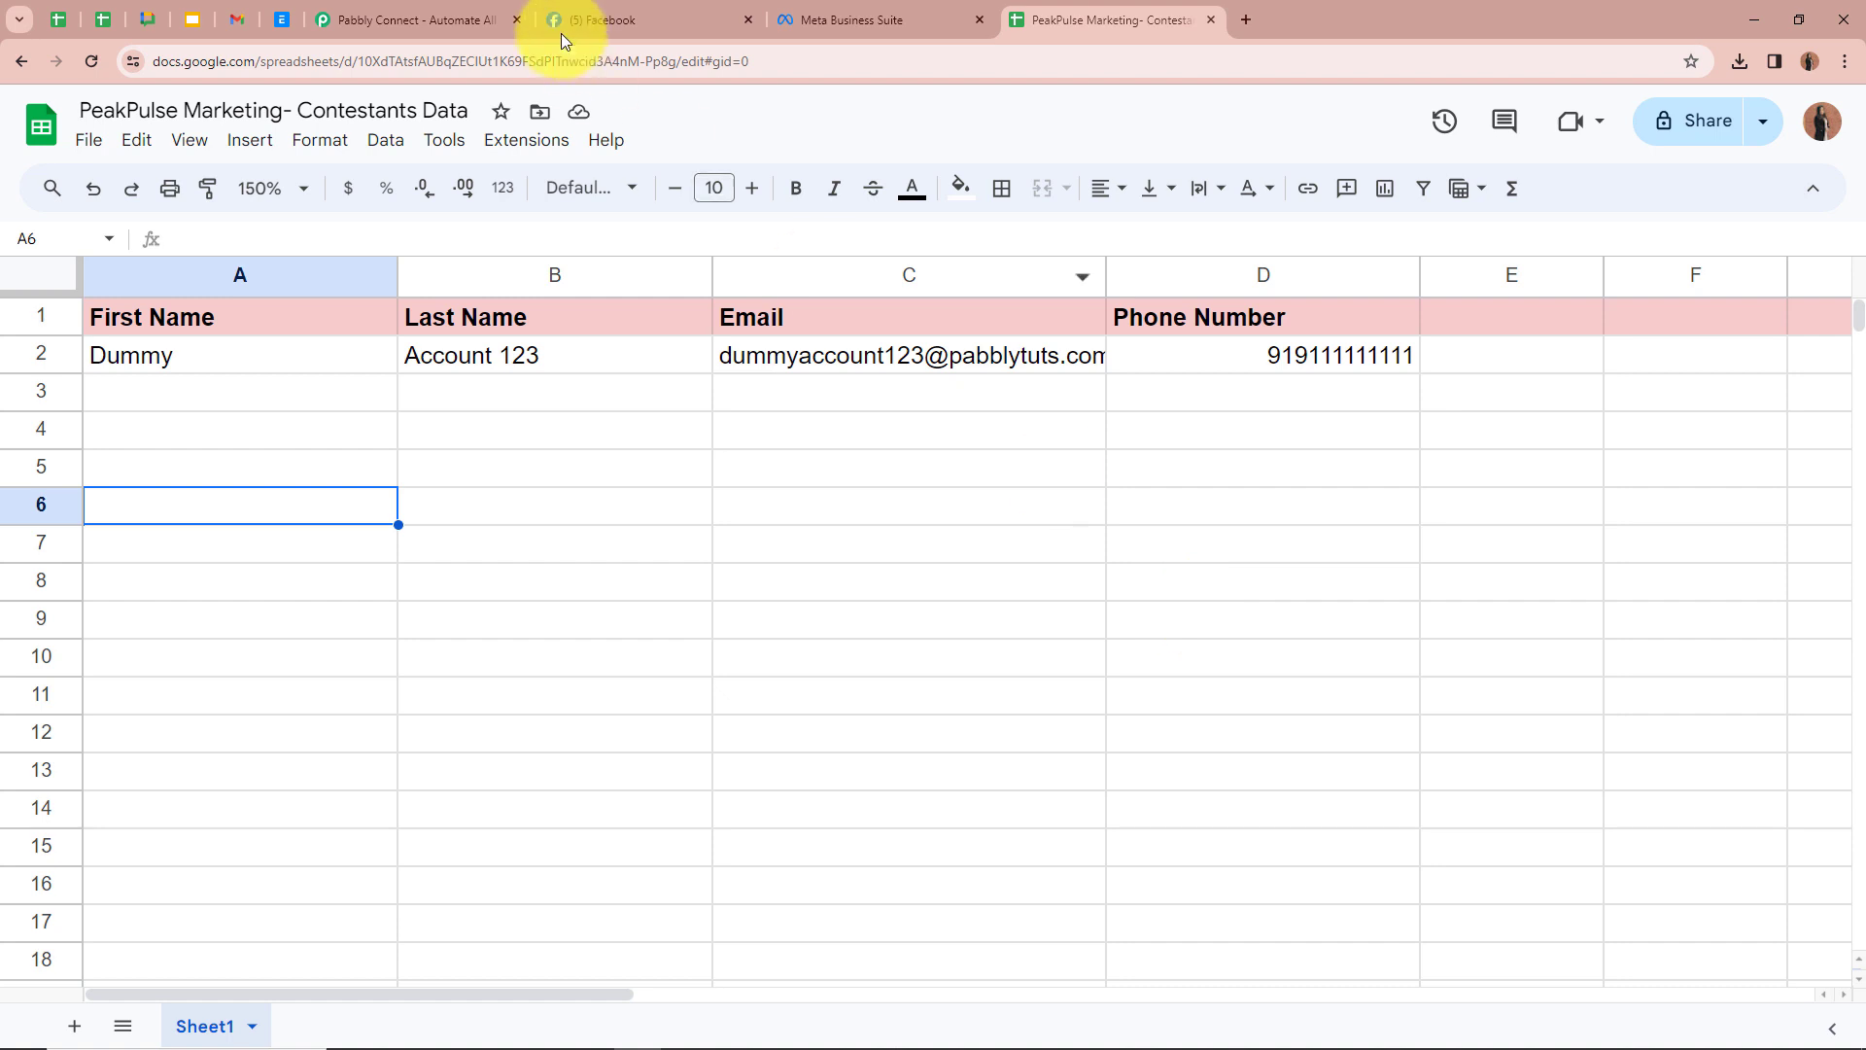
pyautogui.click(418, 20)
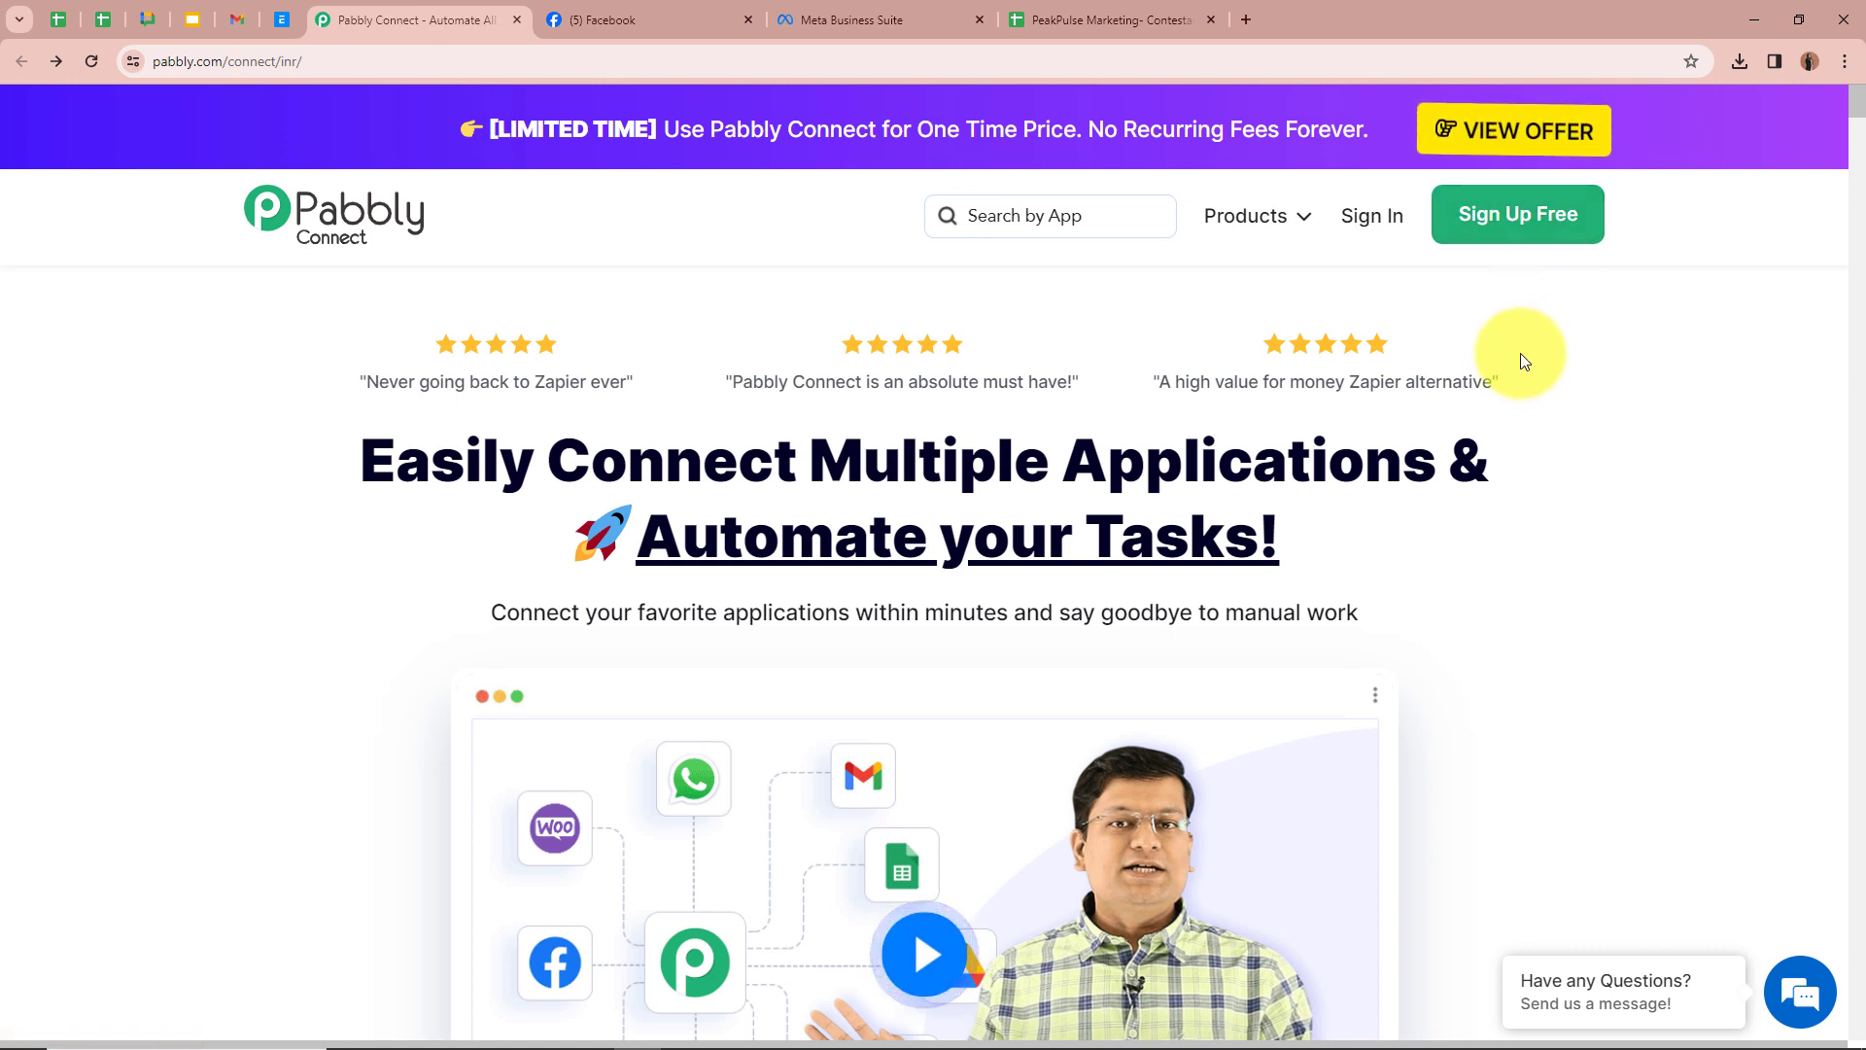
pyautogui.click(1371, 219)
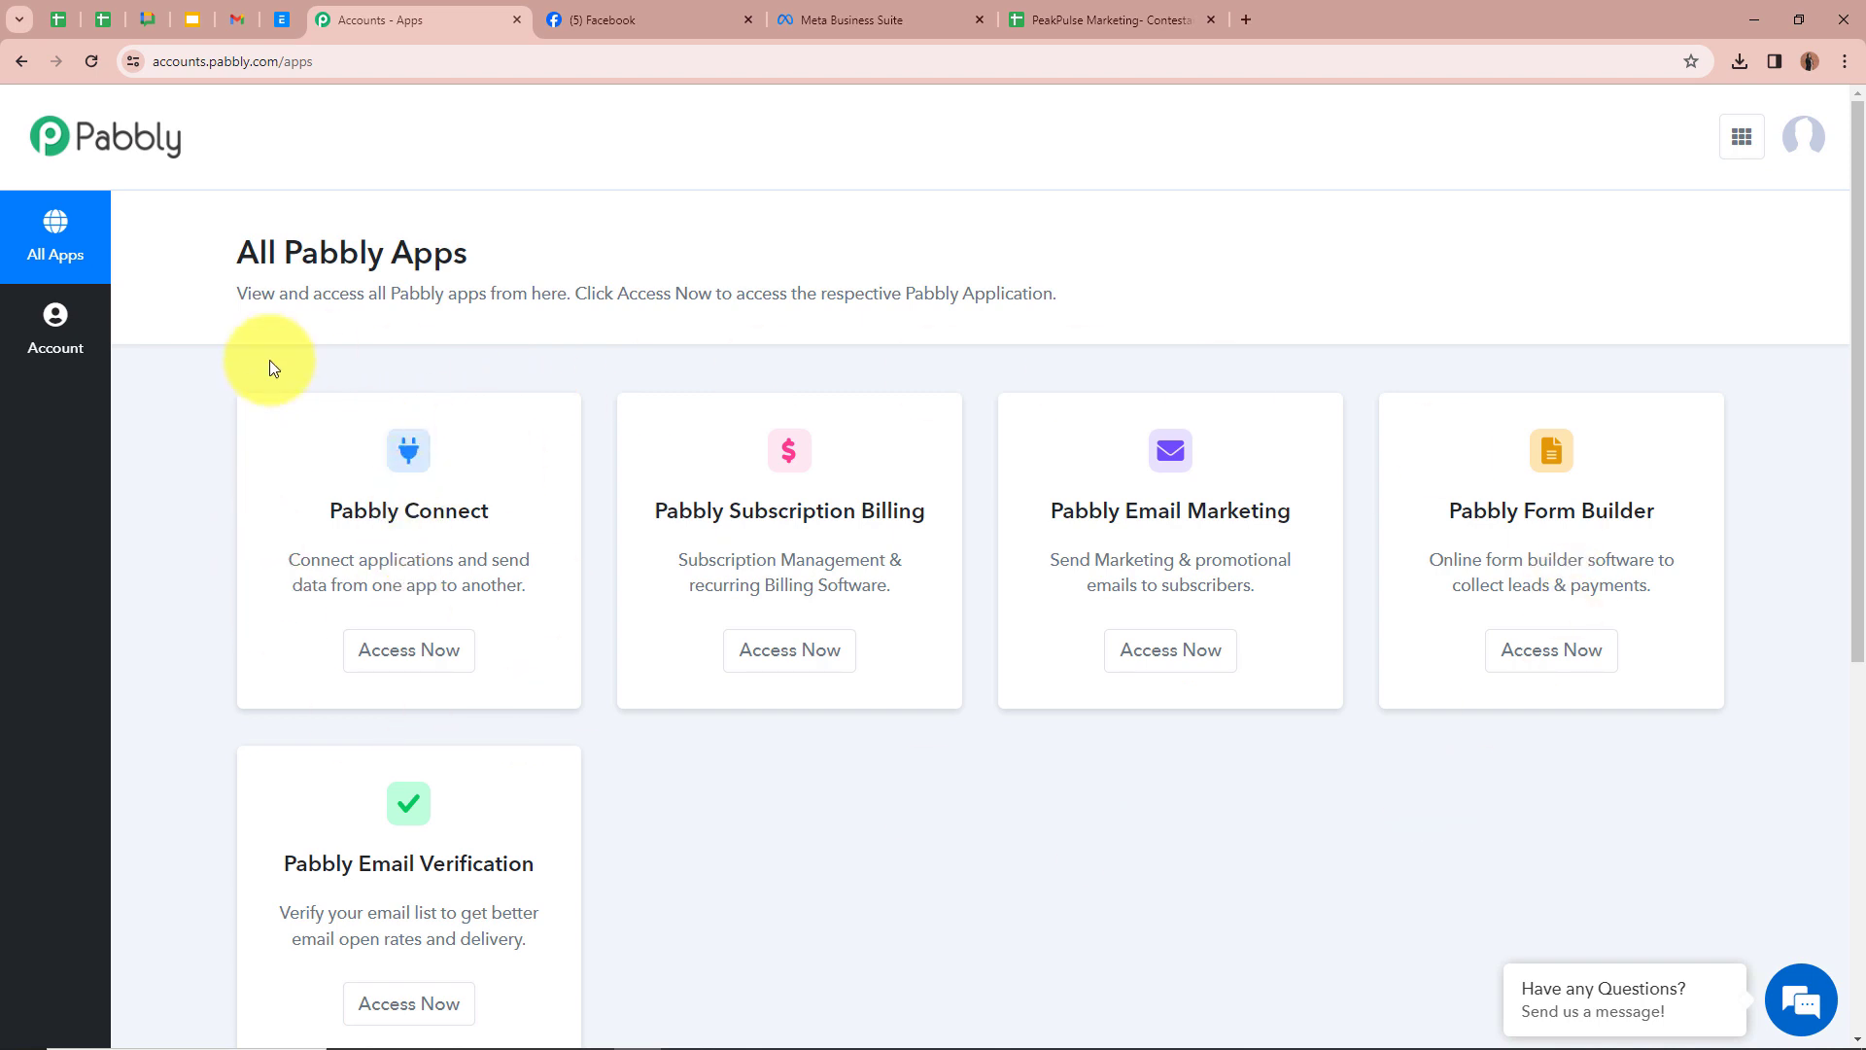
# Access Pabbly Connect from the apps list and start a new workflow.
pyautogui.click(407, 672)
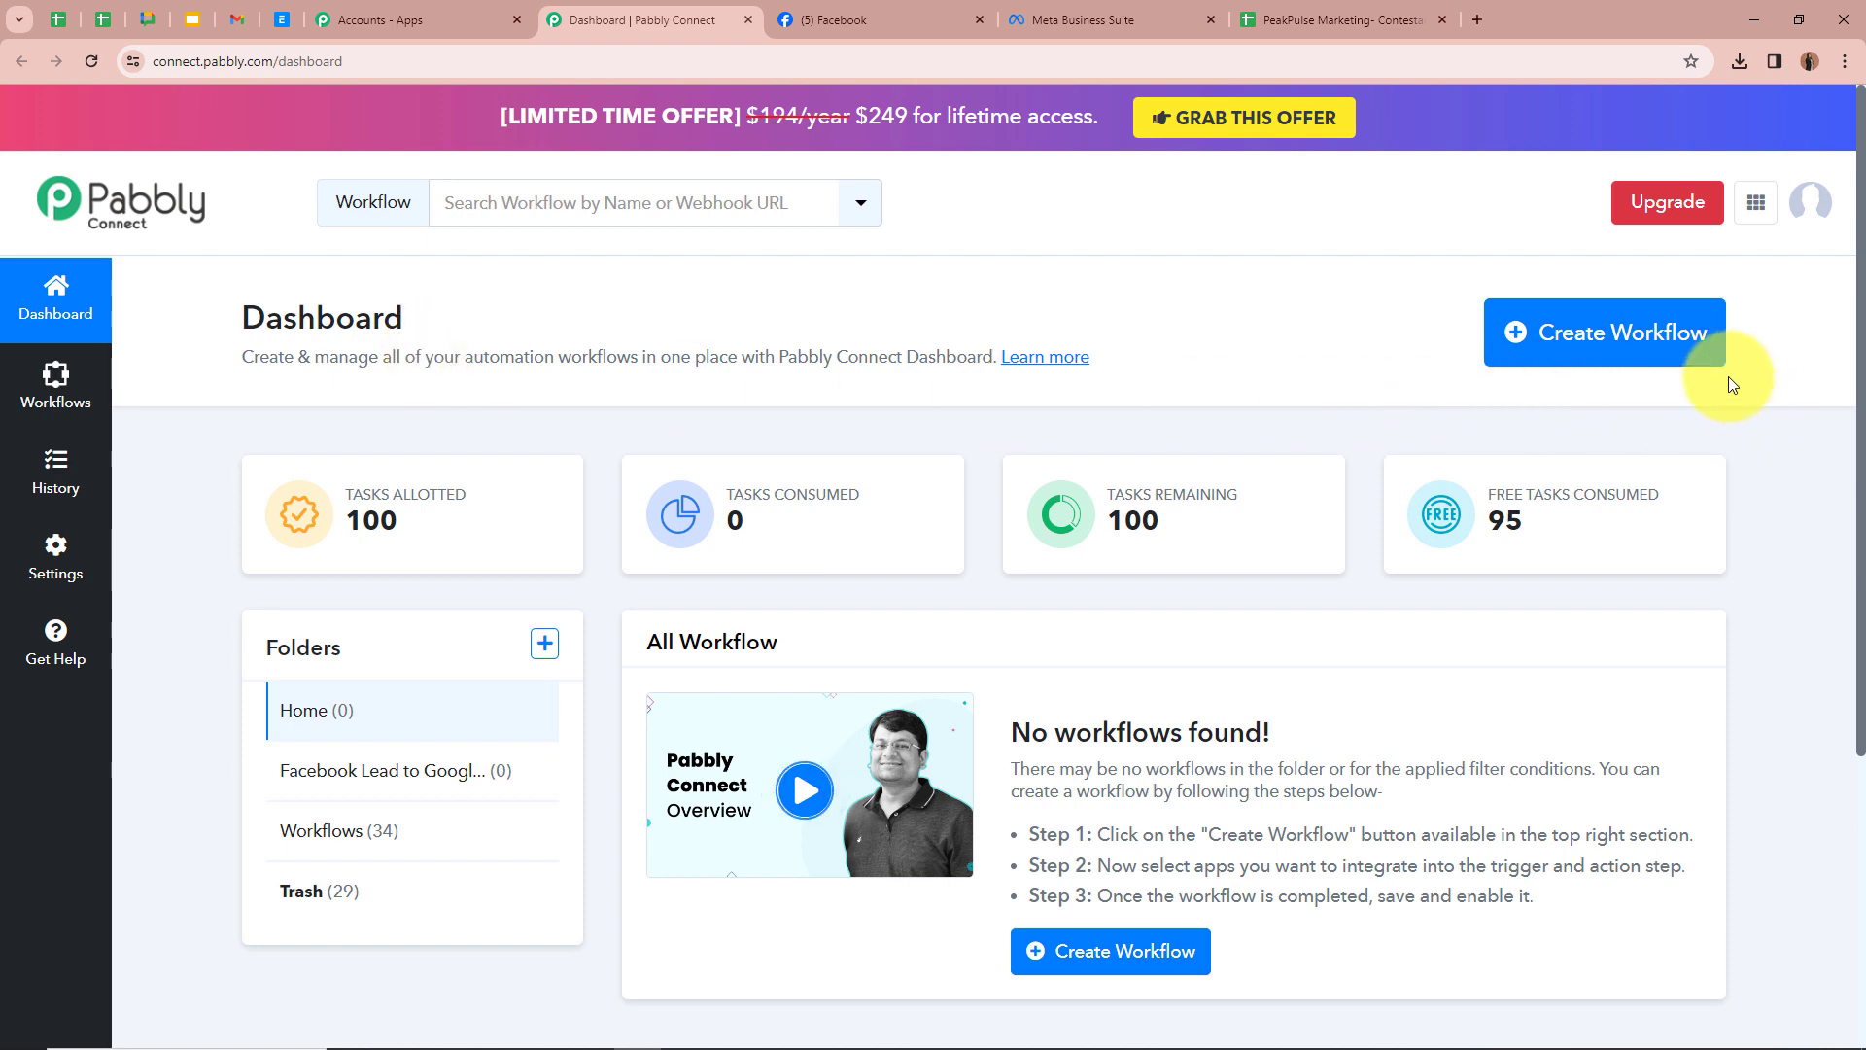
pyautogui.click(1614, 331)
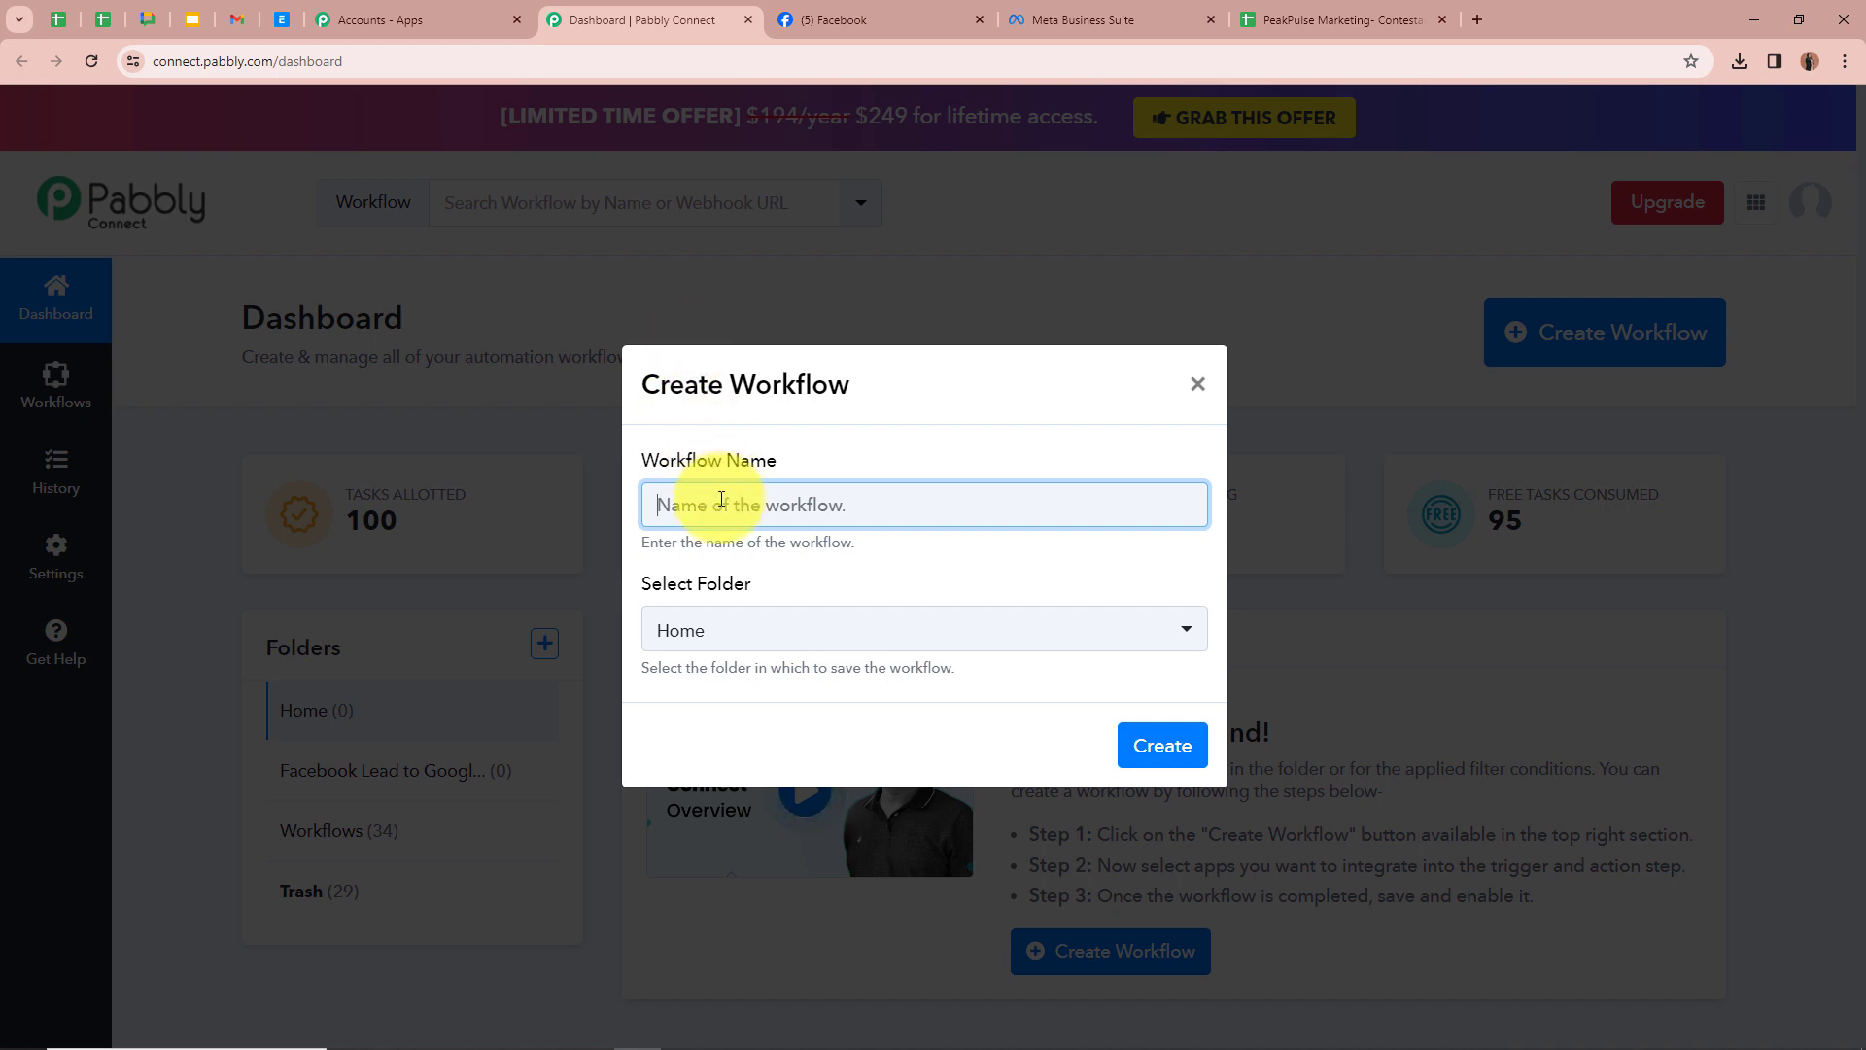
# Create the workflow 'PeakPulse Marketing- Facebook Lead to Google Sheets' in the Facebook Lead to Google Sheets Automations folder.
pyautogui.write('PeakPulse Marketing- Facebook Lead to Google Sheets')
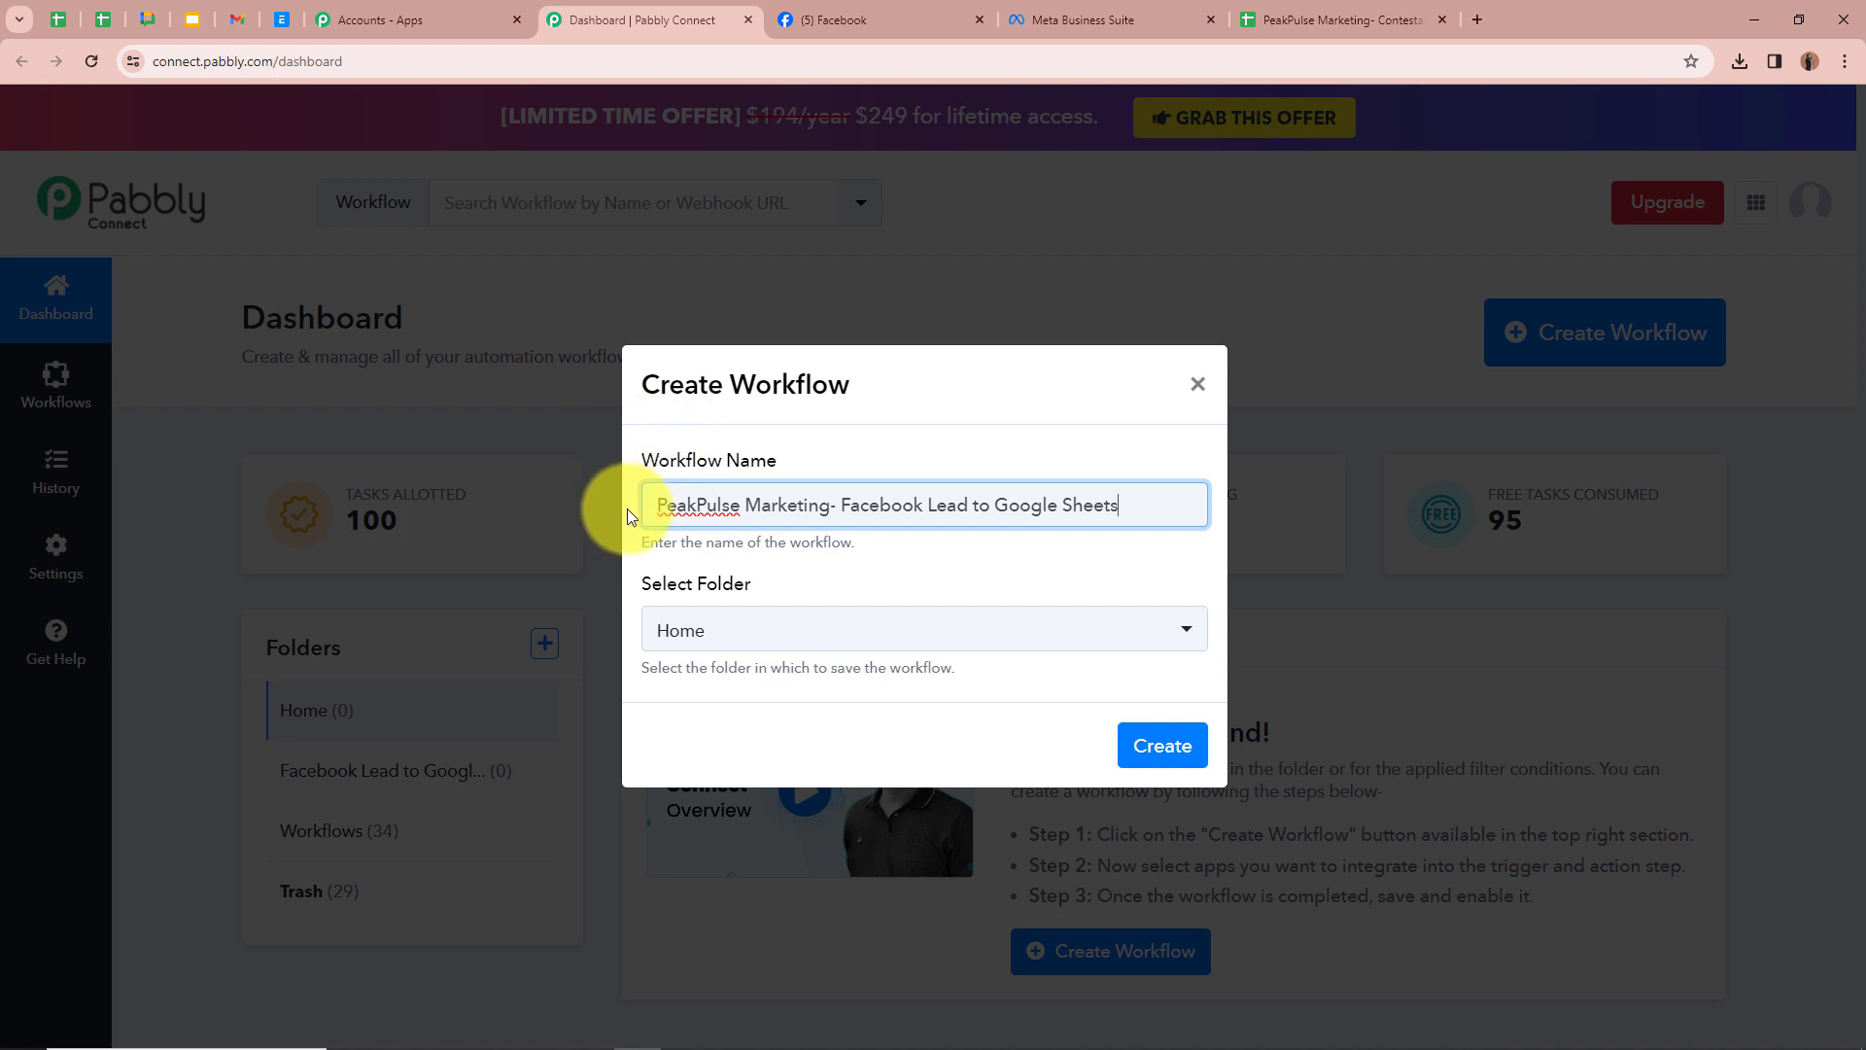
pyautogui.click(1012, 556)
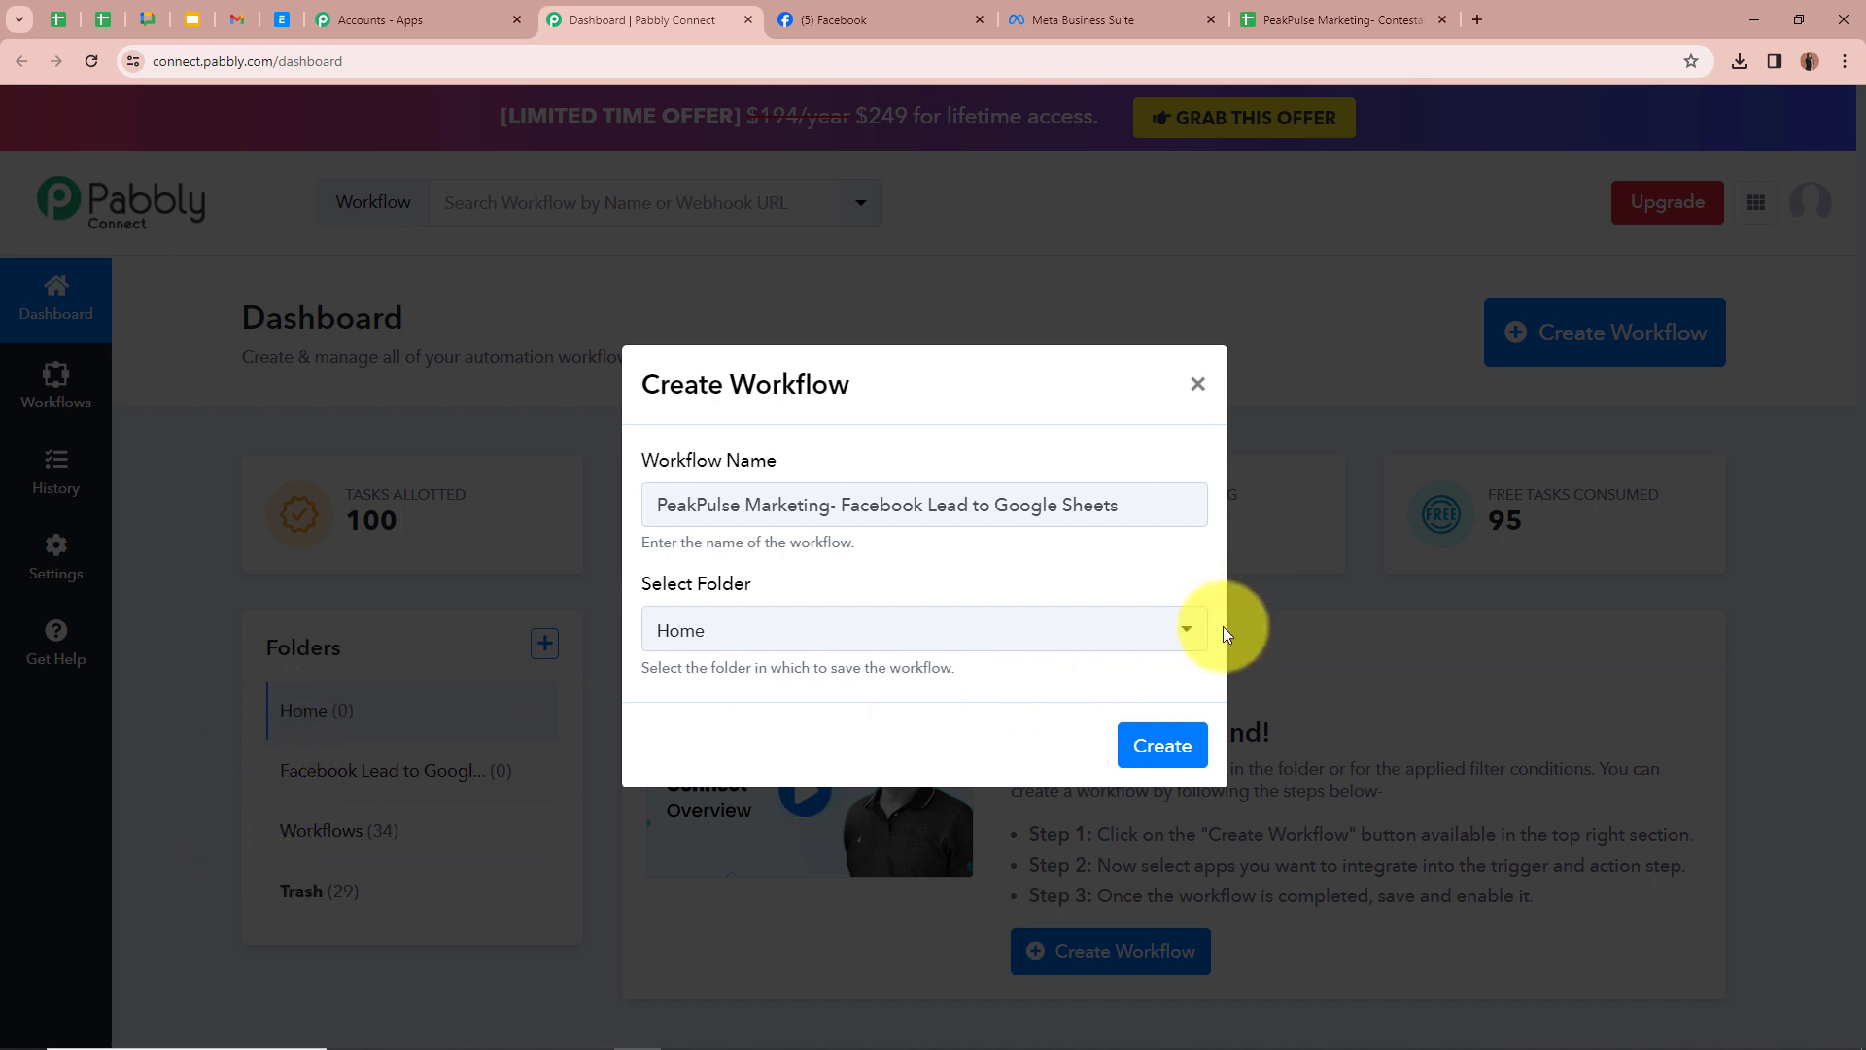
pyautogui.click(1179, 631)
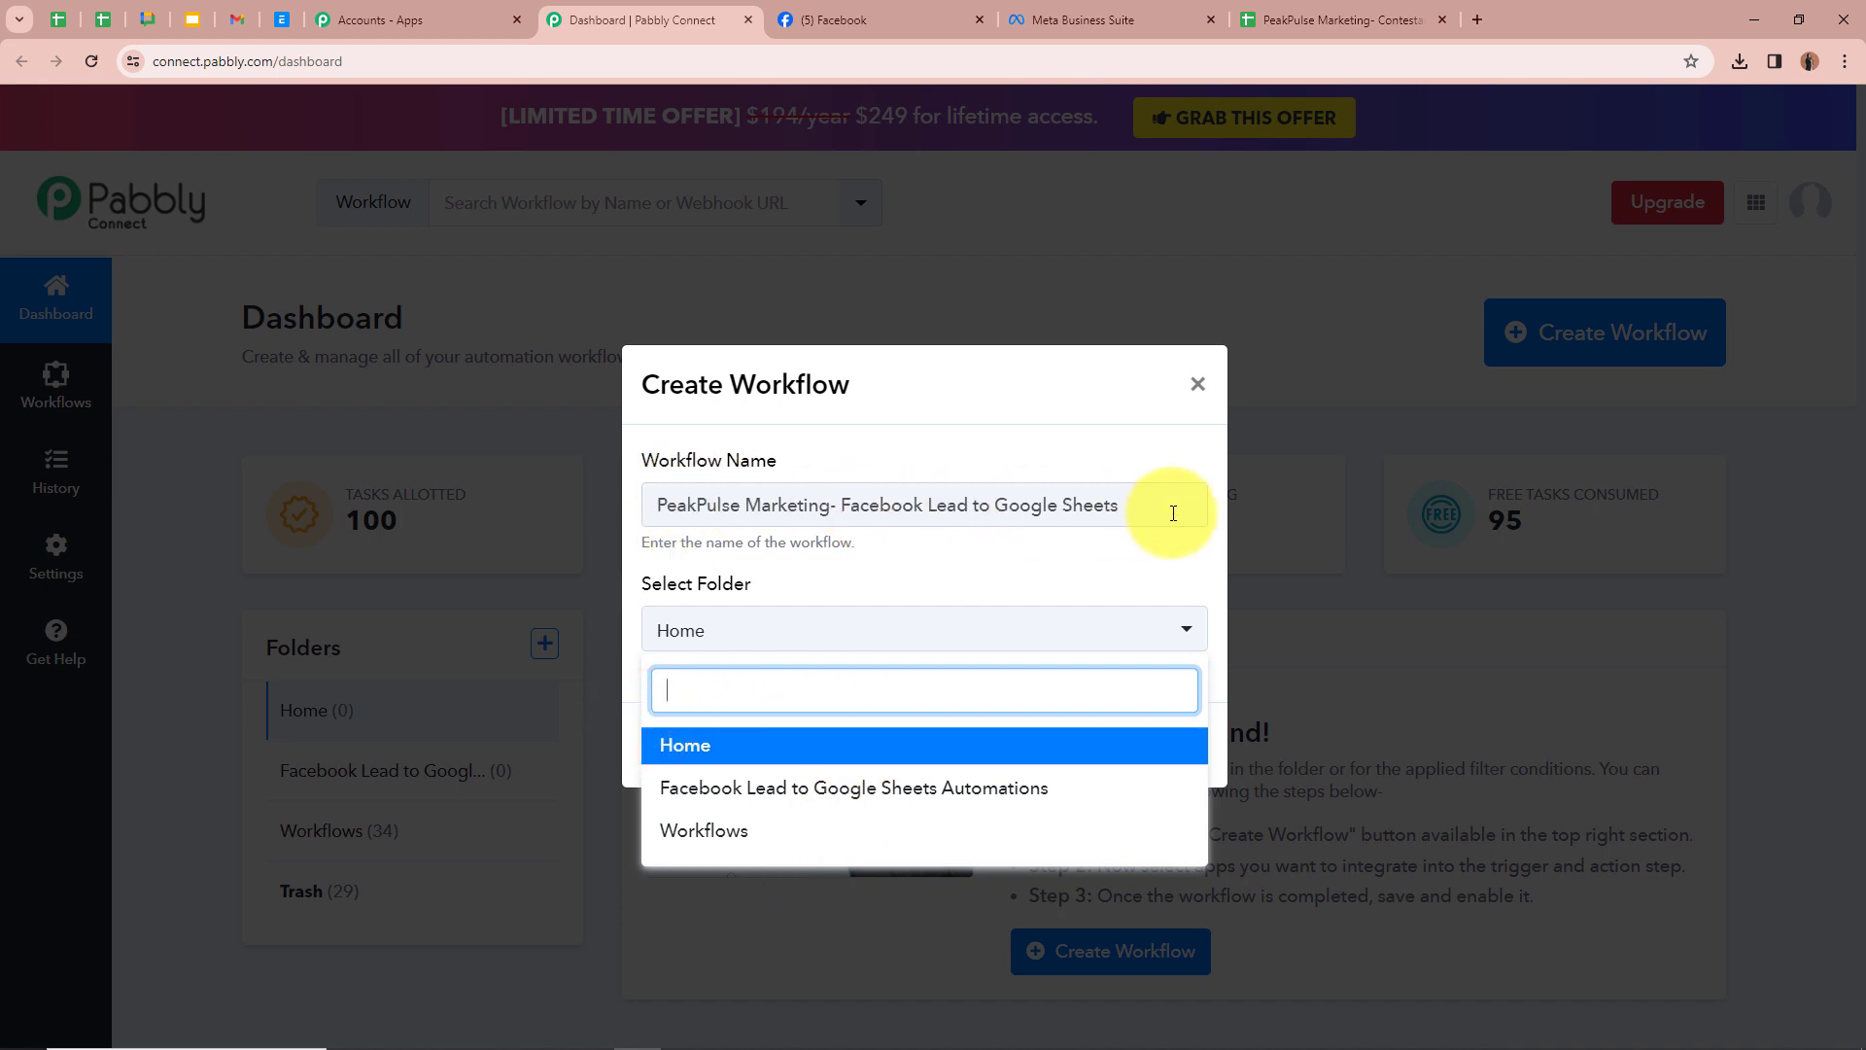
pyautogui.click(895, 785)
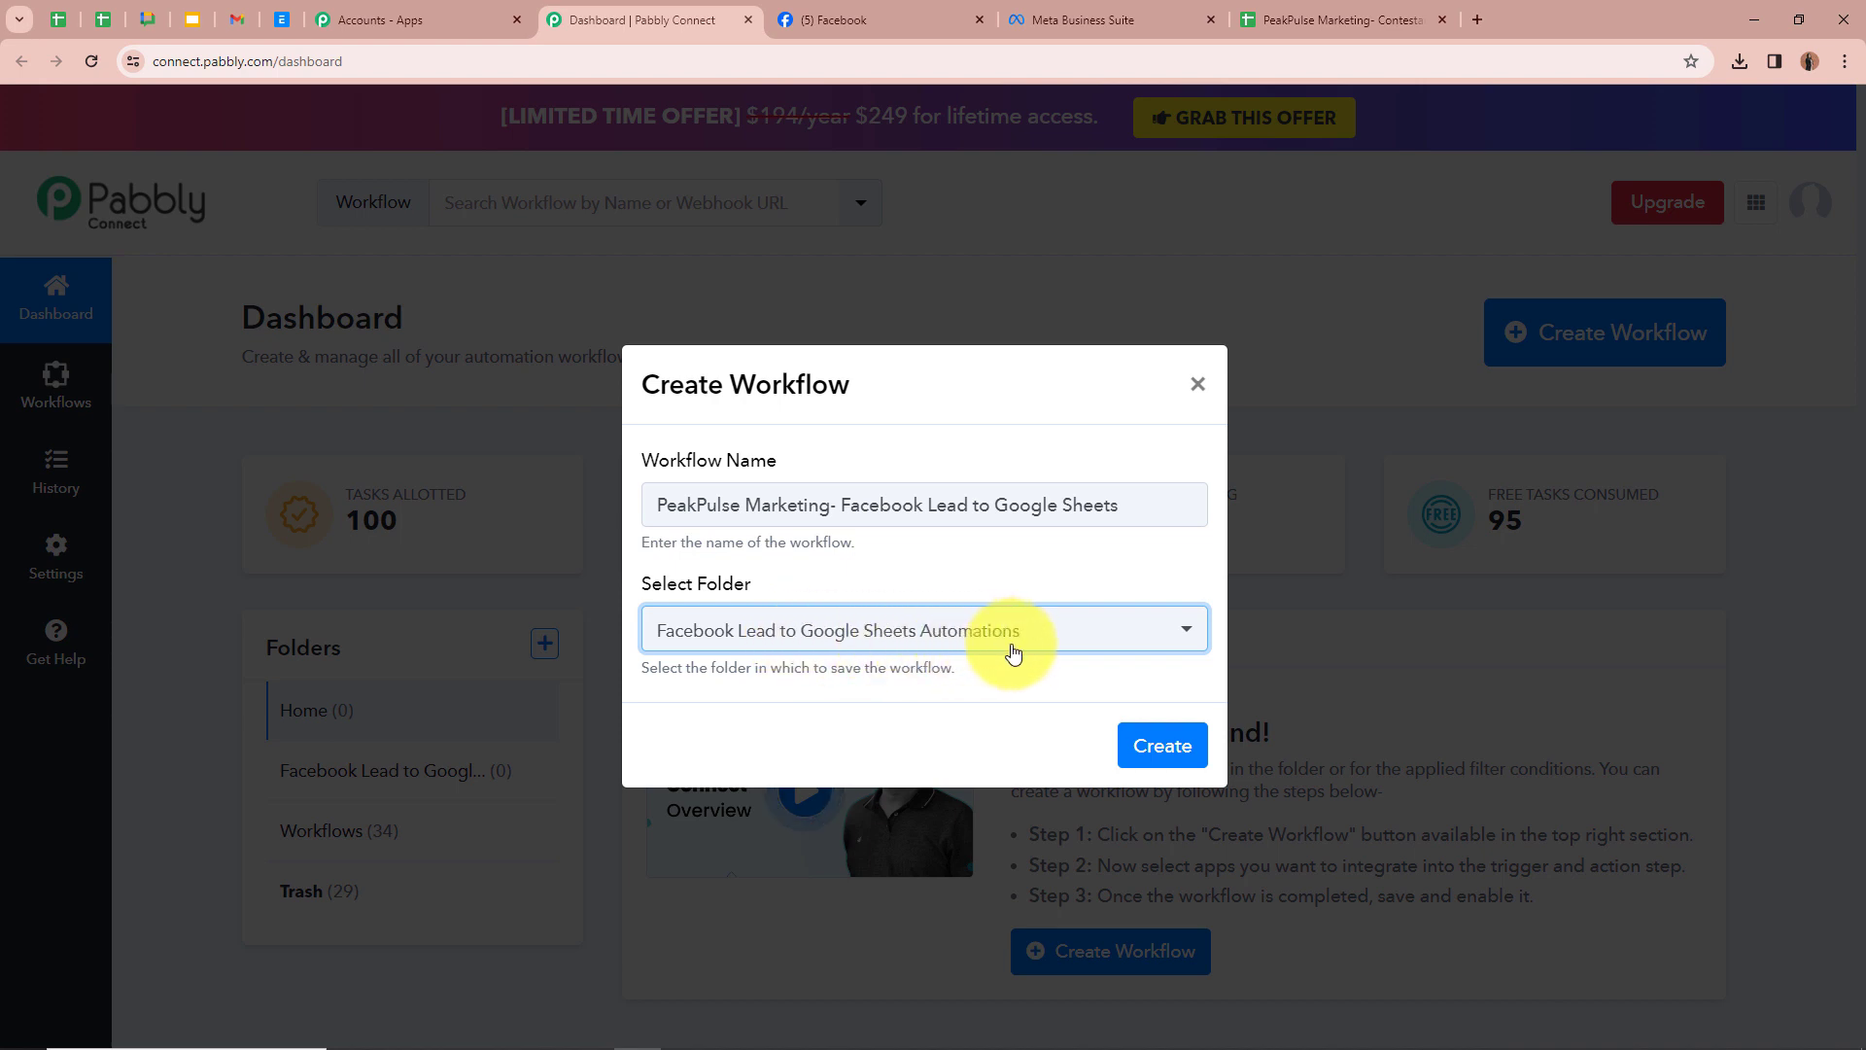
pyautogui.click(1010, 673)
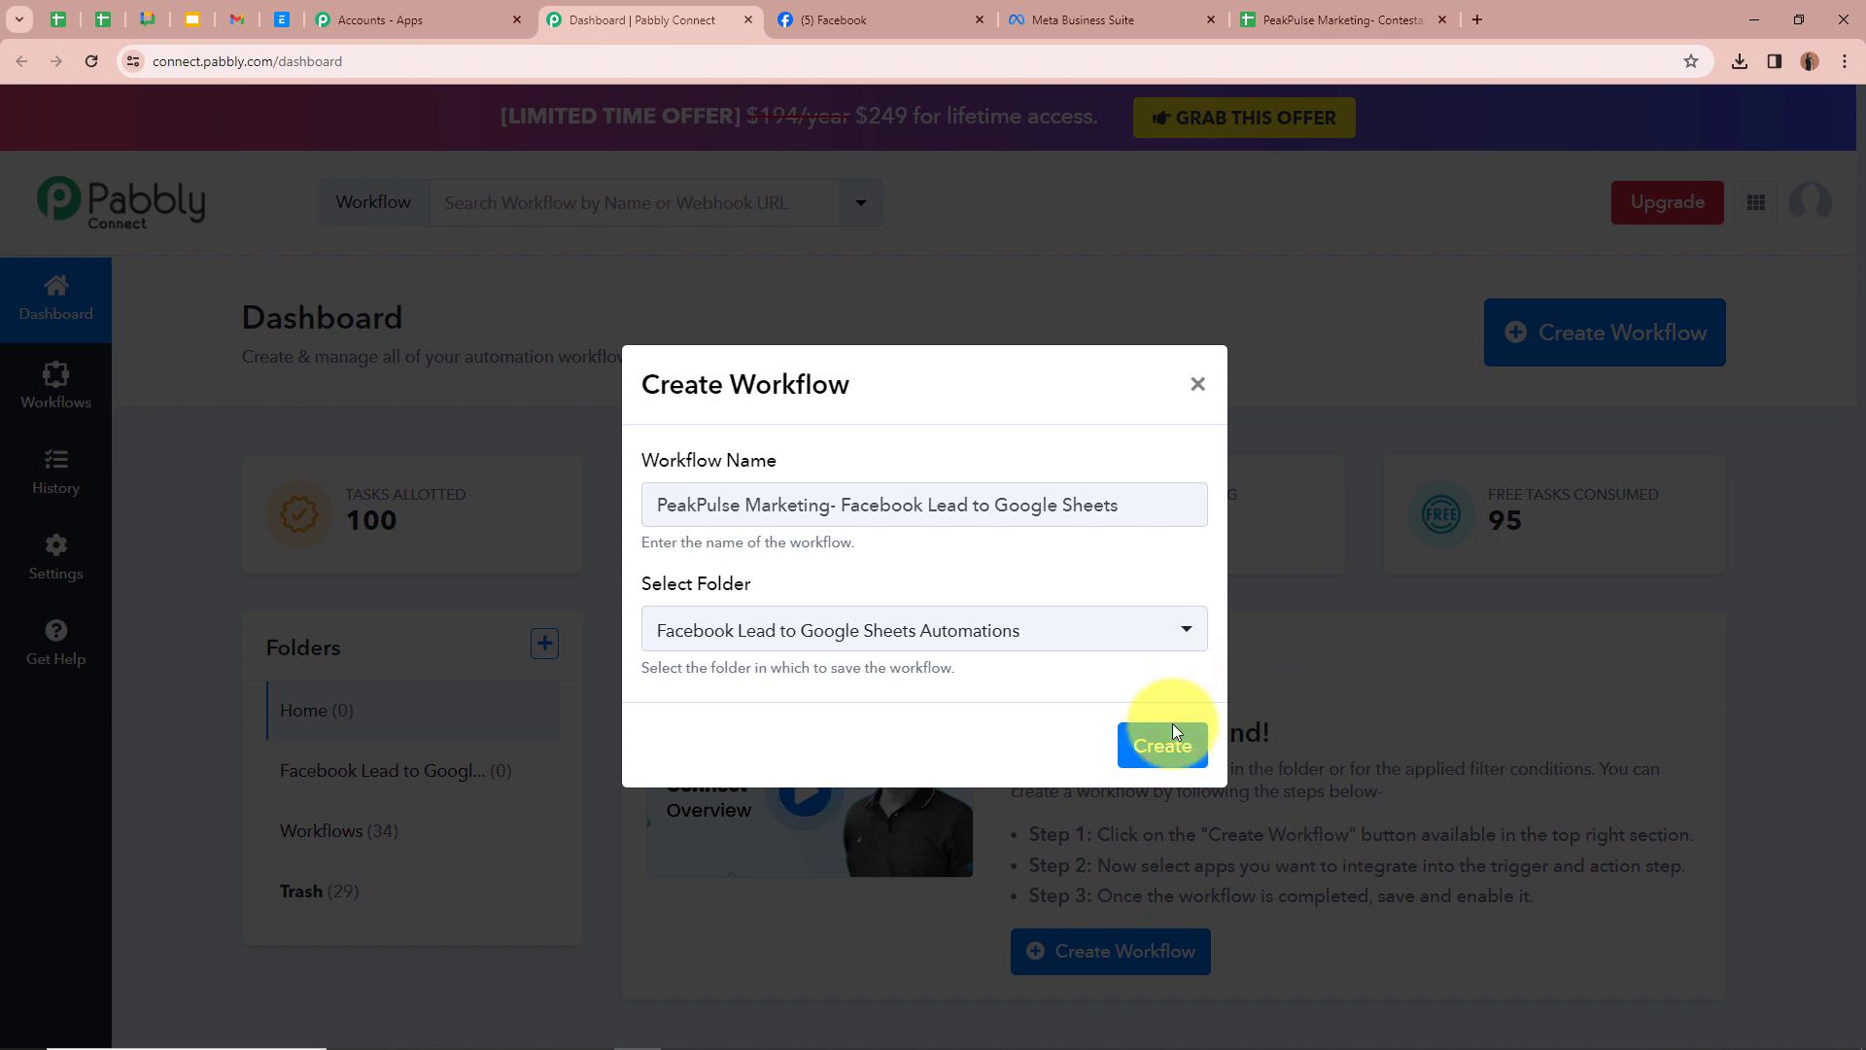
pyautogui.click(1158, 751)
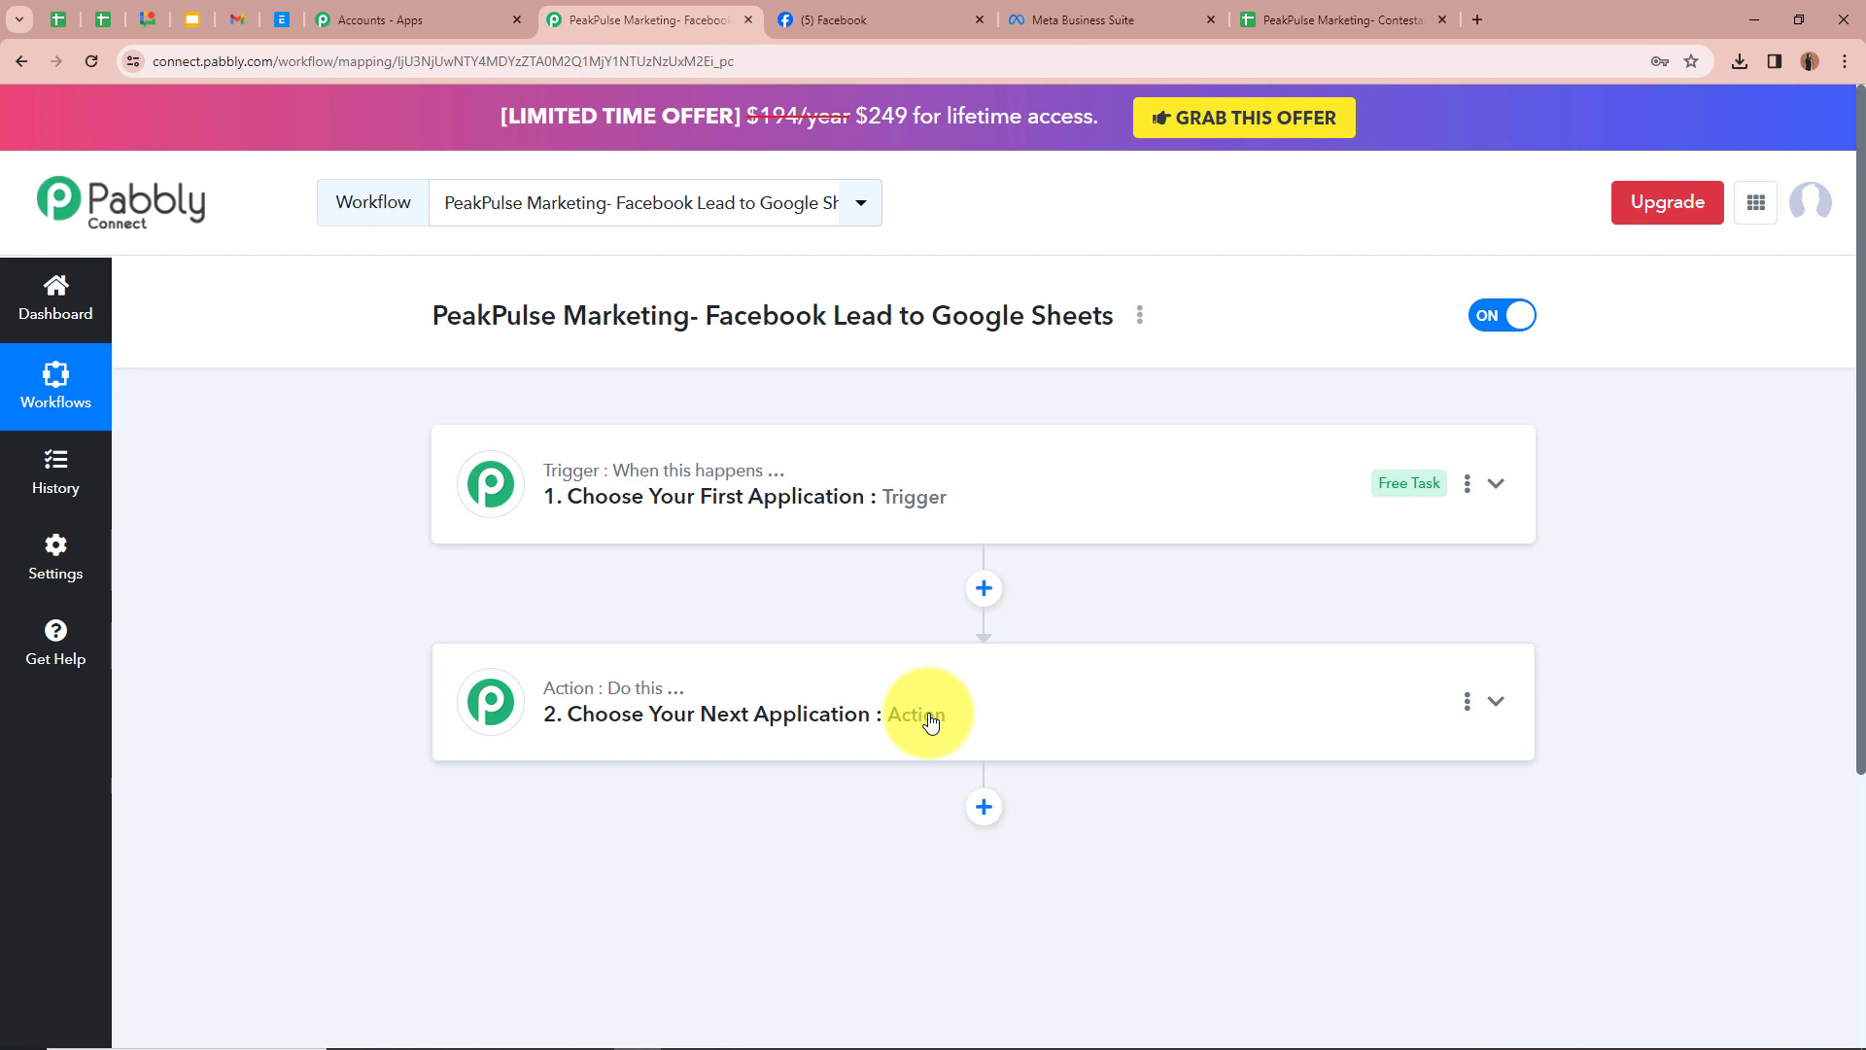
# Wait for the workflow editor to load with its empty trigger and action steps.
pyautogui.moveTo(541, 481)
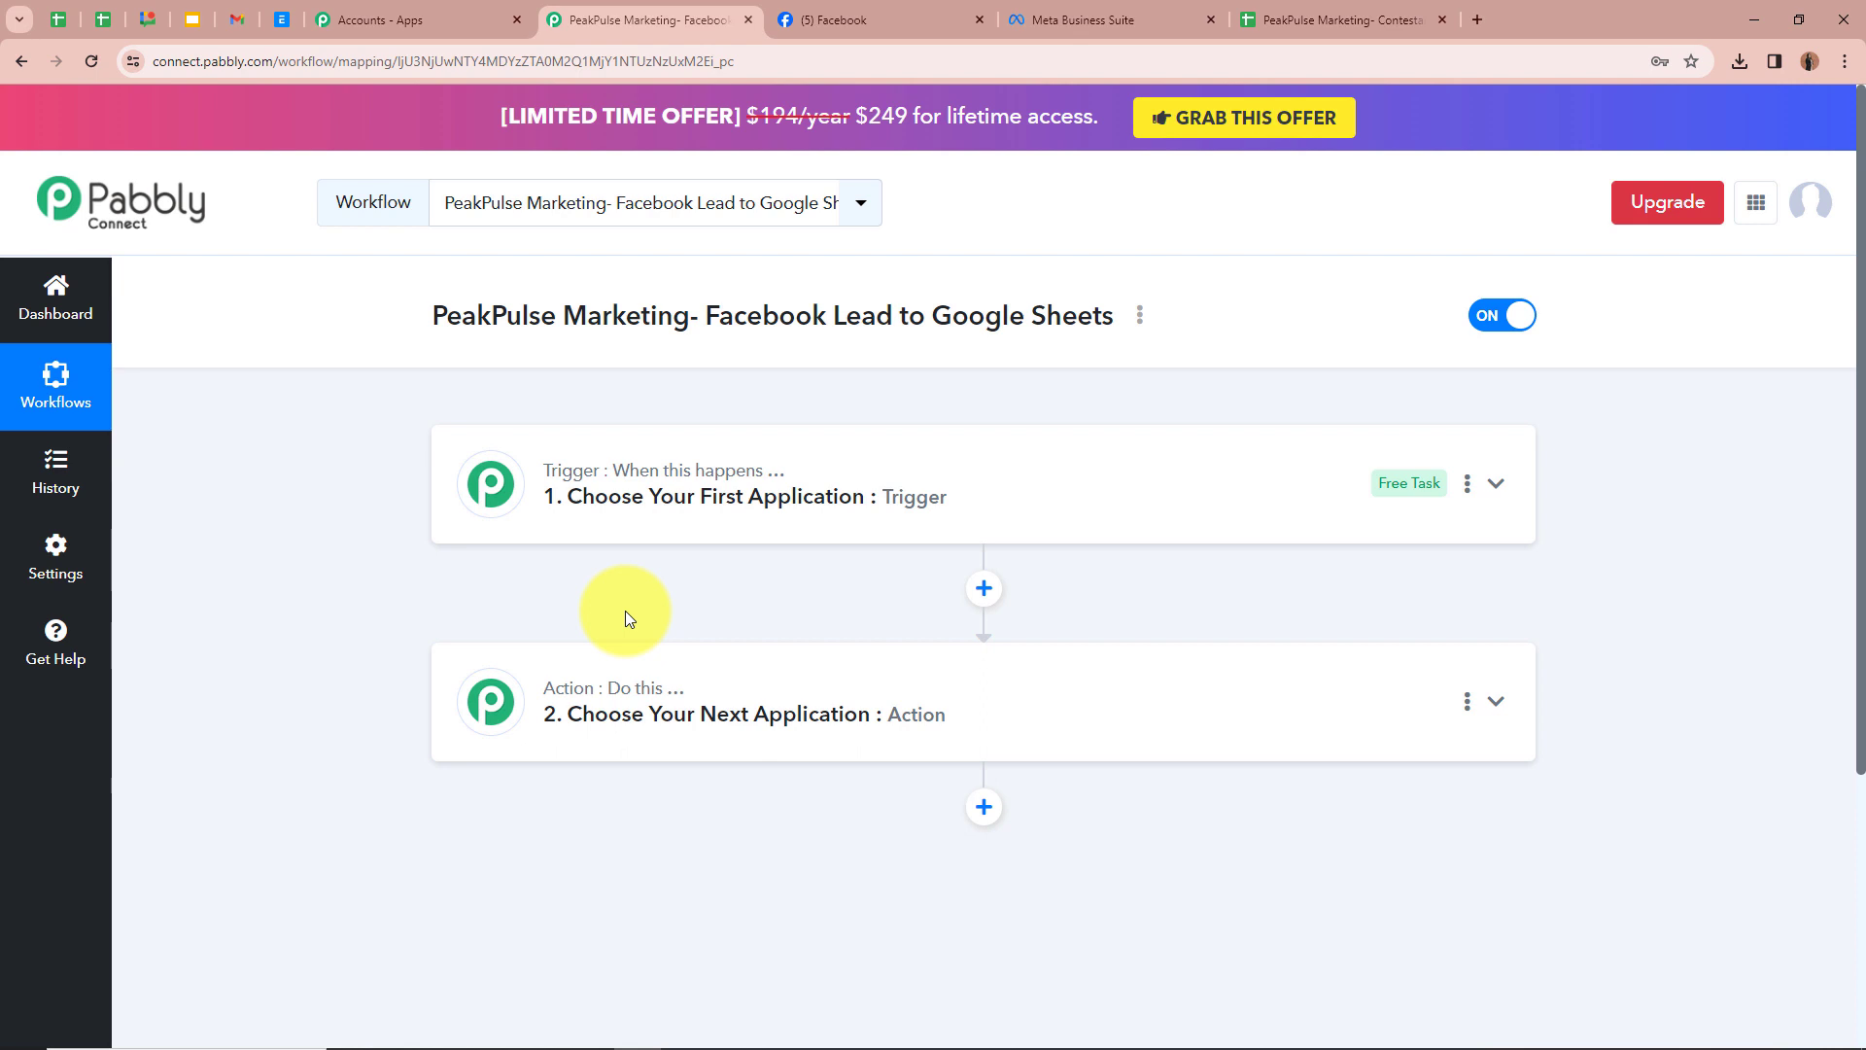
# Make Facebook Lead Ads the trigger app with the New Lead (Instant) event.
pyautogui.click(1498, 486)
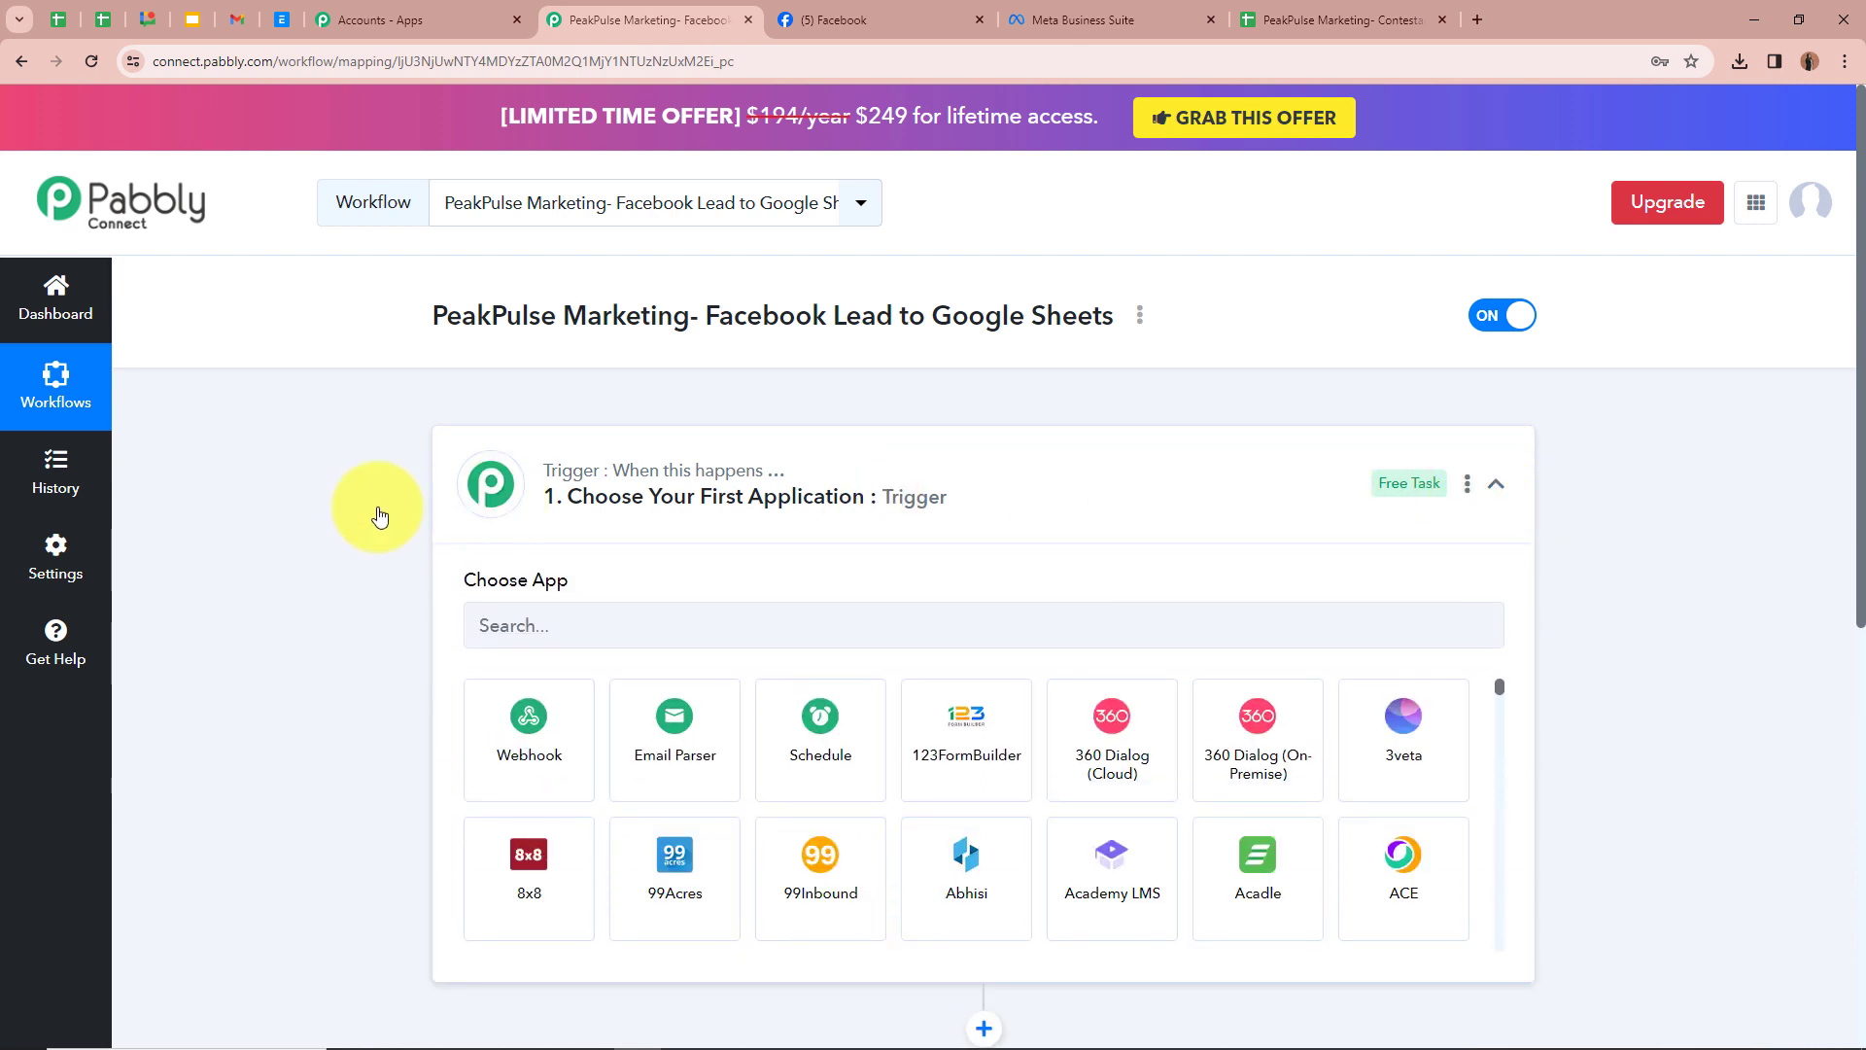
pyautogui.click(574, 625)
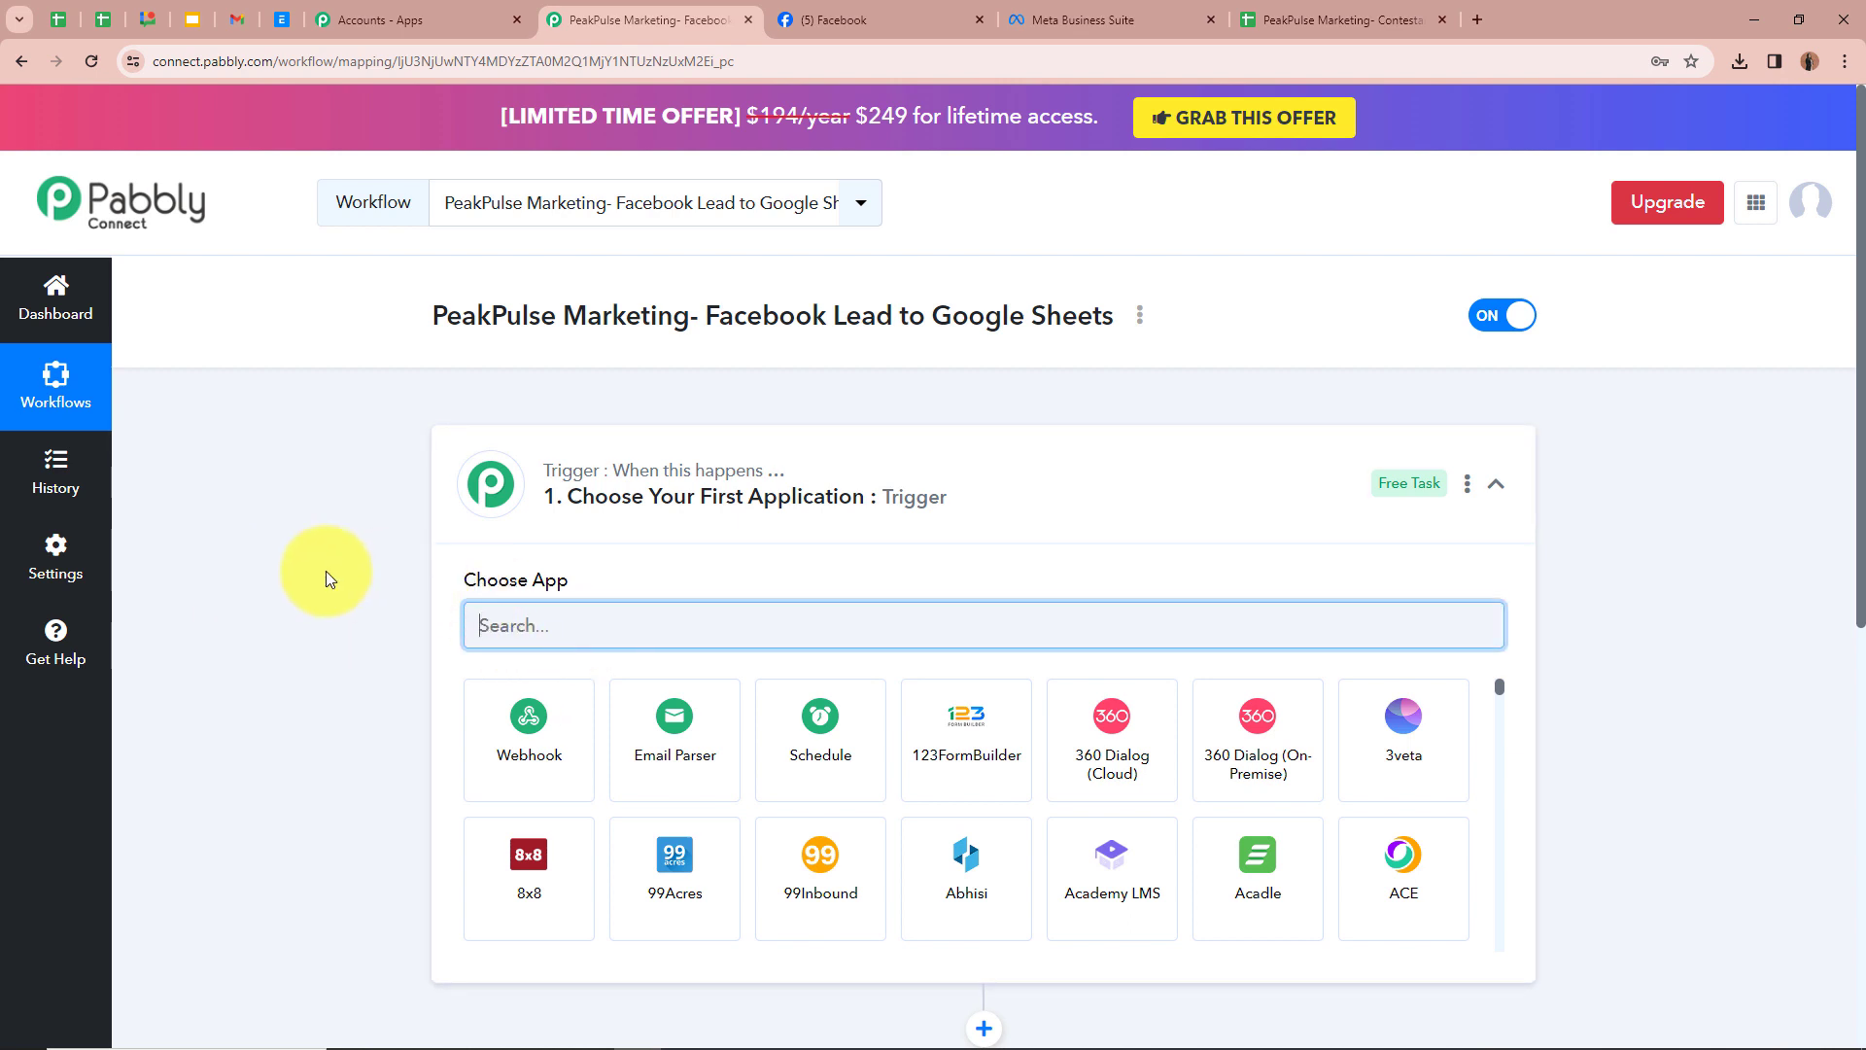
pyautogui.write('Fac')
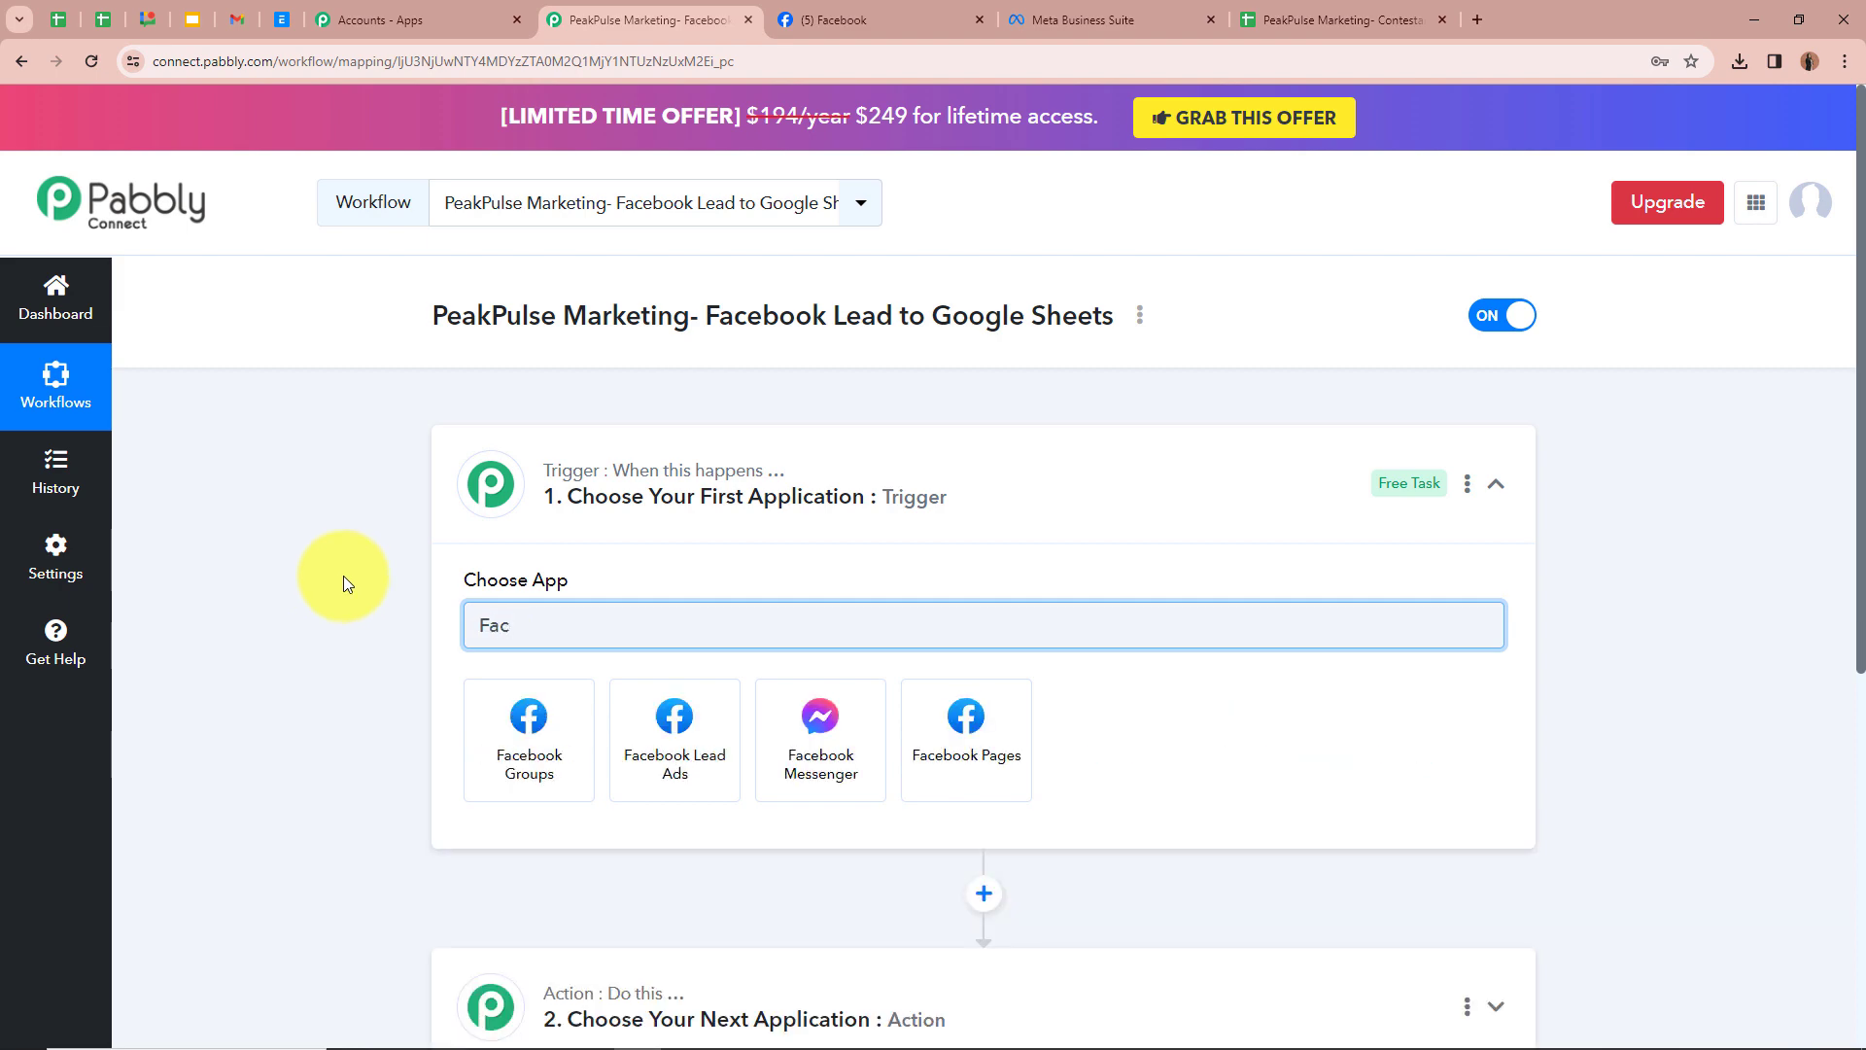
pyautogui.click(718, 704)
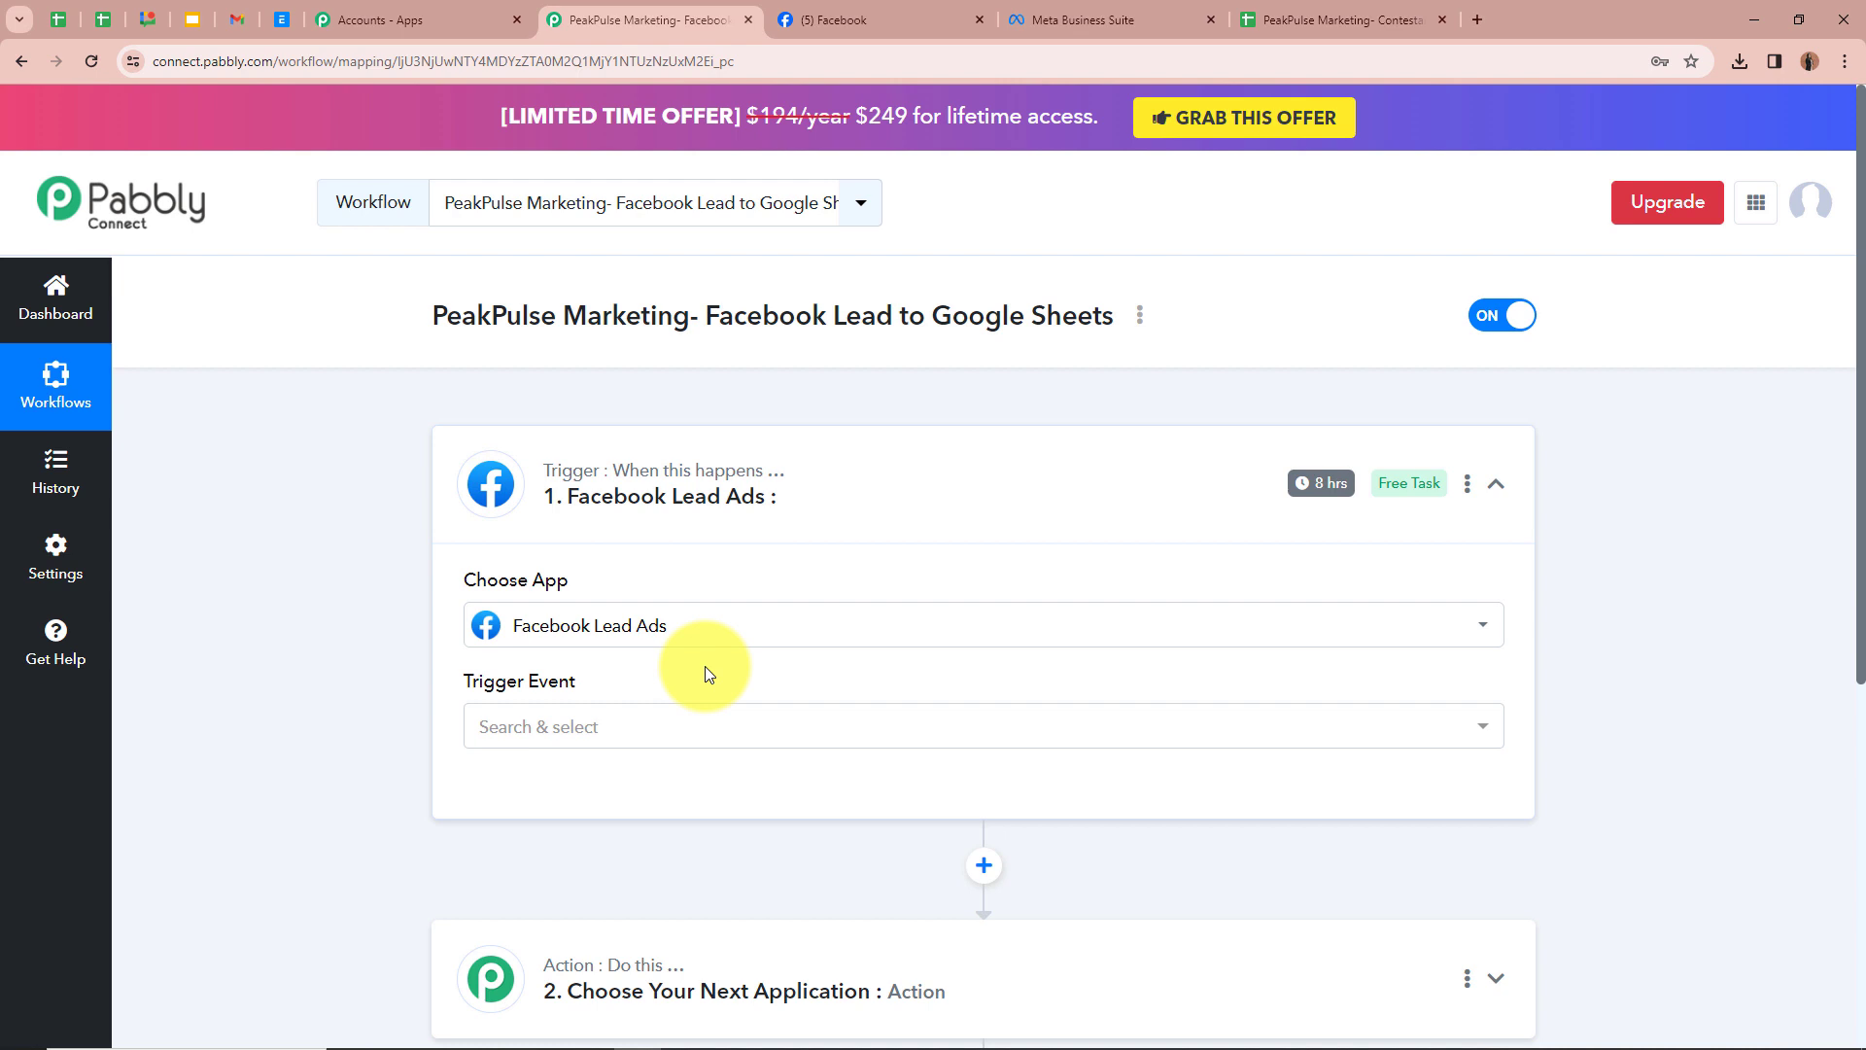
pyautogui.click(709, 727)
pyautogui.click(734, 868)
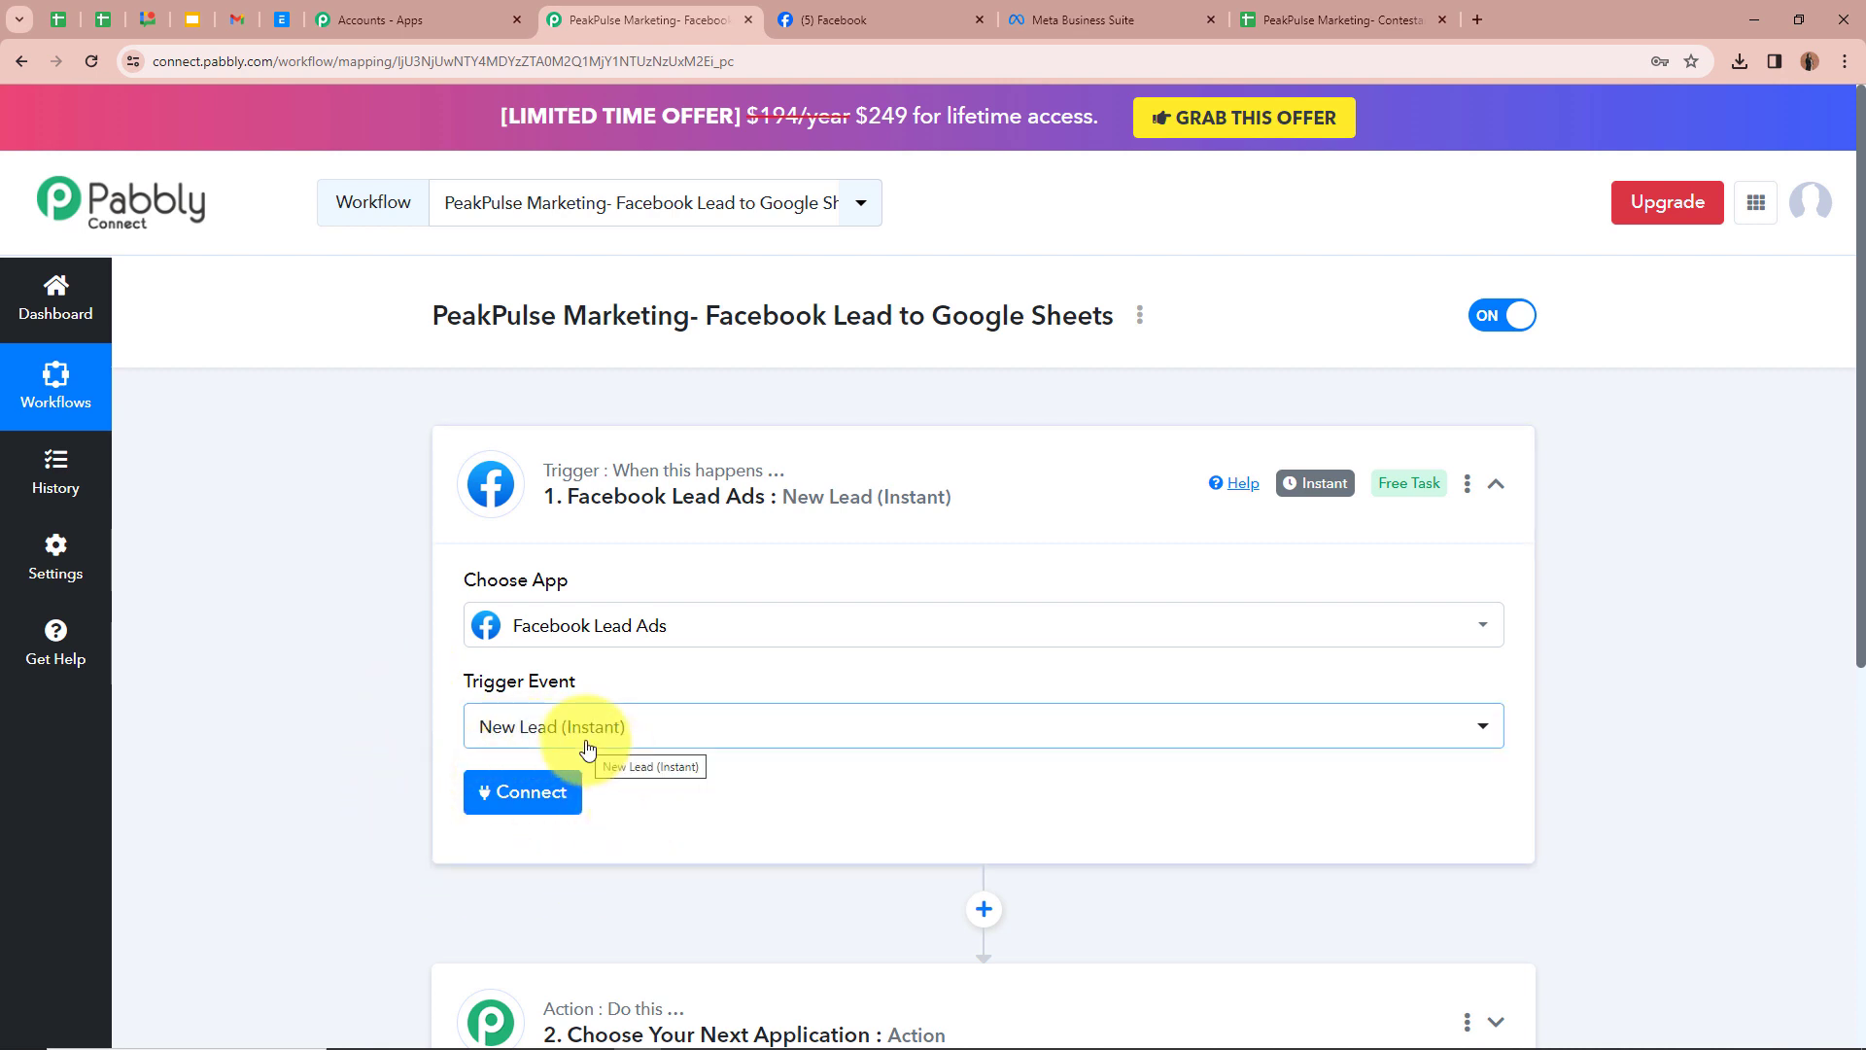
# Add a new Facebook Lead Ads connection and authorize Pabbly with the Facebook account.
pyautogui.click(546, 798)
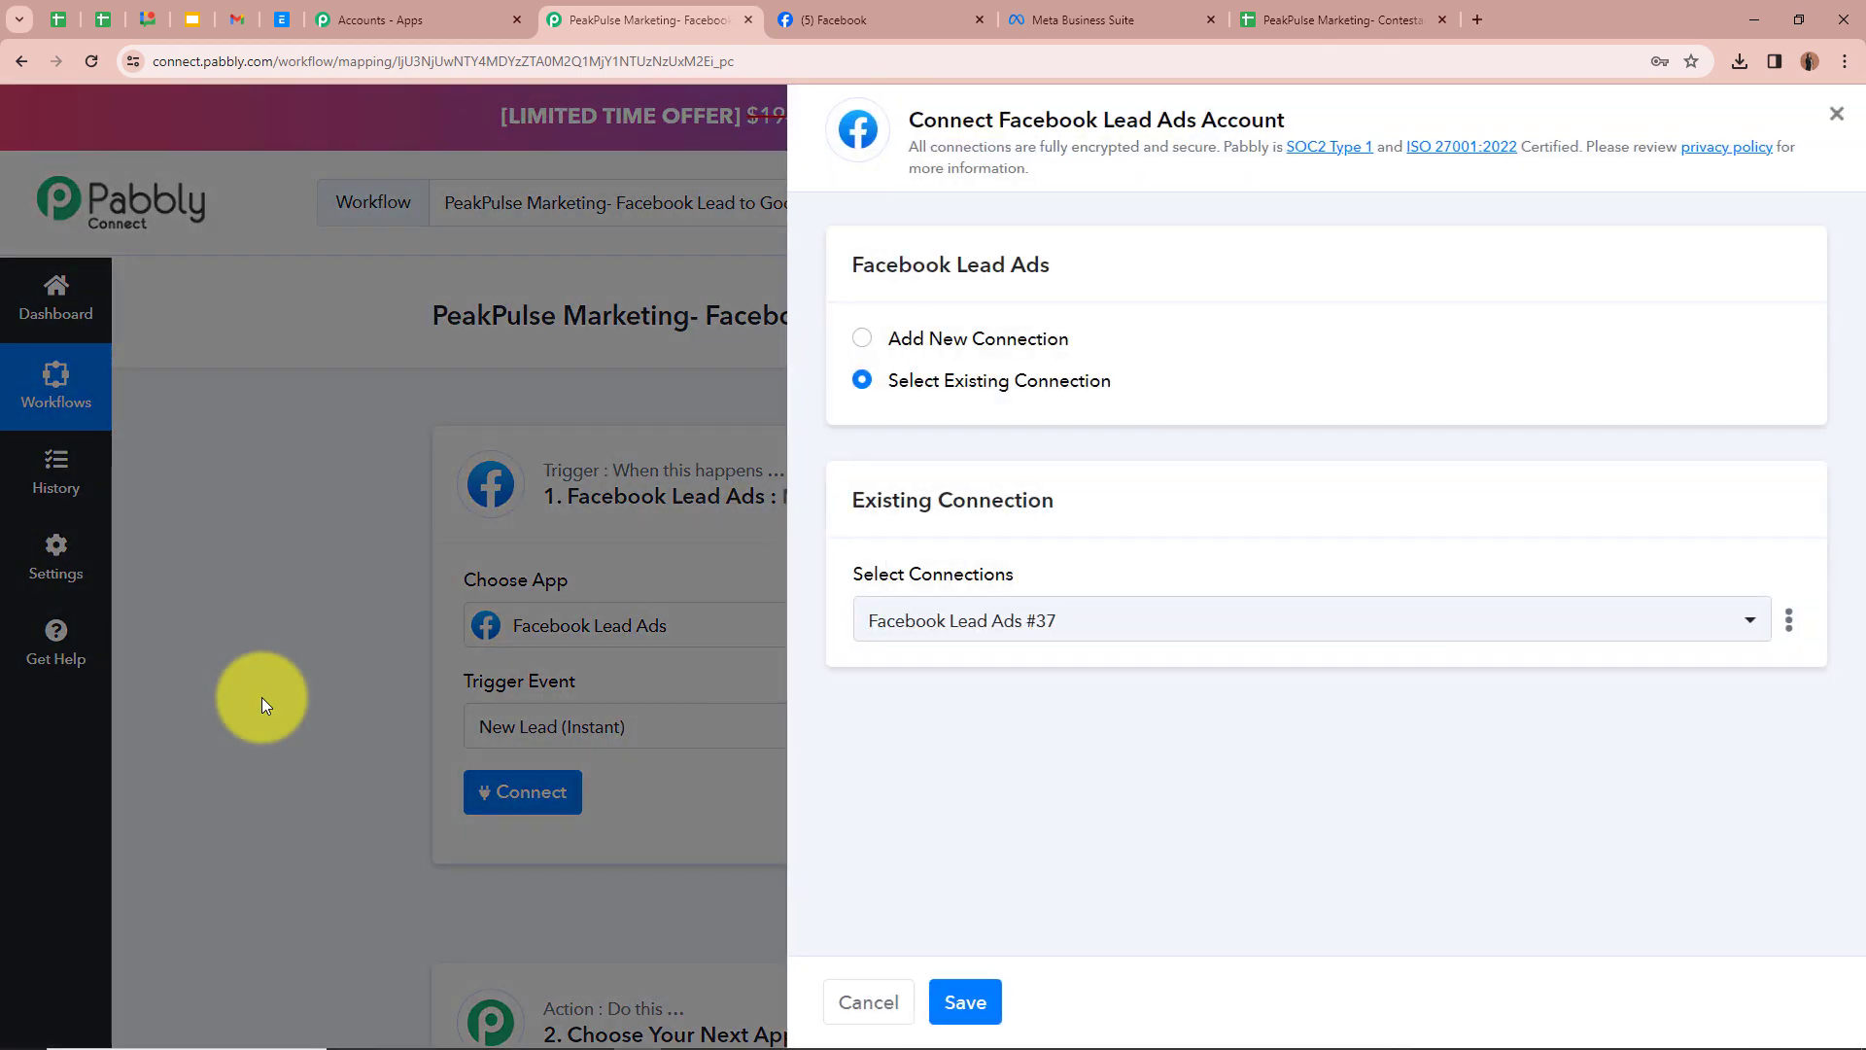
pyautogui.click(862, 338)
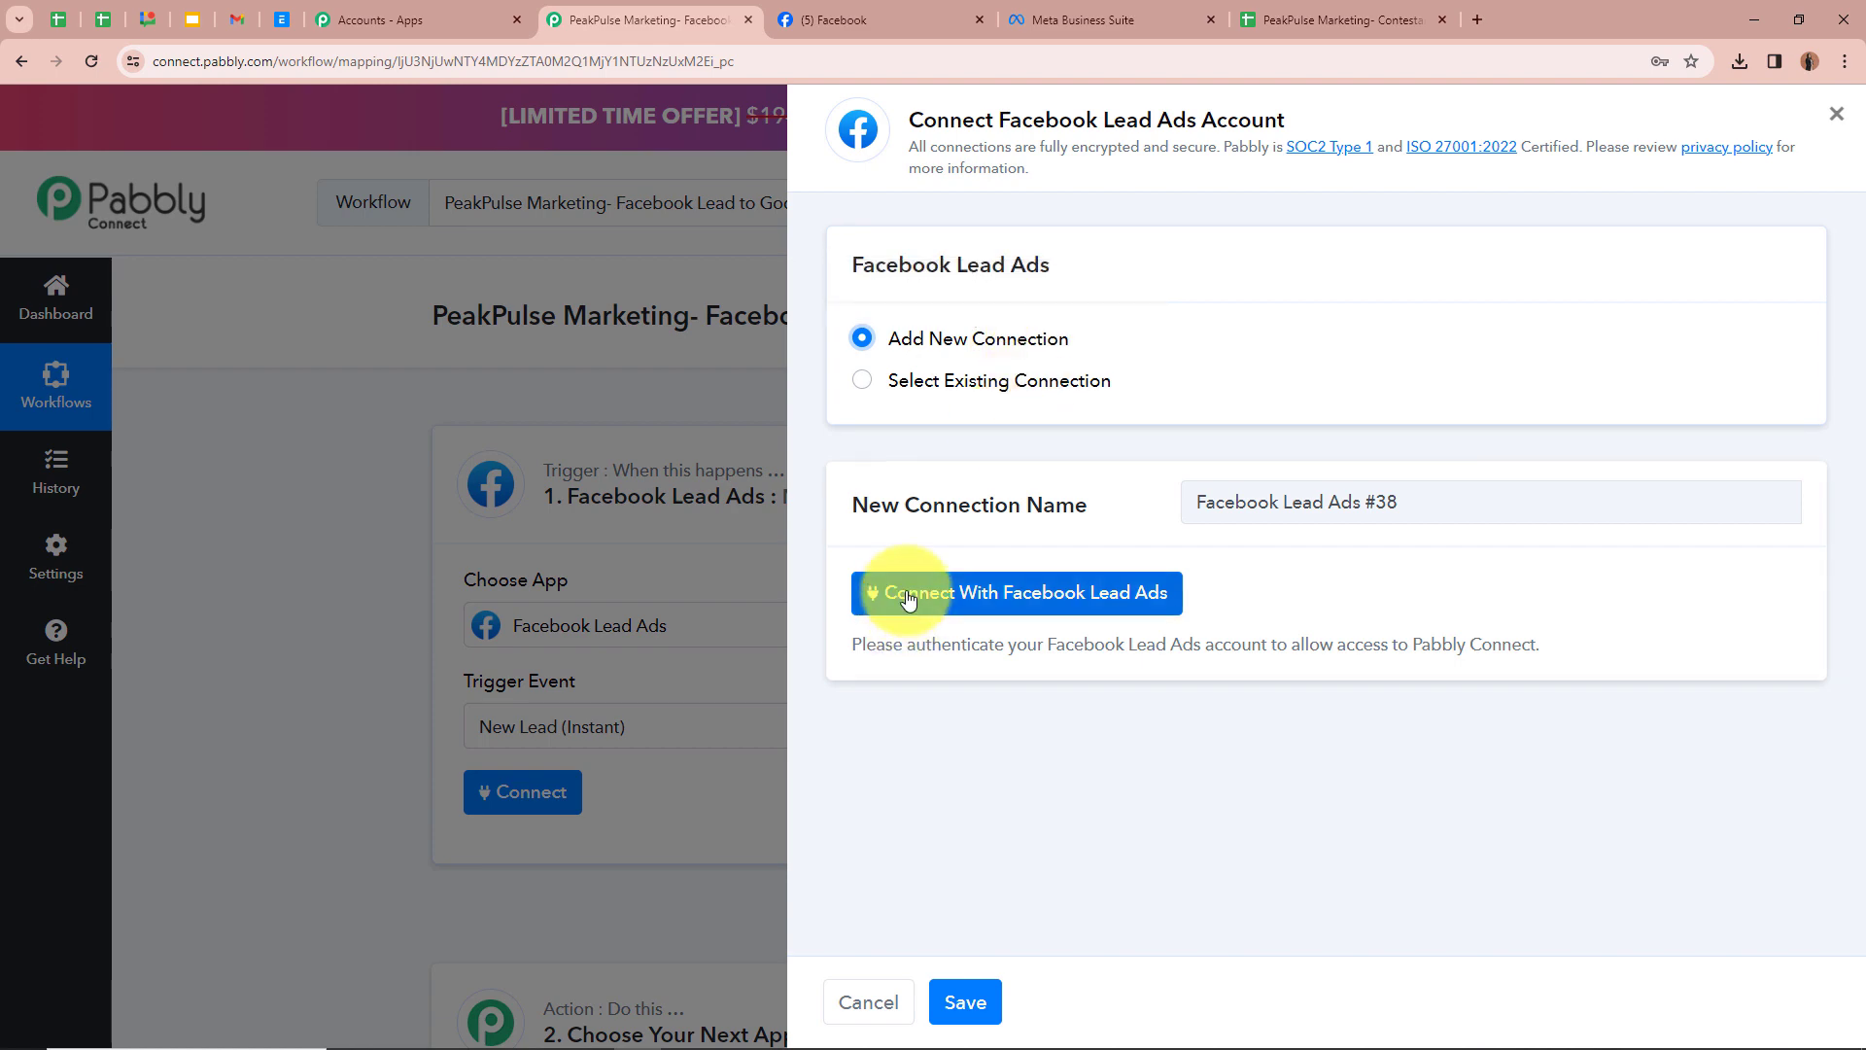
pyautogui.click(1016, 595)
pyautogui.click(381, 585)
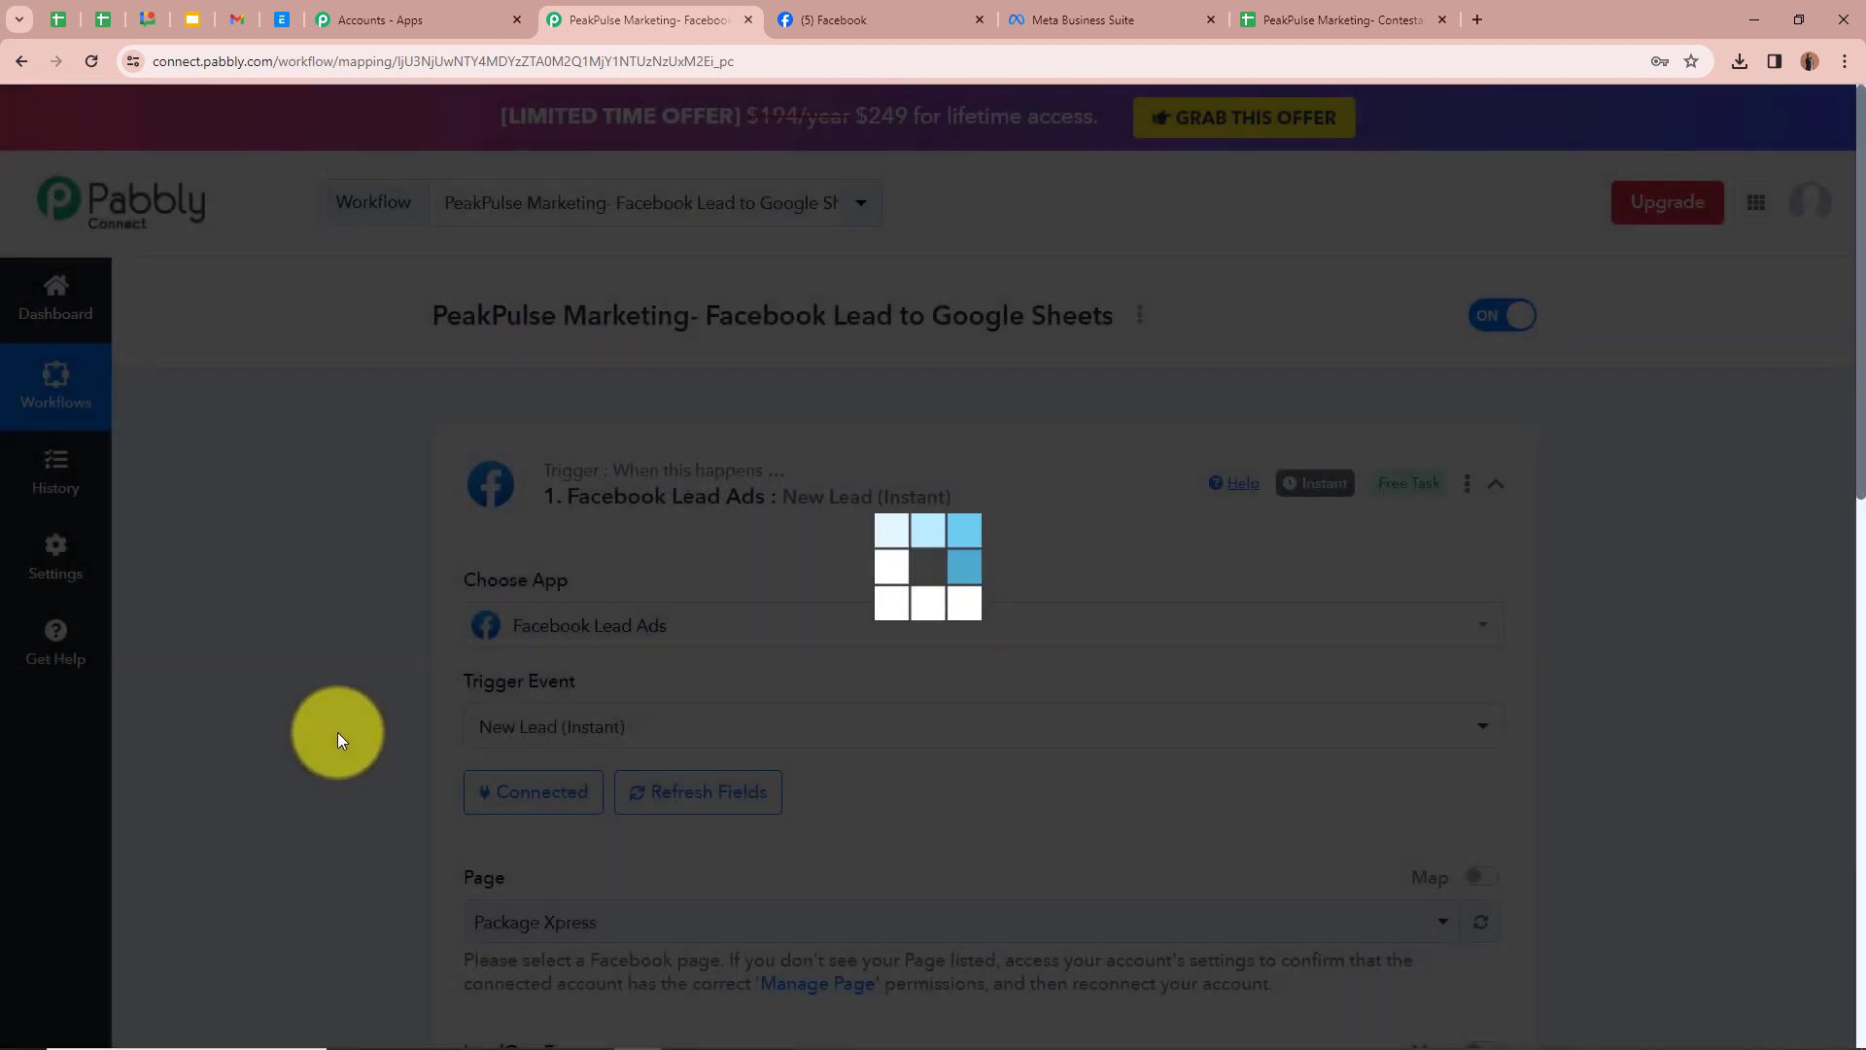
pyautogui.scroll(-4, 517, 504)
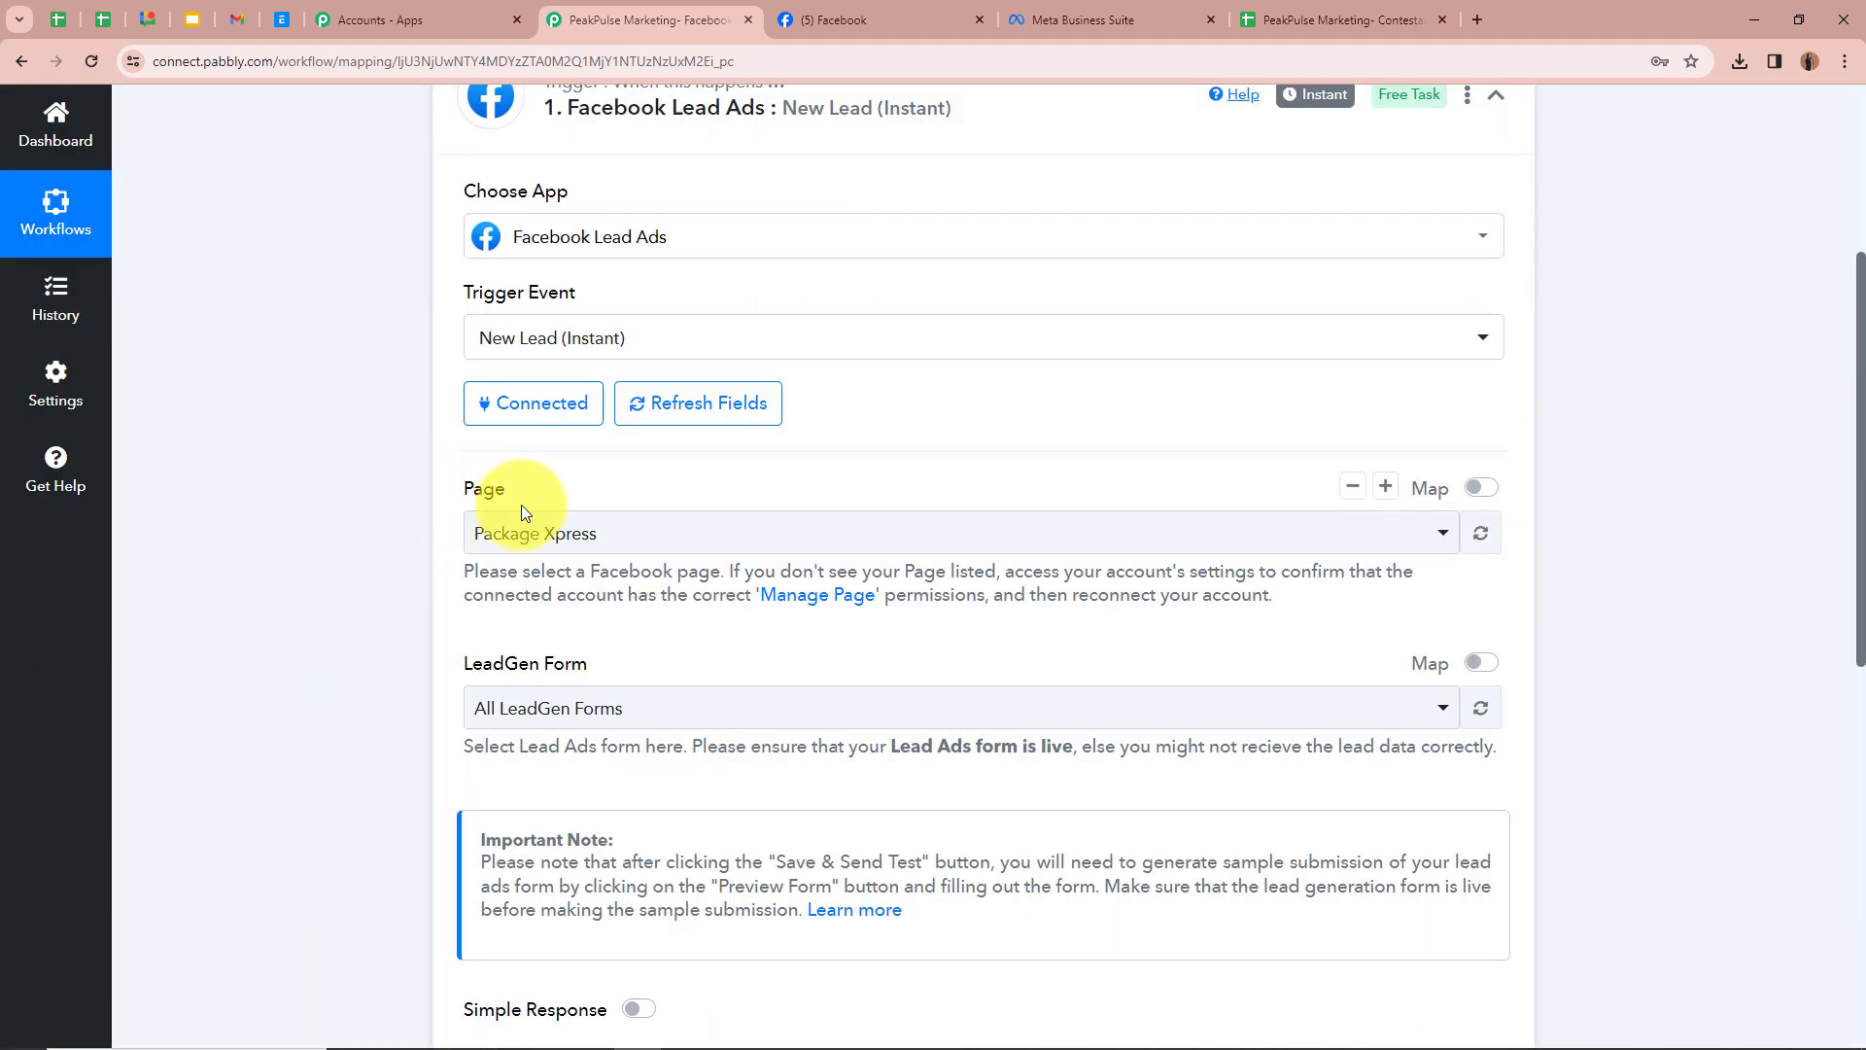
# Select the PeakPulse Marketing page for the trigger after checking its name on Facebook.
pyautogui.click(836, 19)
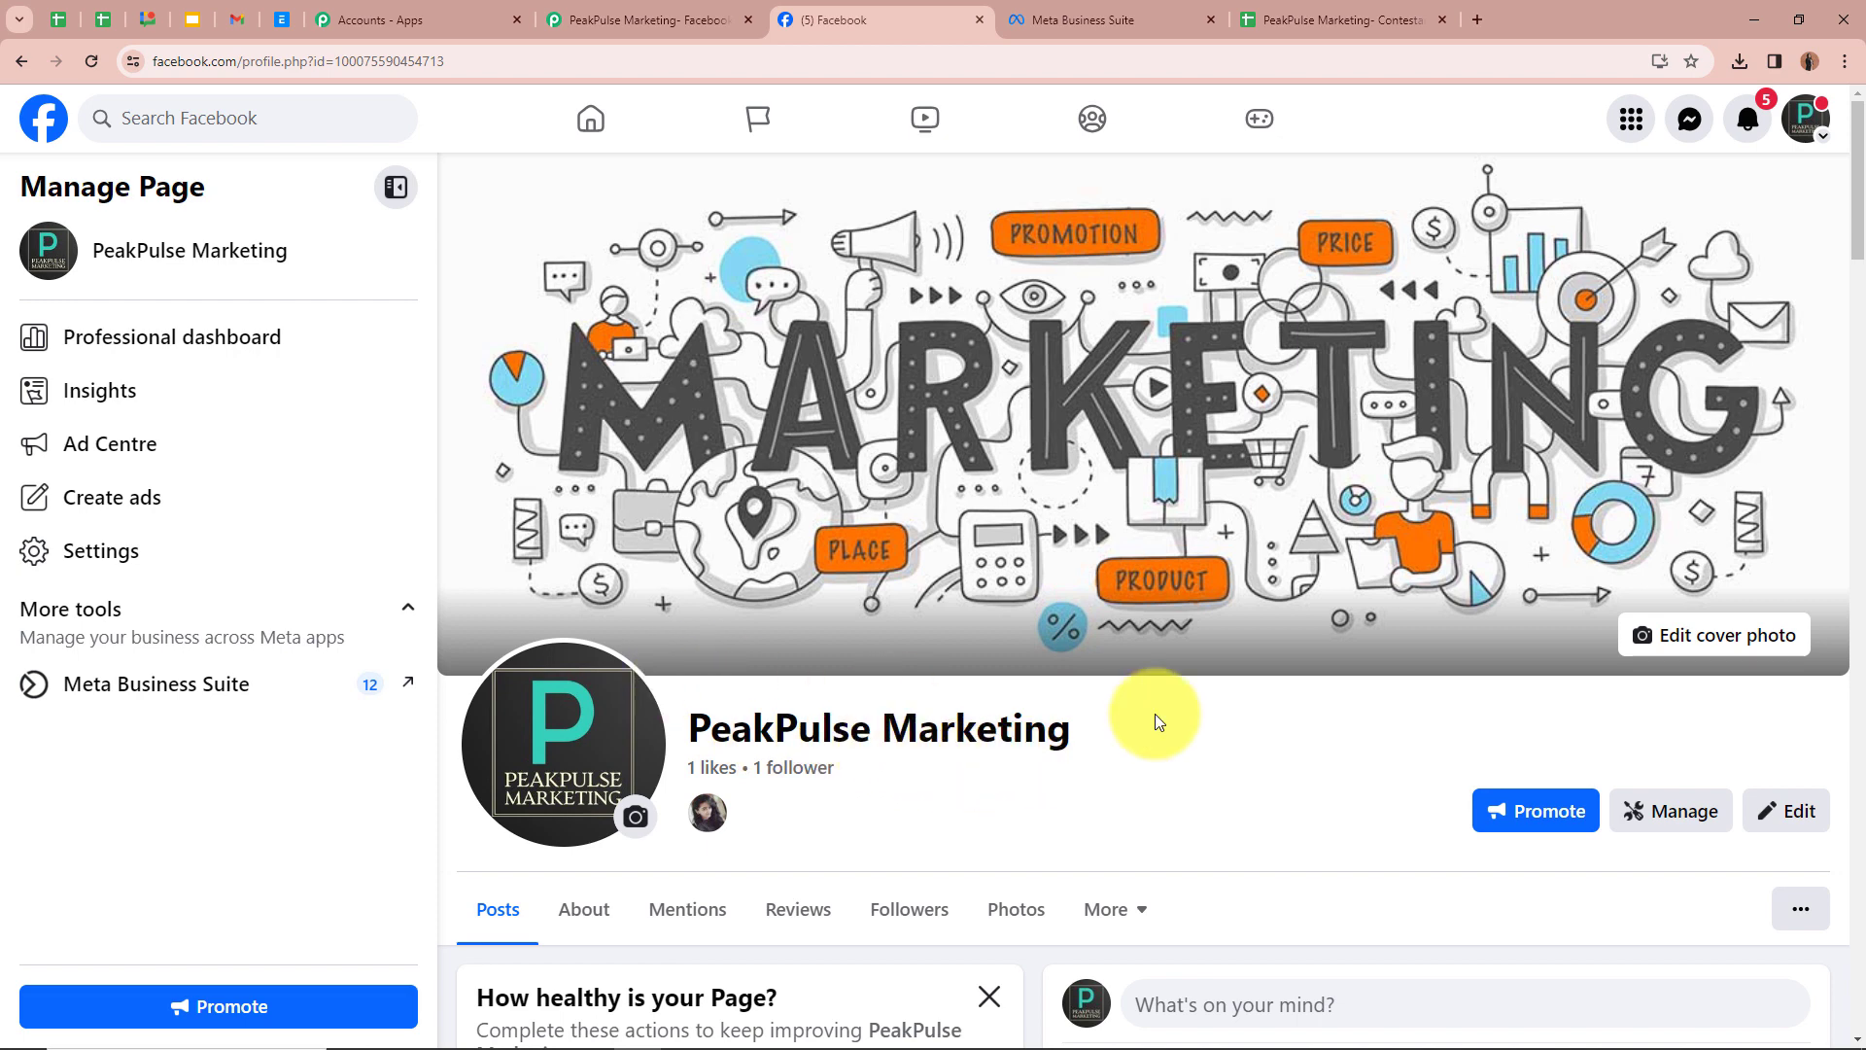
pyautogui.click(729, 19)
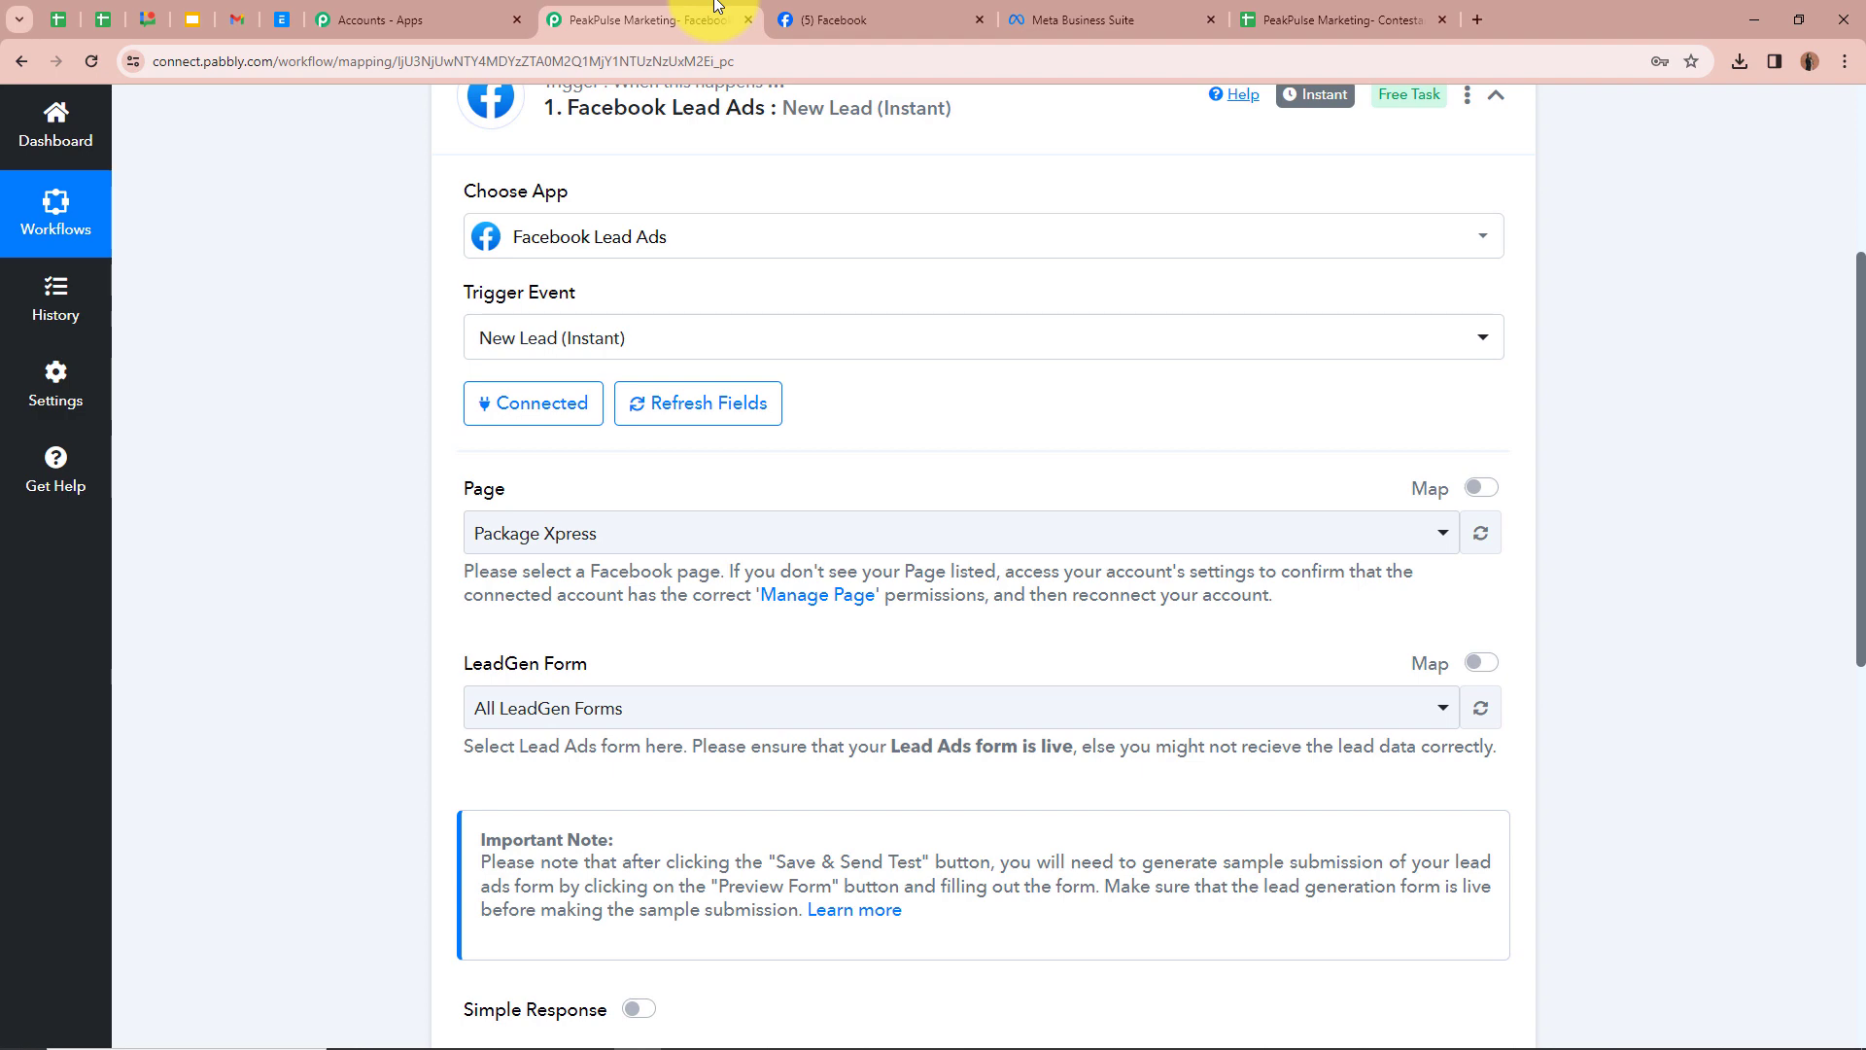
pyautogui.click(559, 521)
pyautogui.scroll(-4, 637, 762)
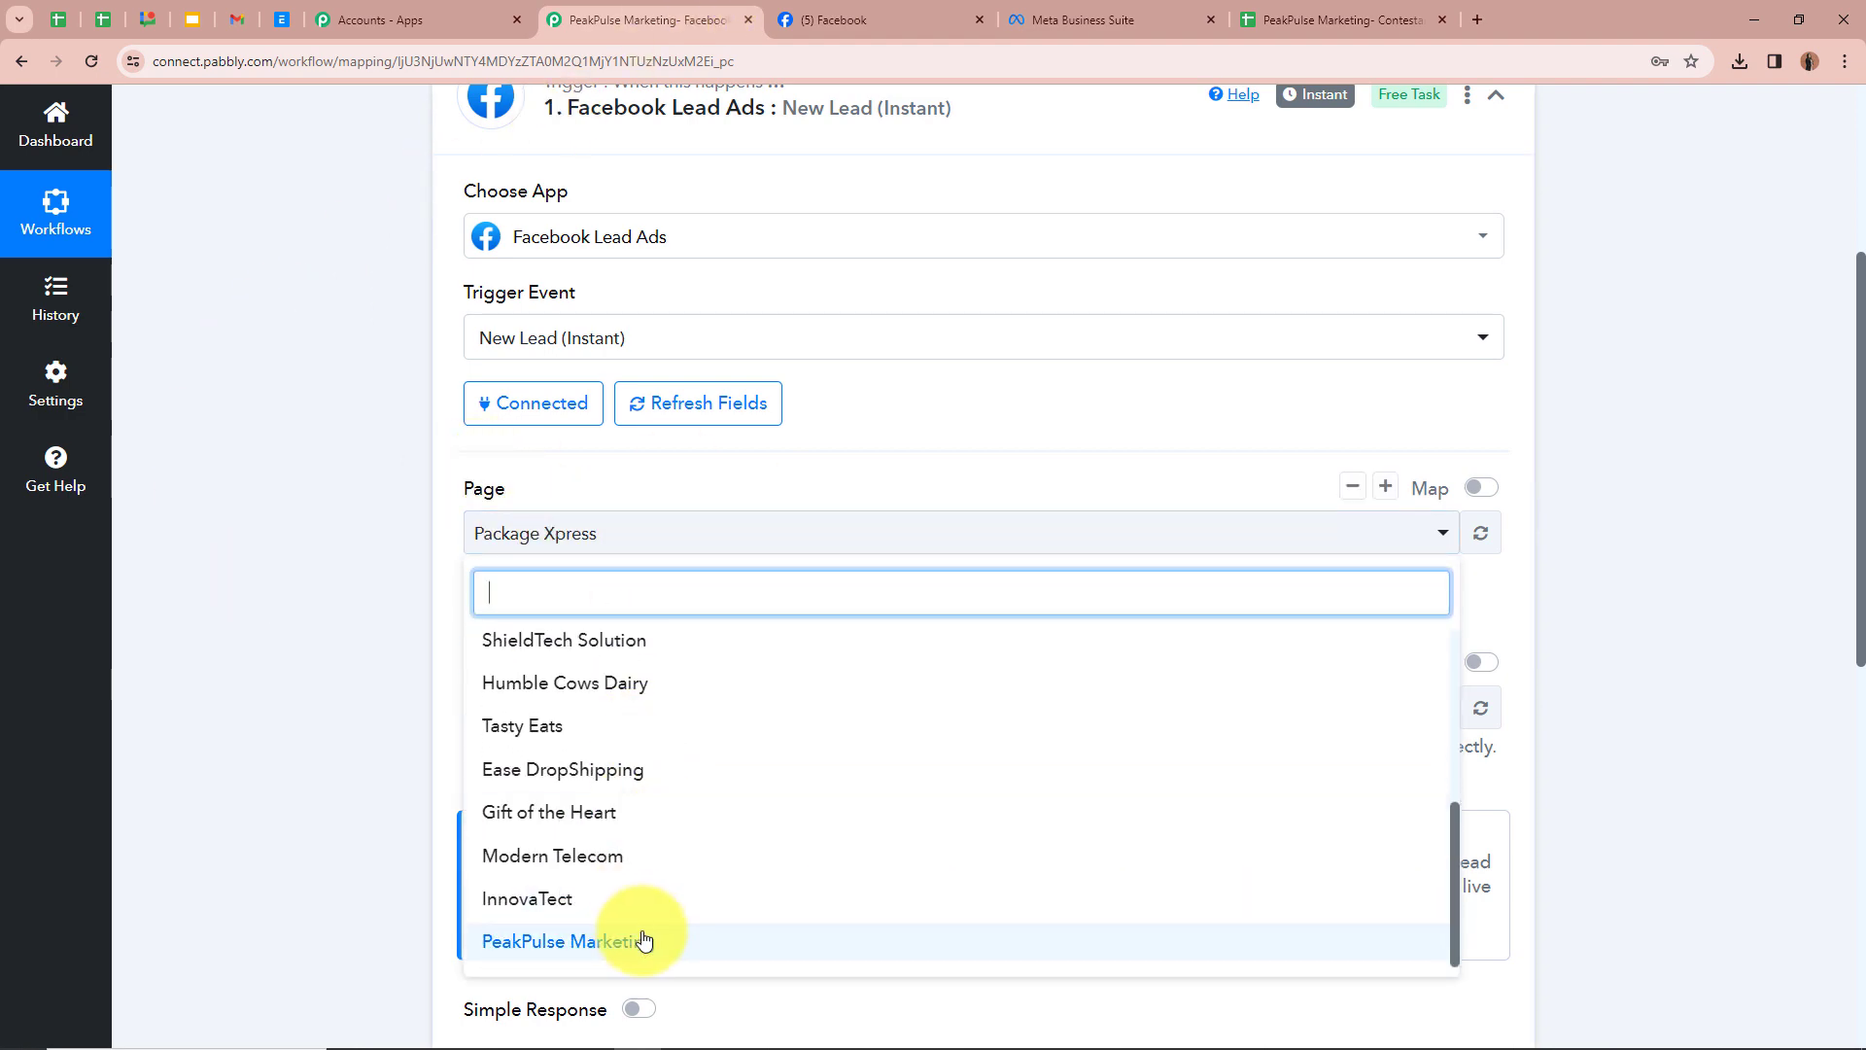
pyautogui.click(643, 939)
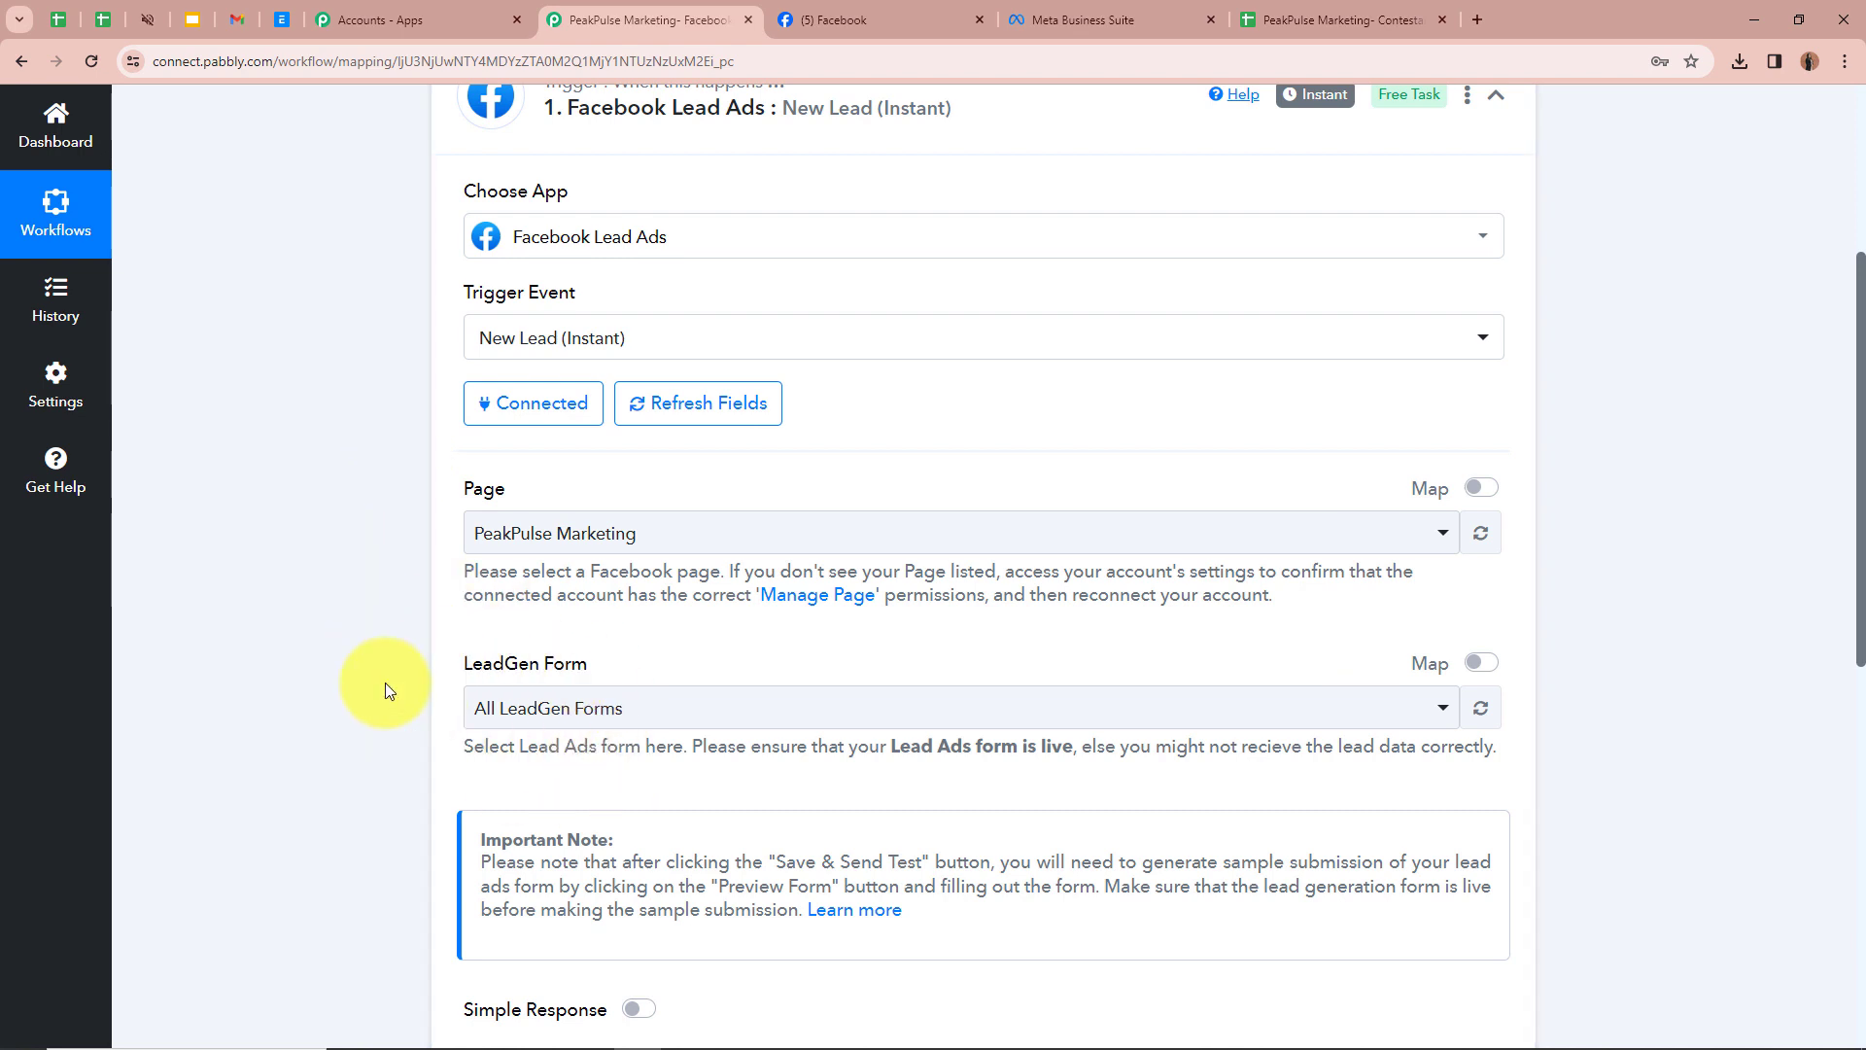
# Set the LeadGen form to Facebook Lead Ads Form, confirming it in Meta Business Suite.
pyautogui.click(1082, 20)
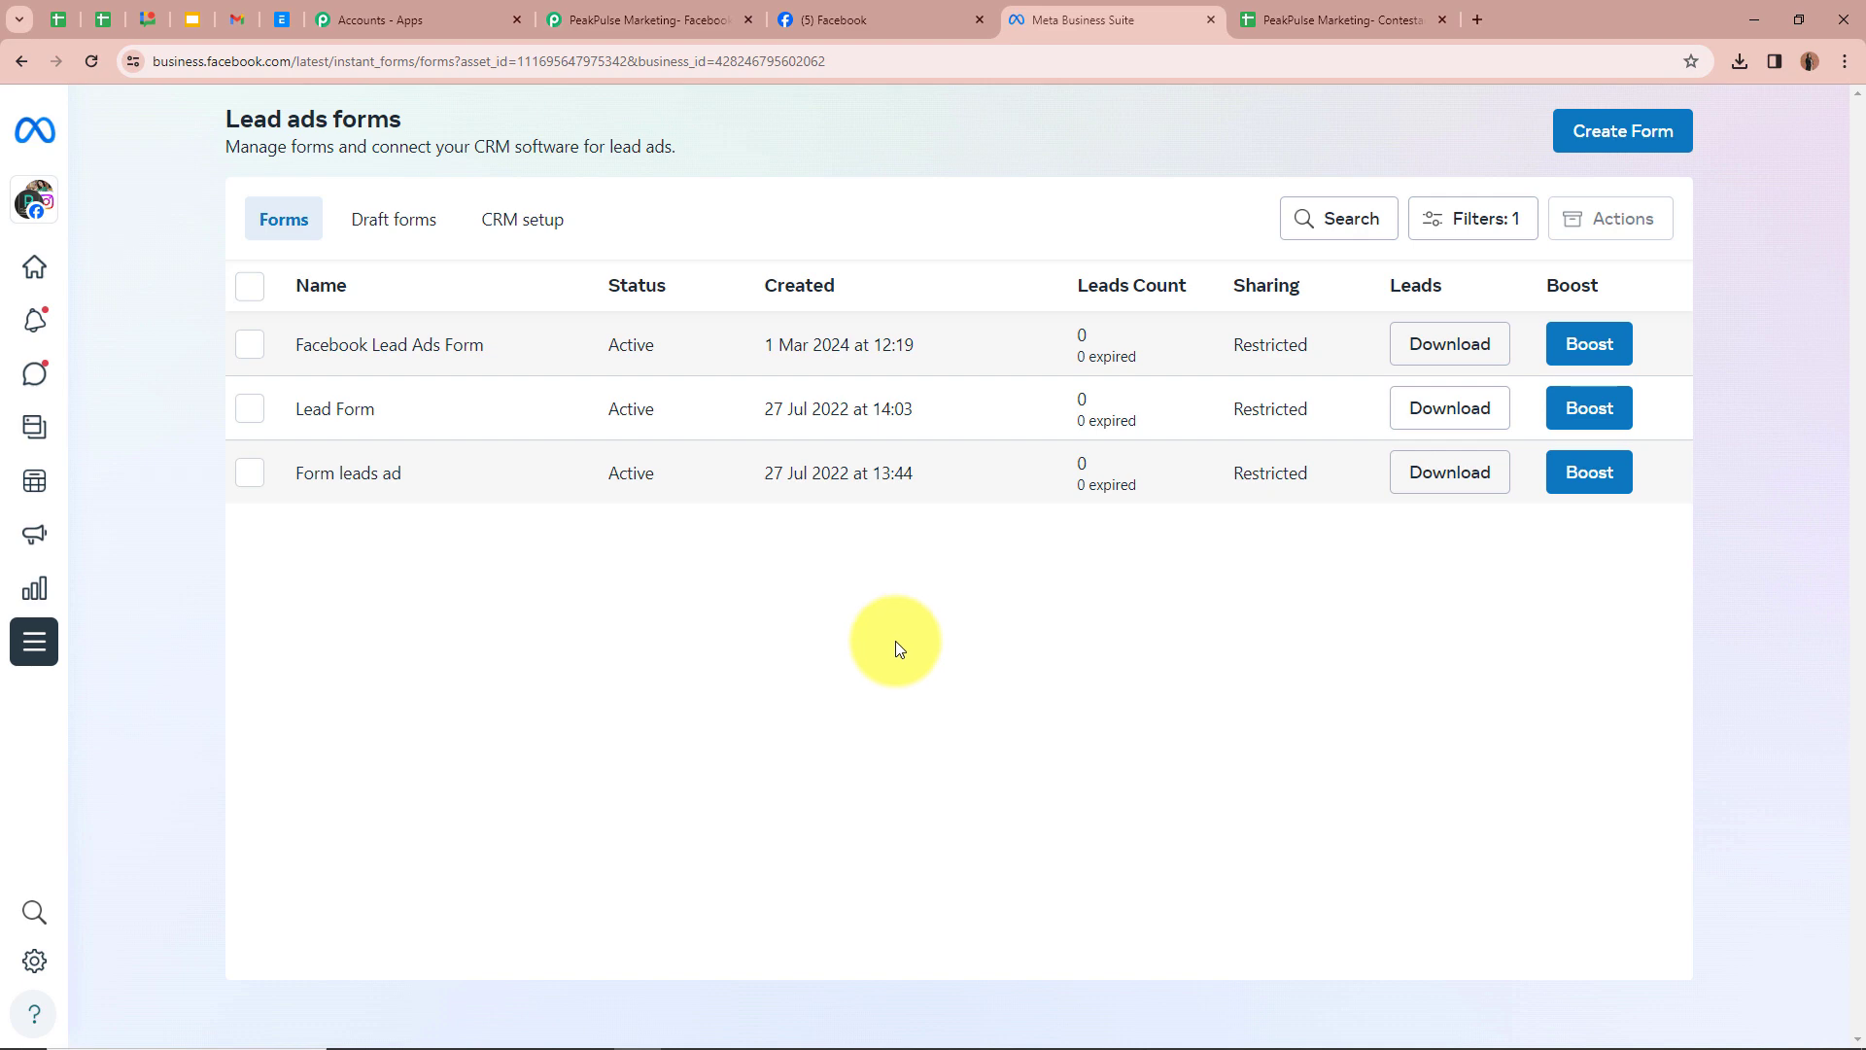
pyautogui.click(641, 20)
pyautogui.click(743, 714)
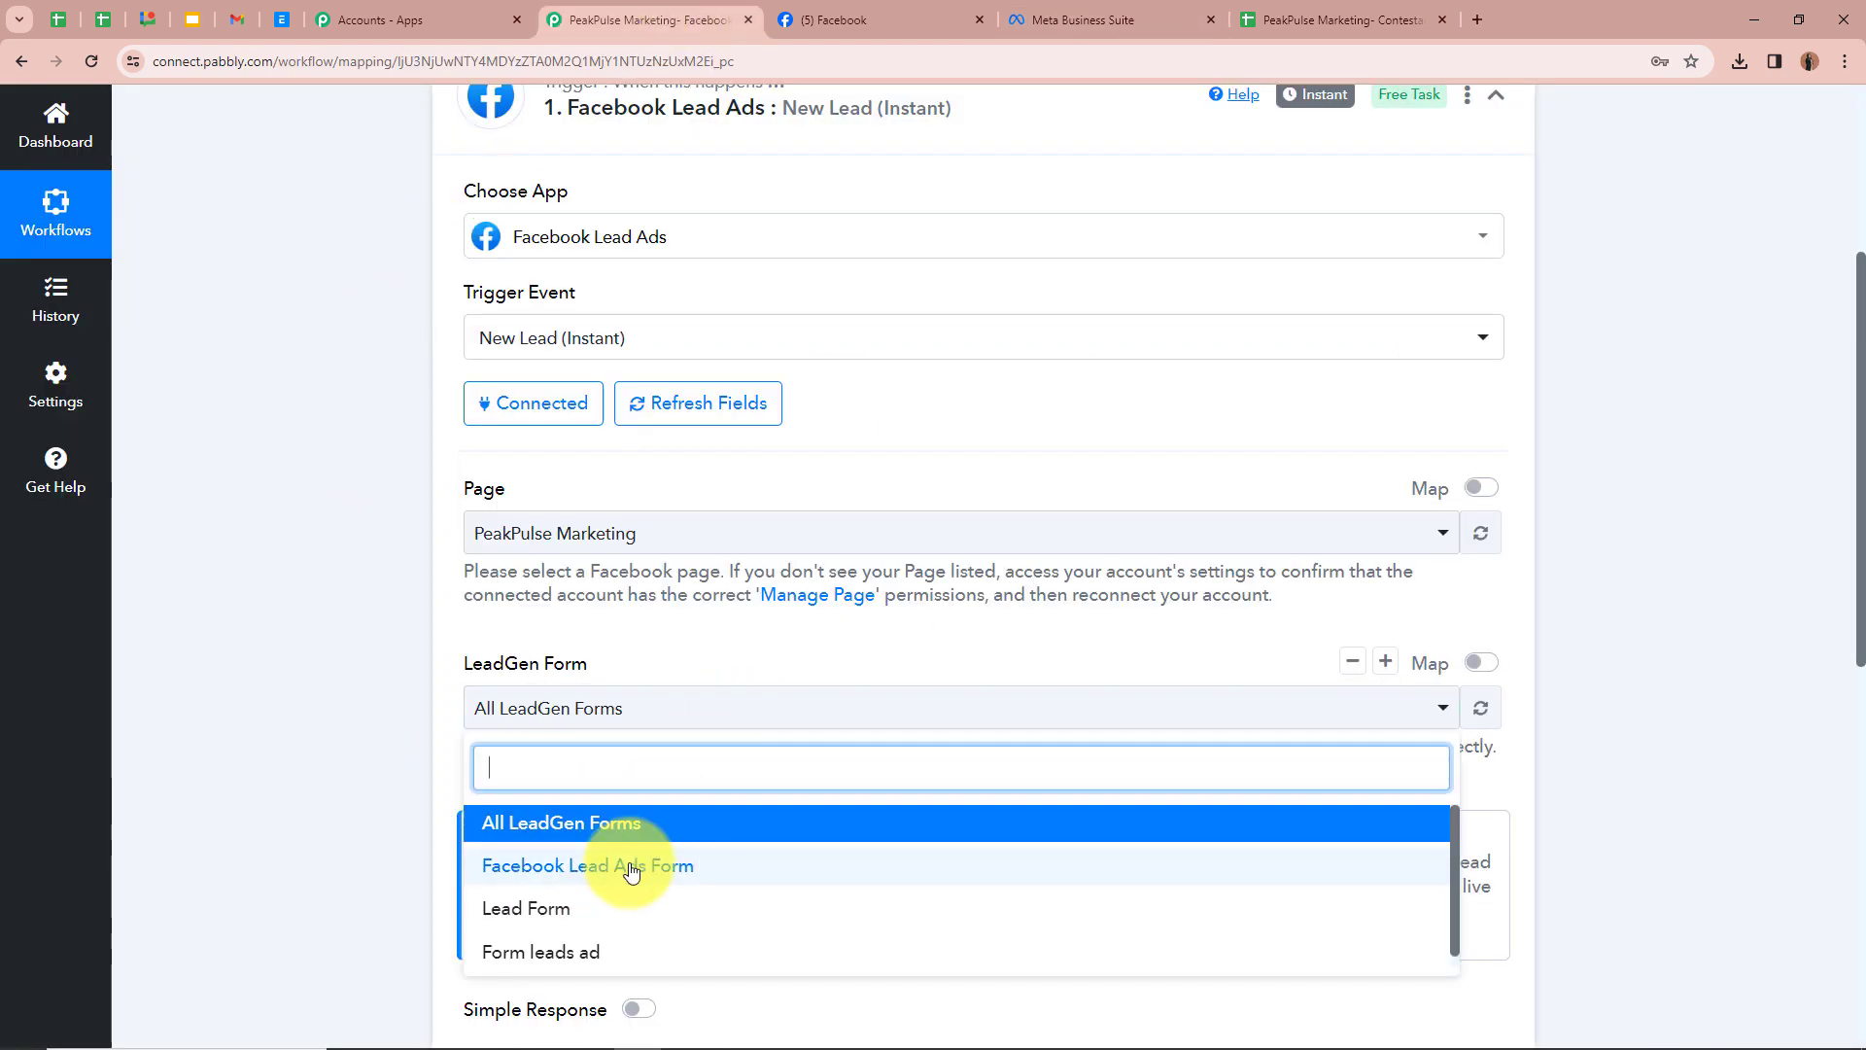
pyautogui.click(632, 868)
pyautogui.scroll(-2, 367, 670)
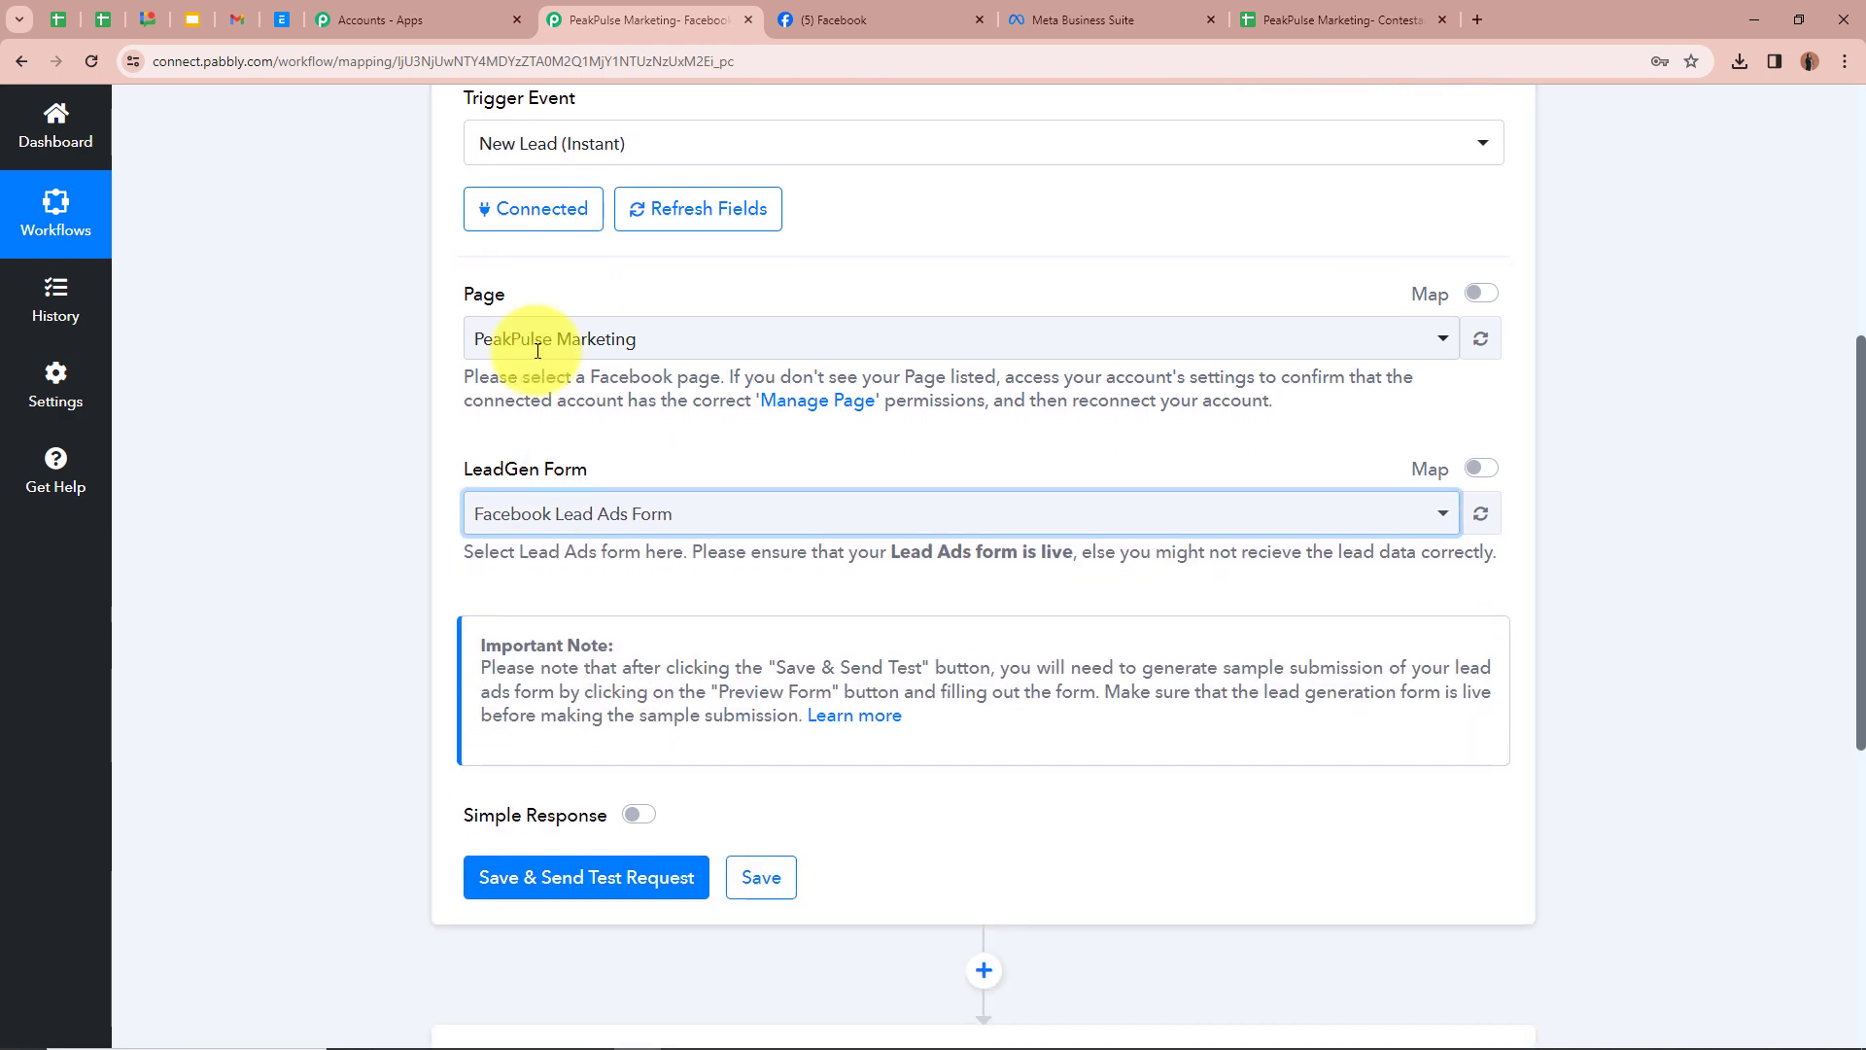
pyautogui.scroll(-2, 609, 797)
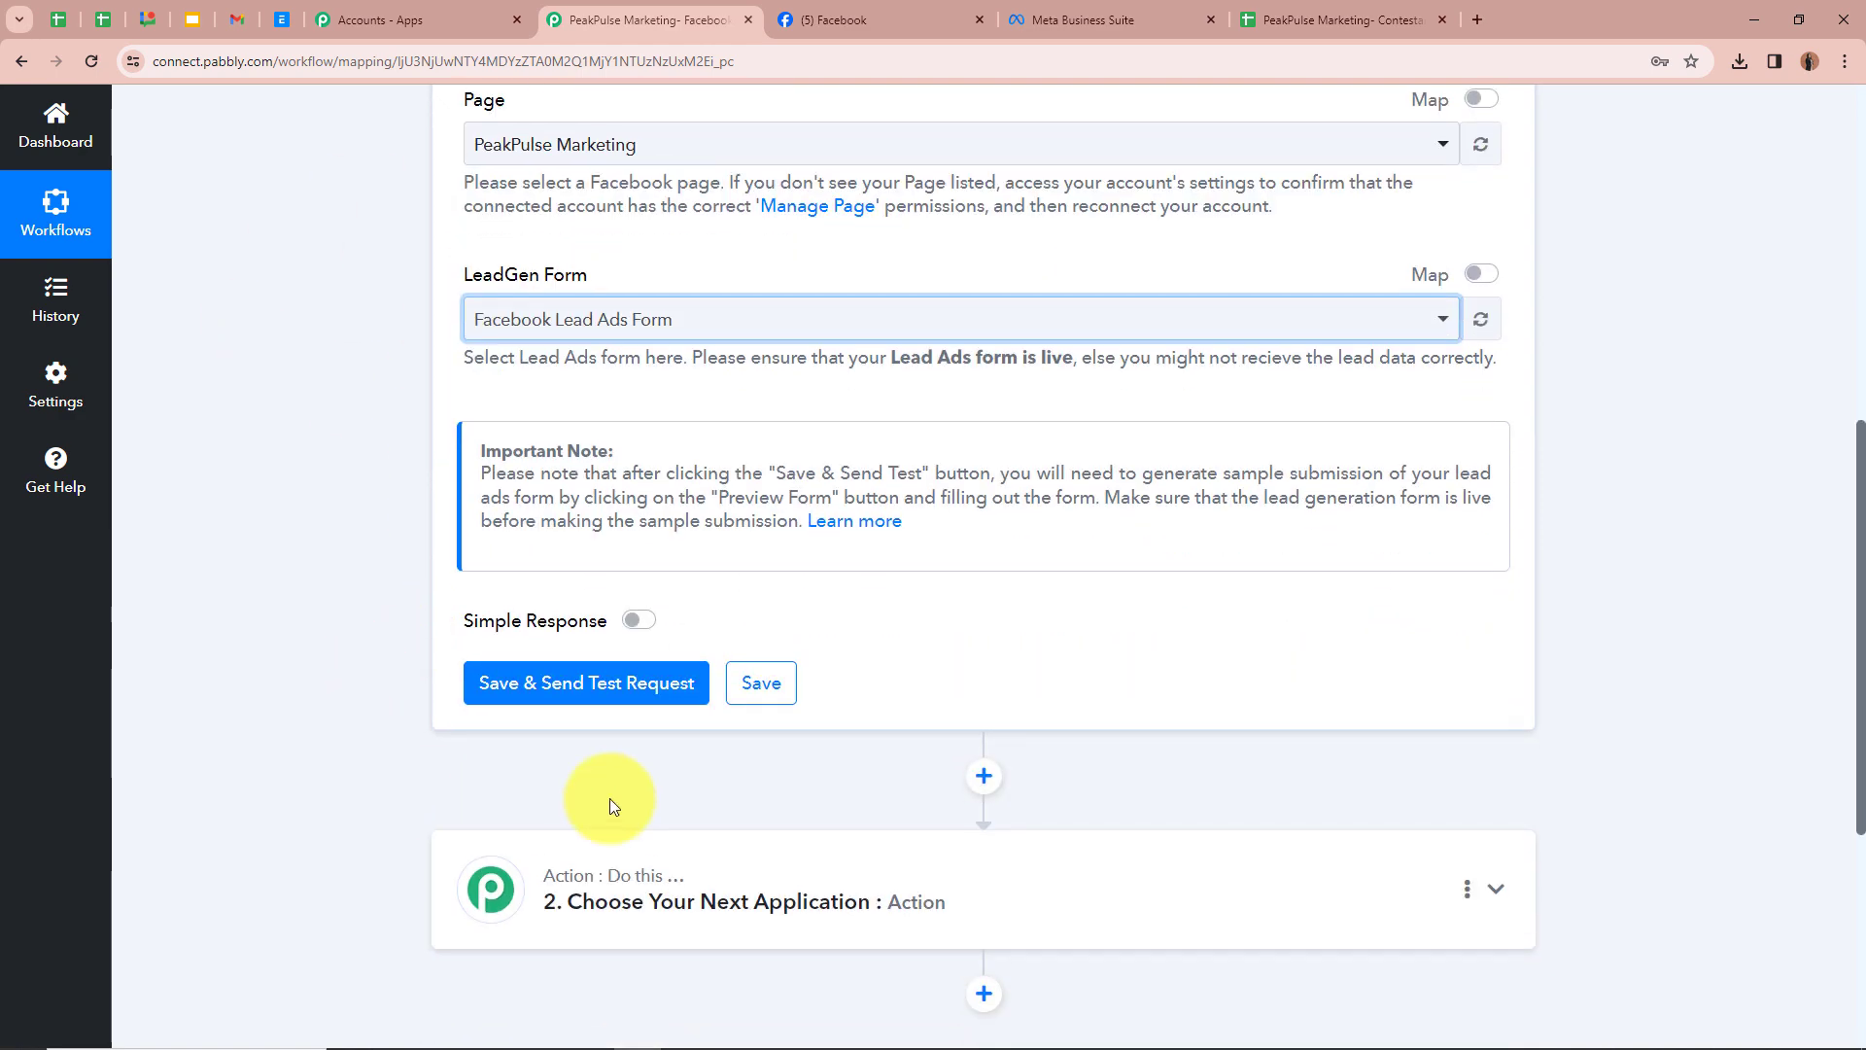
# Save the trigger with a test request so it waits for a webhook, then open a blank tab.
pyautogui.click(602, 693)
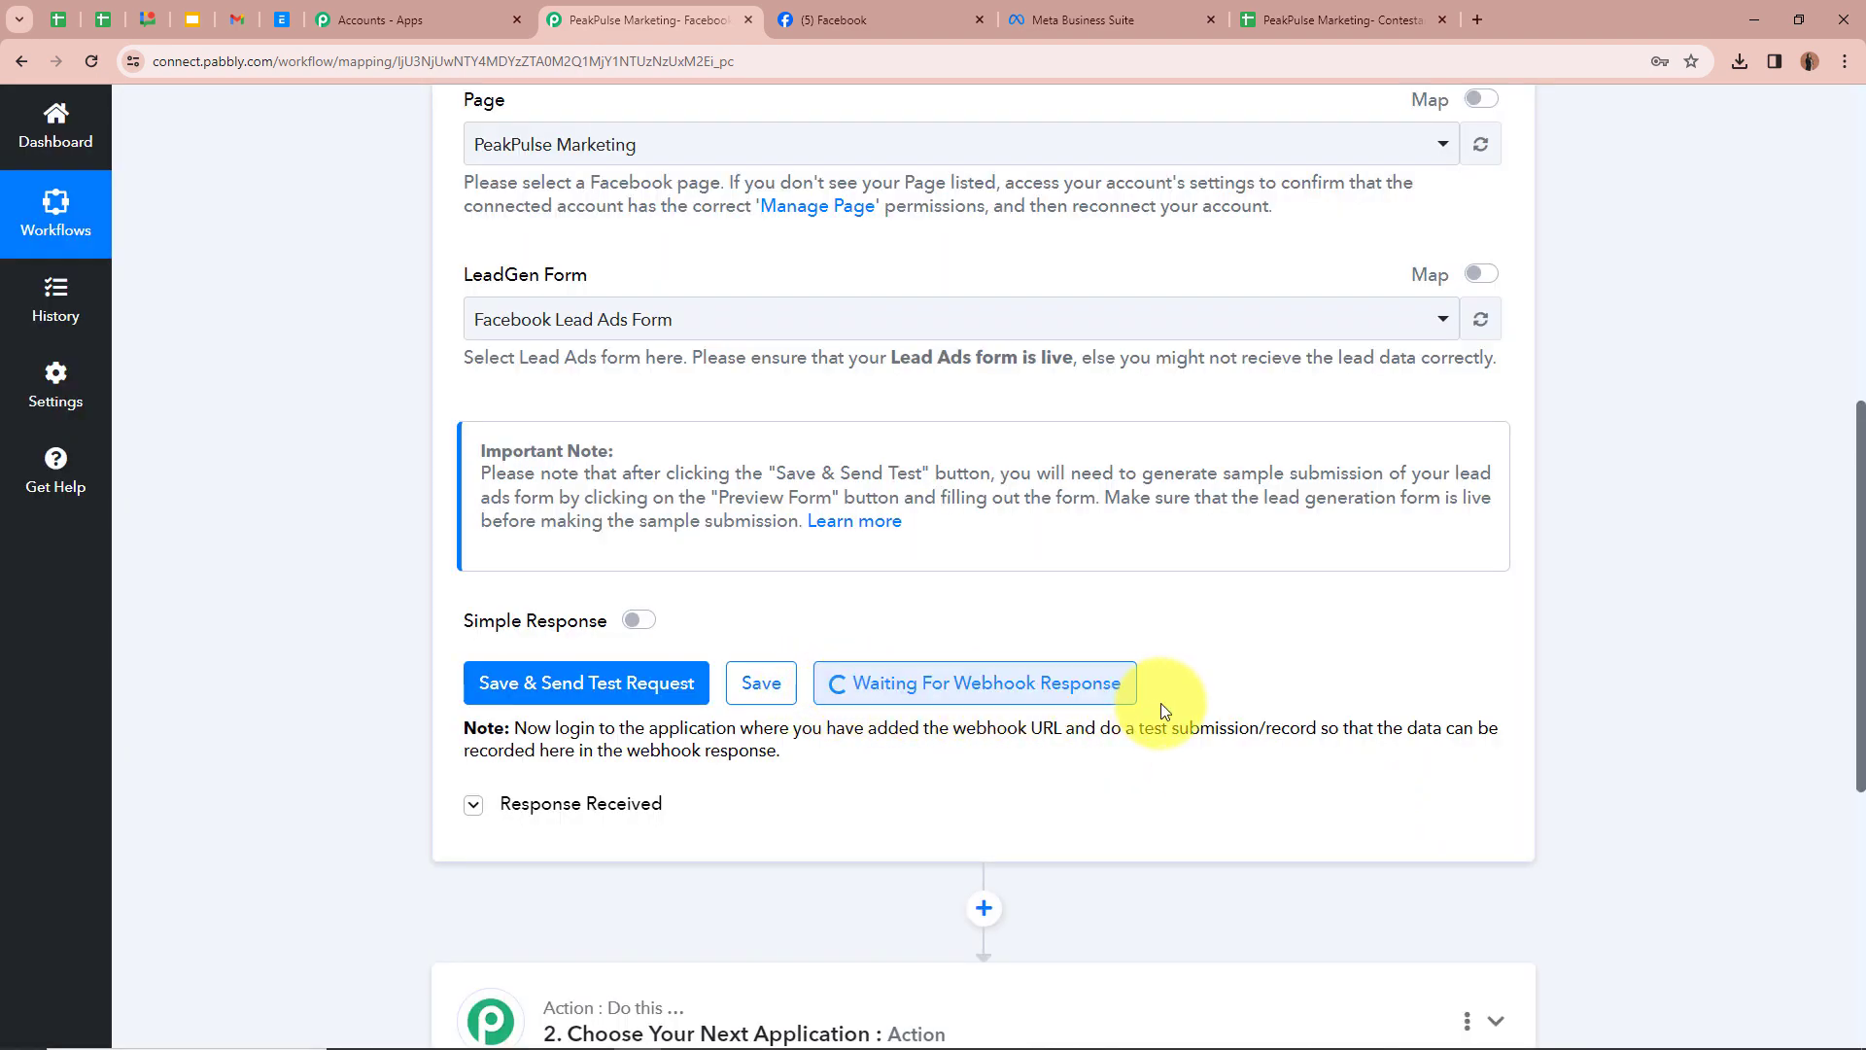
pyautogui.scroll(8, 1176, 692)
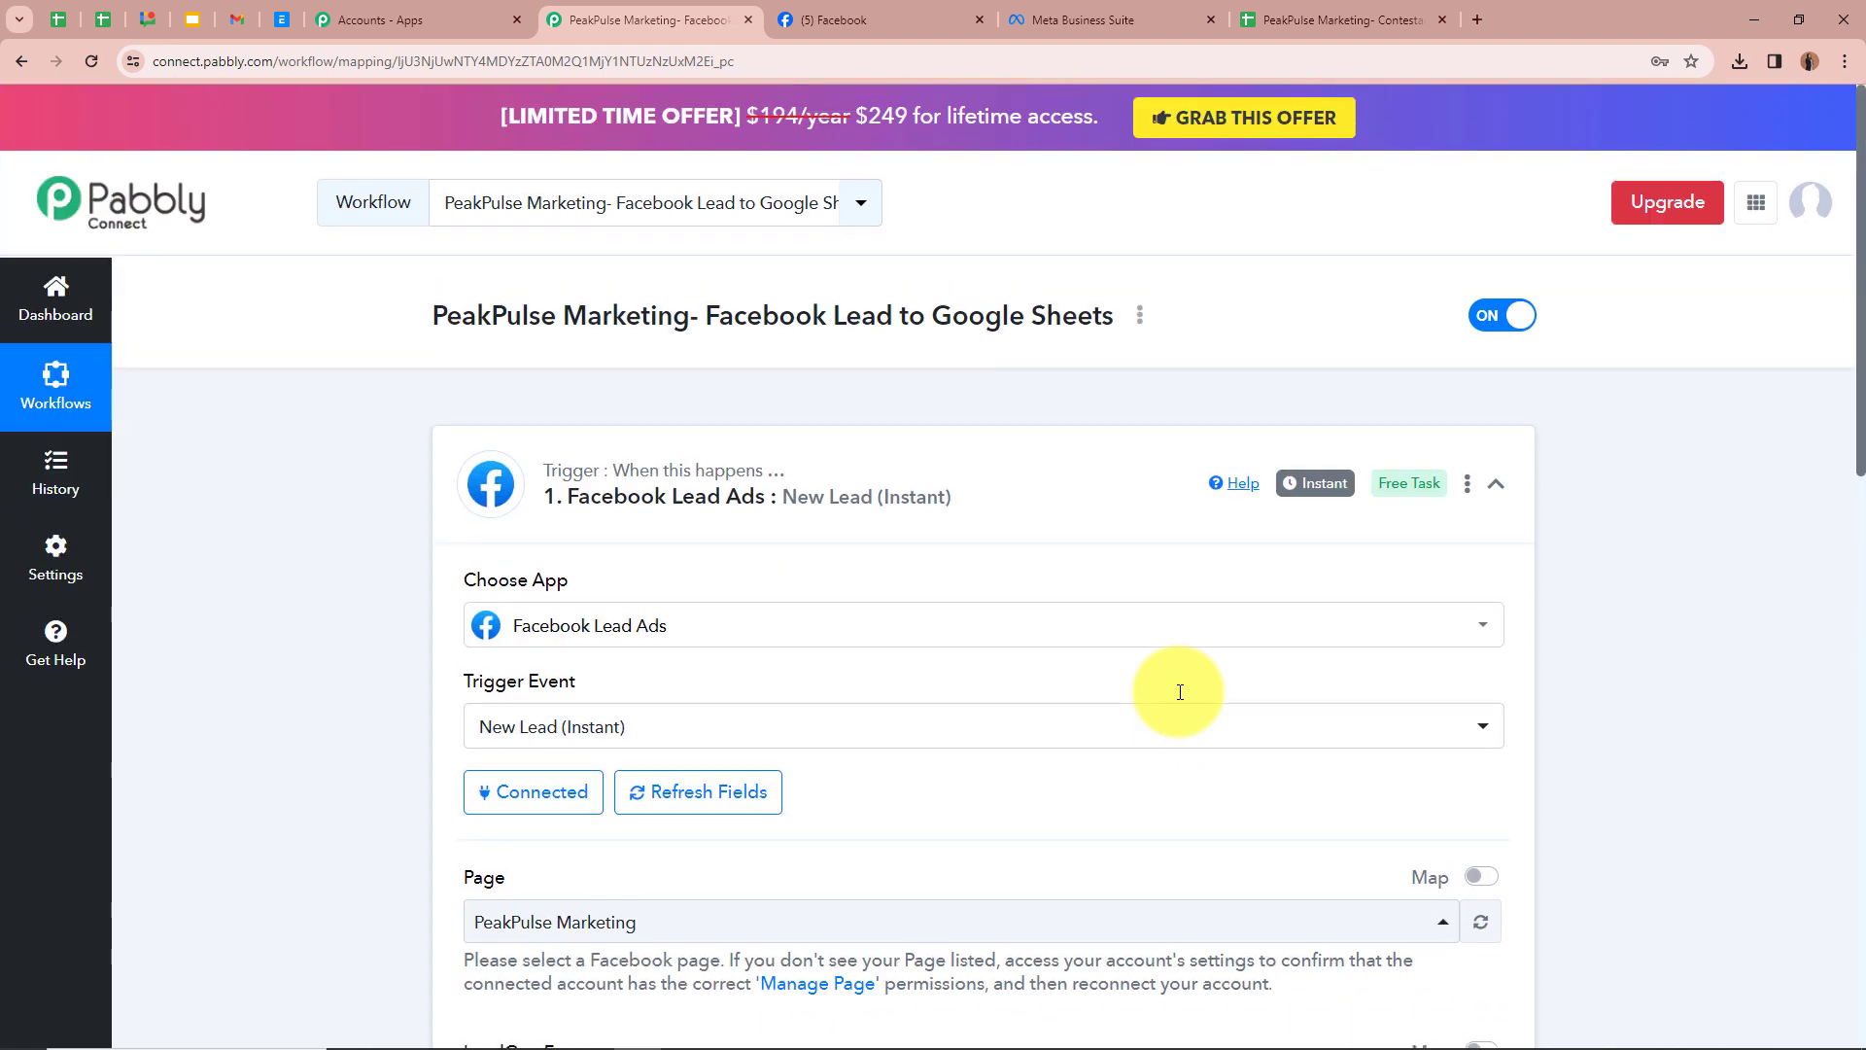
pyautogui.scroll(-8, 1178, 691)
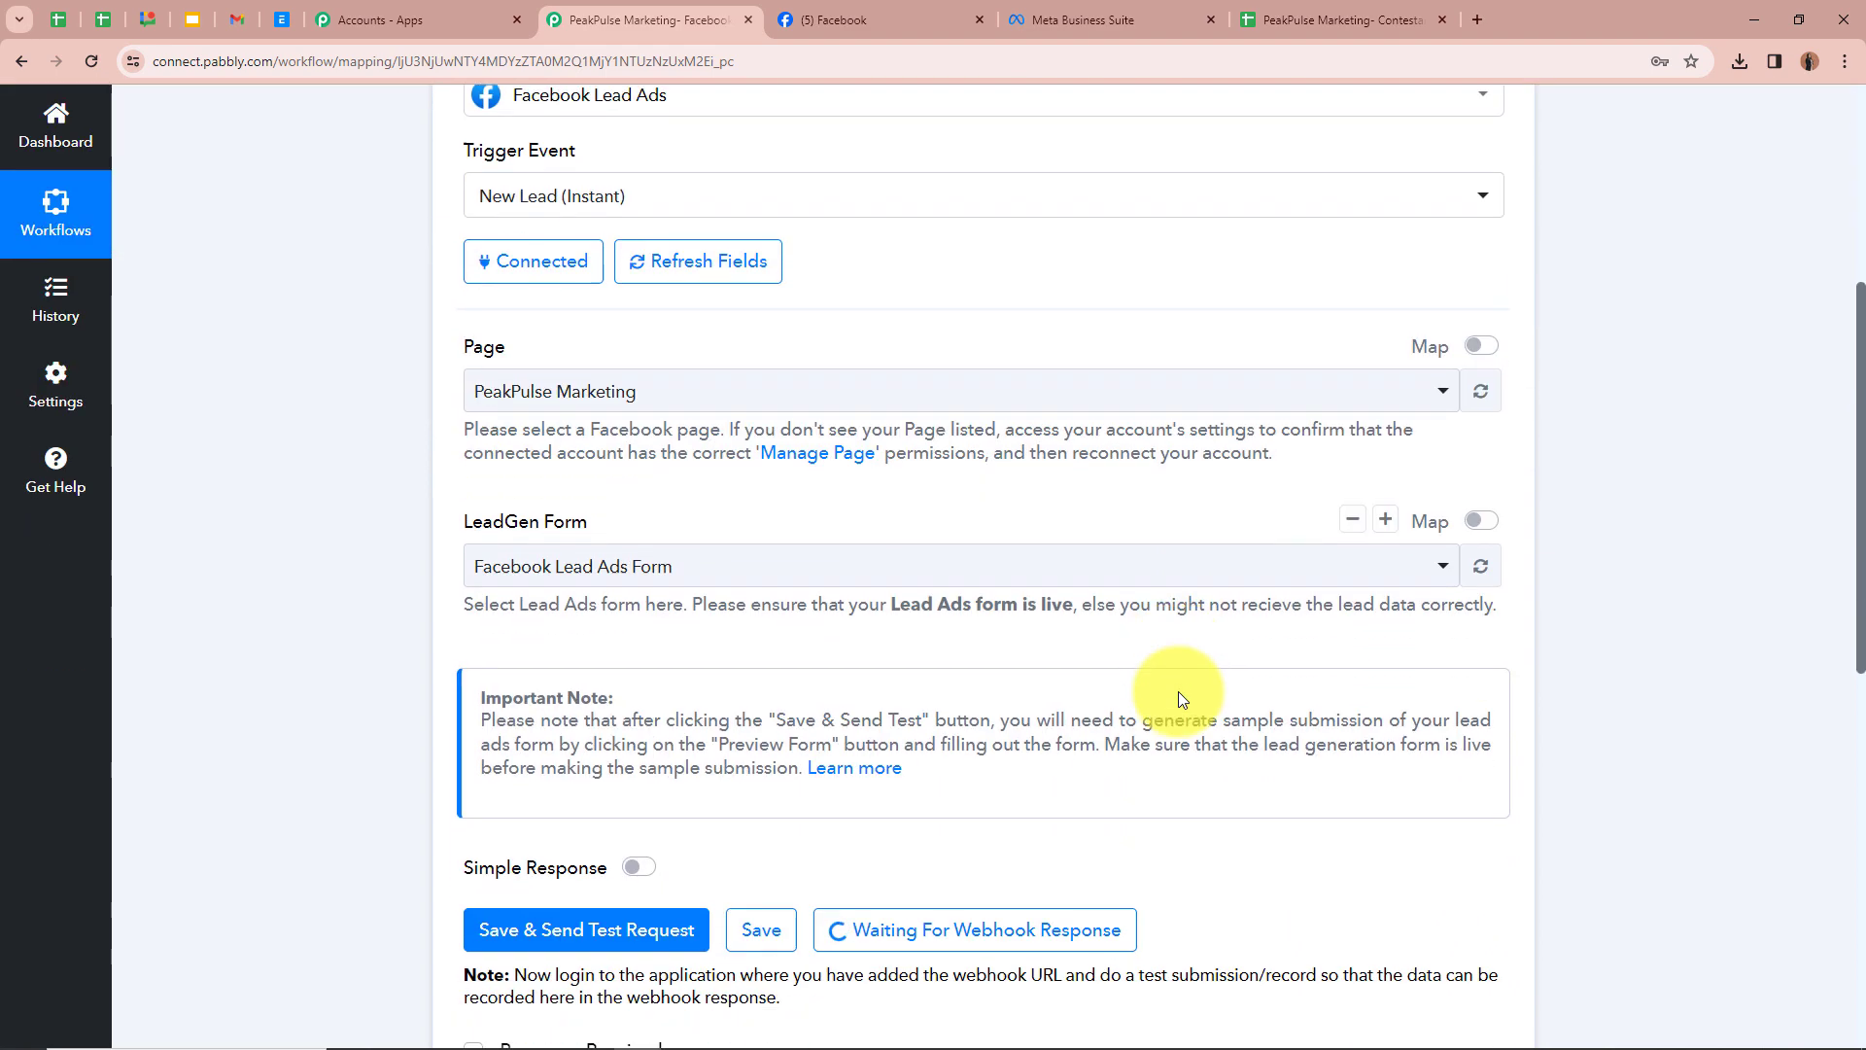
pyautogui.scroll(8, 1038, 581)
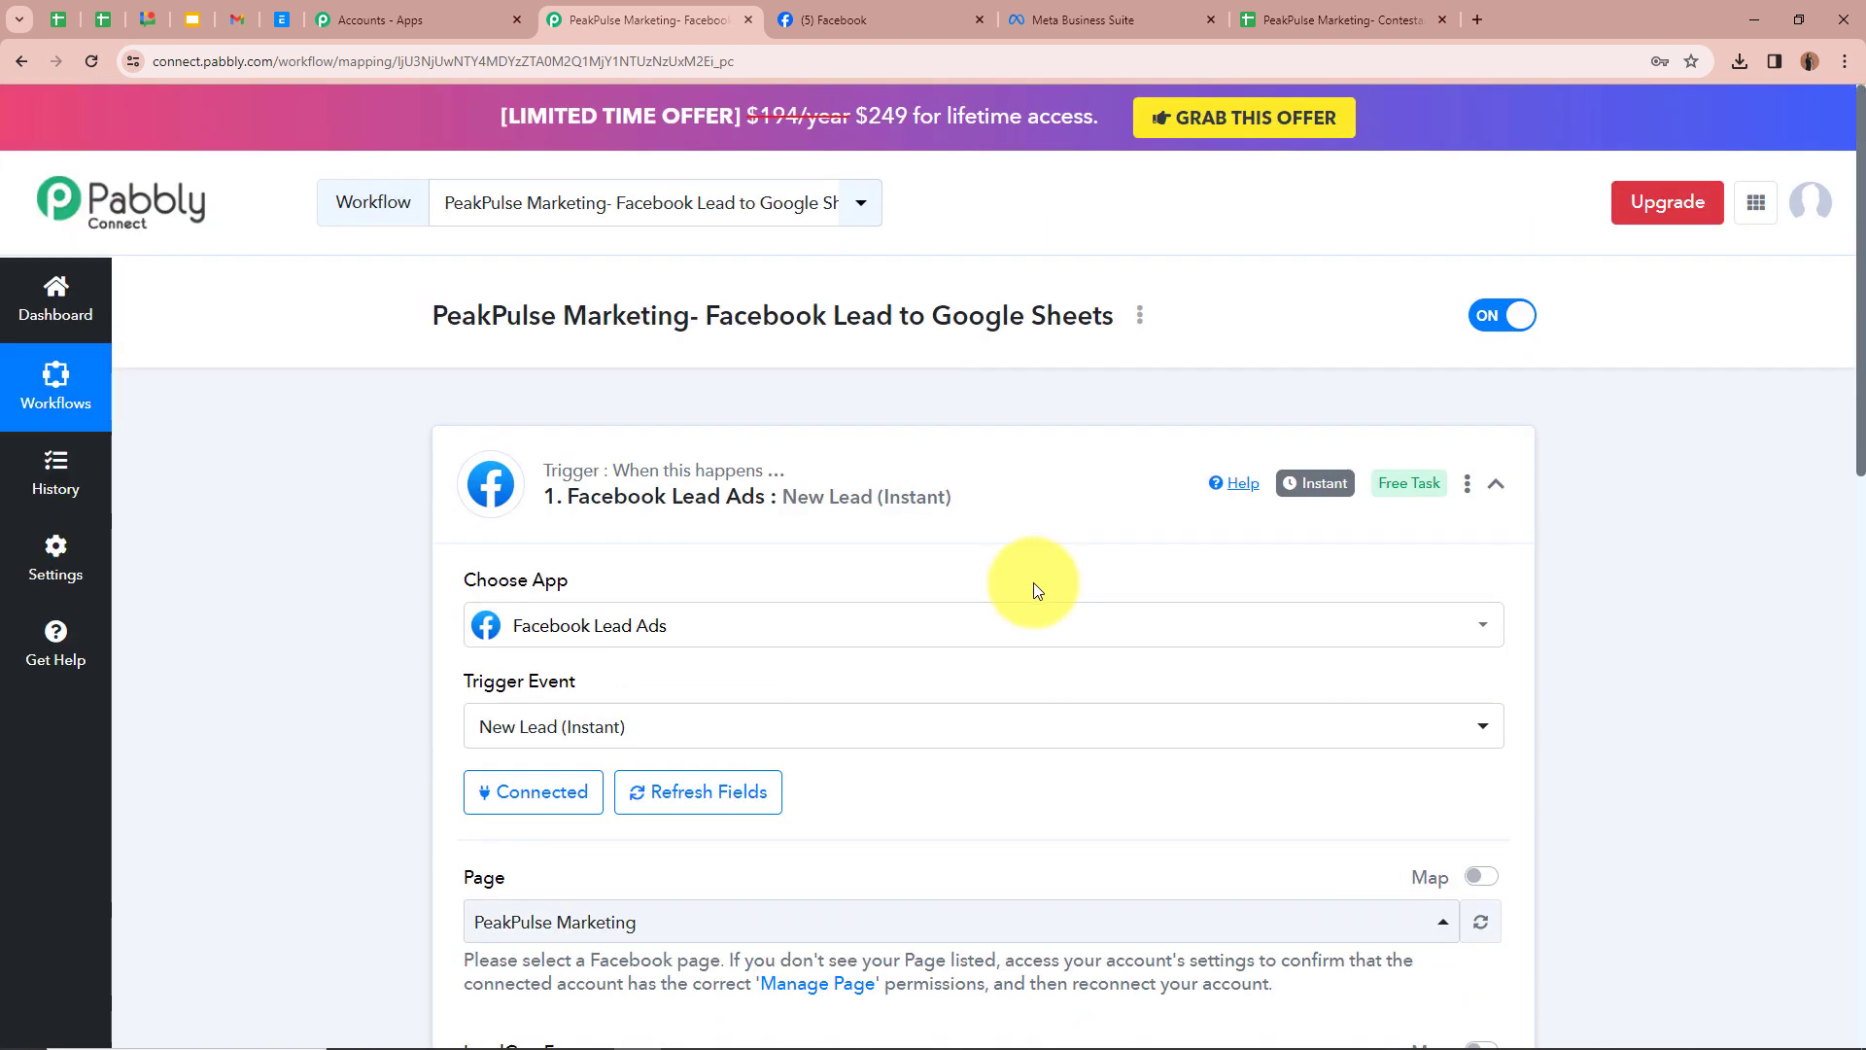
pyautogui.click(1483, 20)
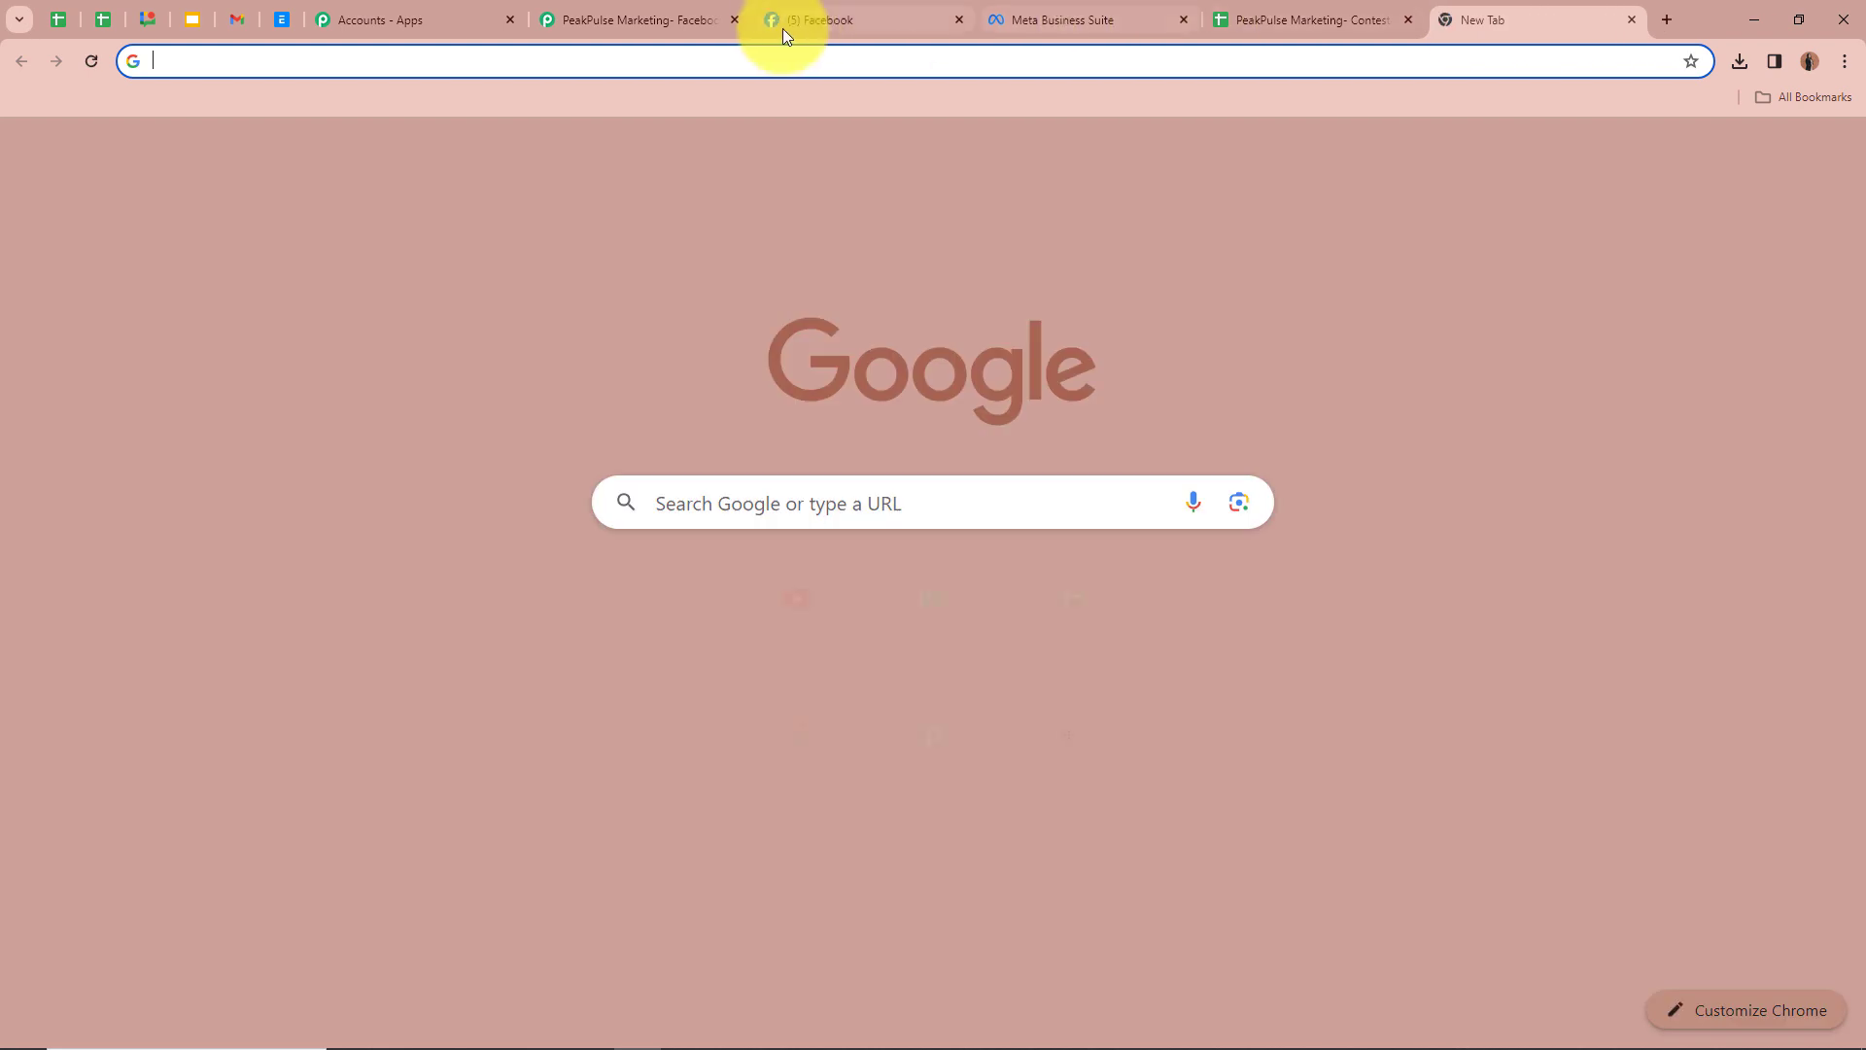
# Search for 'meta for developers' and open the Meta for Developers site.
pyautogui.click(686, 59)
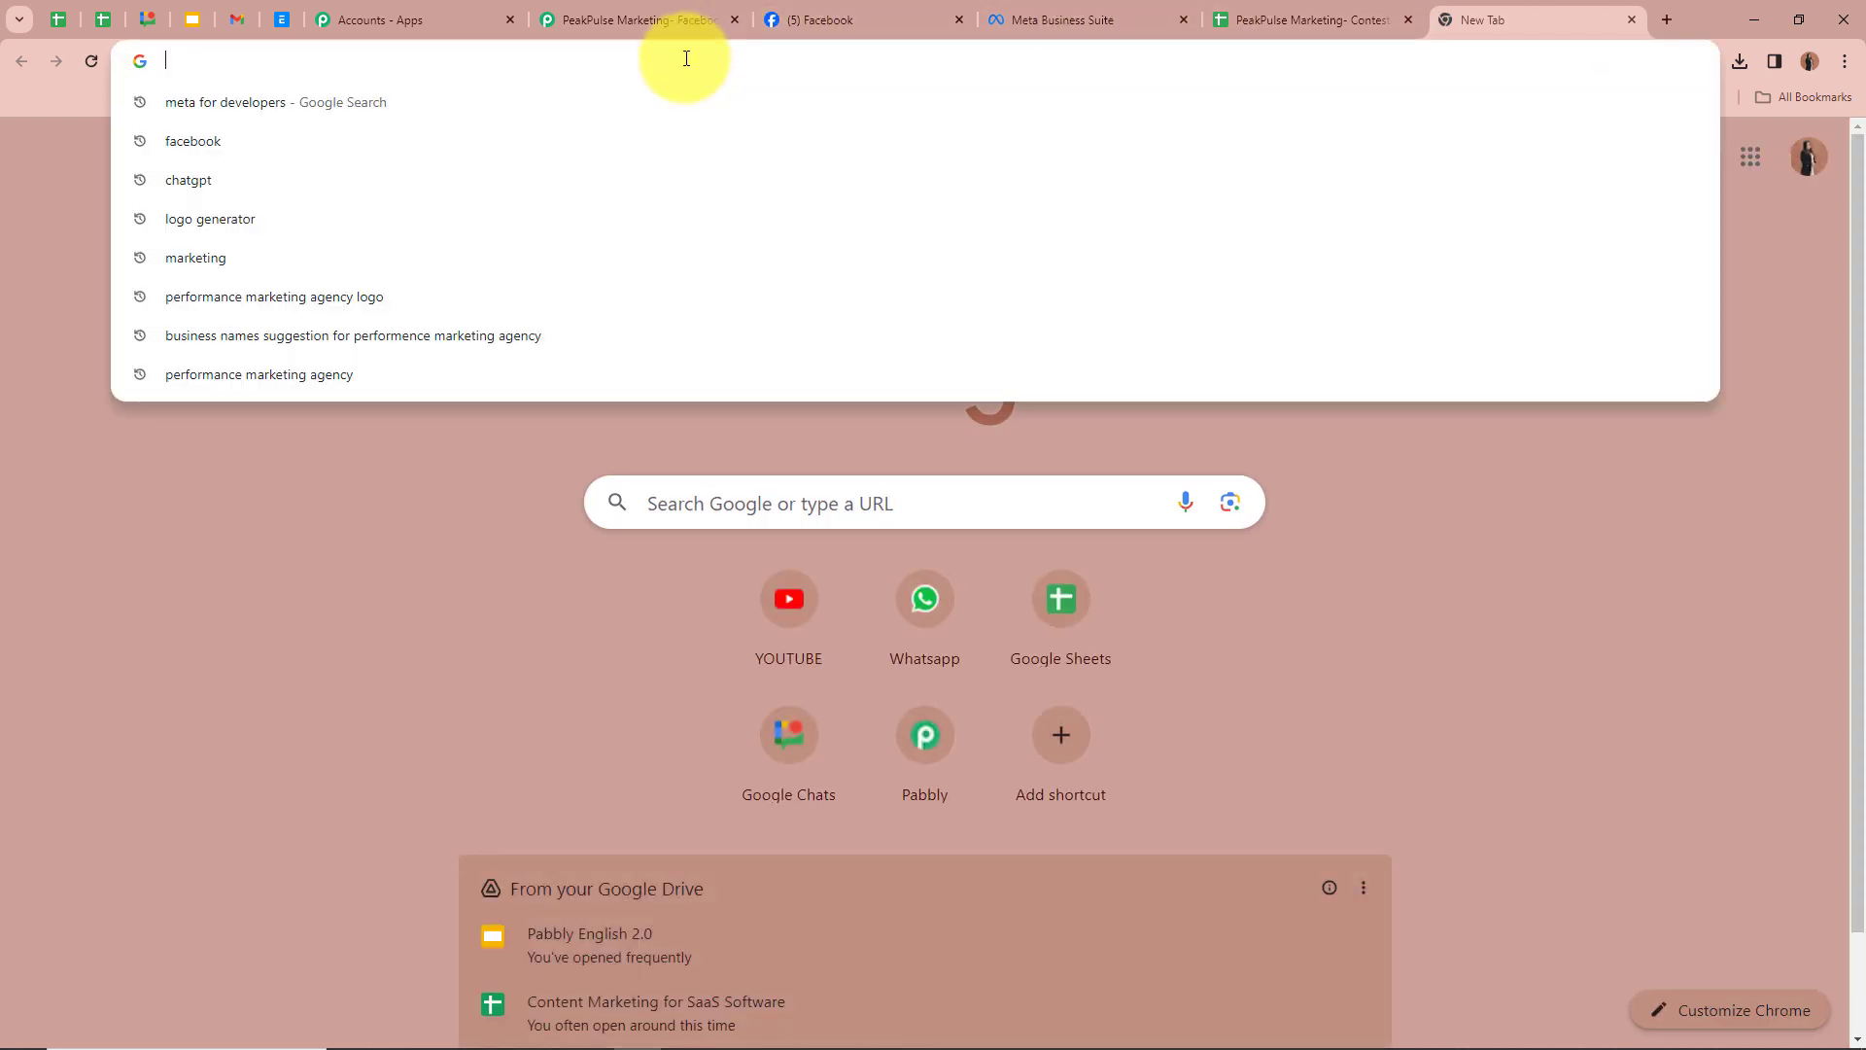
pyautogui.write('meta')
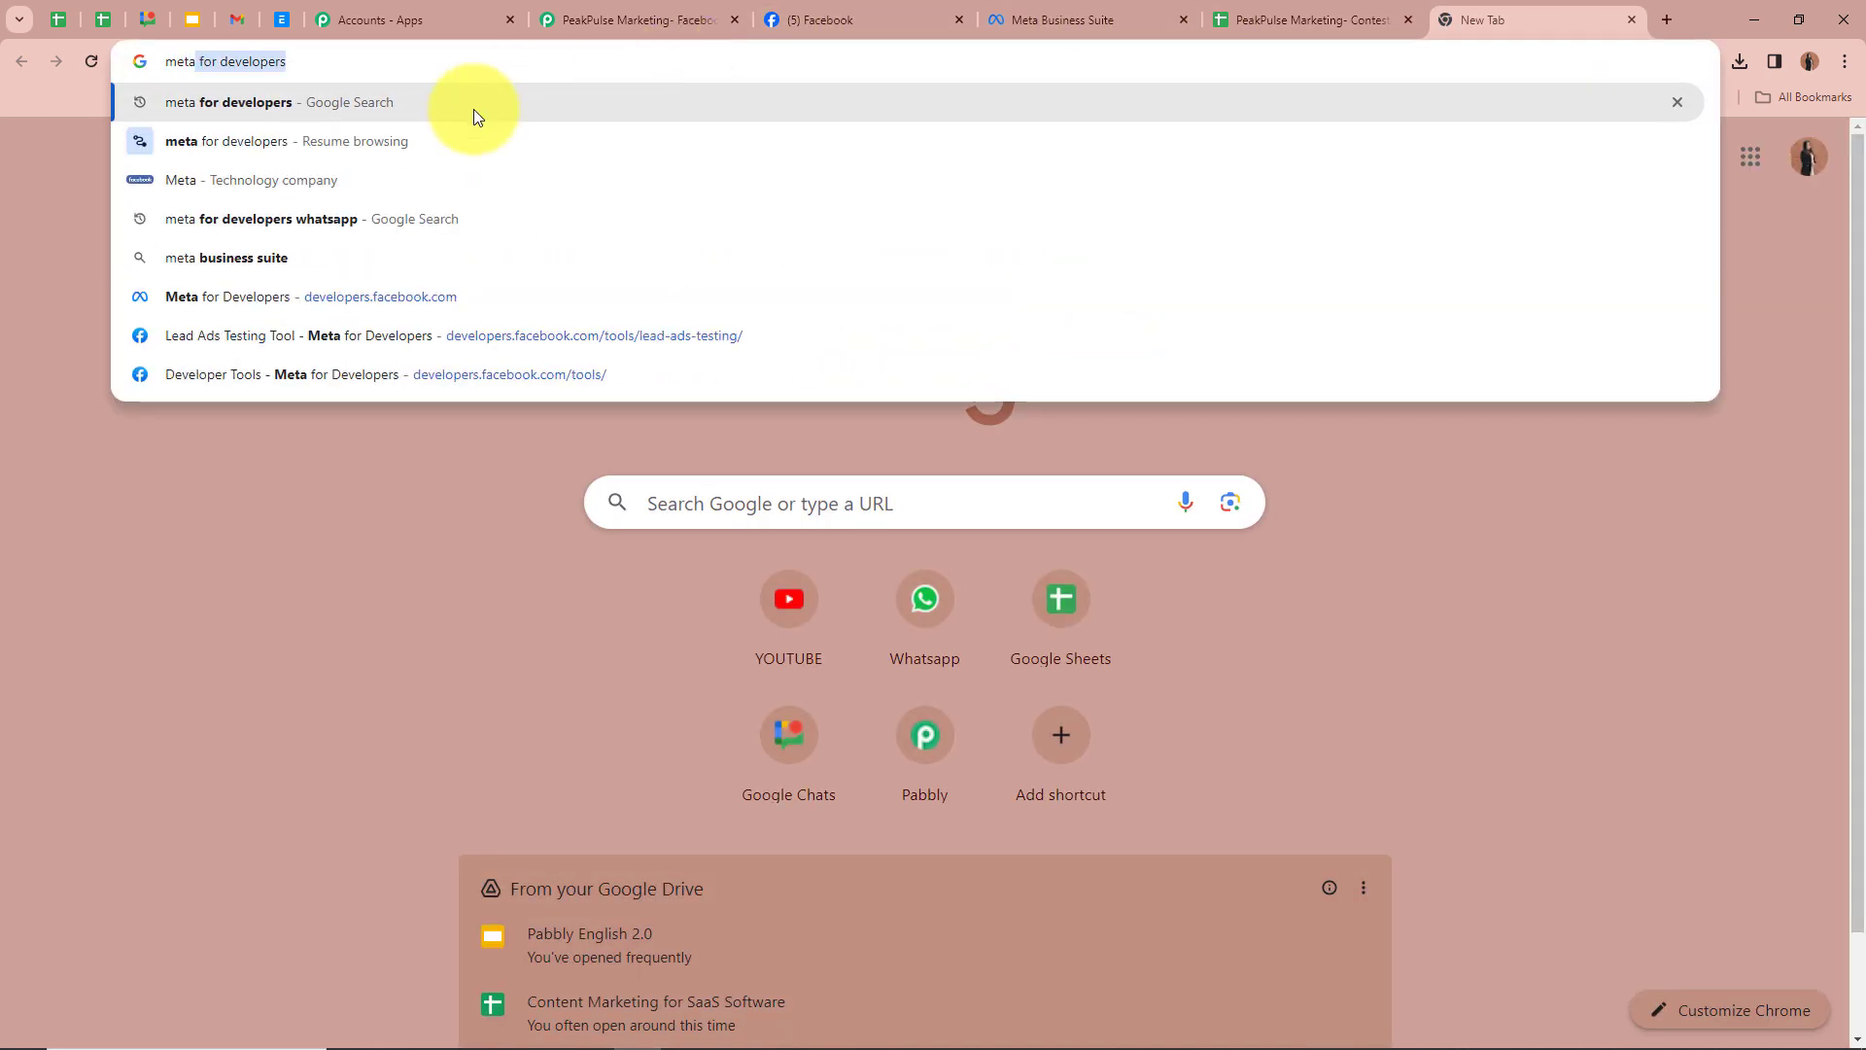
pyautogui.click(474, 111)
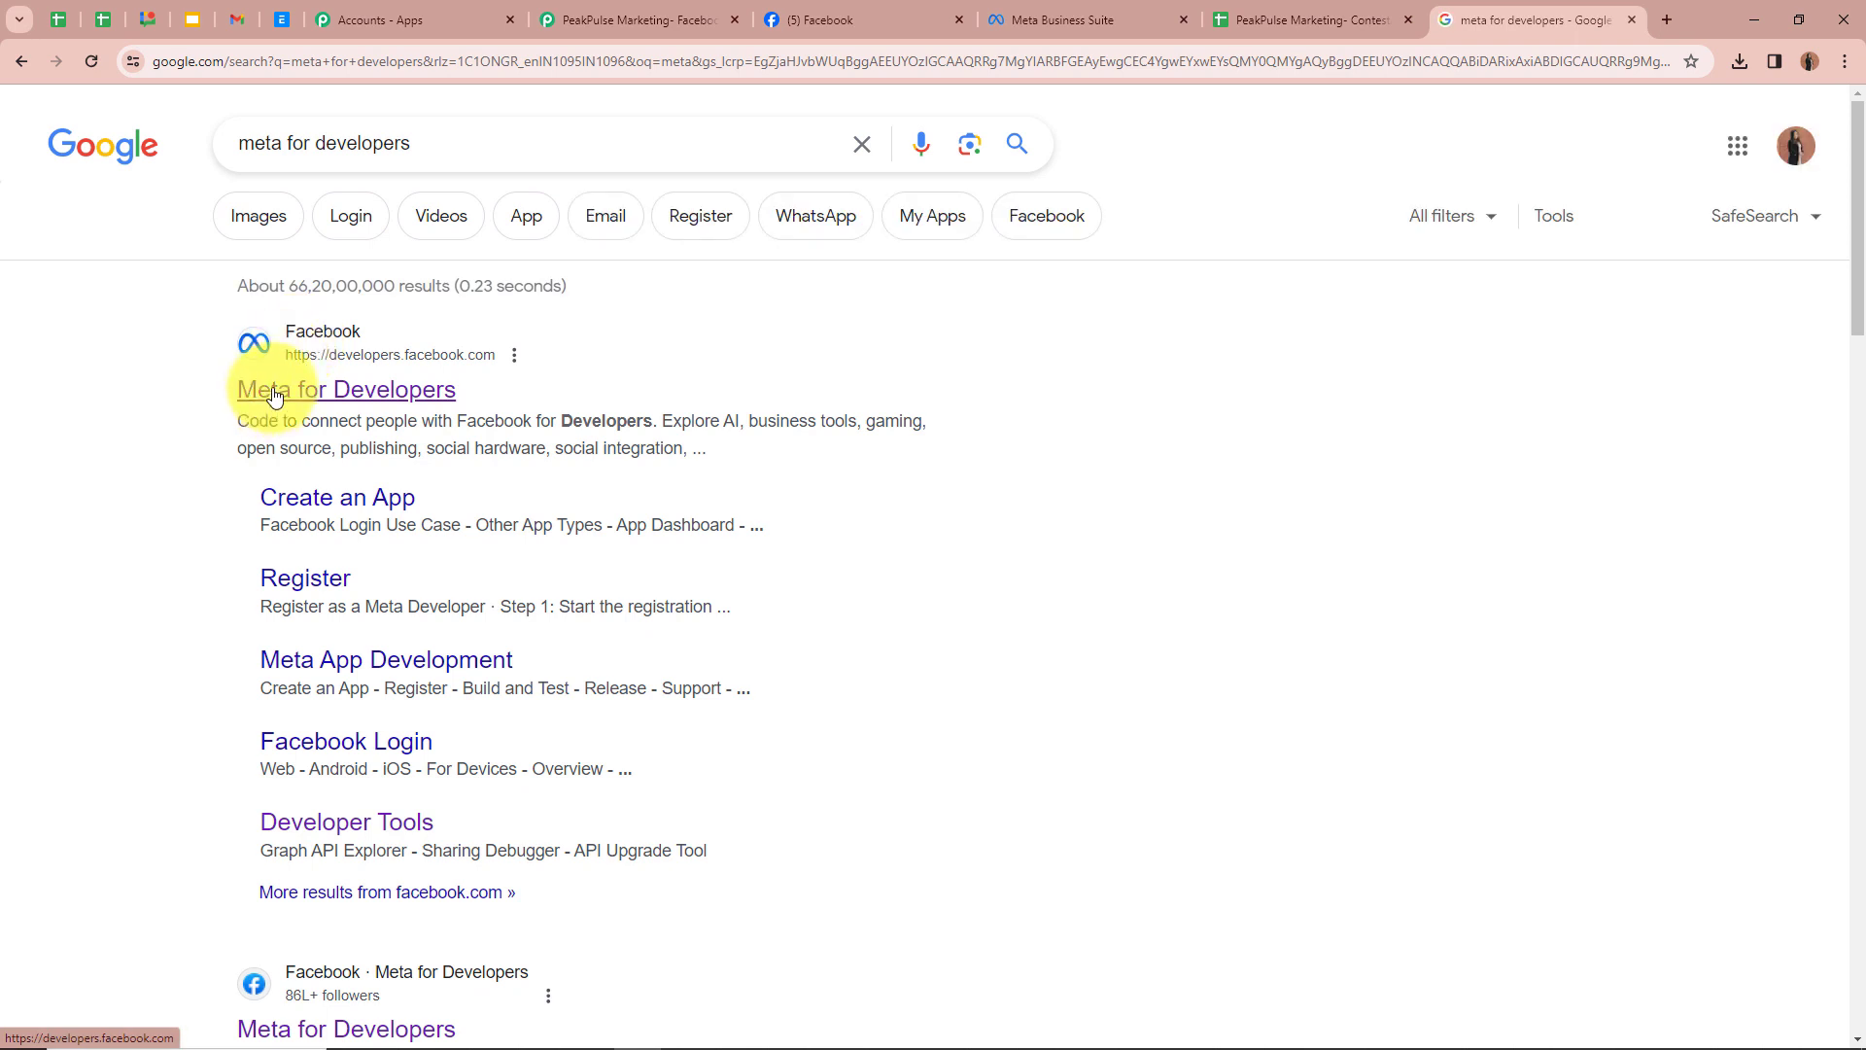
pyautogui.click(274, 392)
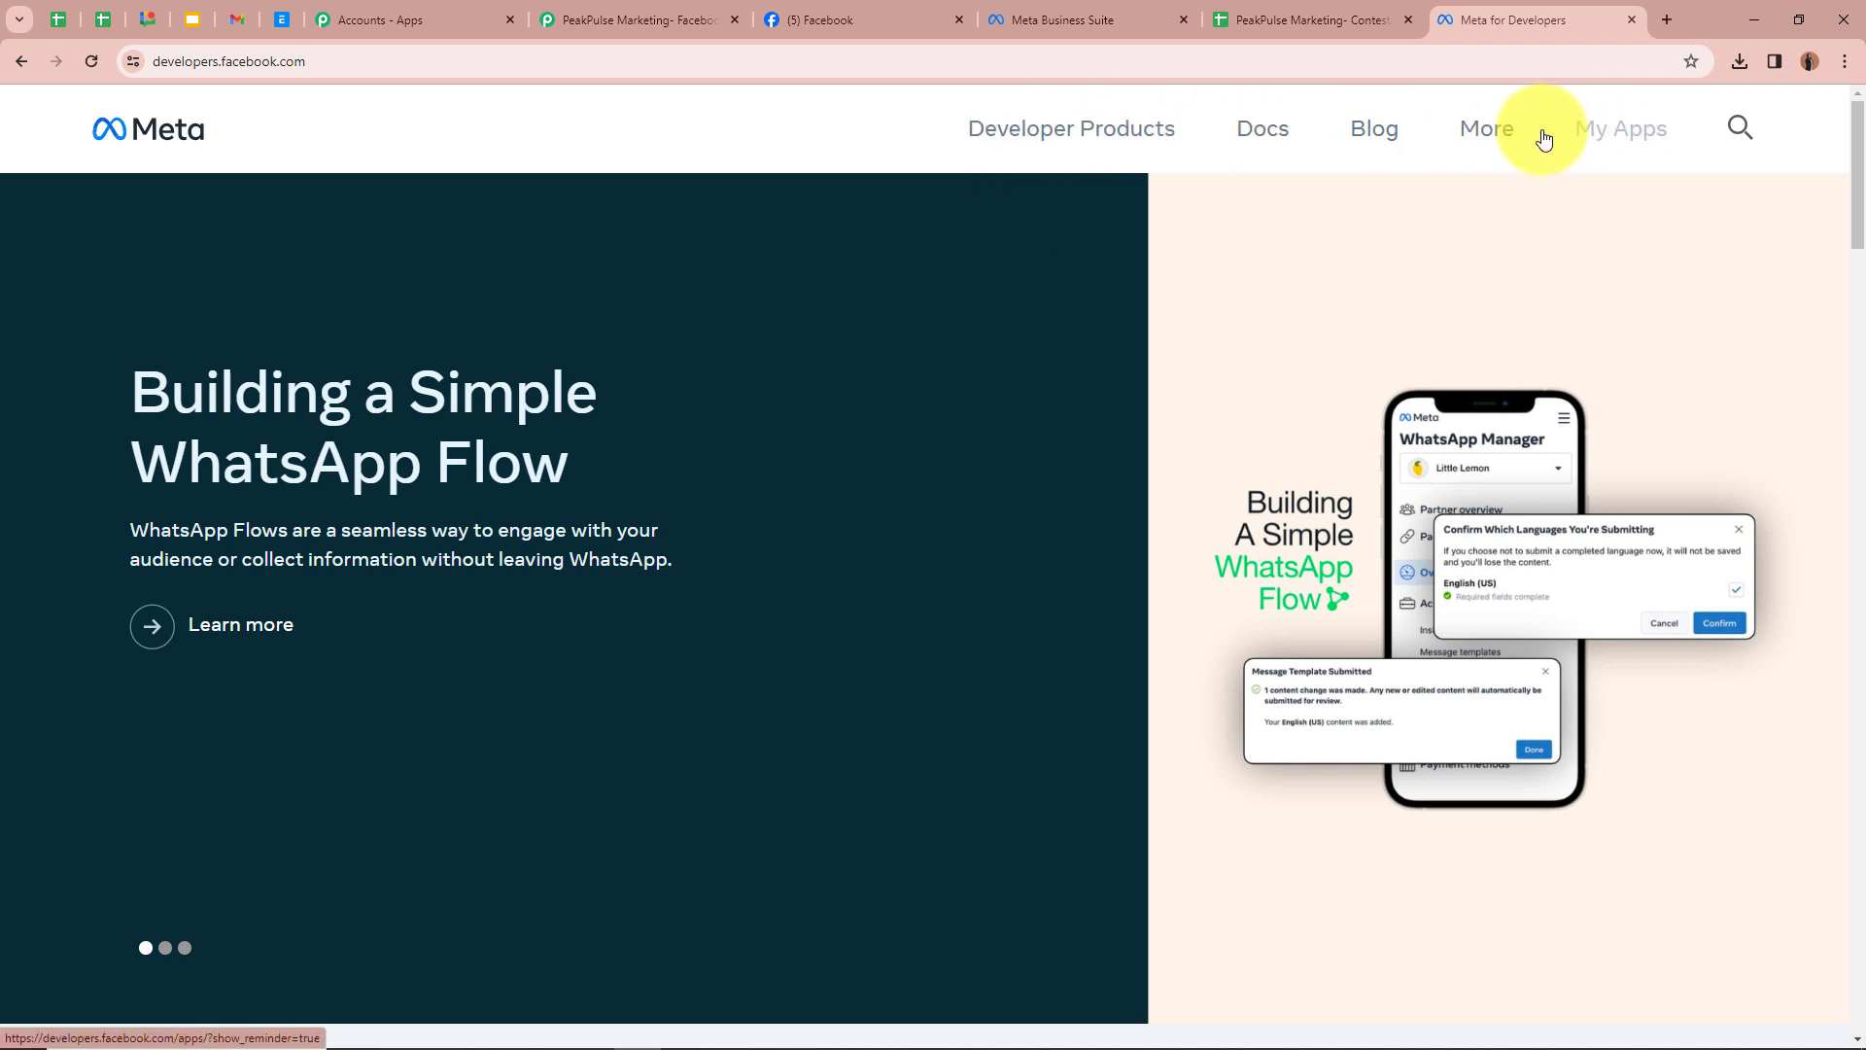
# Open the Lead Ads testing tool from the Developer Tools list under More.
pyautogui.click(1491, 139)
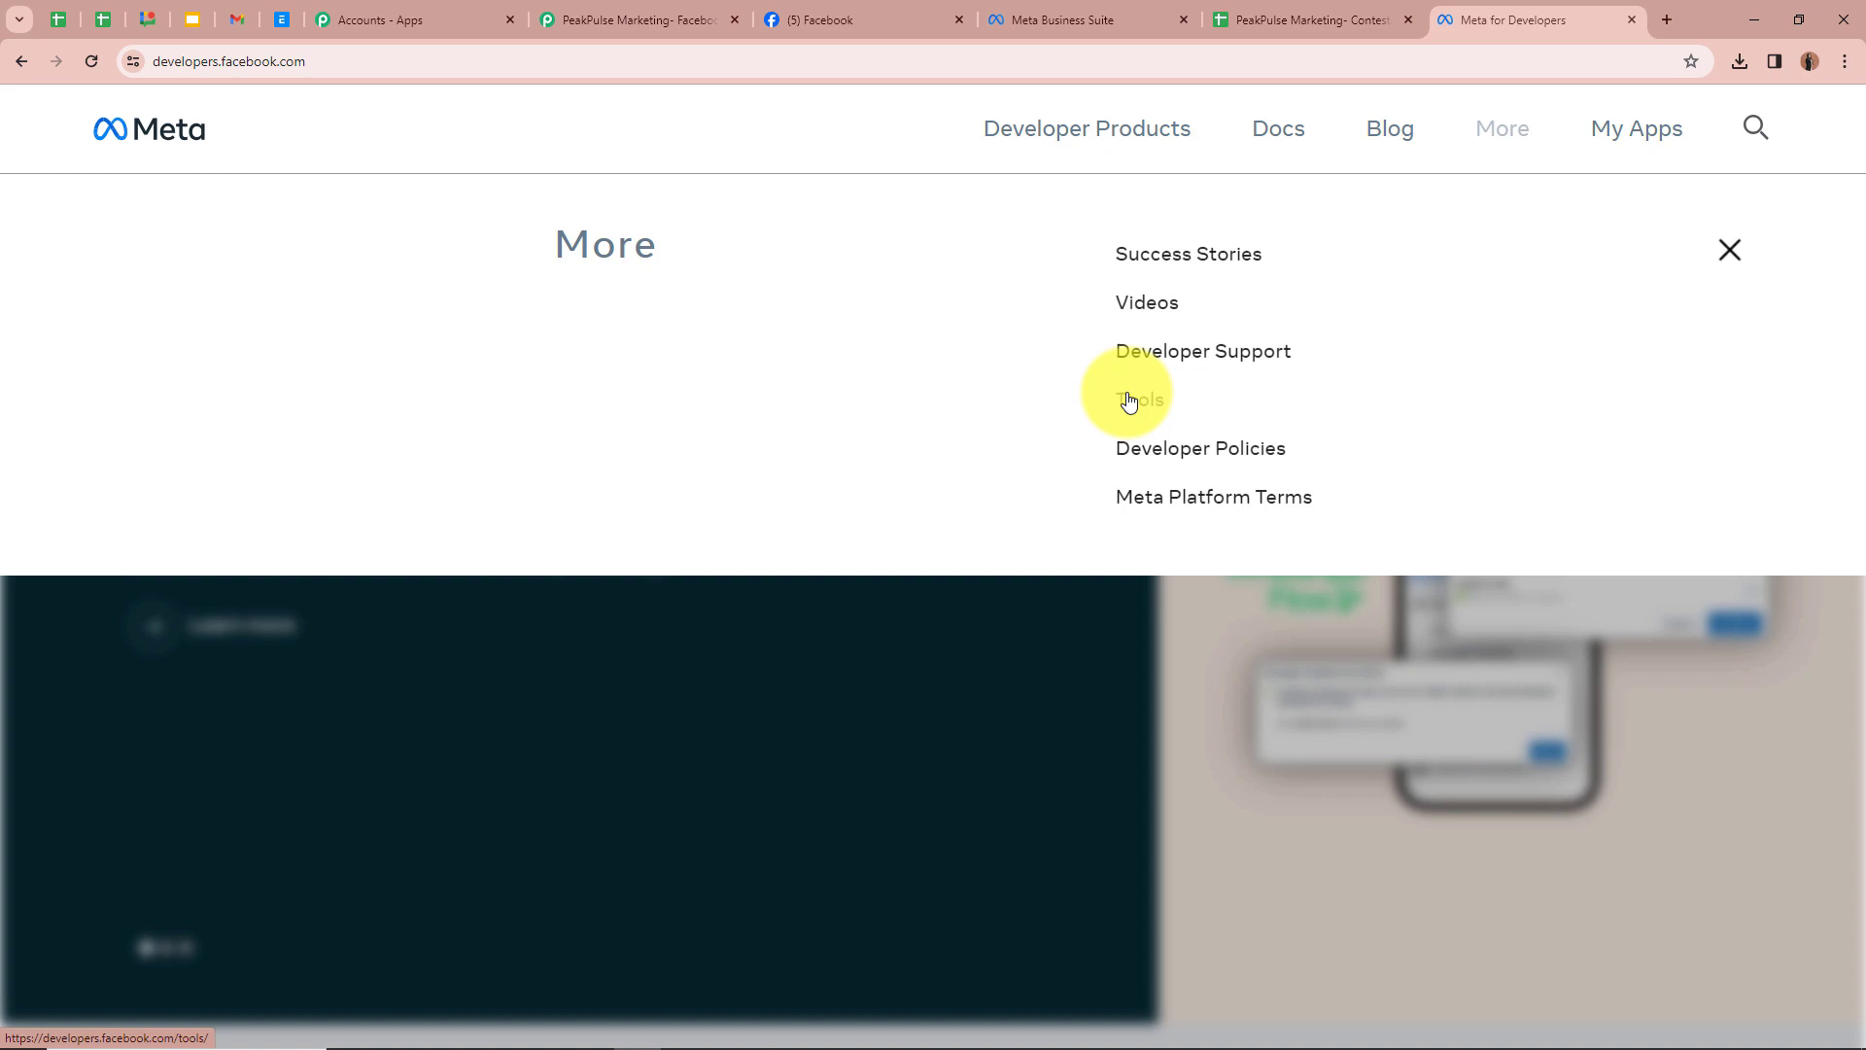
pyautogui.click(1129, 401)
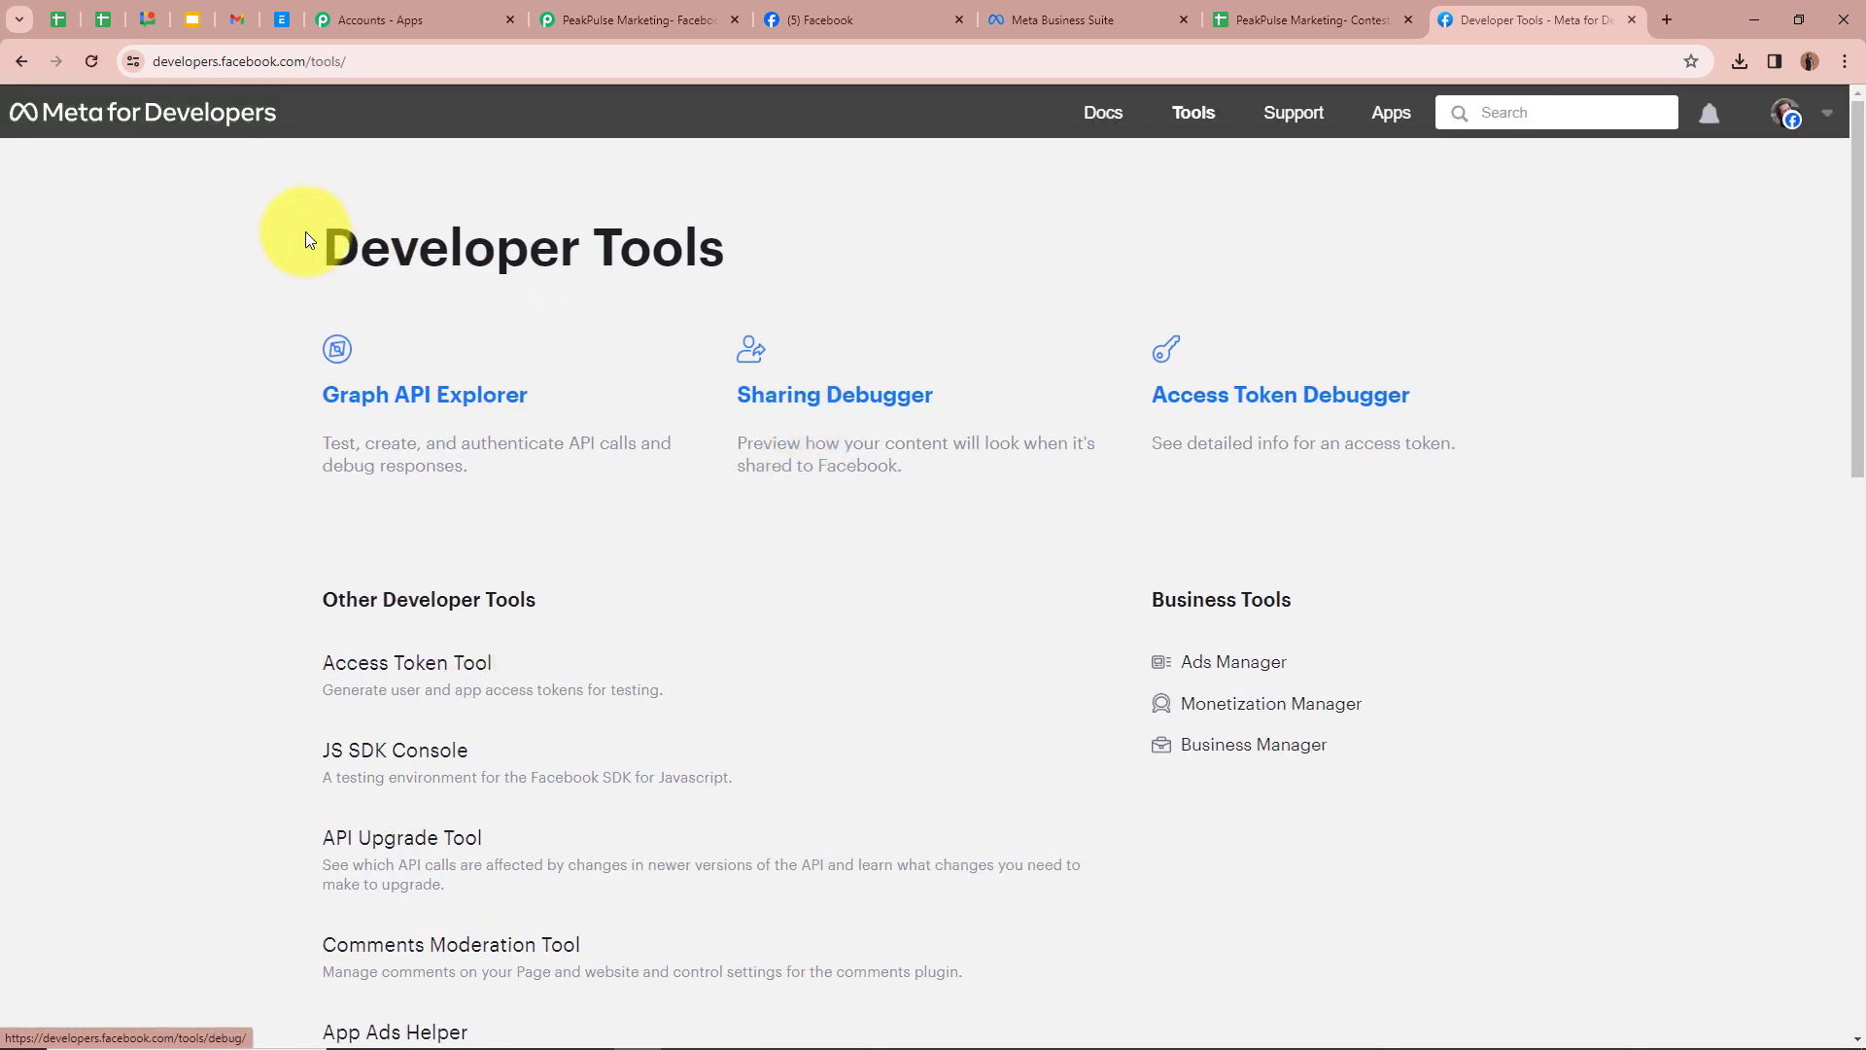
pyautogui.scroll(-8, 806, 506)
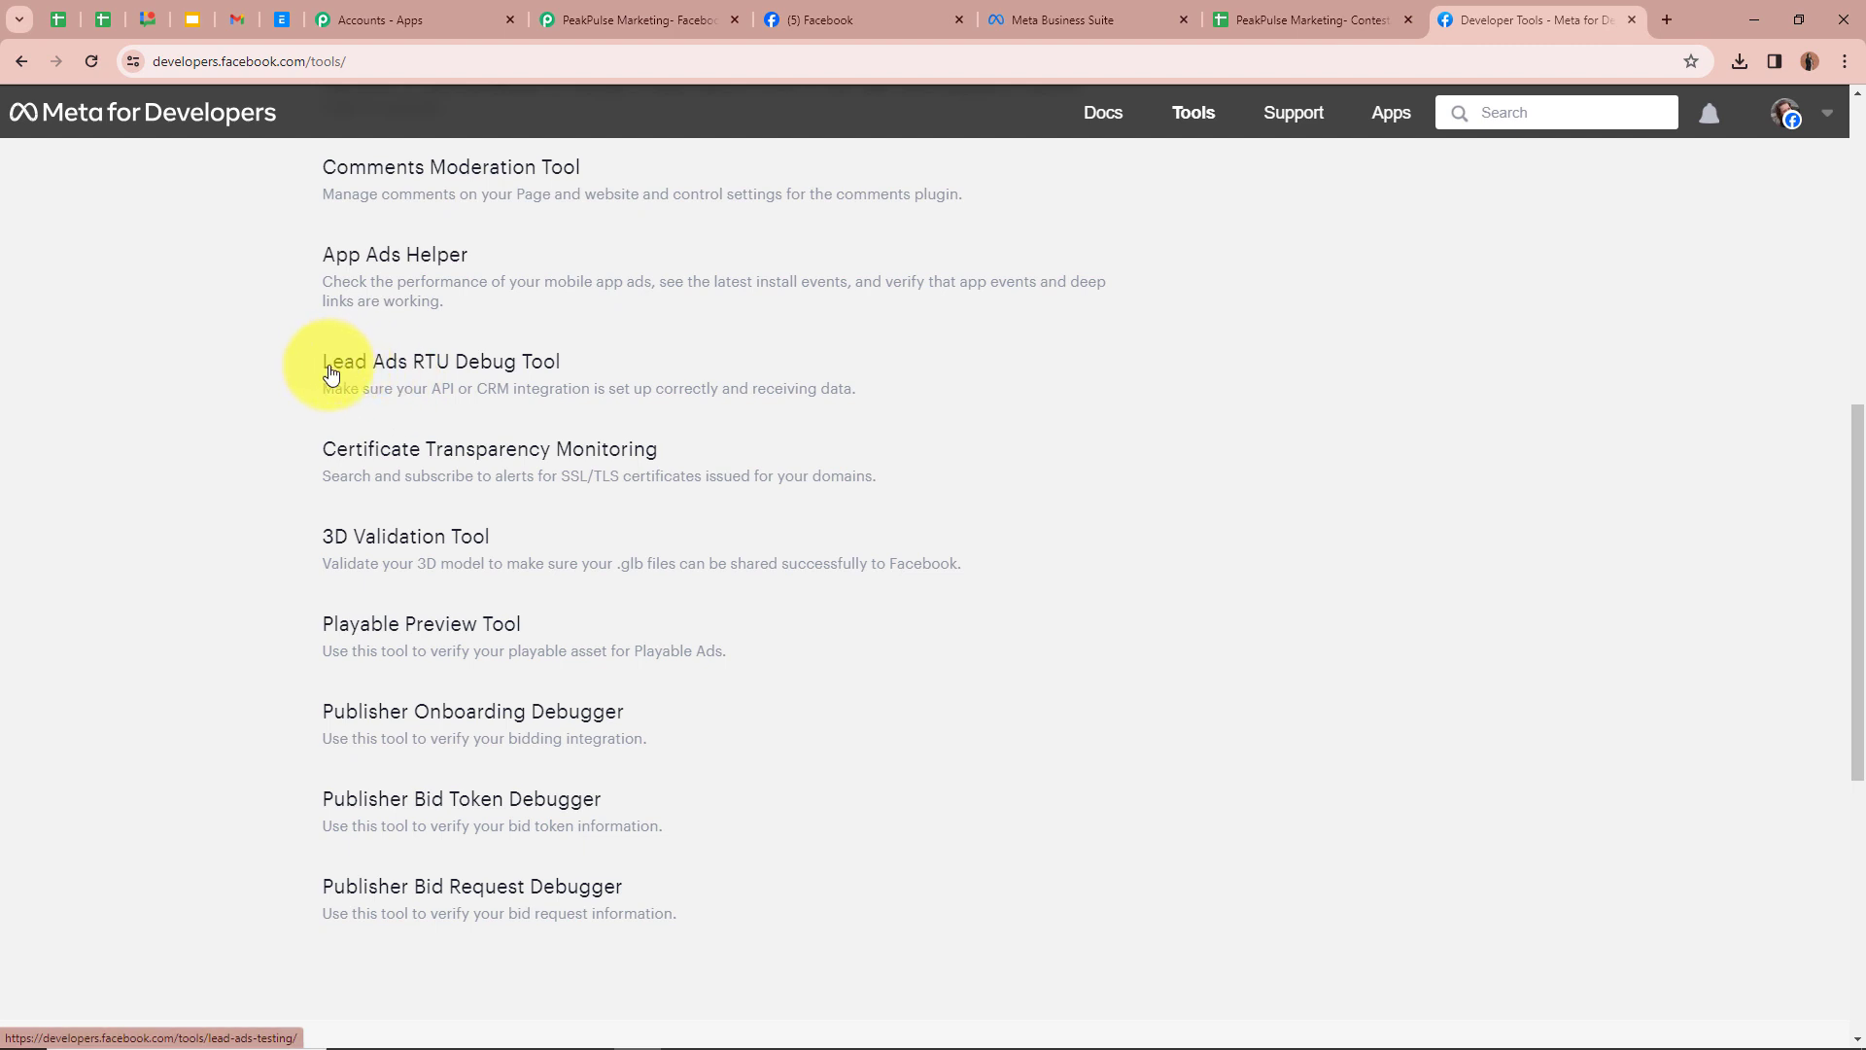
pyautogui.click(478, 374)
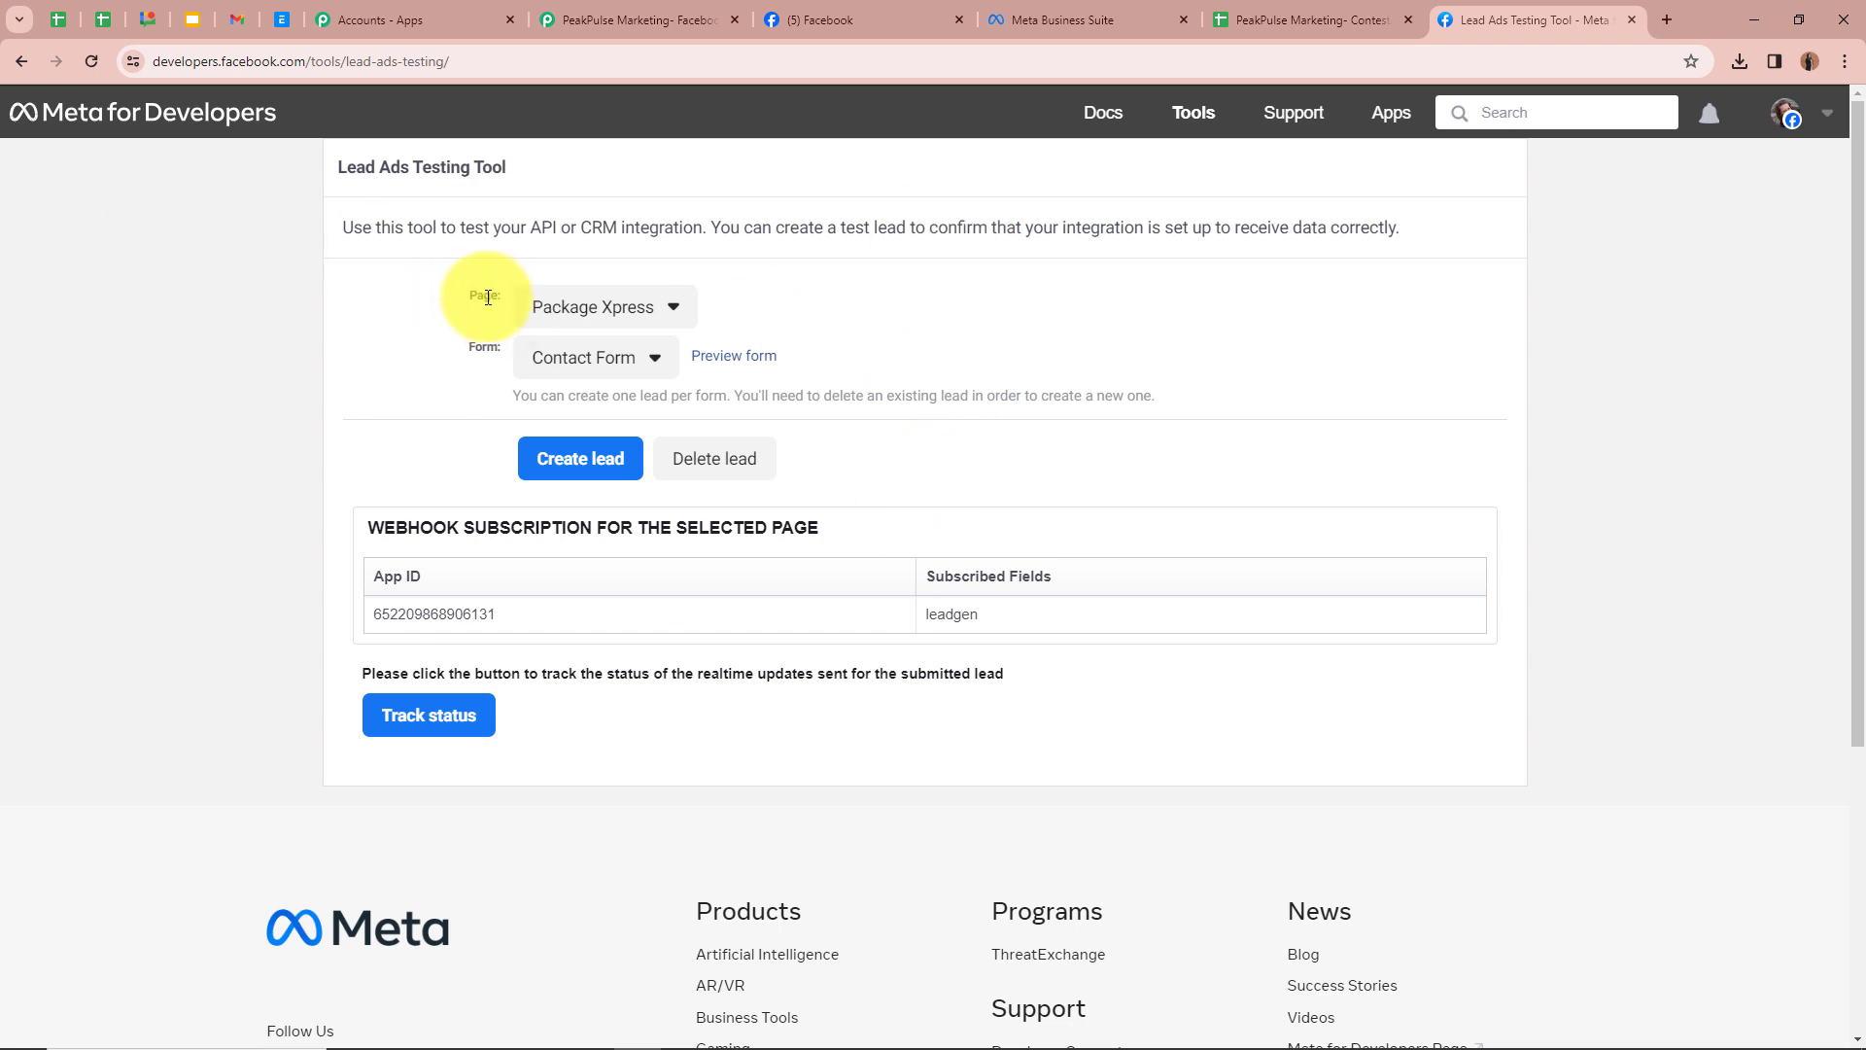
# Choose the PeakPulse Marketing page, keep Facebook Lead Ads Form, and preview the form.
pyautogui.click(655, 313)
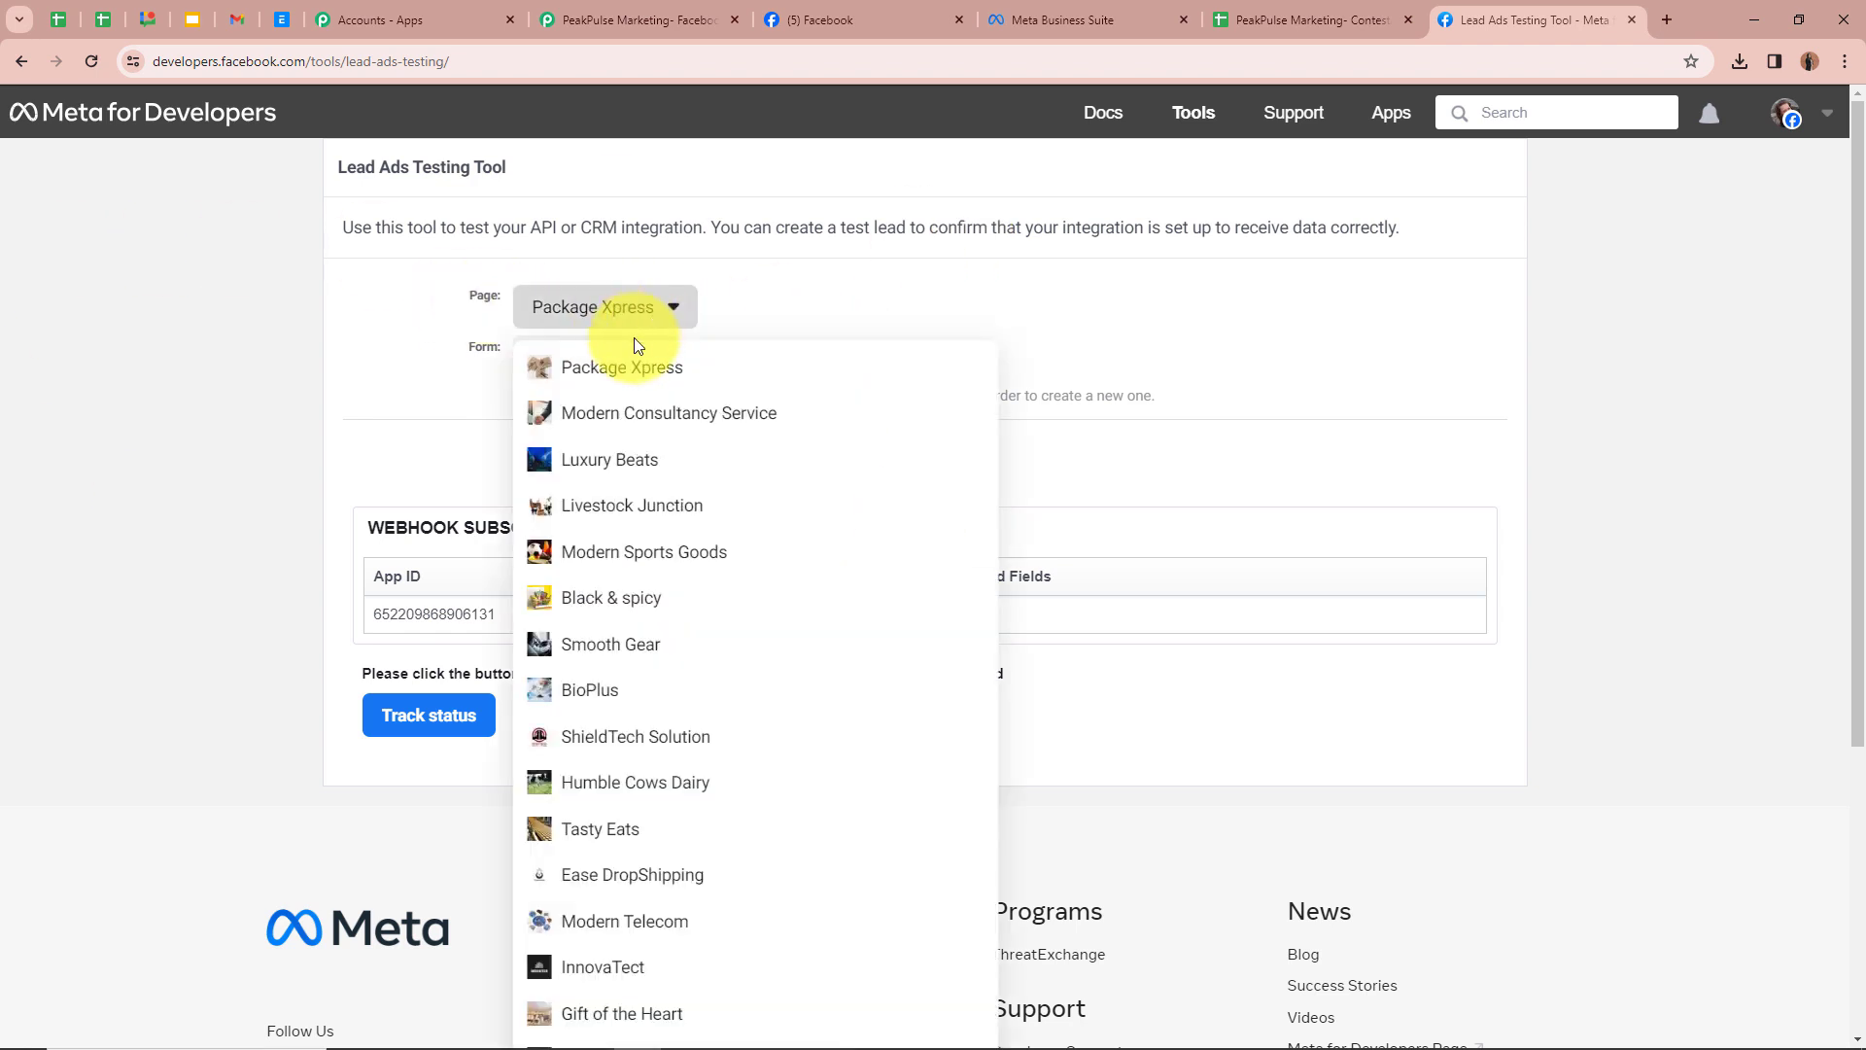
pyautogui.scroll(-2, 704, 754)
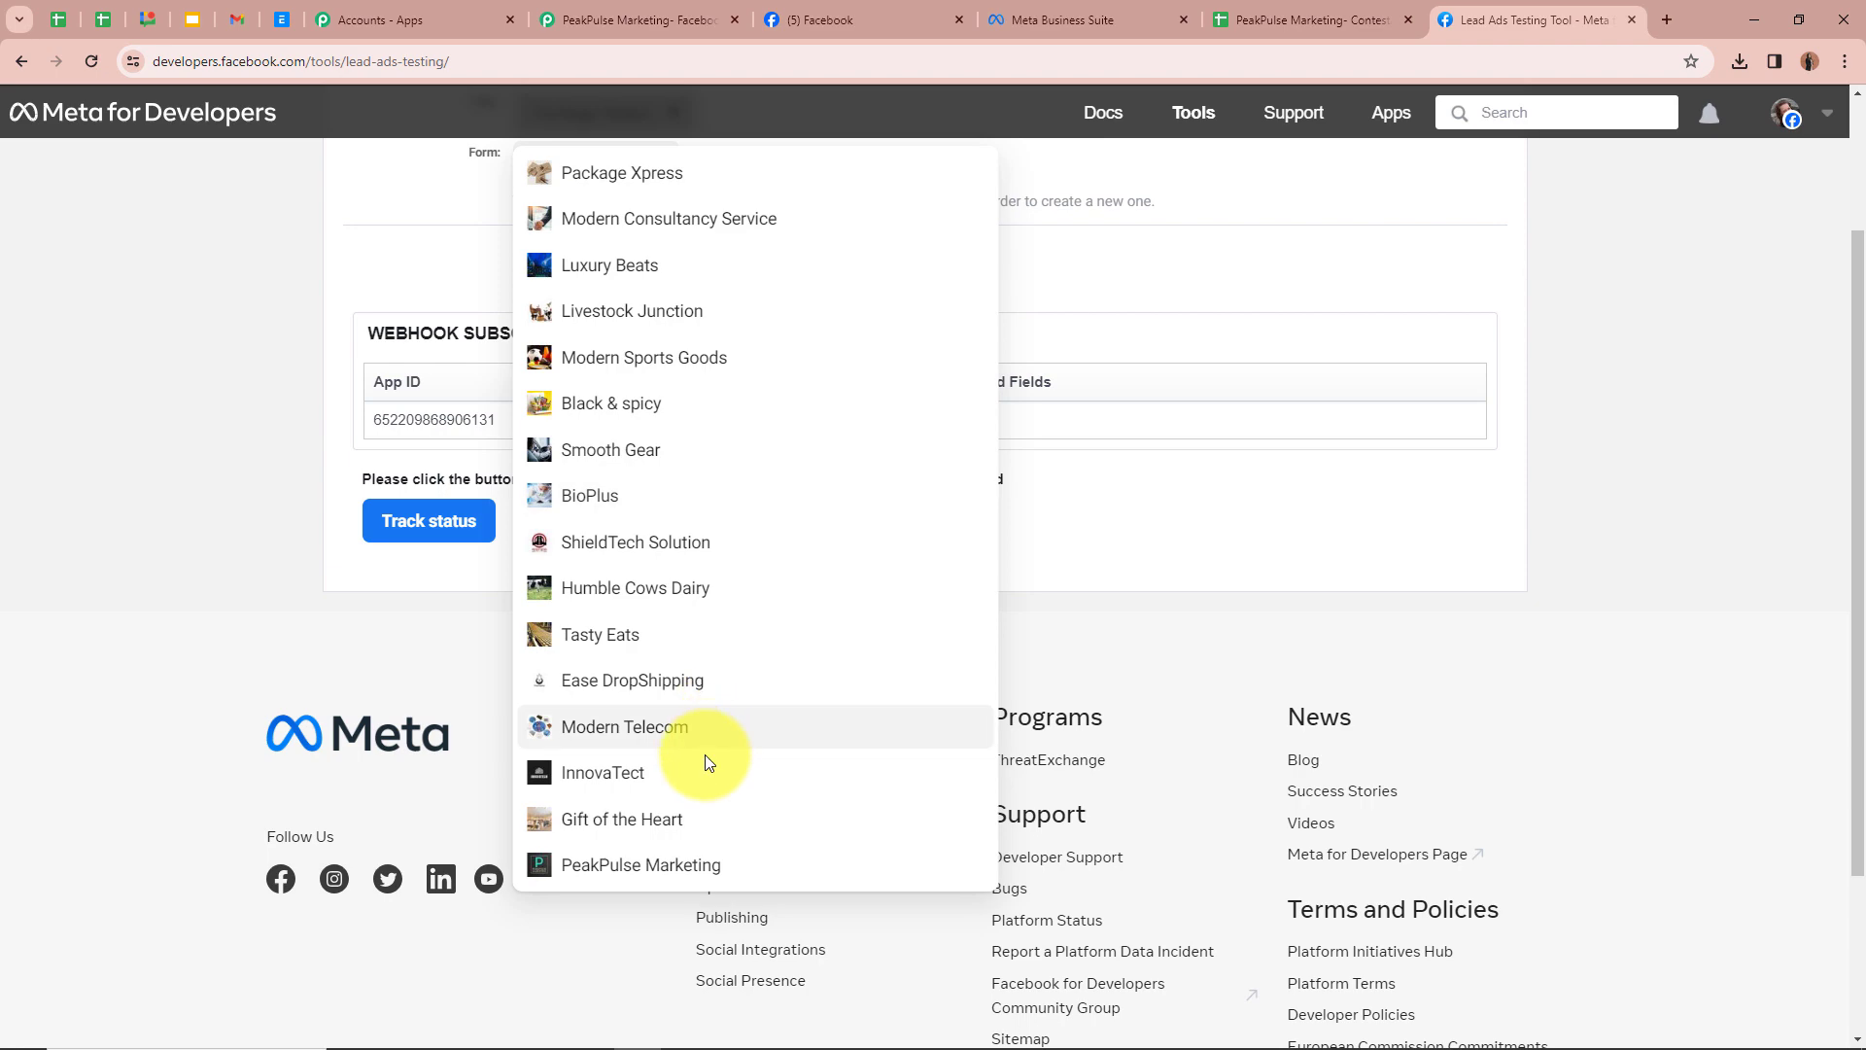
pyautogui.click(651, 870)
pyautogui.scroll(2, 461, 310)
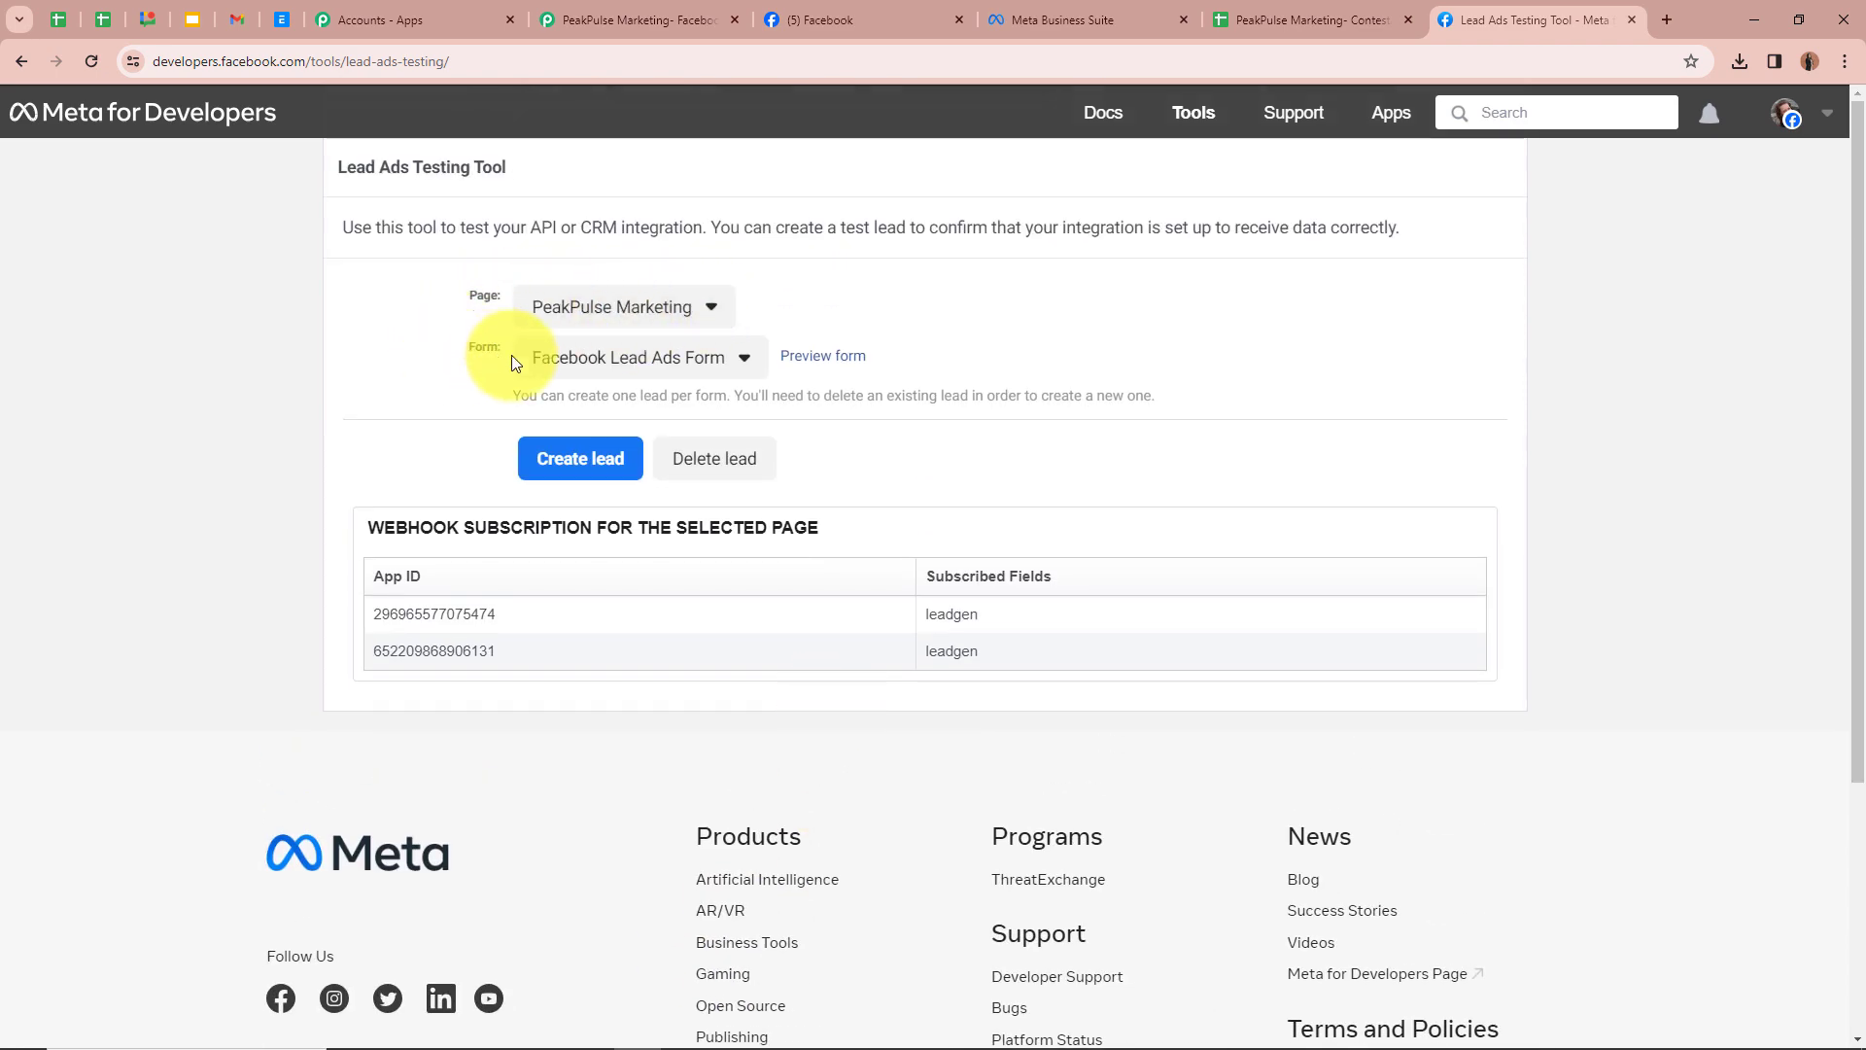
pyautogui.click(564, 362)
pyautogui.moveTo(569, 400)
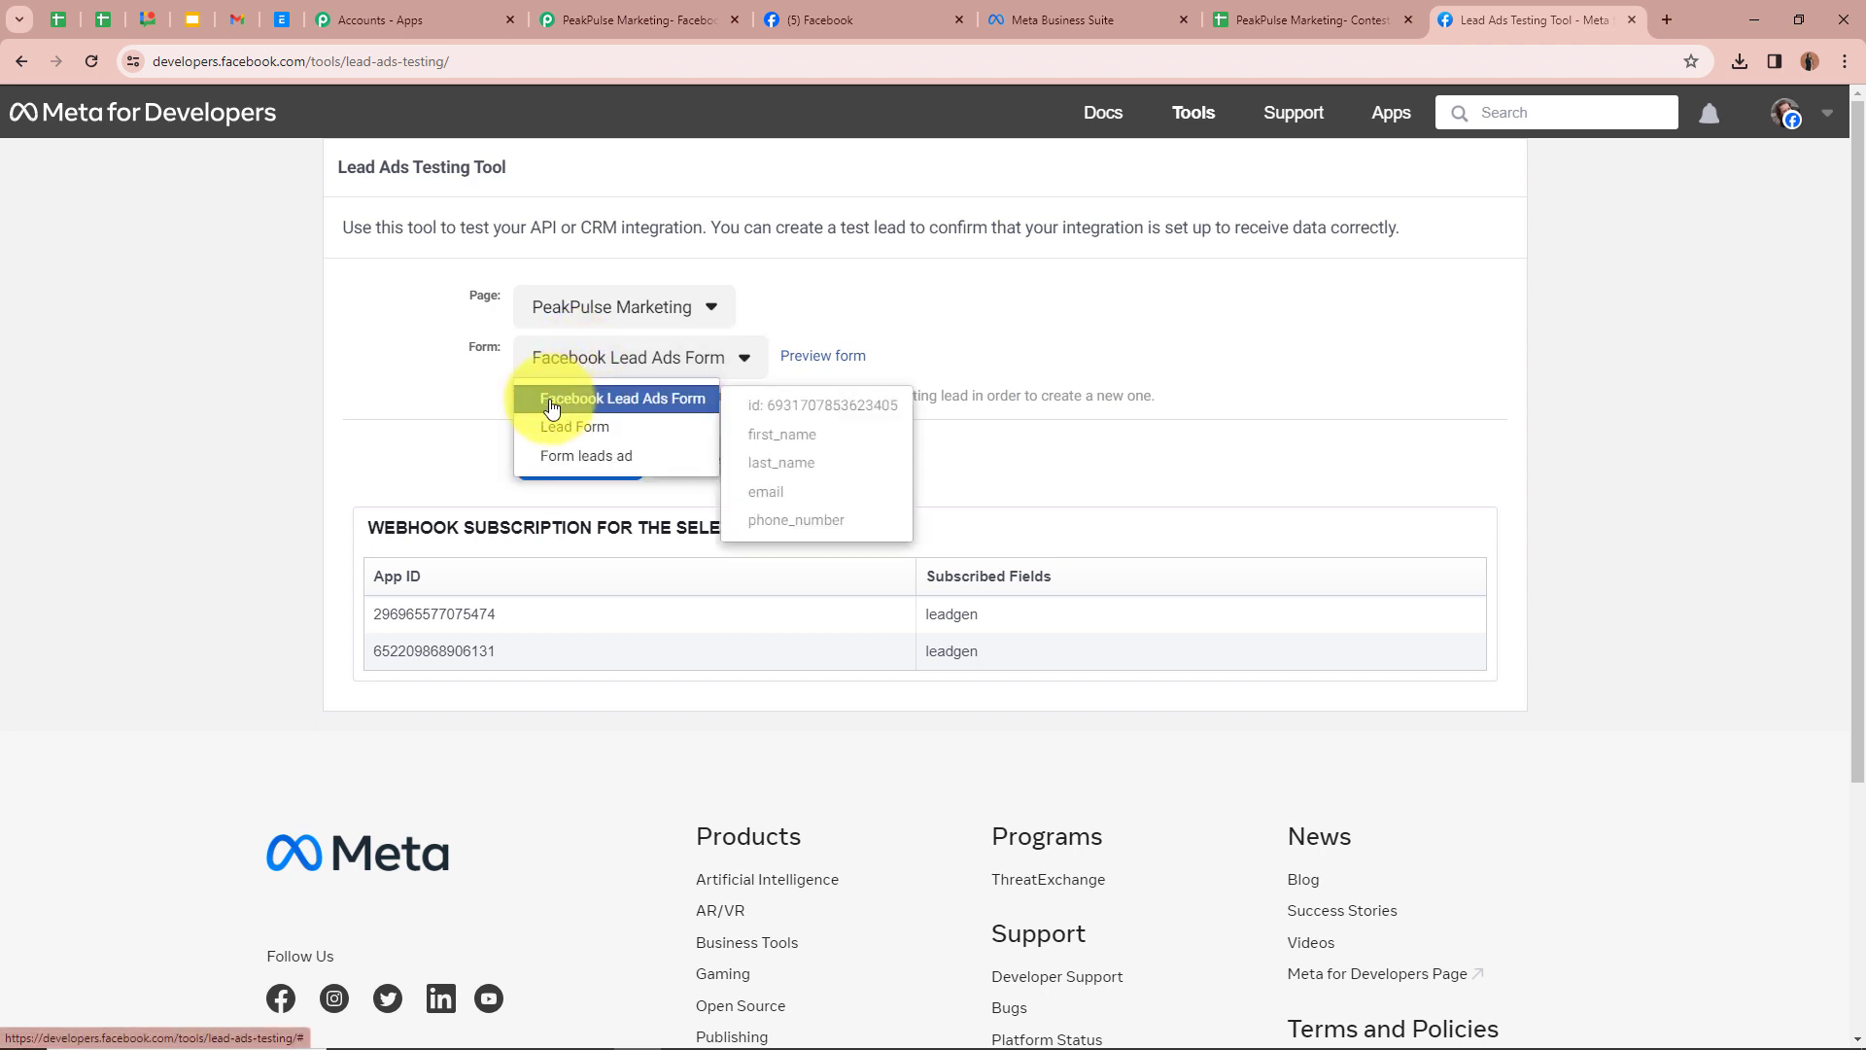
pyautogui.click(691, 399)
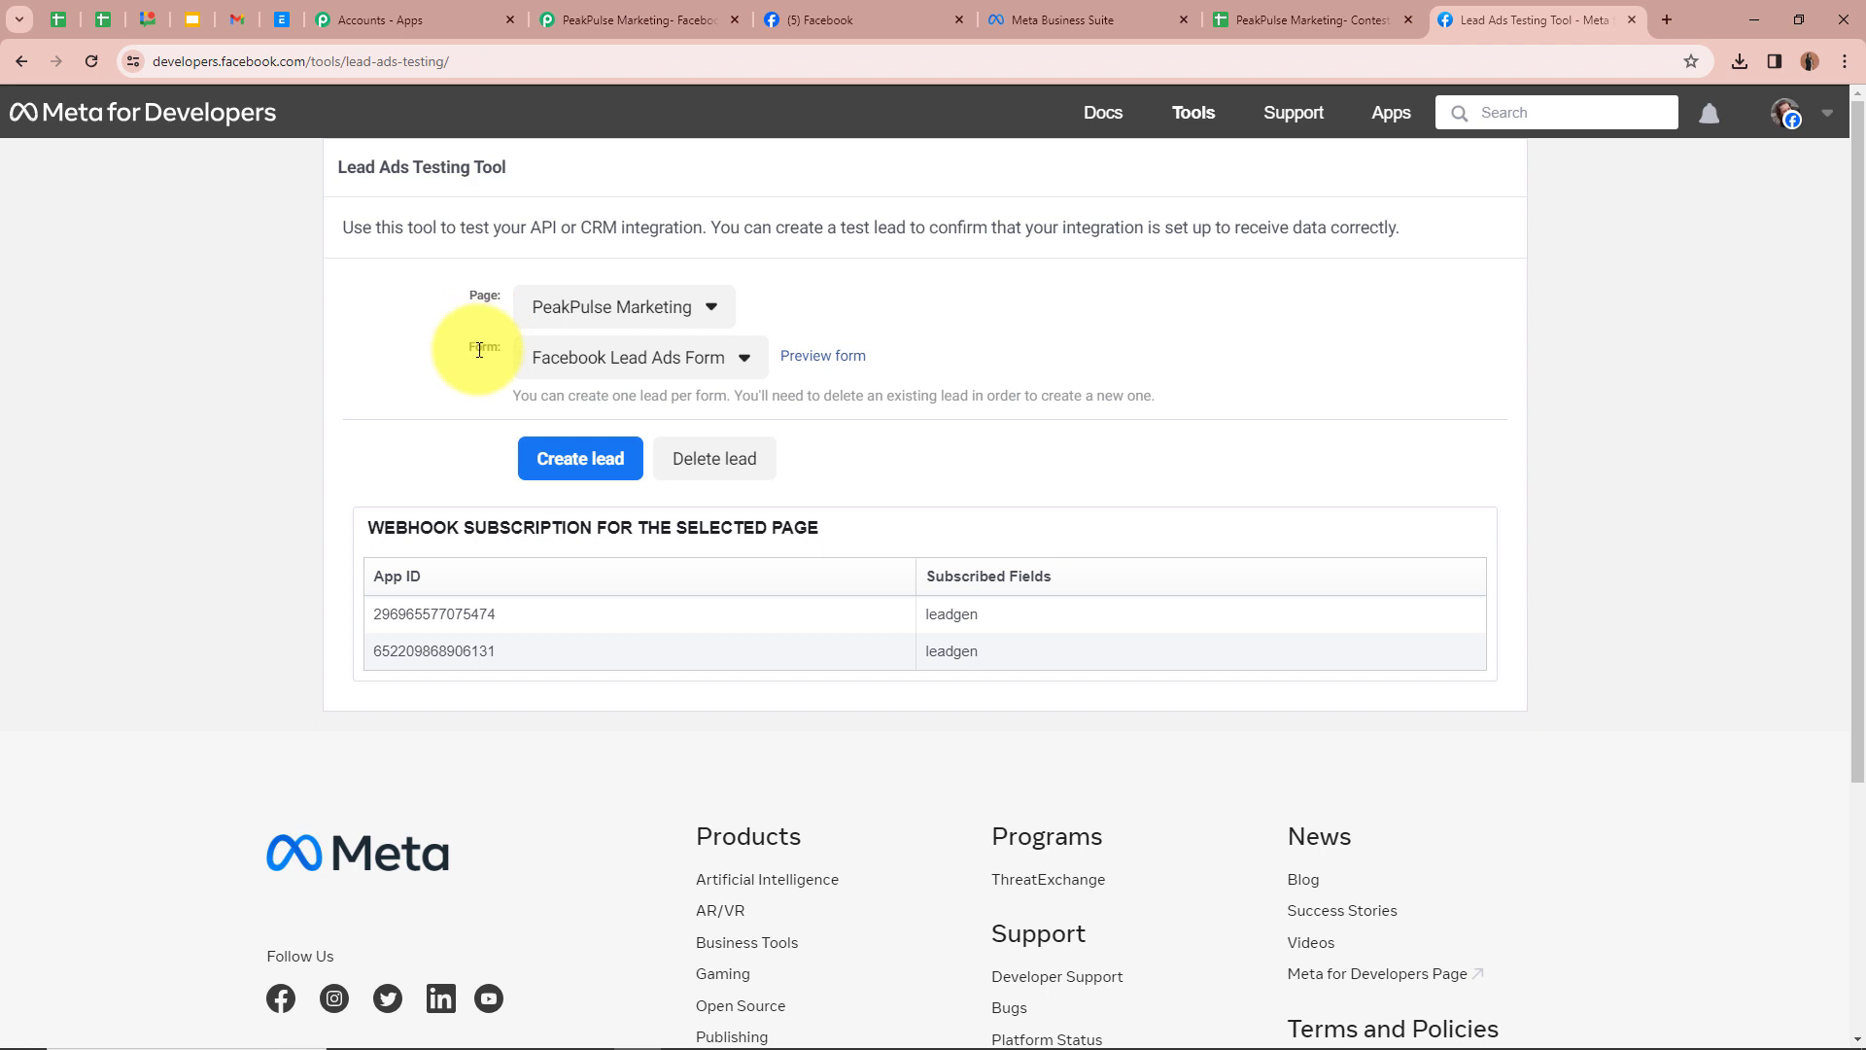
pyautogui.click(812, 359)
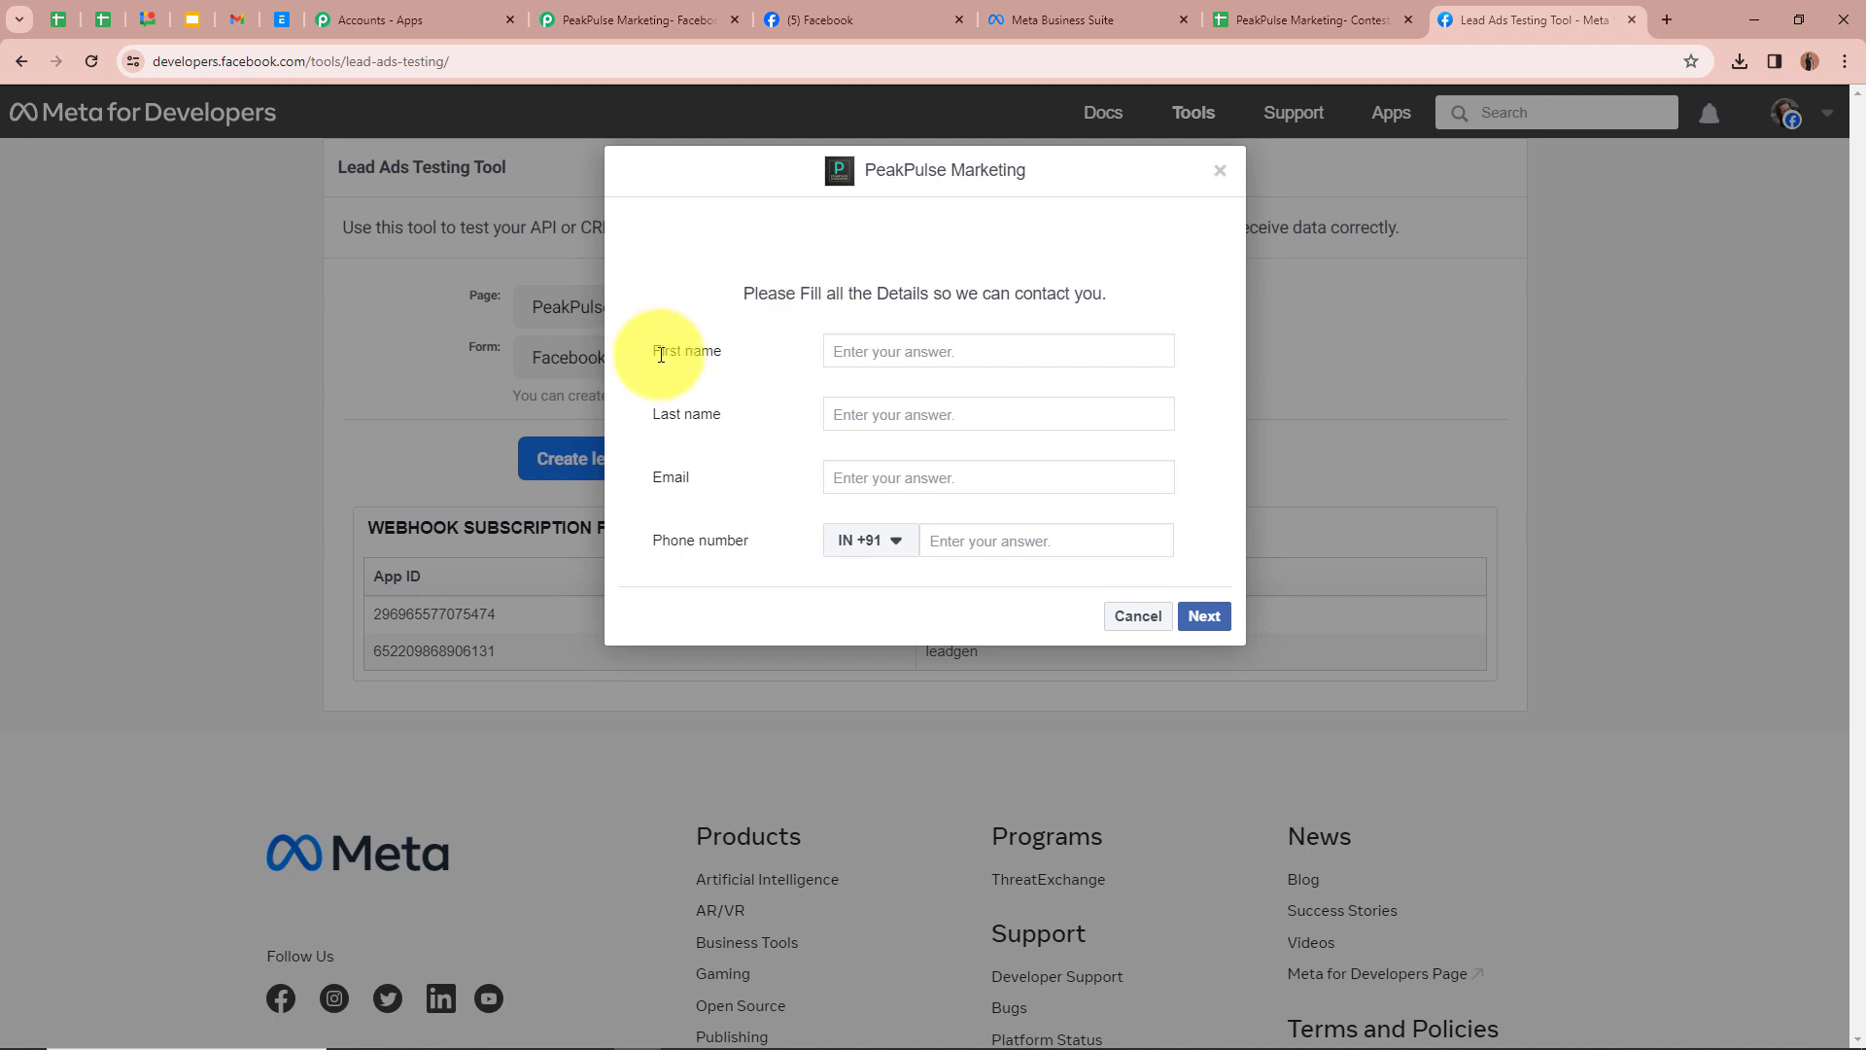
# Fill the form preview with a sample lead's first name, last name, email and phone number.
pyautogui.click(917, 360)
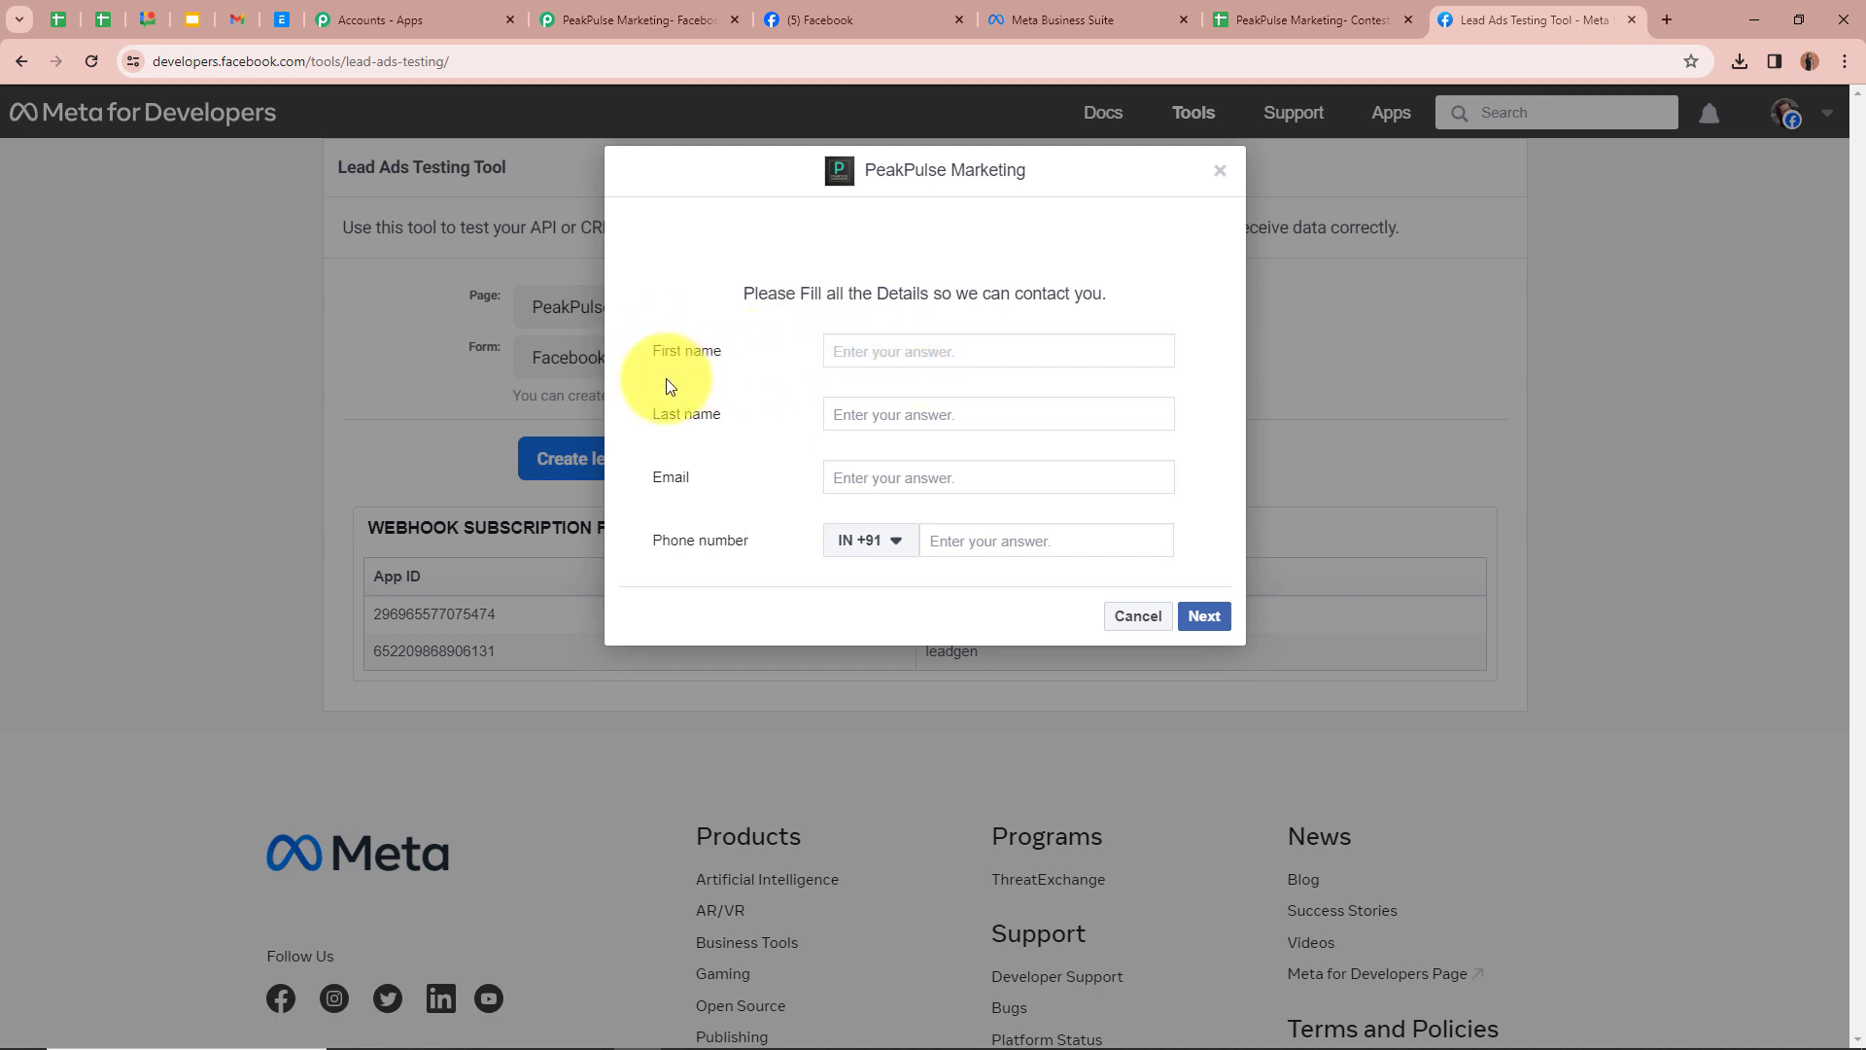
pyautogui.write('Smart')
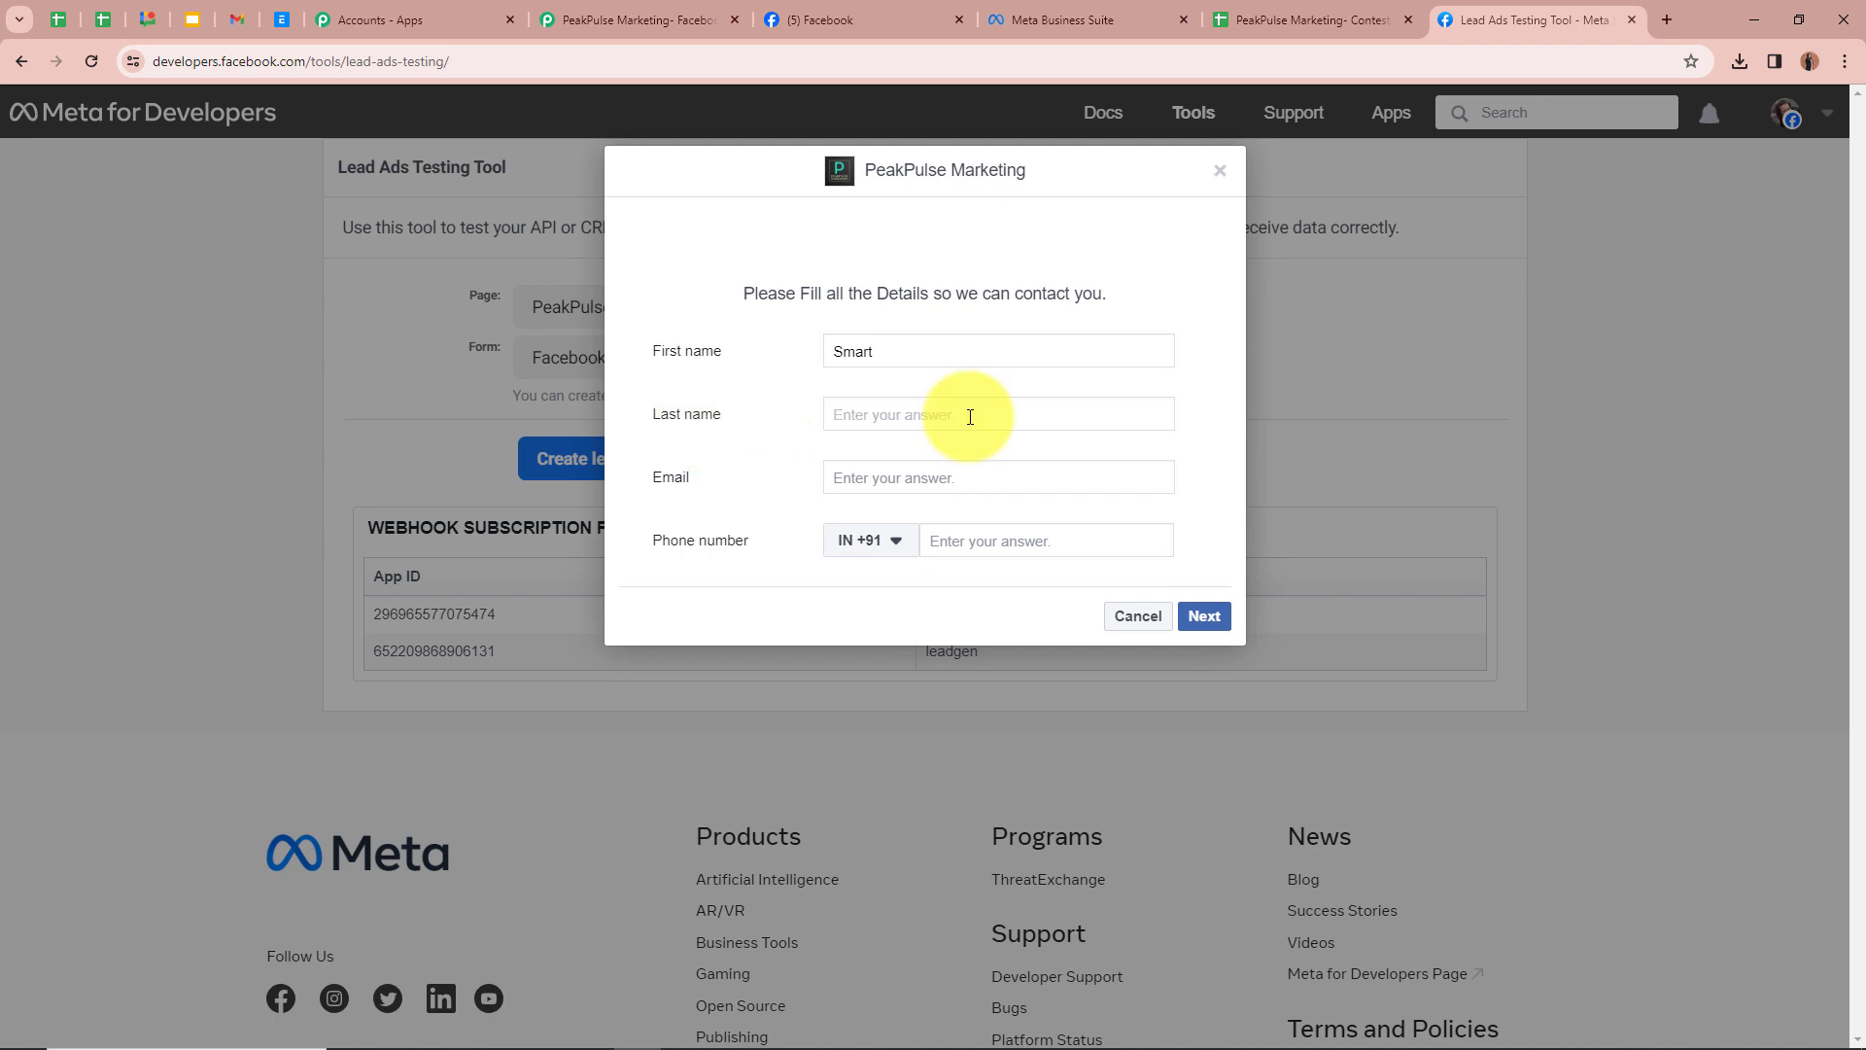
pyautogui.click(970, 416)
pyautogui.write('User 1234')
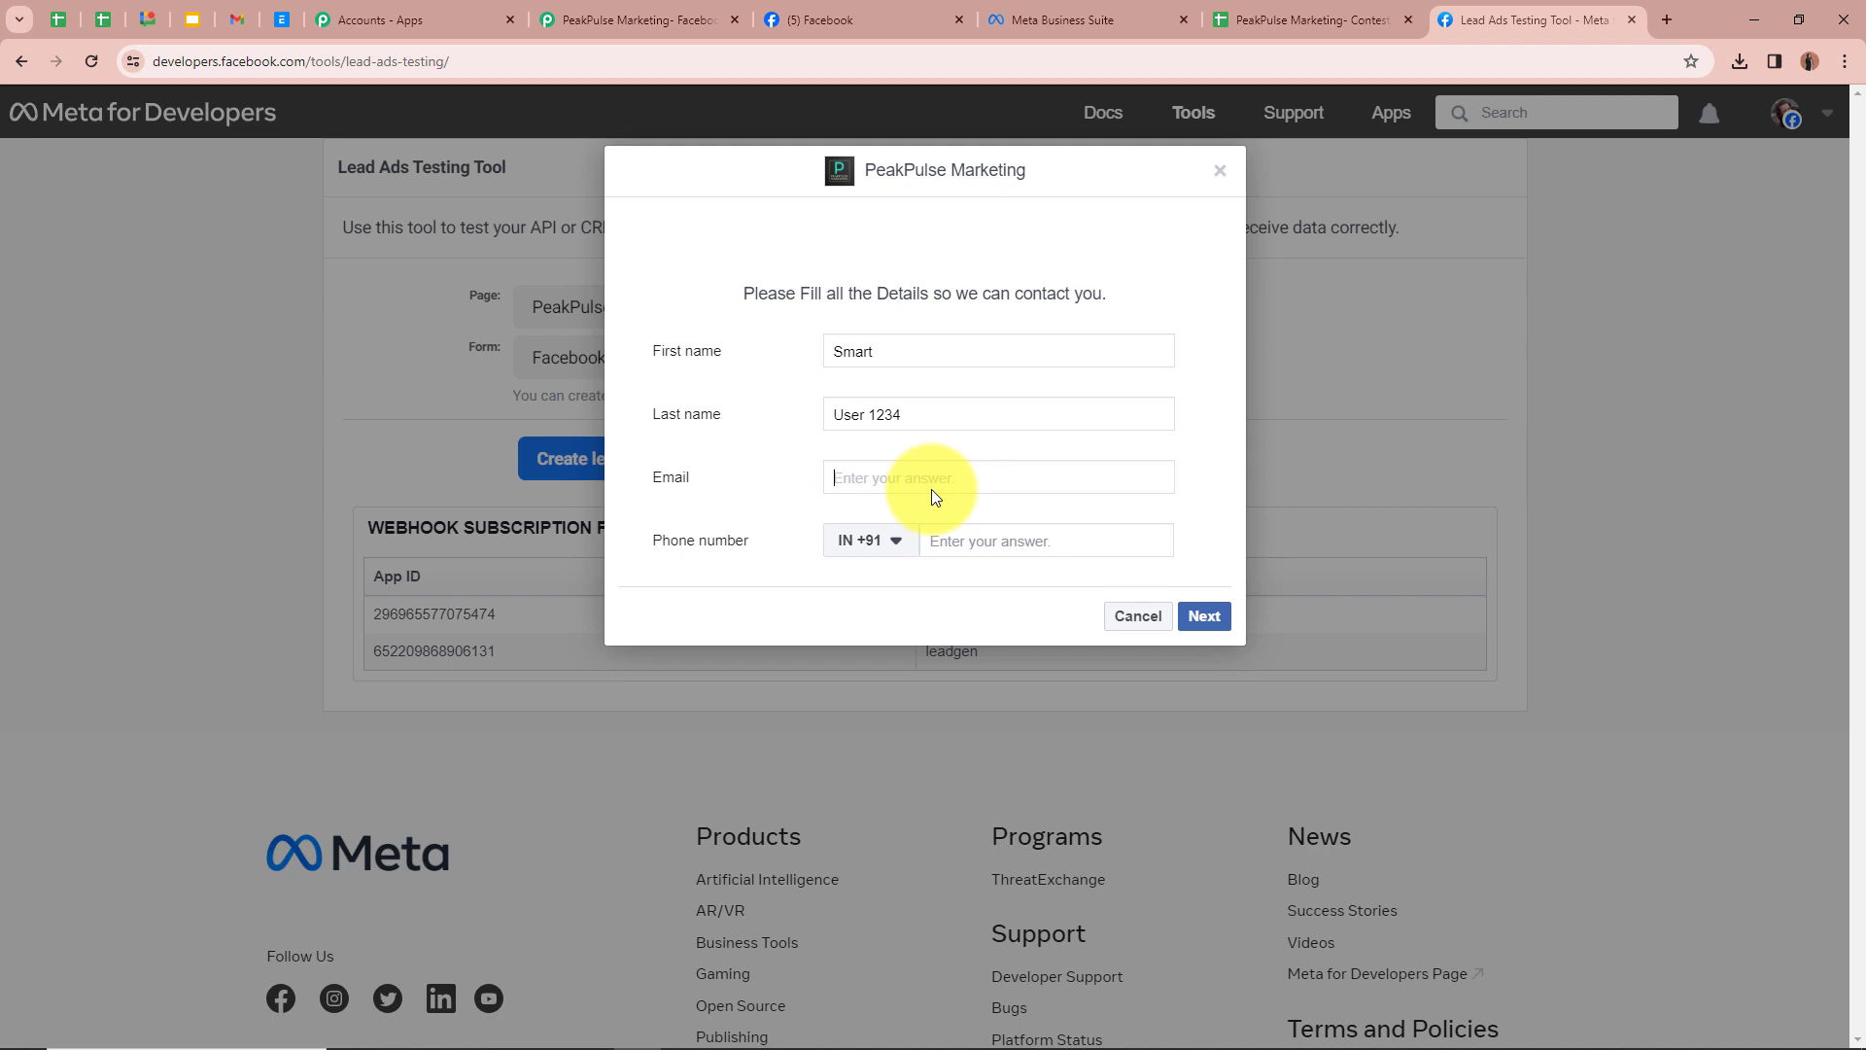
pyautogui.hotkey('ctrl', 'v')
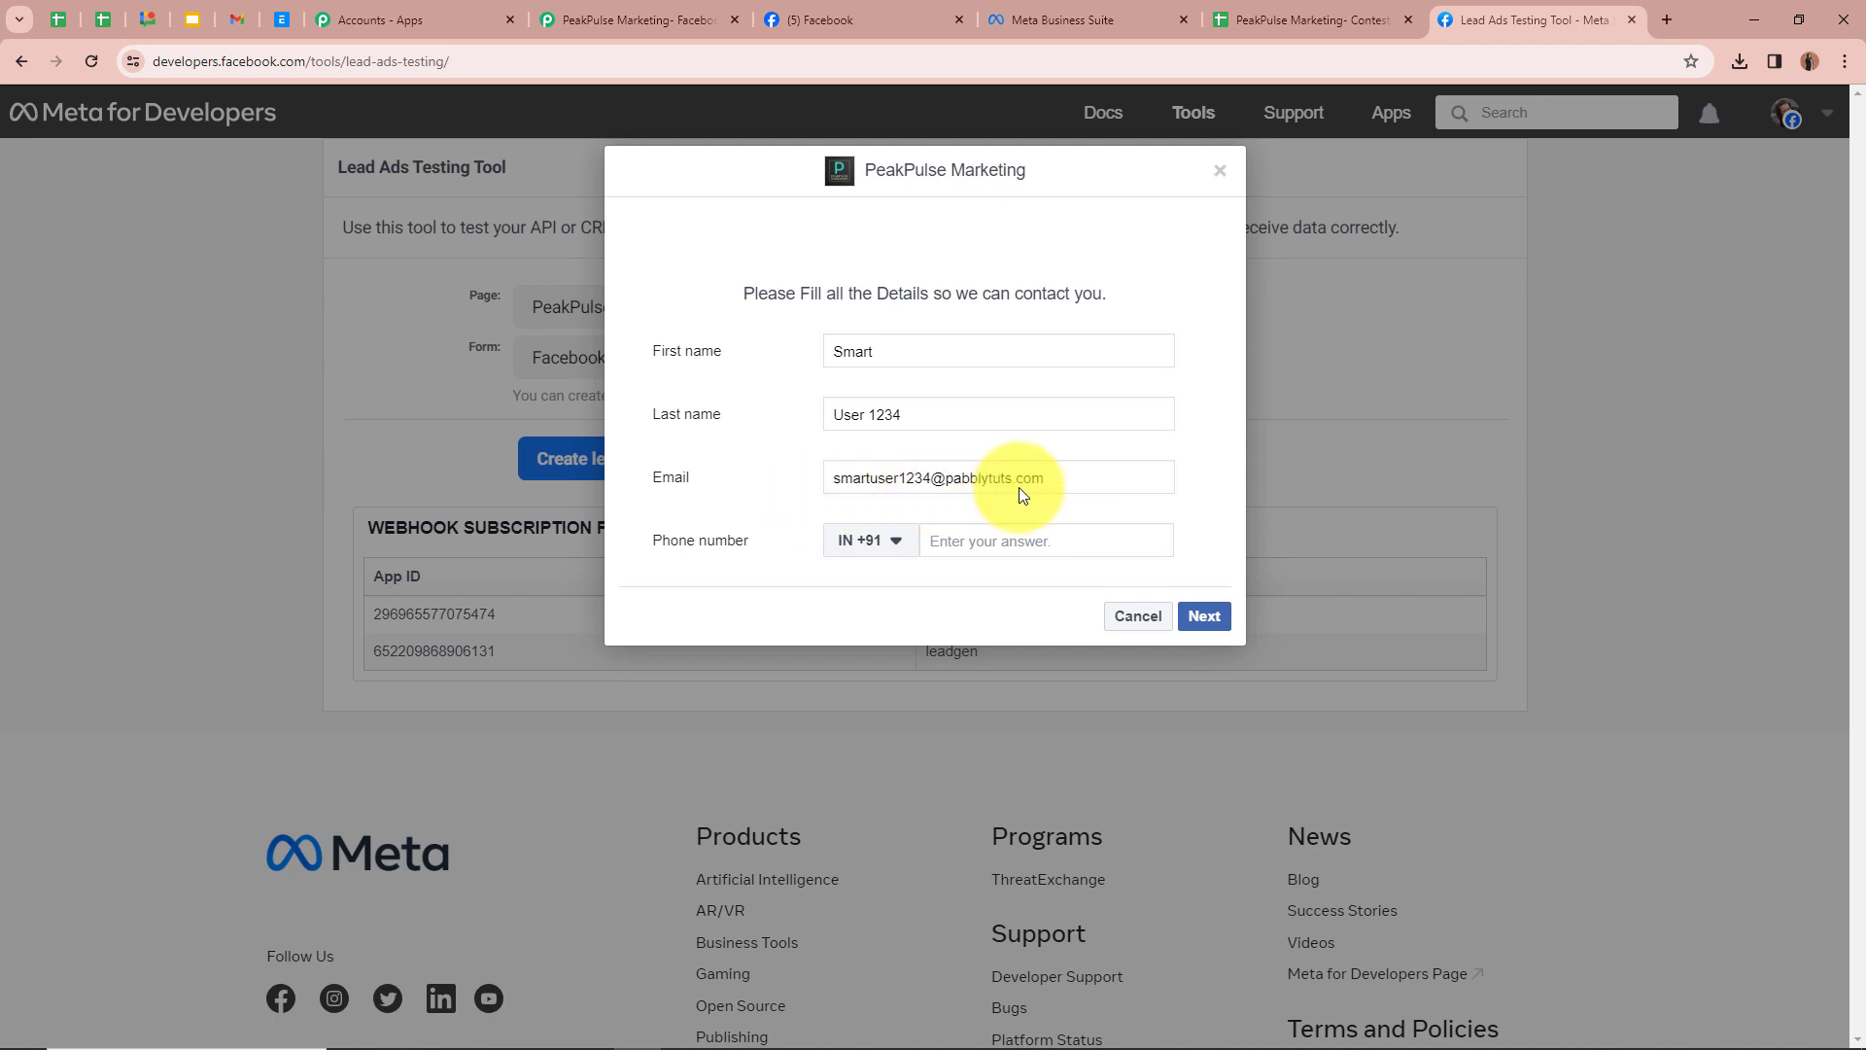
pyautogui.click(1012, 544)
pyautogui.write('85858 58585')
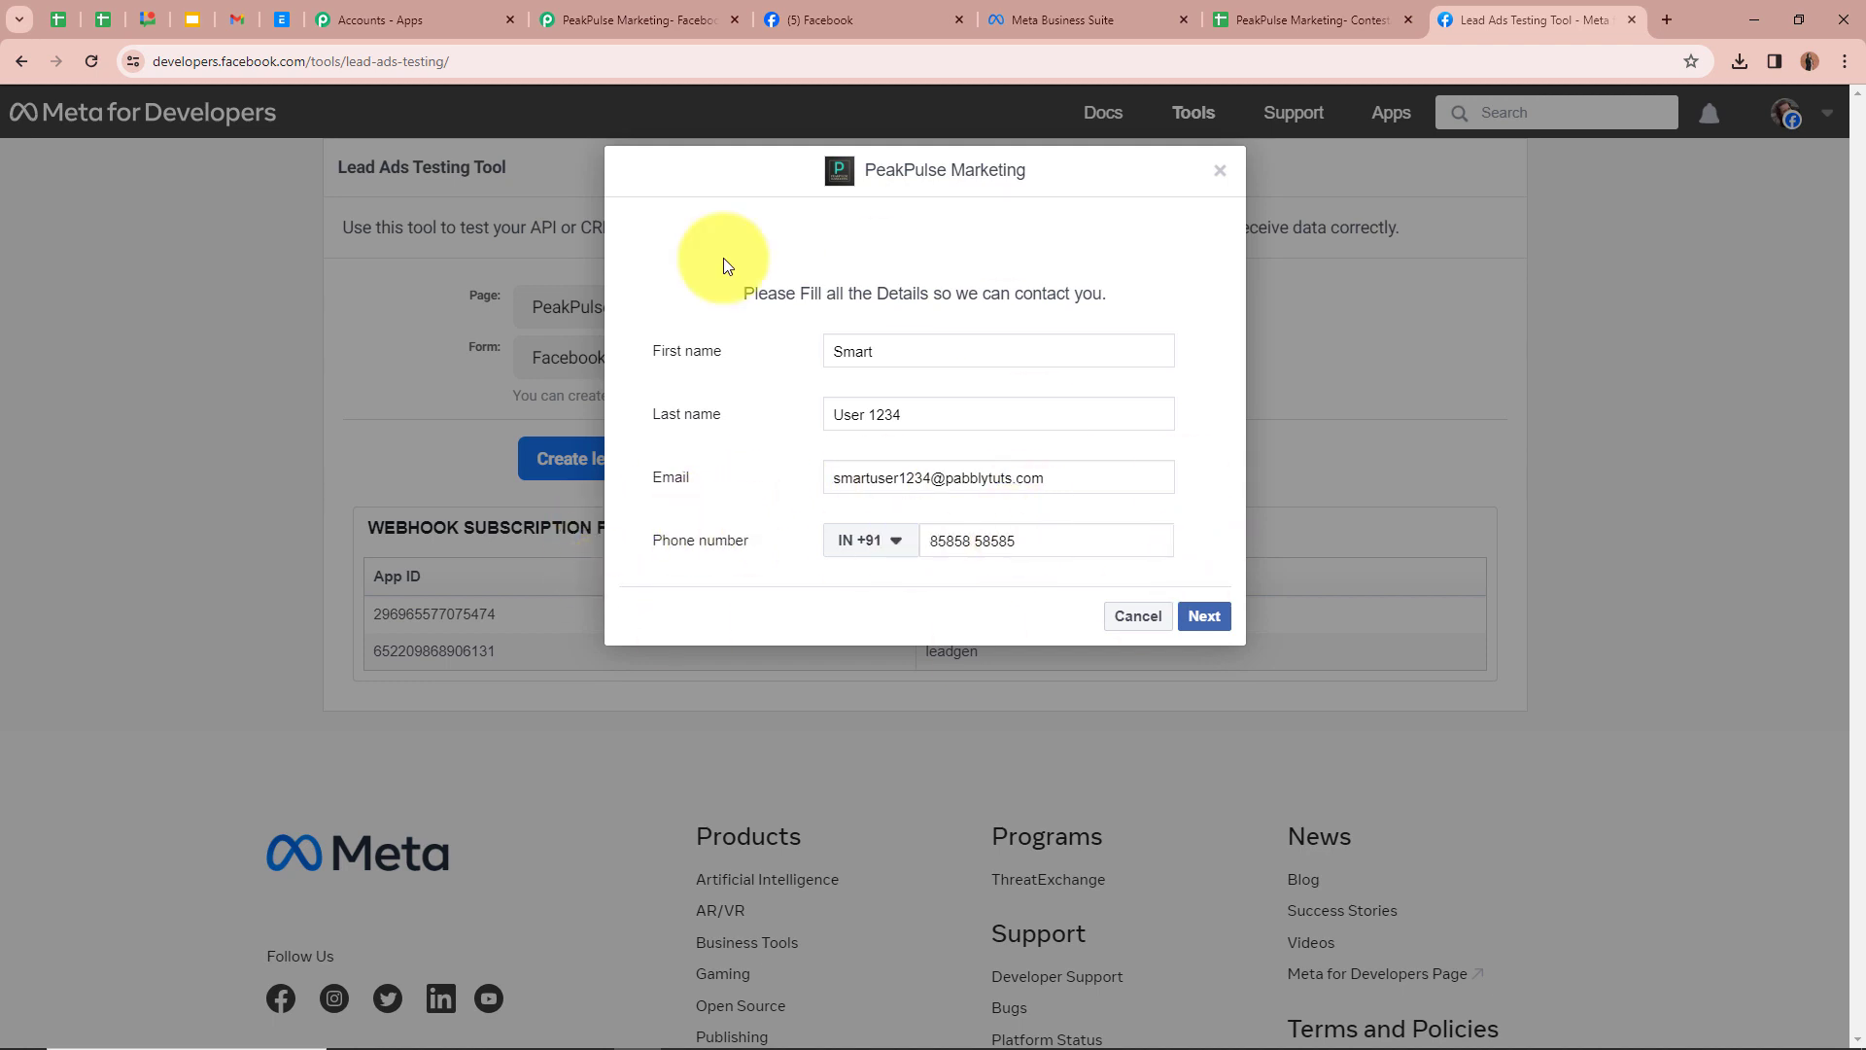
# Submit the test lead past the terms step and return to the Pabbly workflow tab.
pyautogui.click(1203, 629)
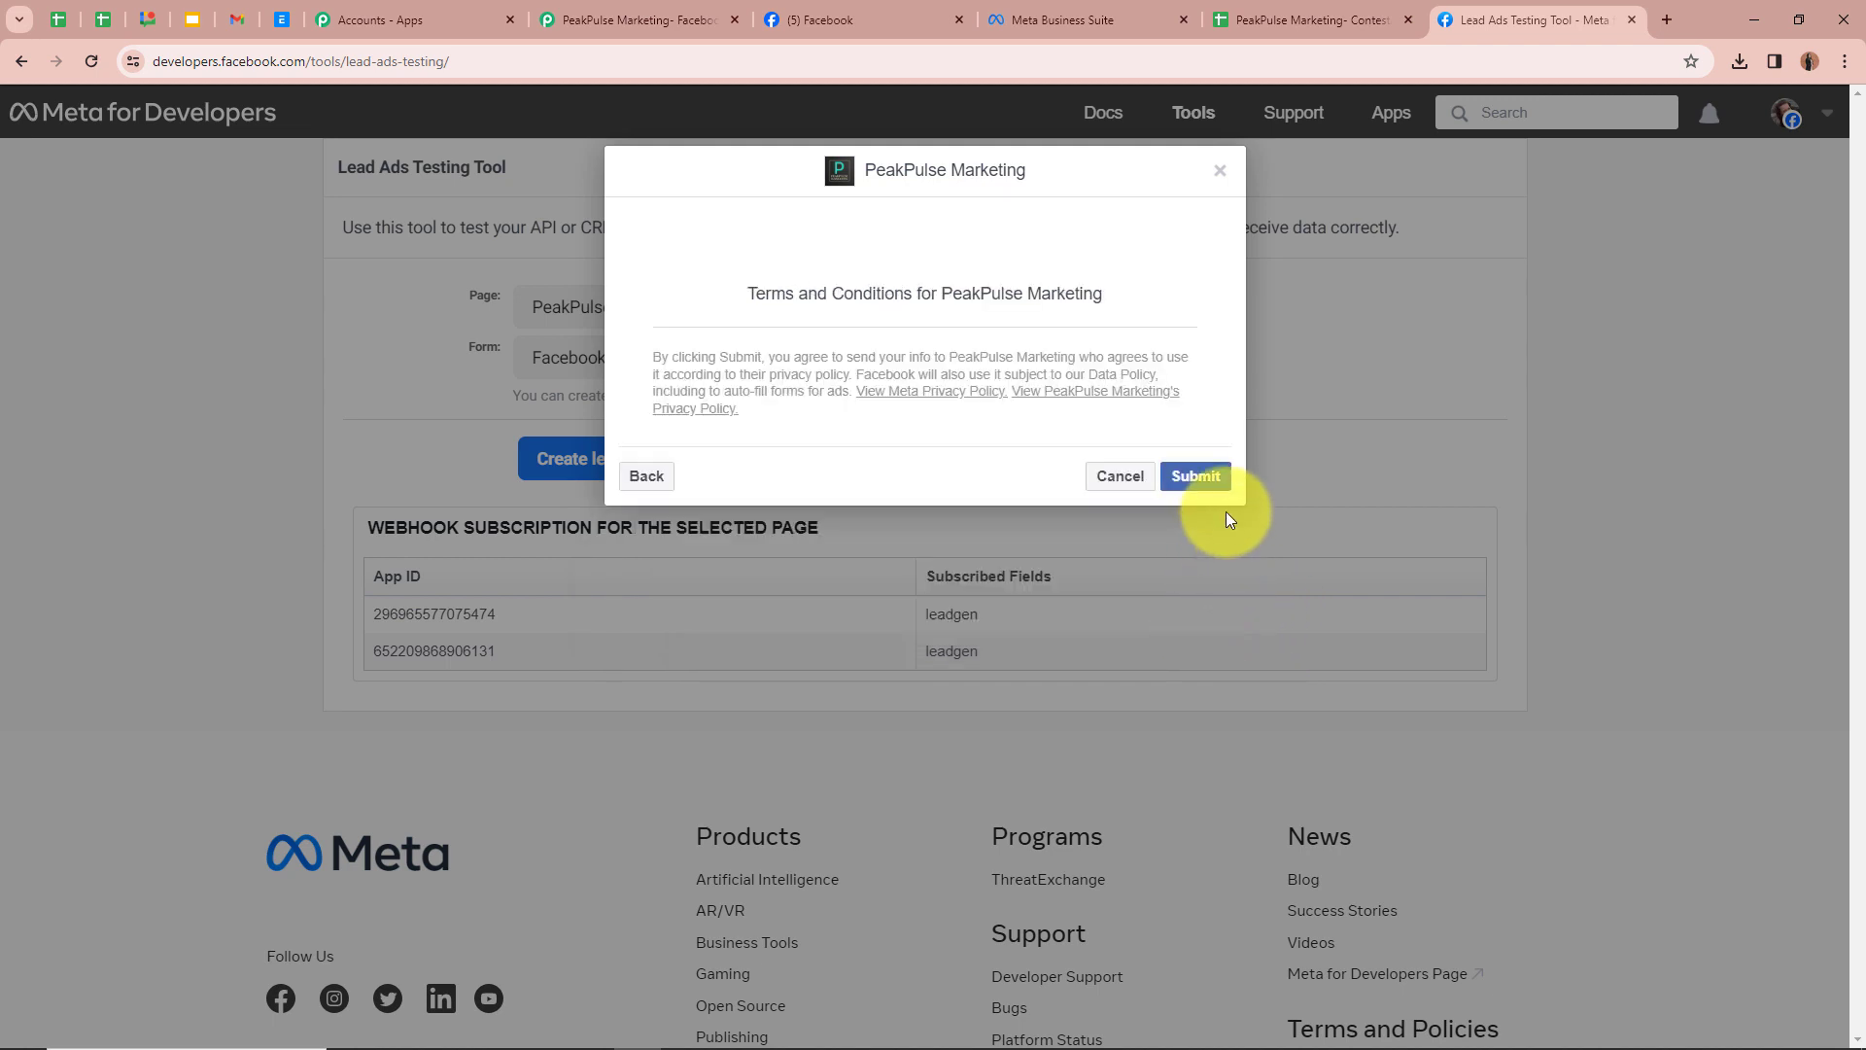
pyautogui.click(1197, 478)
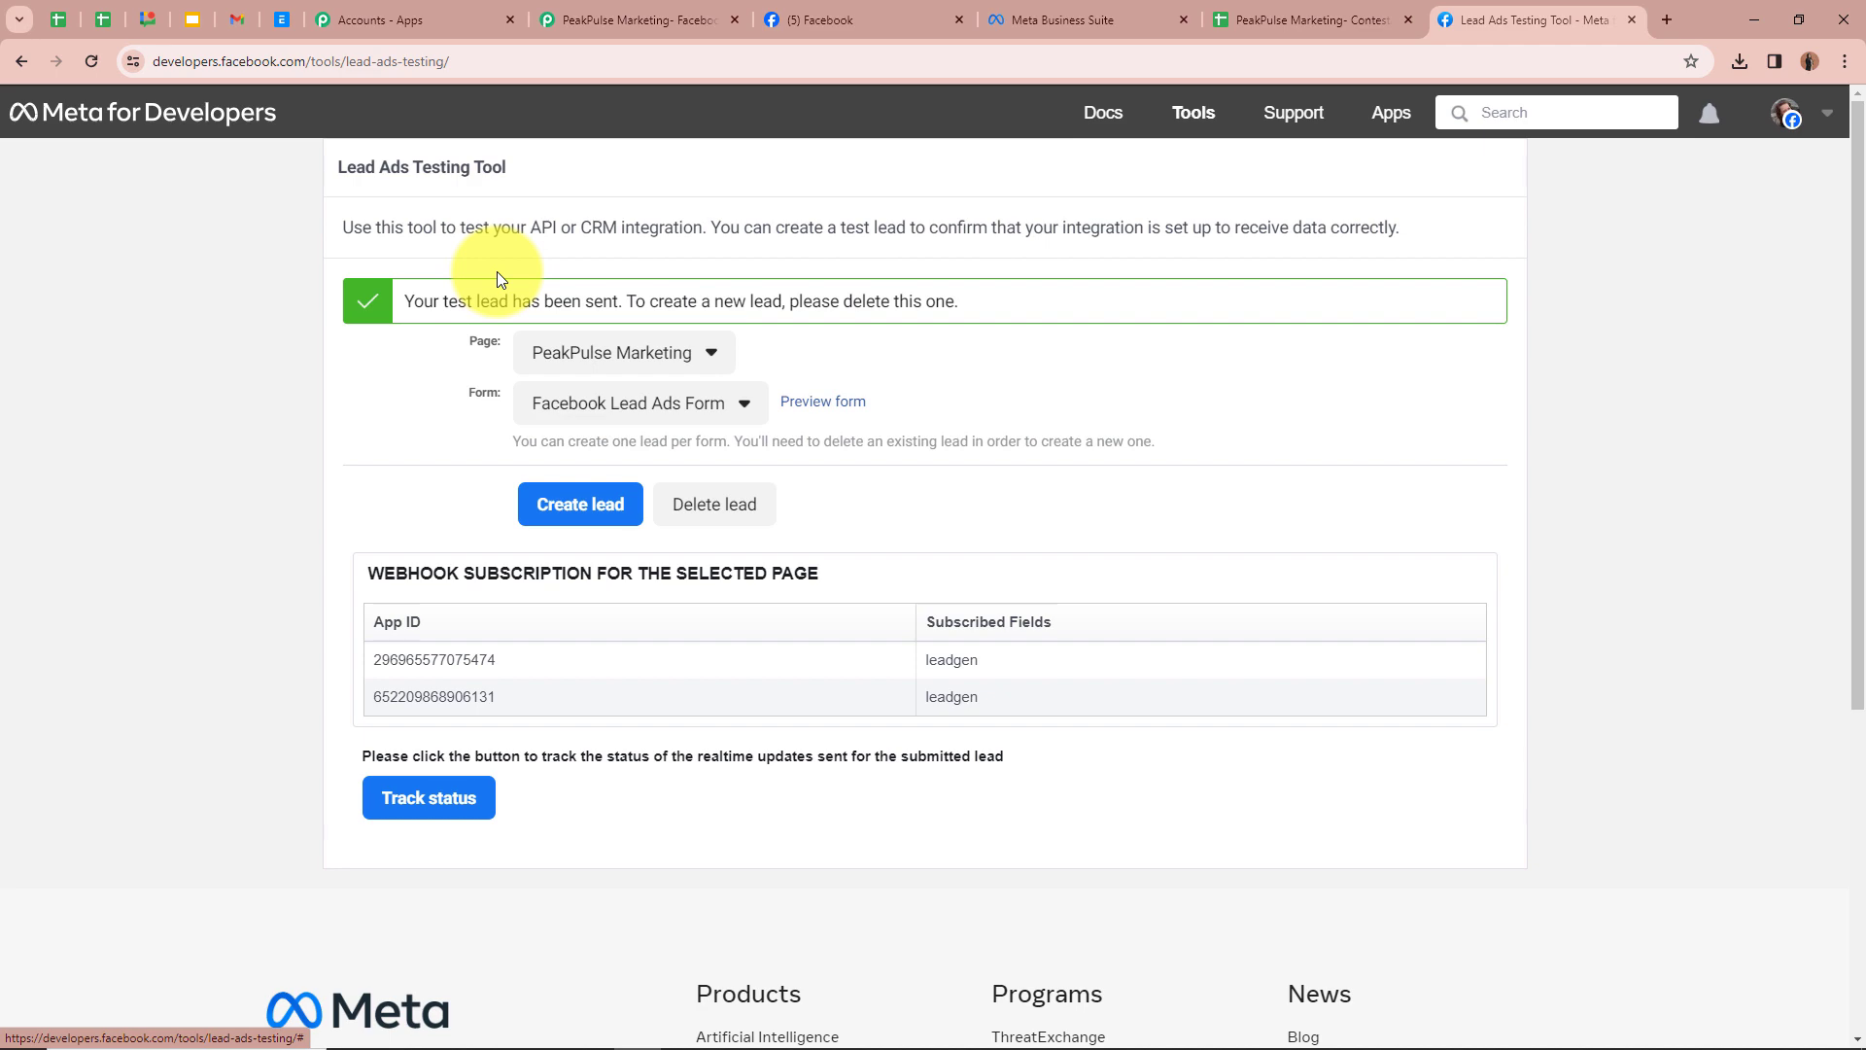
pyautogui.click(637, 19)
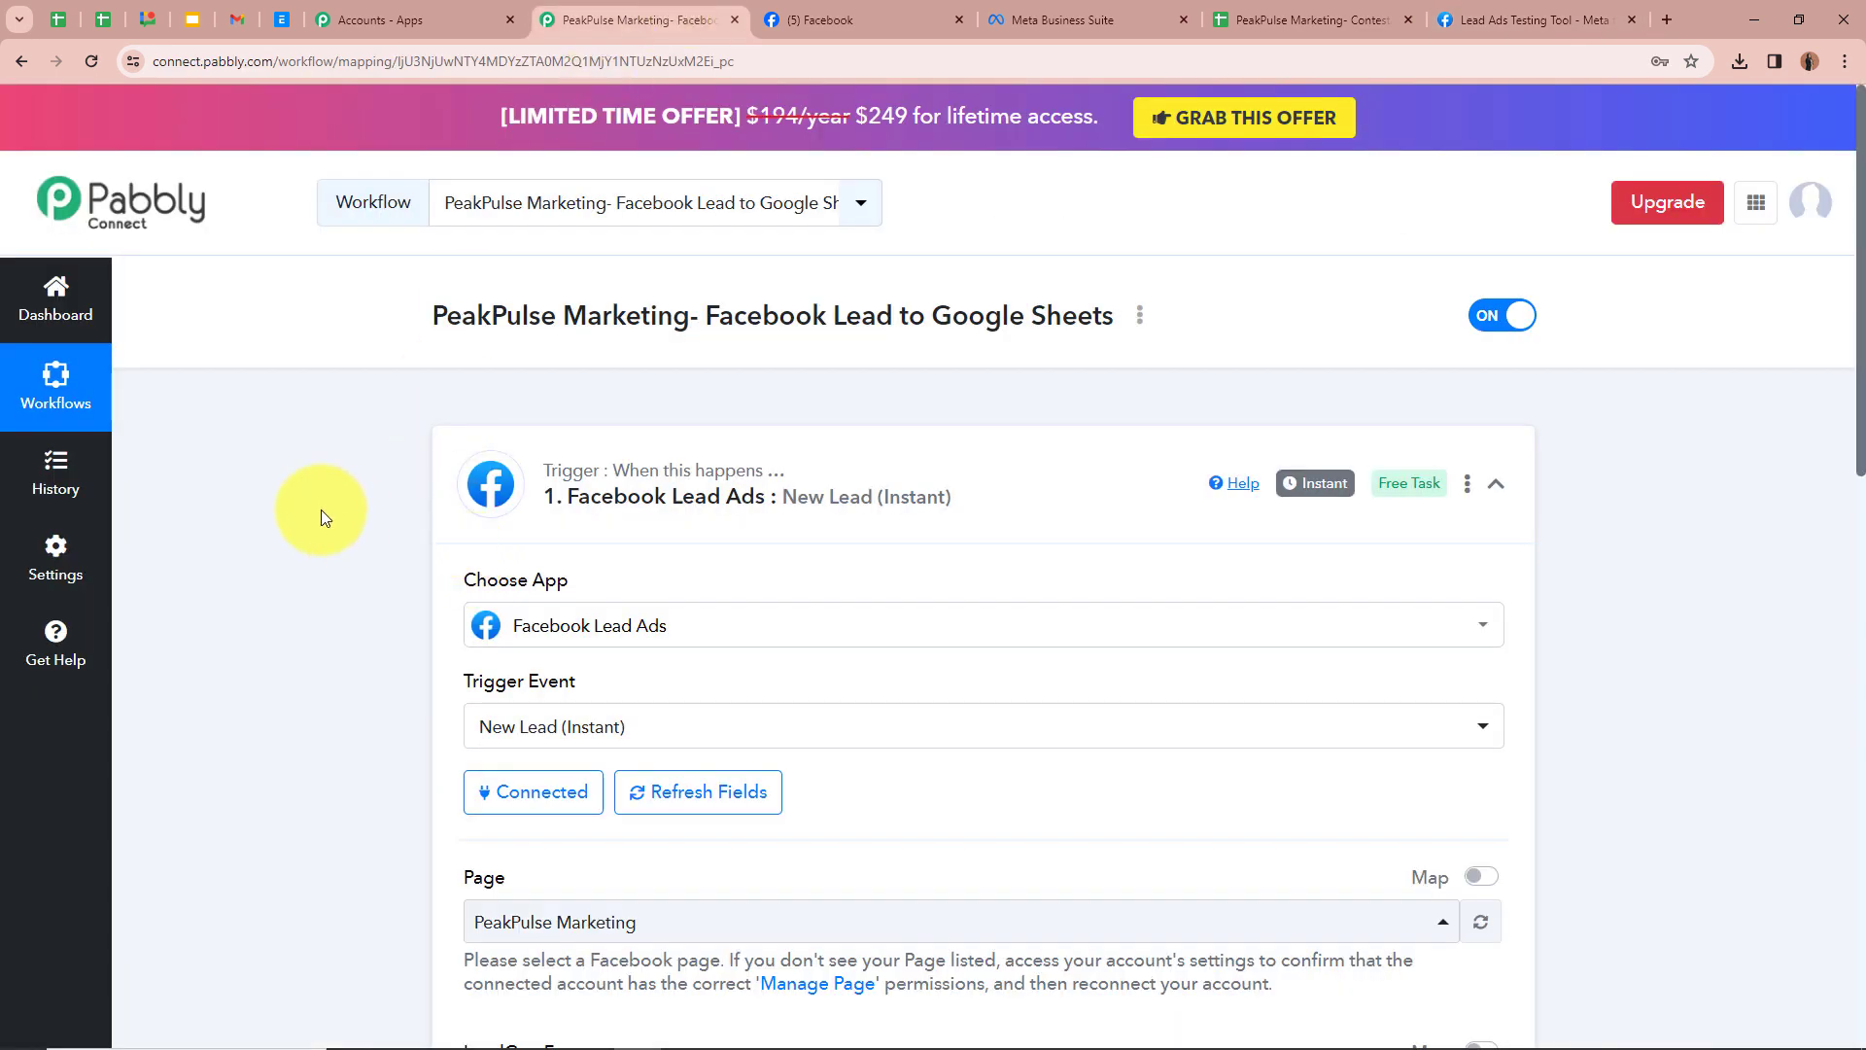
pyautogui.scroll(-7, 321, 507)
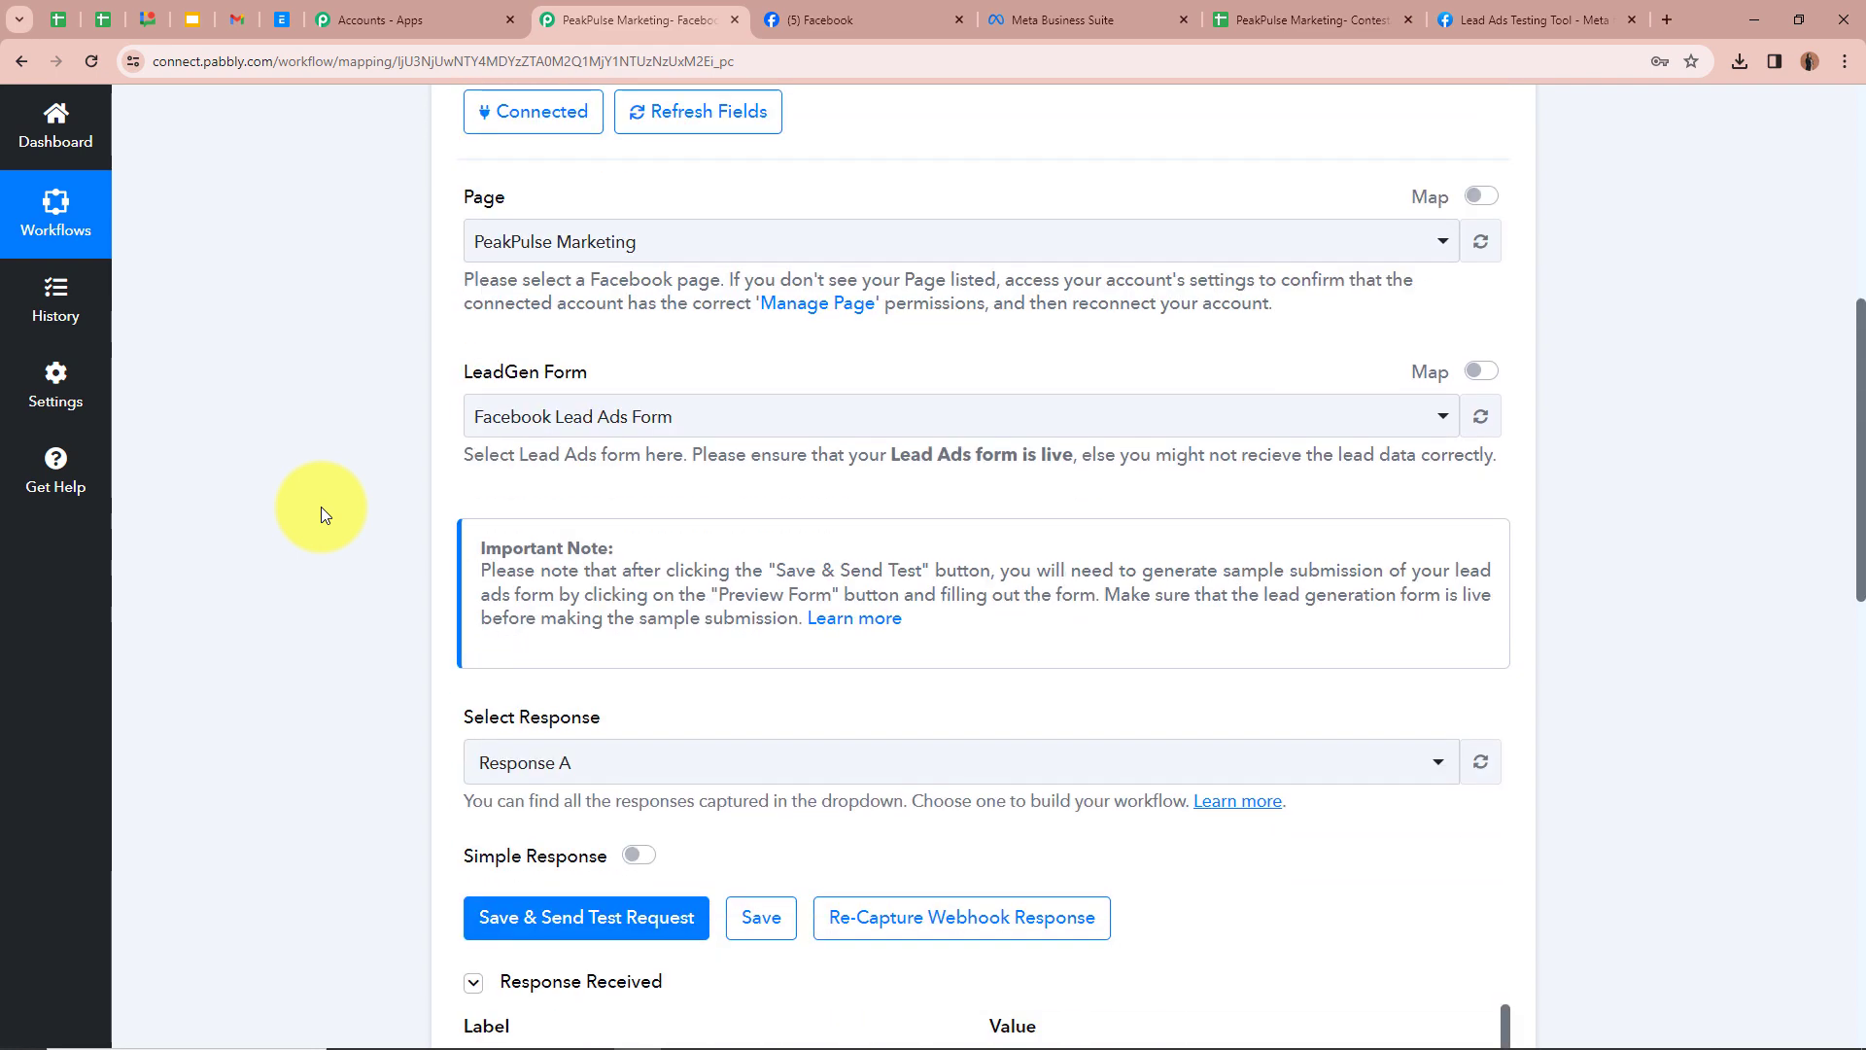
pyautogui.scroll(-5, 323, 513)
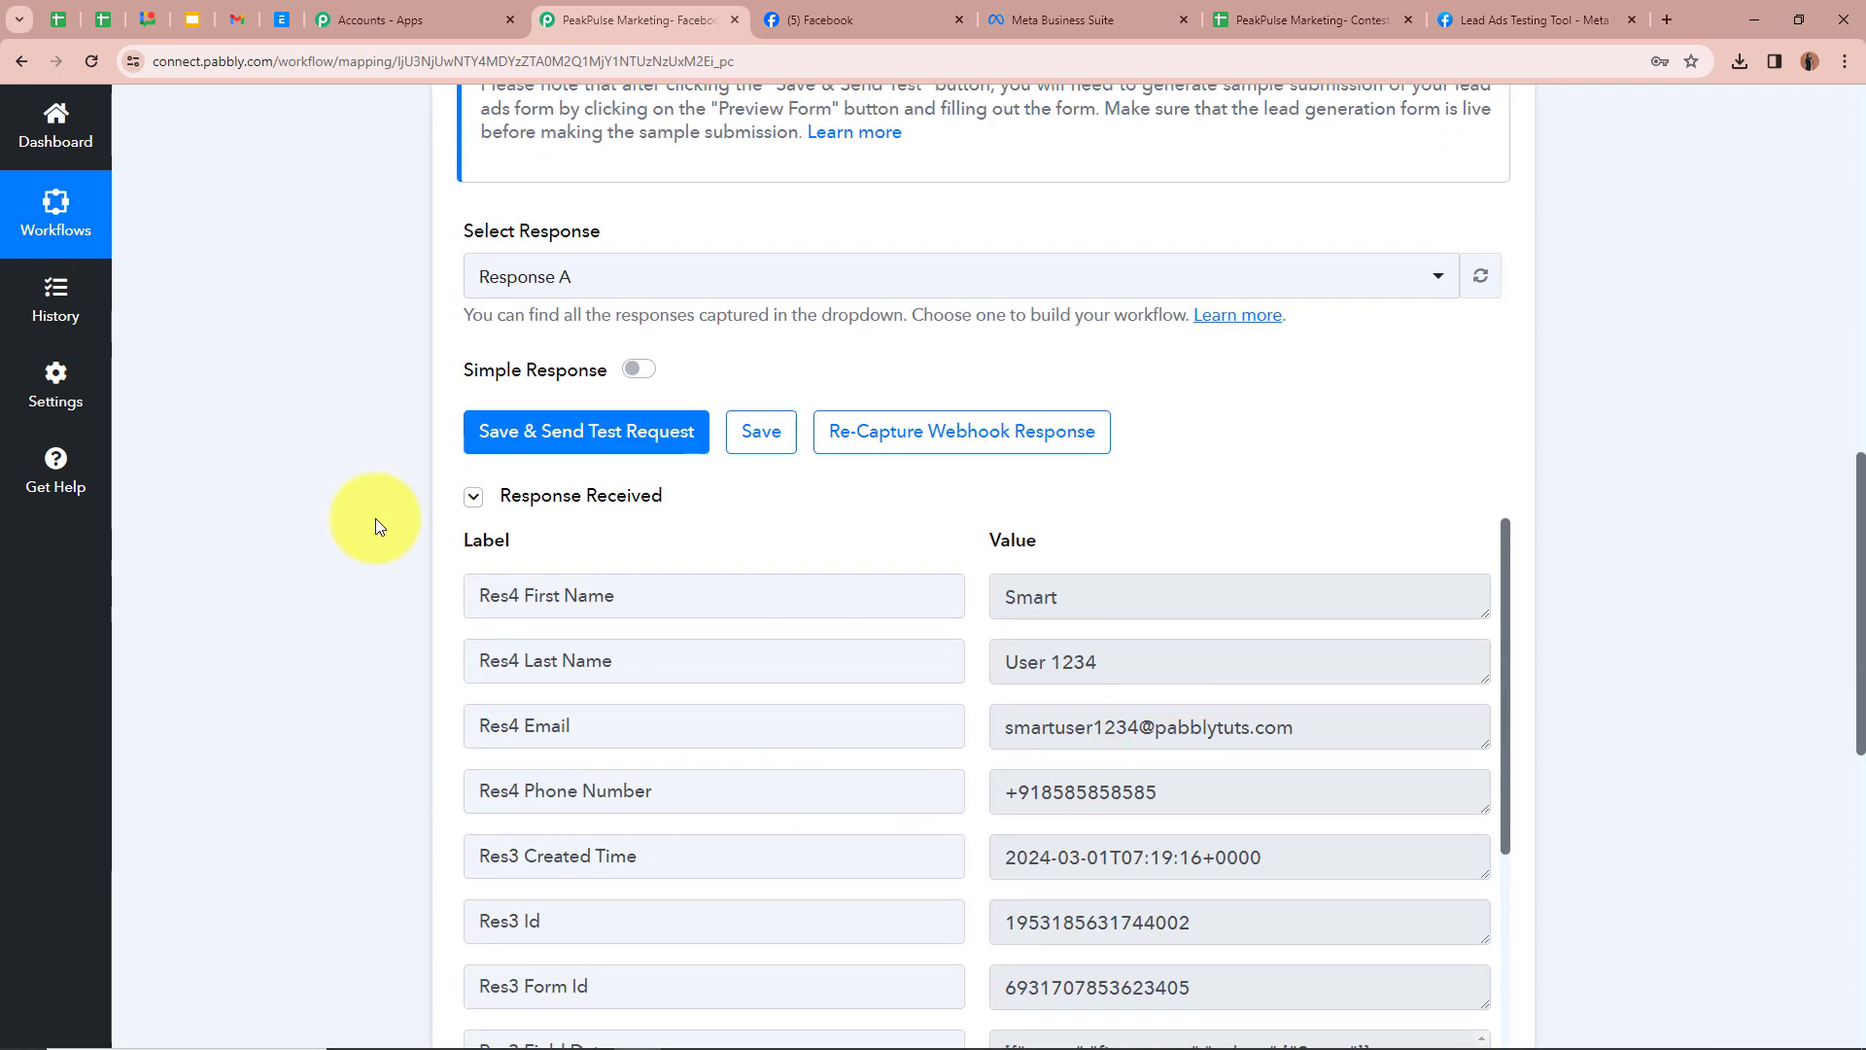
pyautogui.scroll(-1, 346, 525)
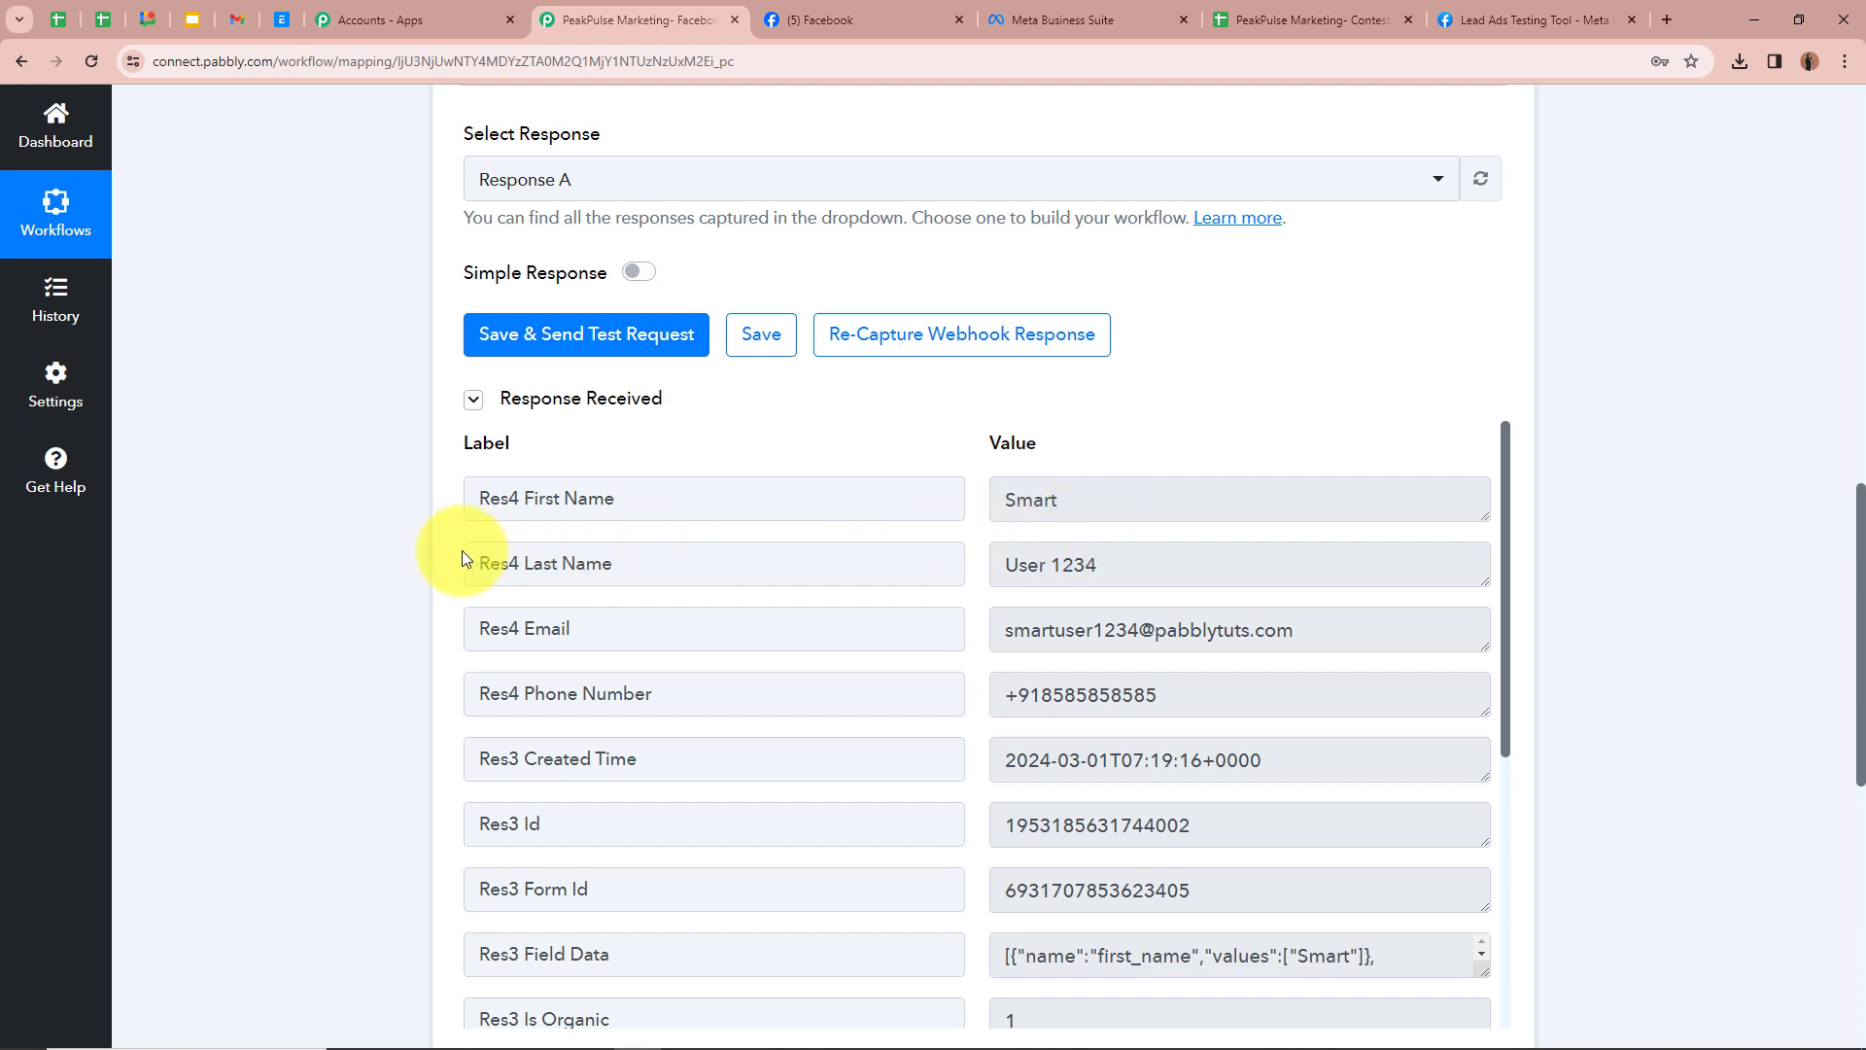
pyautogui.scroll(-2, 1069, 632)
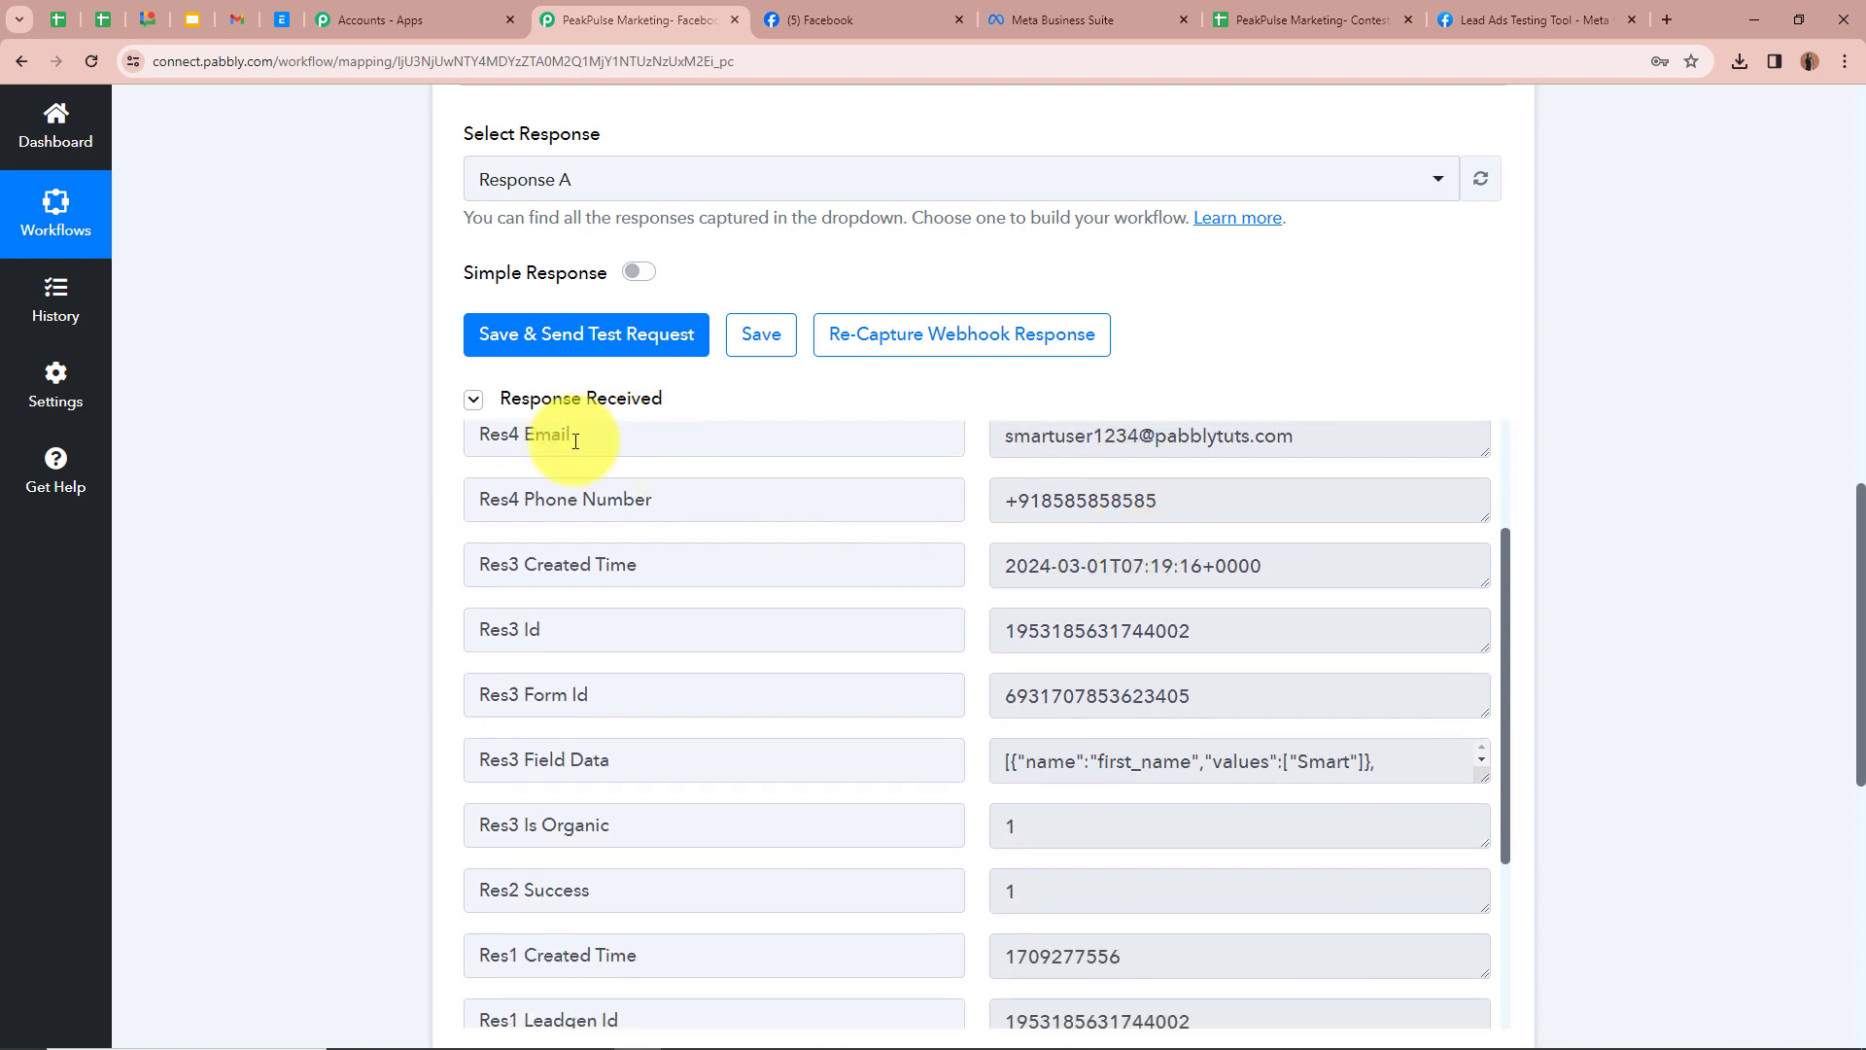
pyautogui.scroll(1, 573, 486)
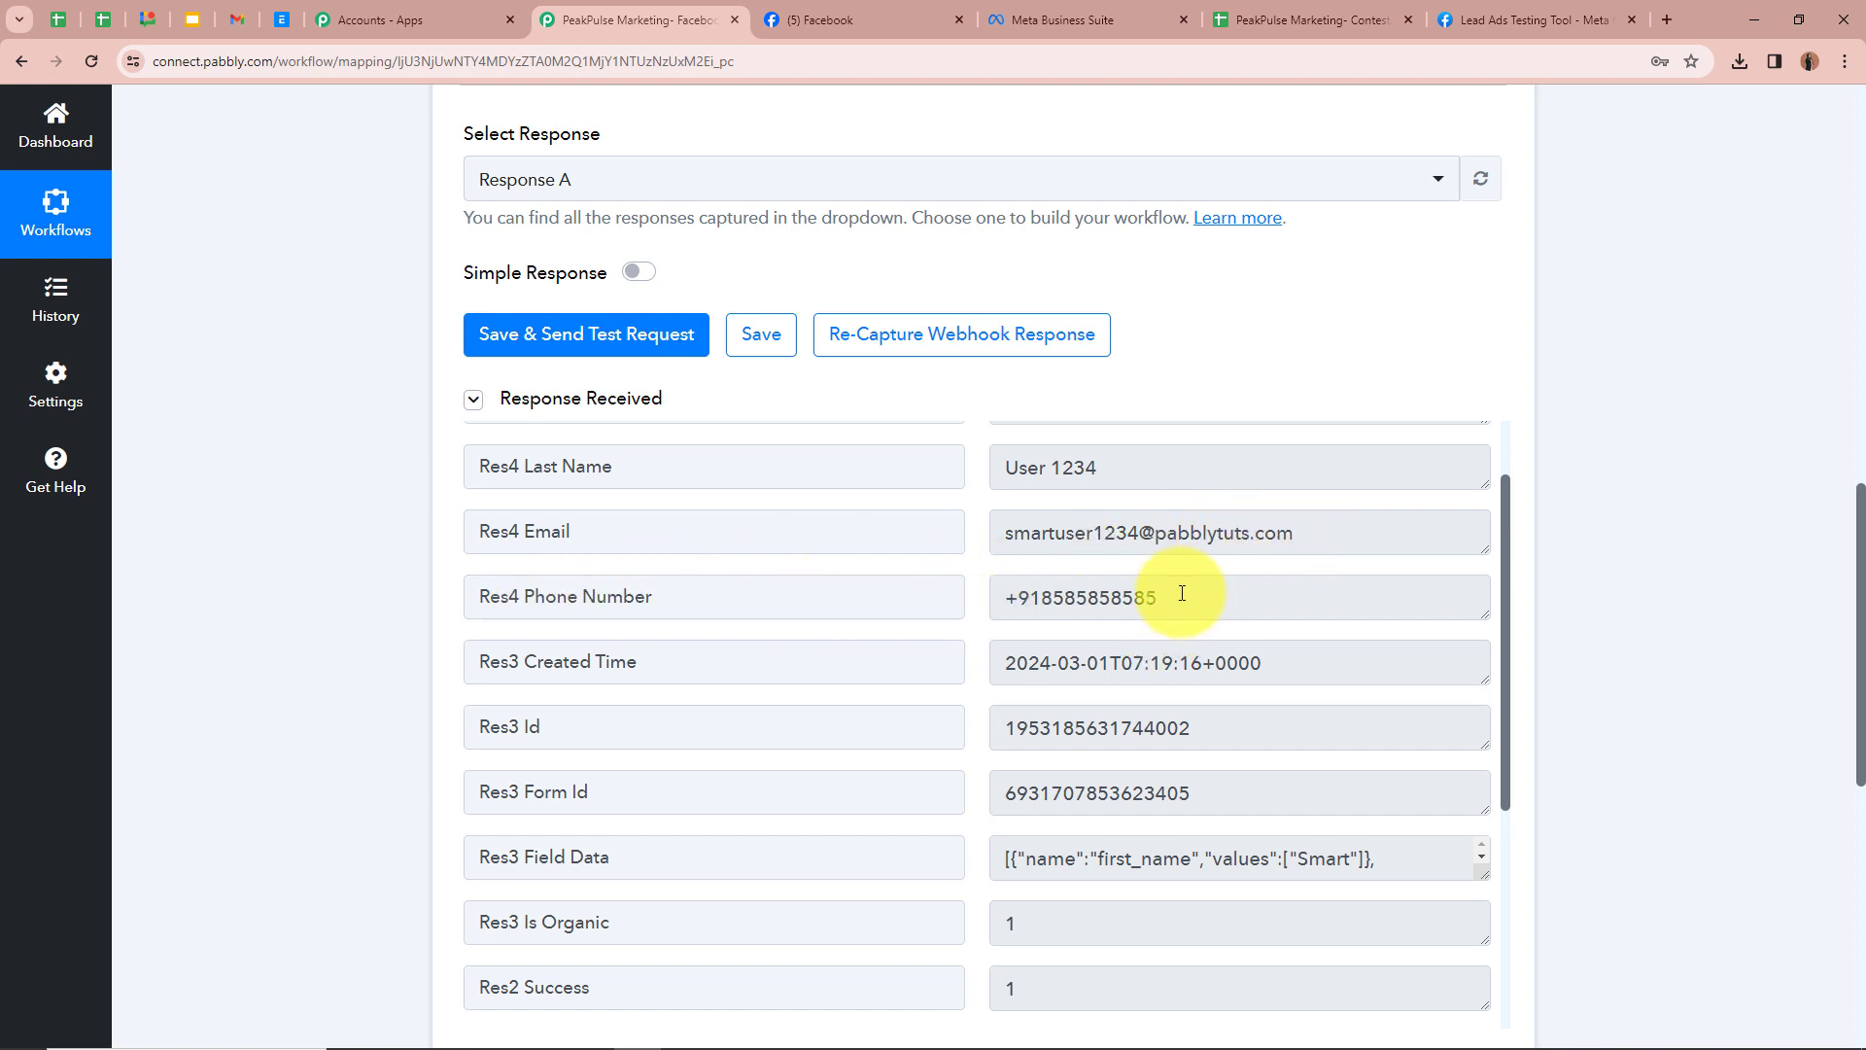
pyautogui.scroll(-4, 1180, 638)
pyautogui.scroll(6, 1180, 639)
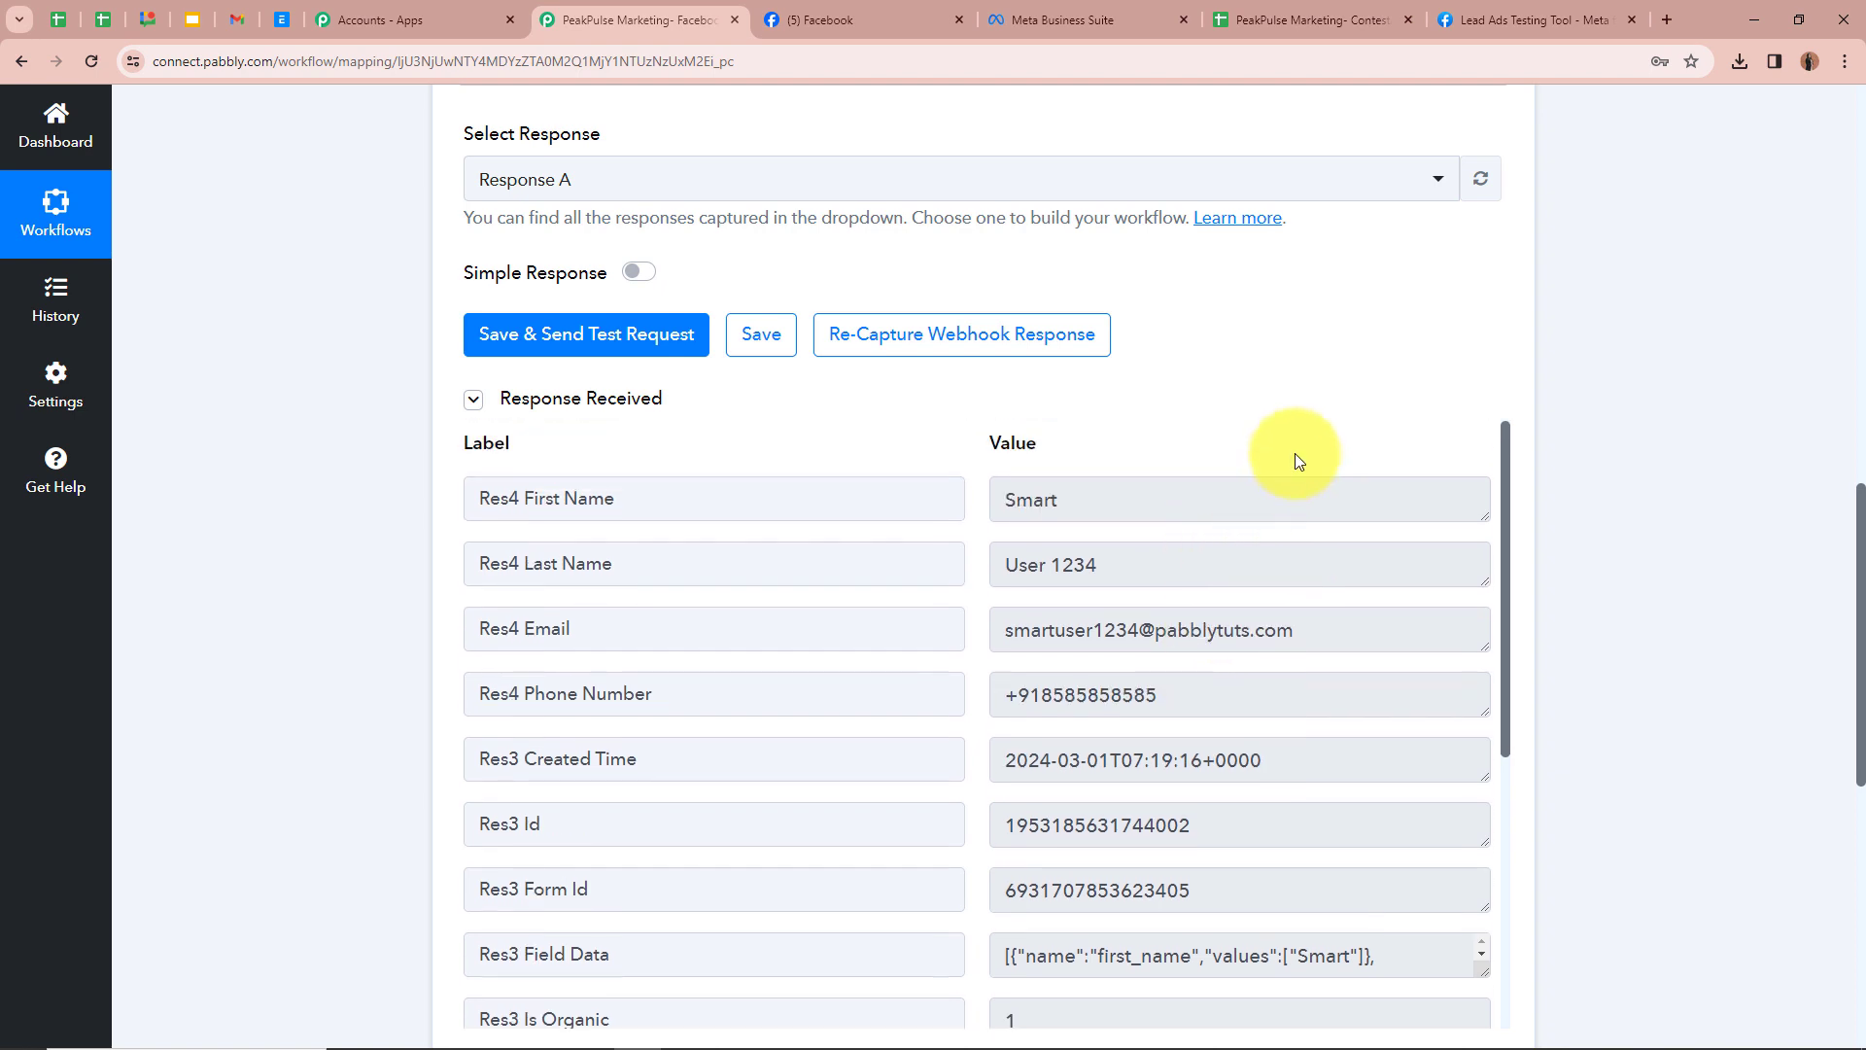
pyautogui.scroll(20, 1263, 449)
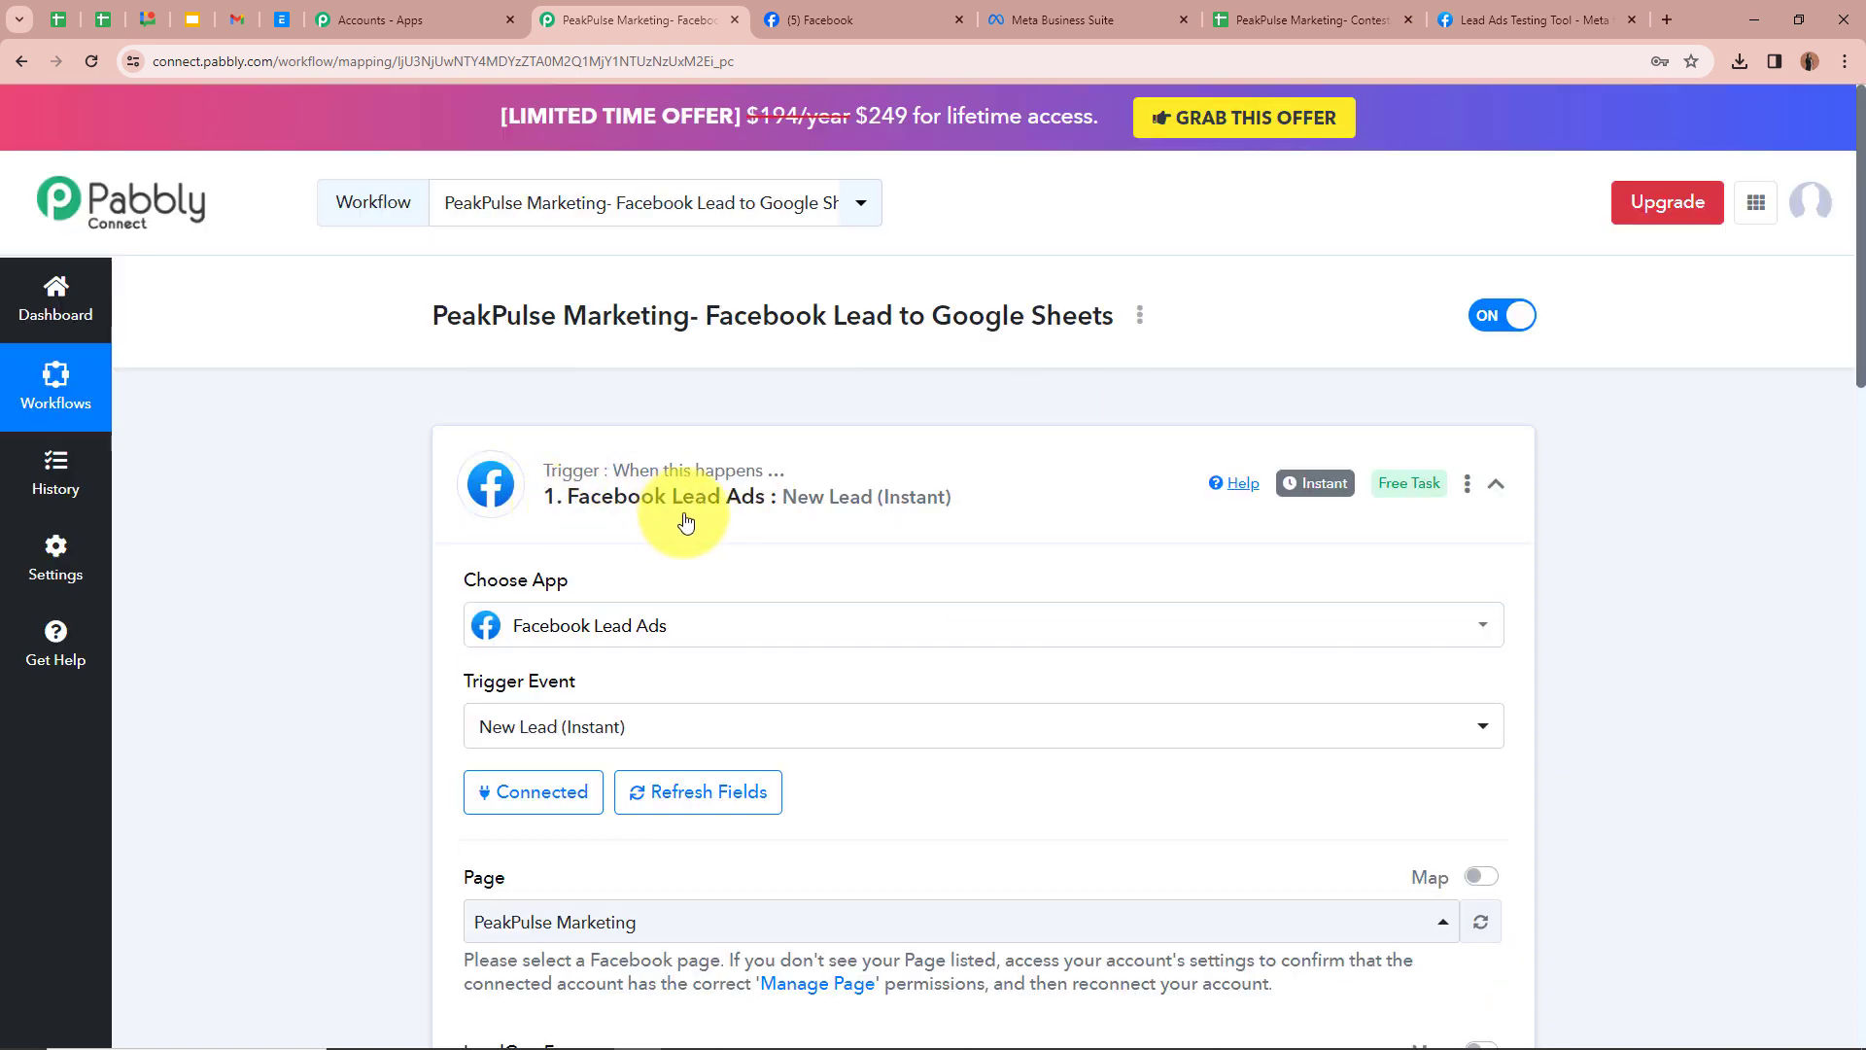
# Set the action step's app to Google Sheets, found by searching 'Goog', with the Add New Row event.
pyautogui.click(1497, 485)
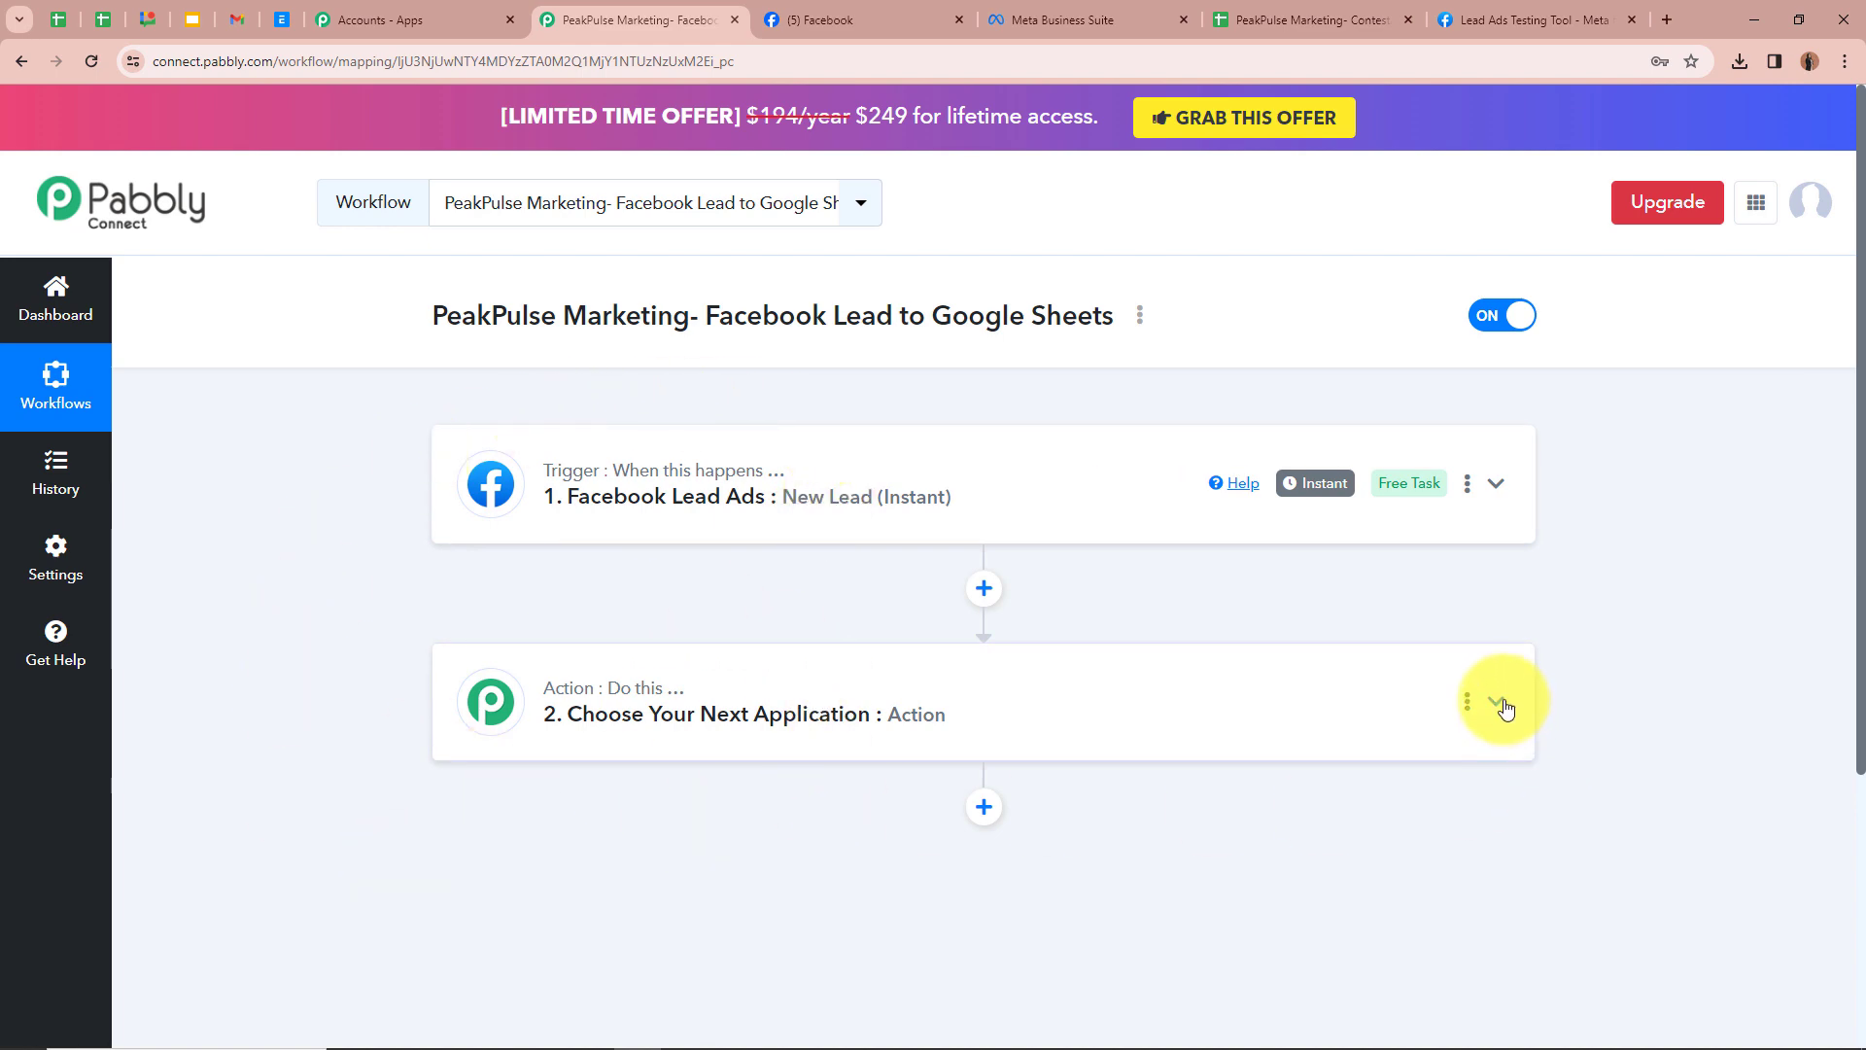
pyautogui.click(1501, 704)
pyautogui.scroll(-3, 1500, 709)
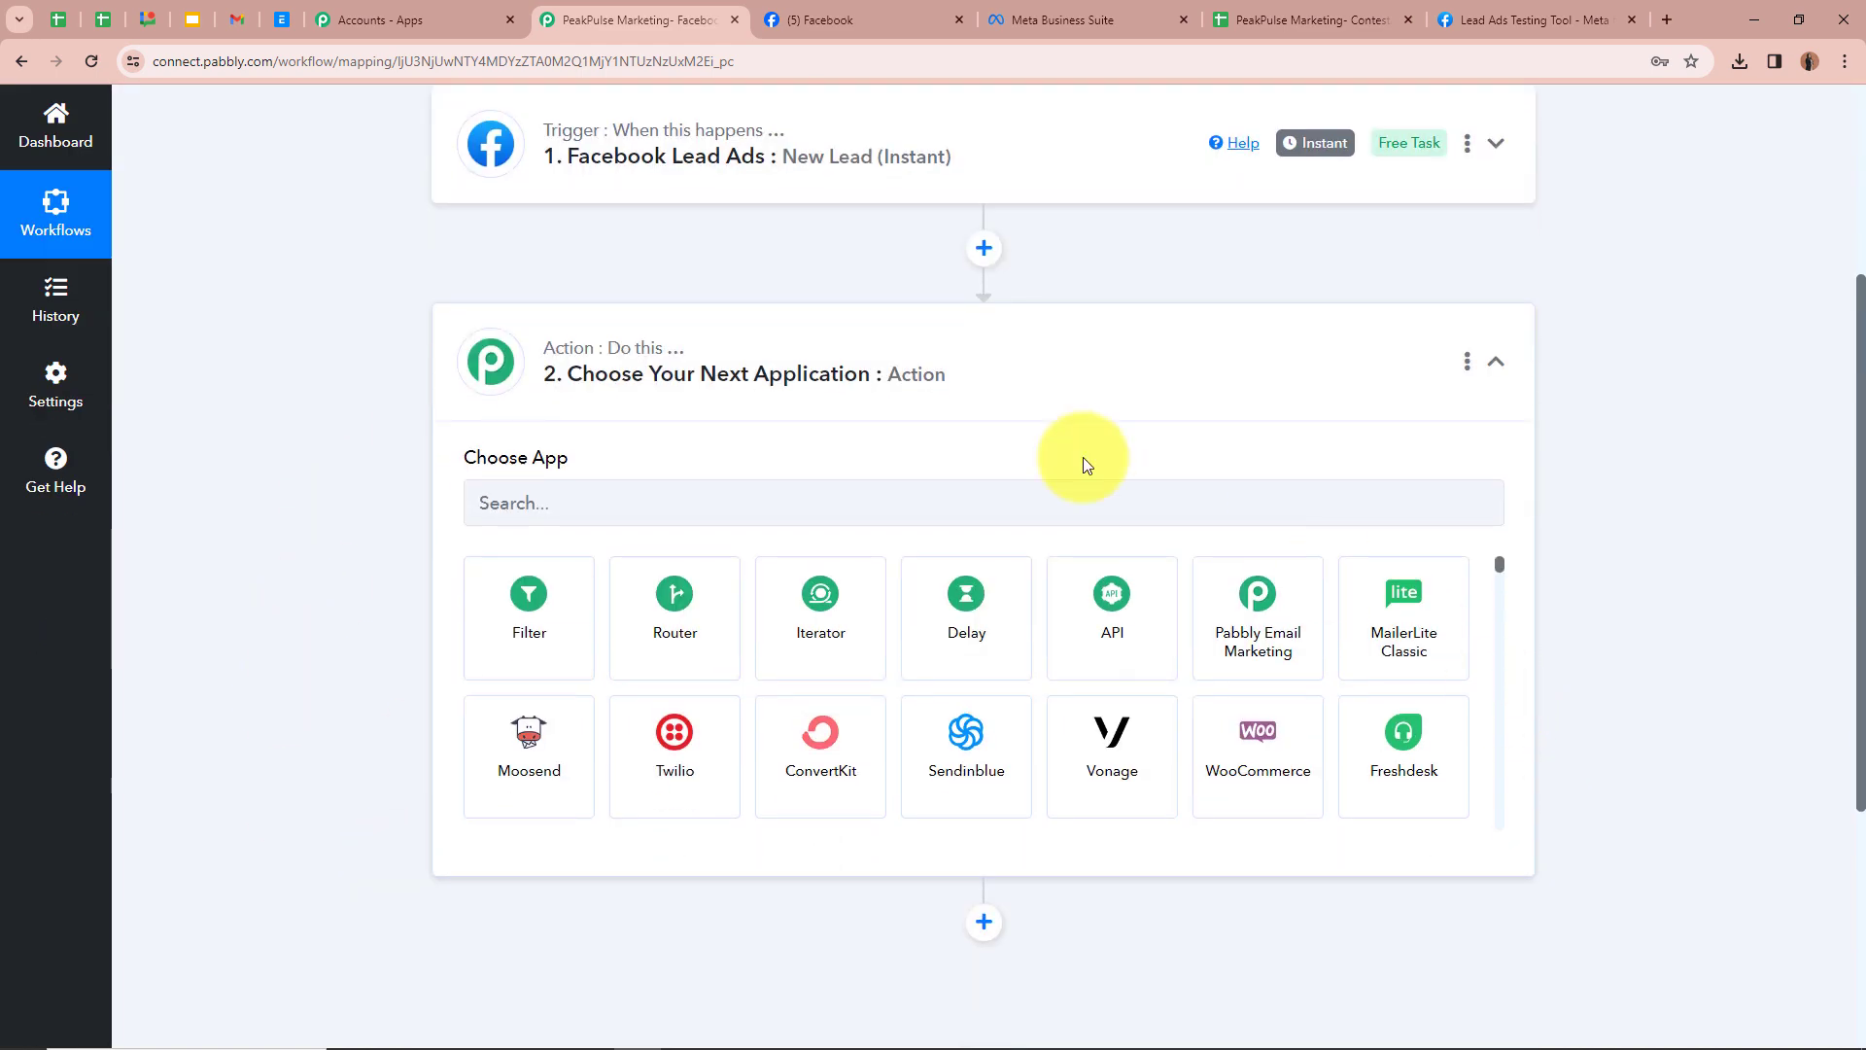
pyautogui.click(556, 501)
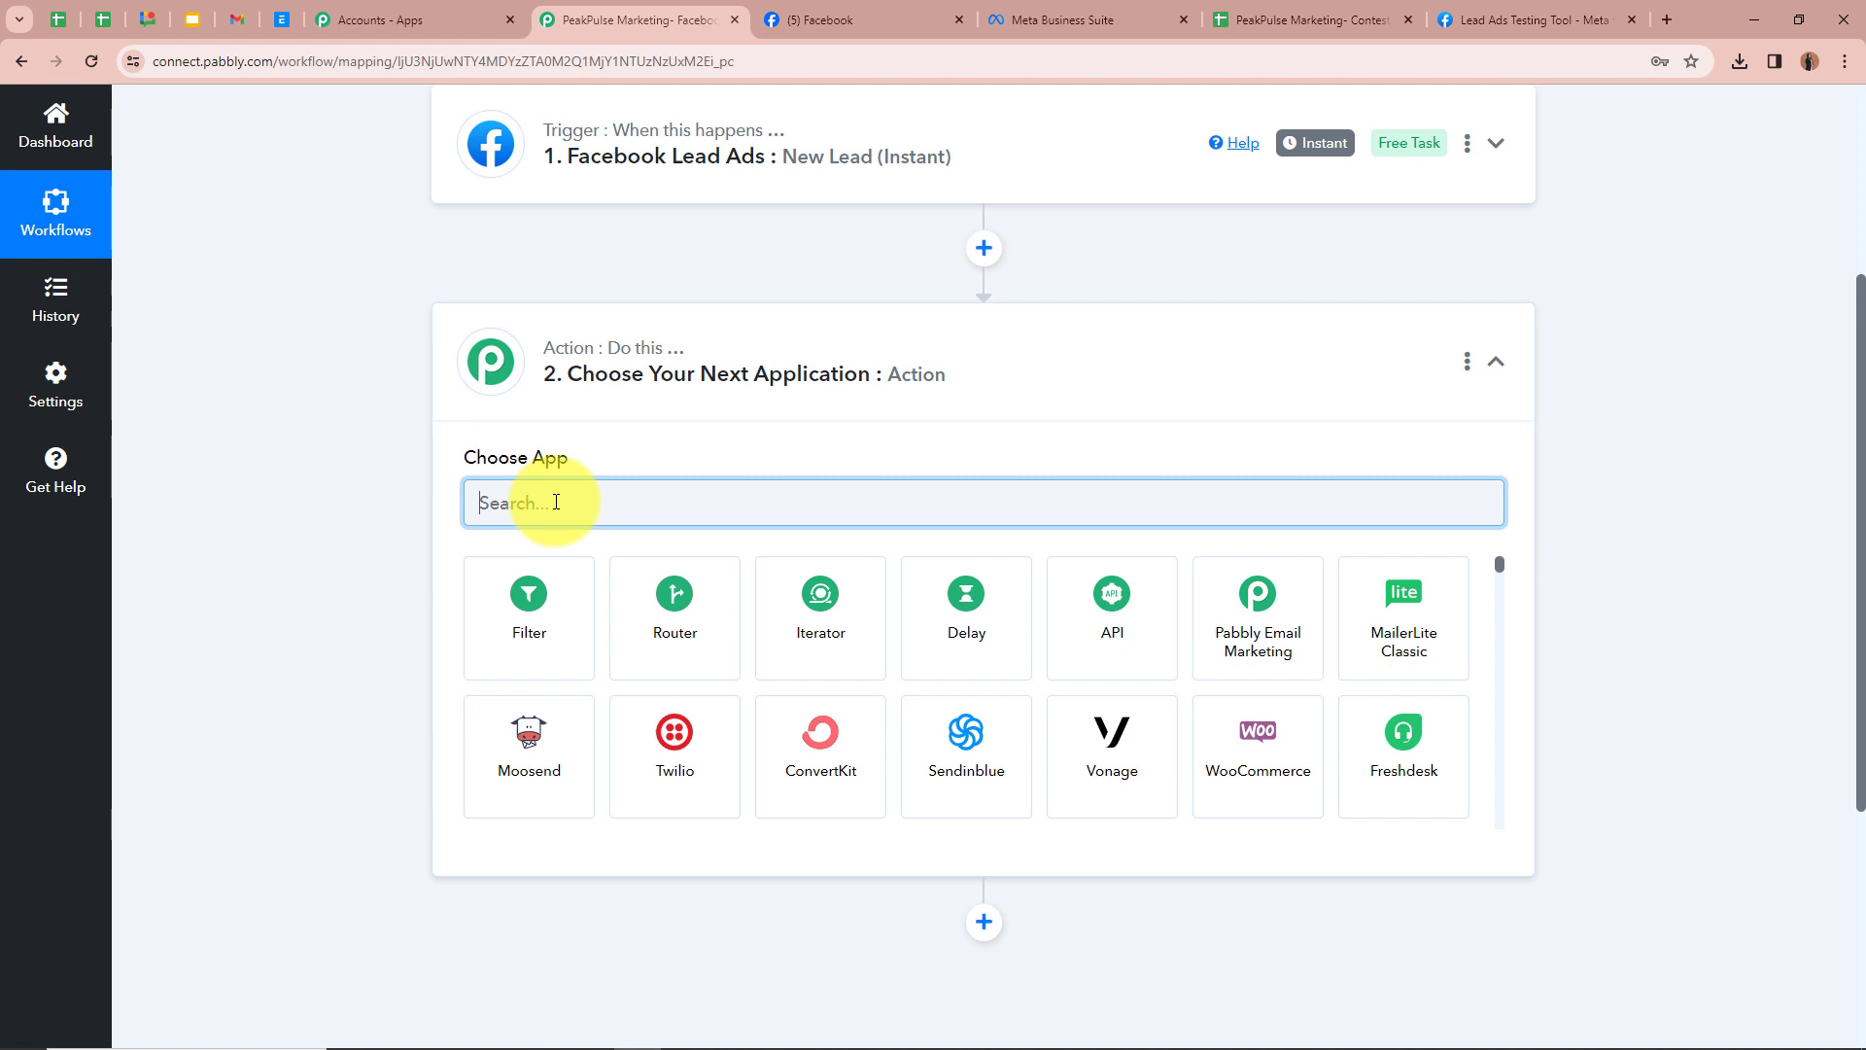
pyautogui.write('Goog')
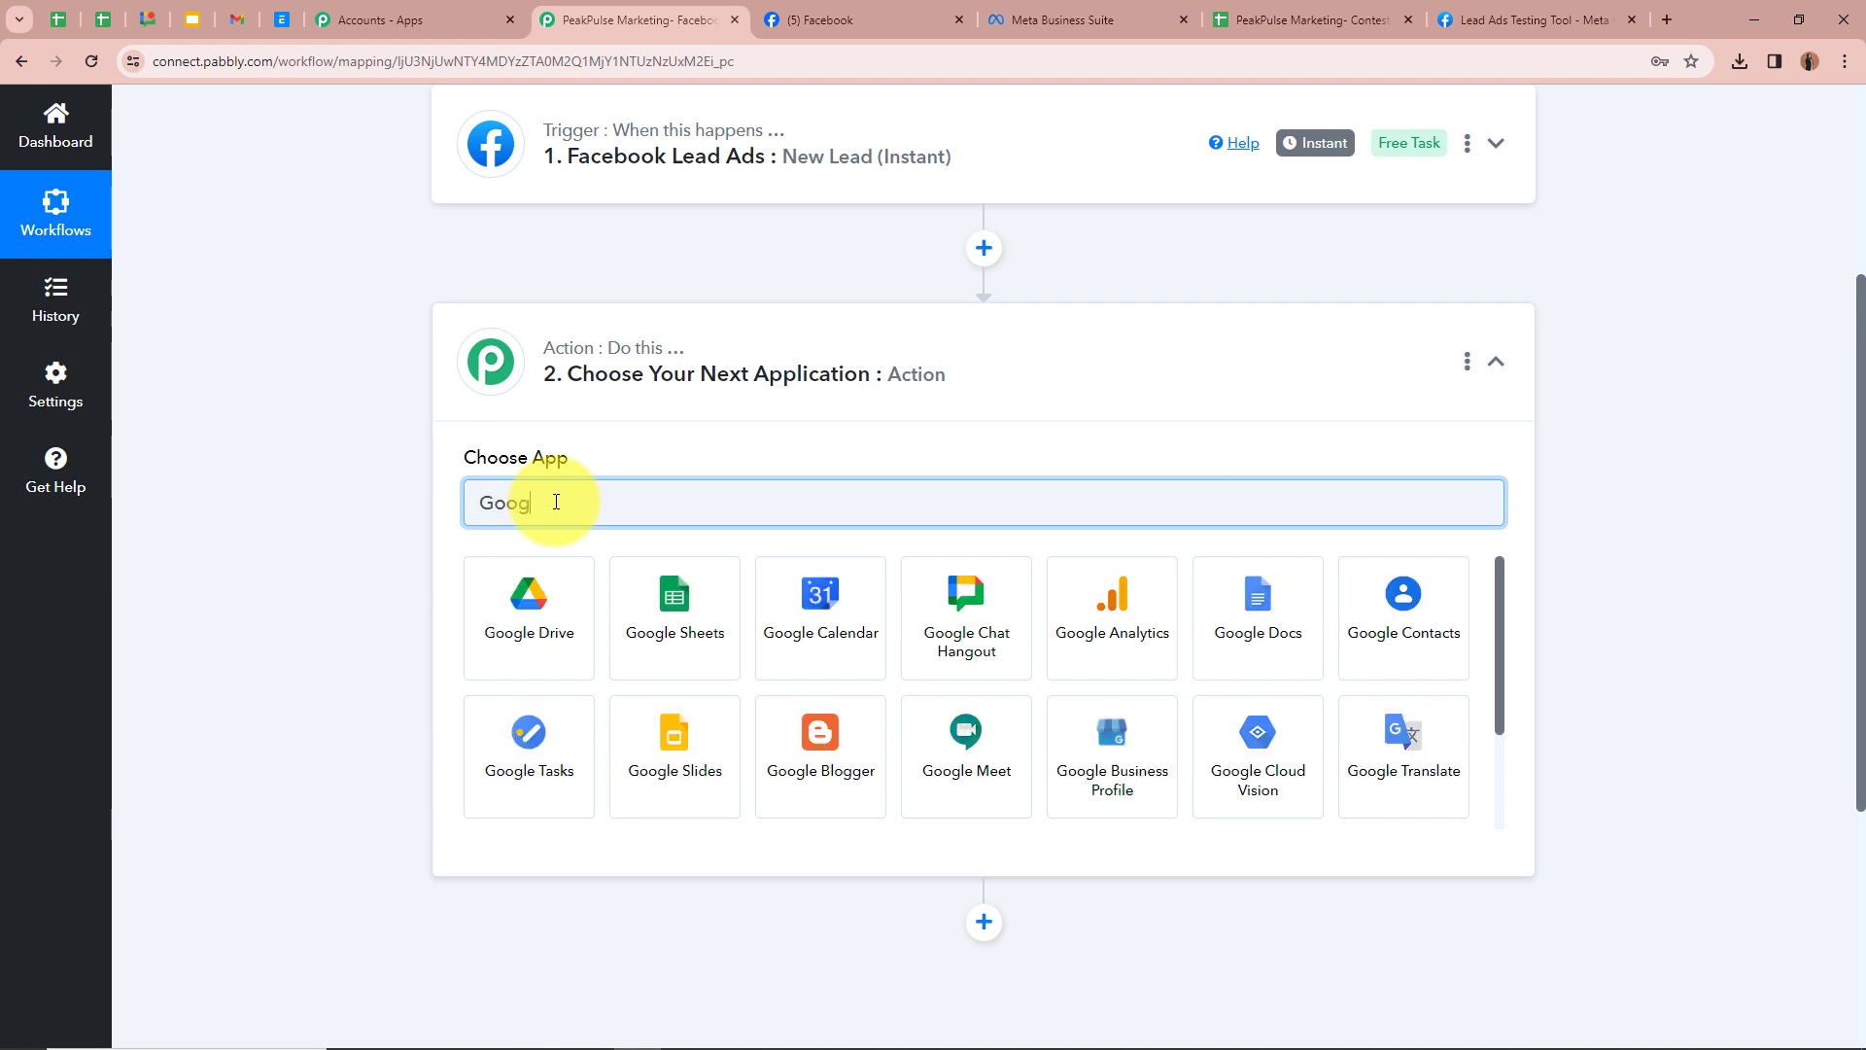
pyautogui.click(685, 632)
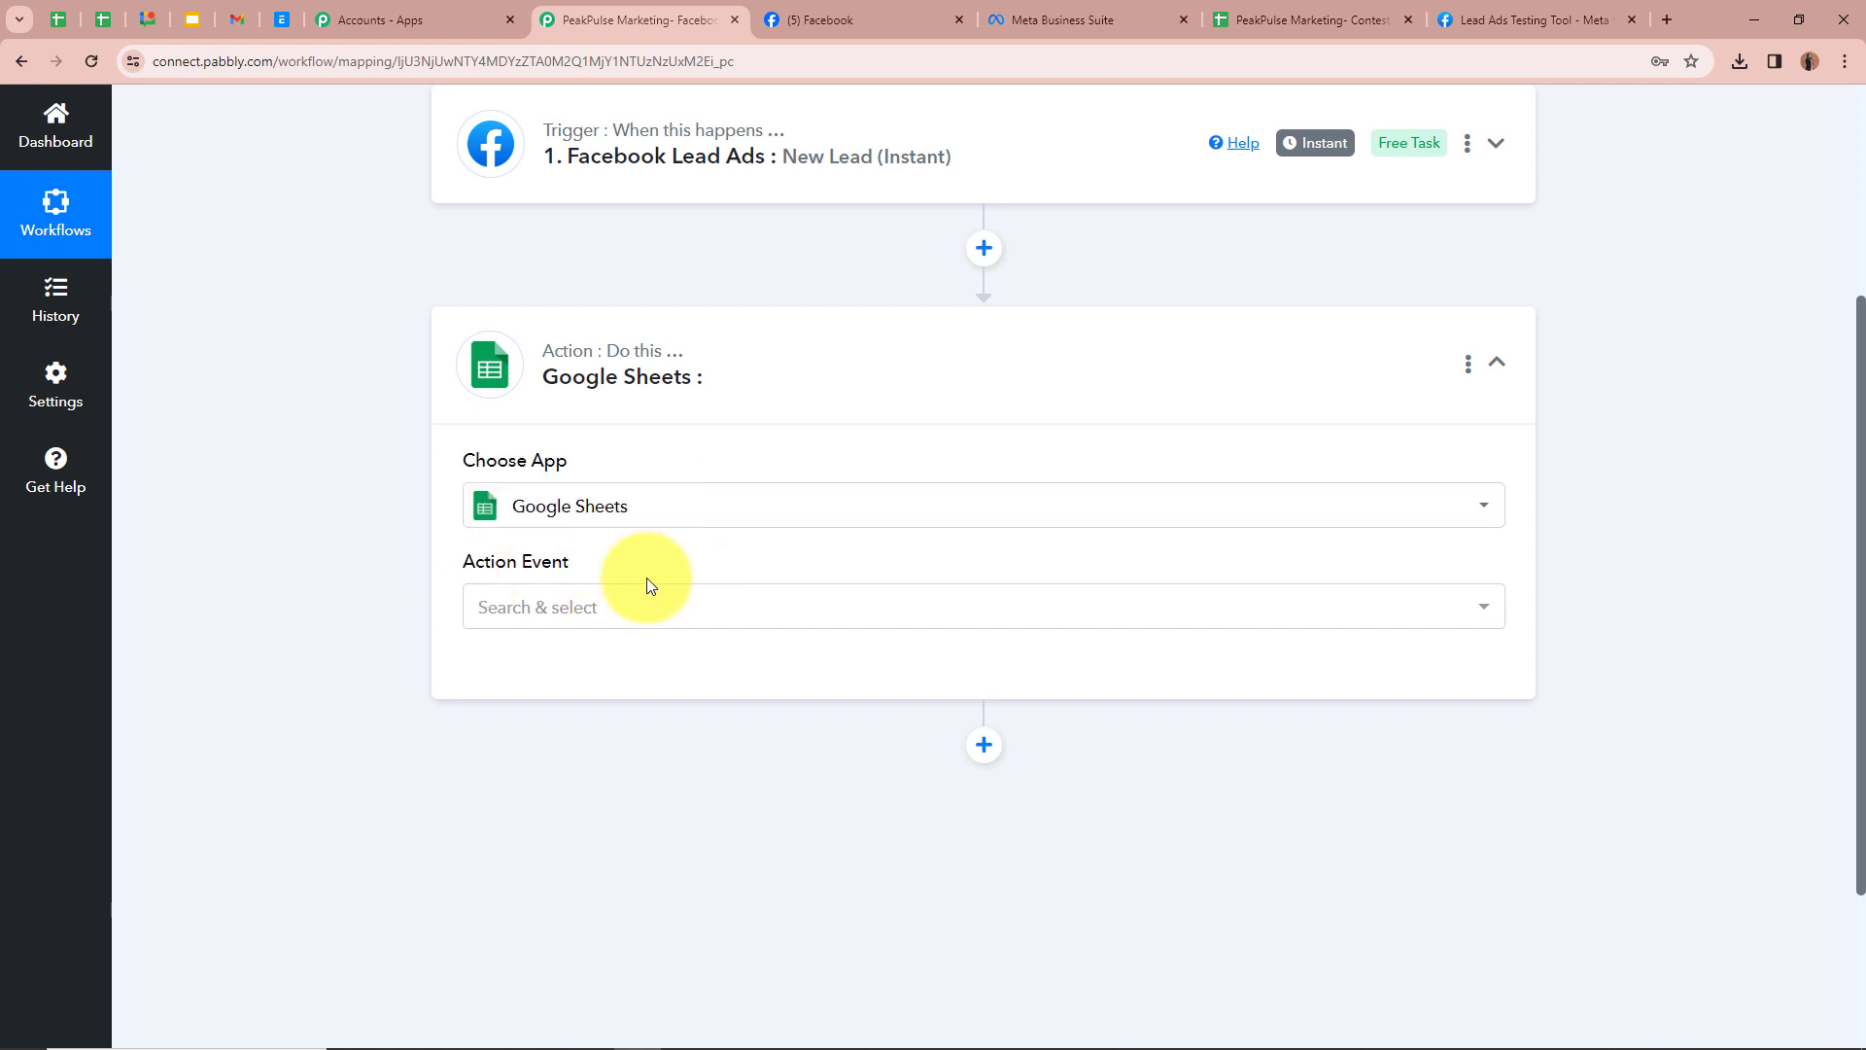
pyautogui.click(612, 613)
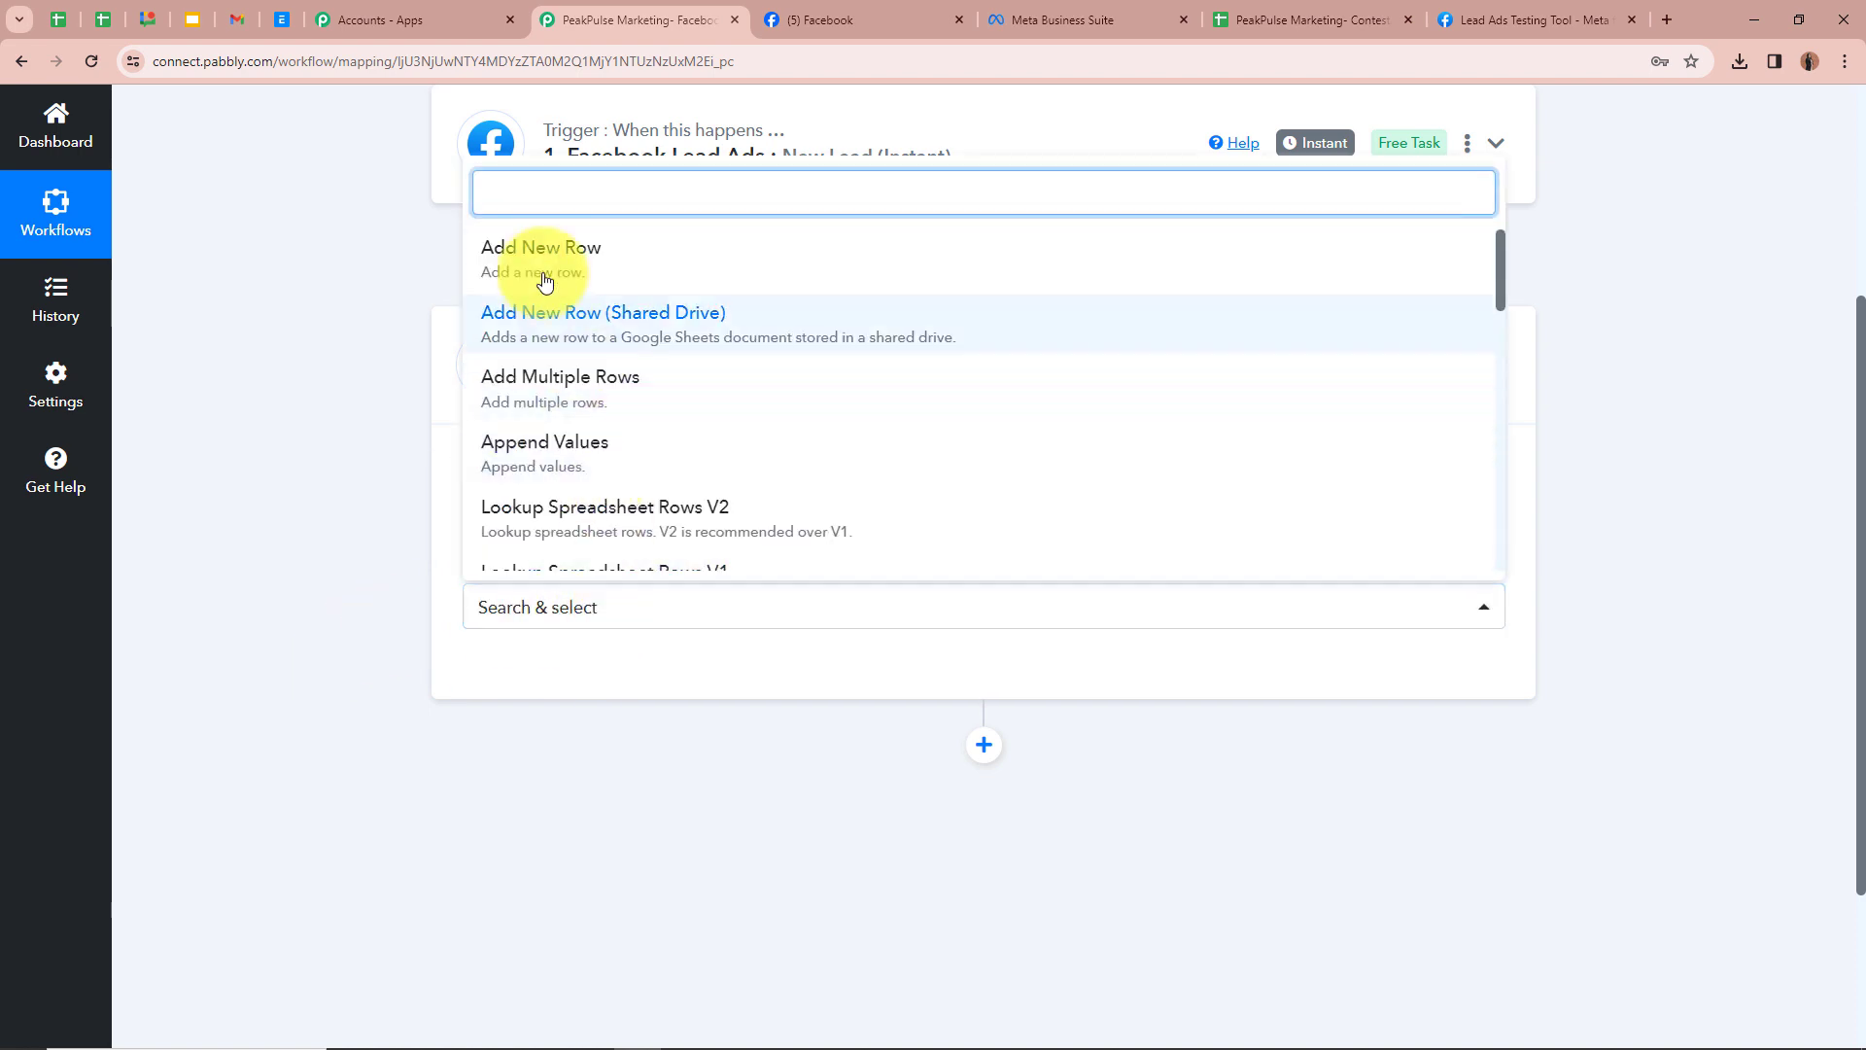
pyautogui.click(708, 271)
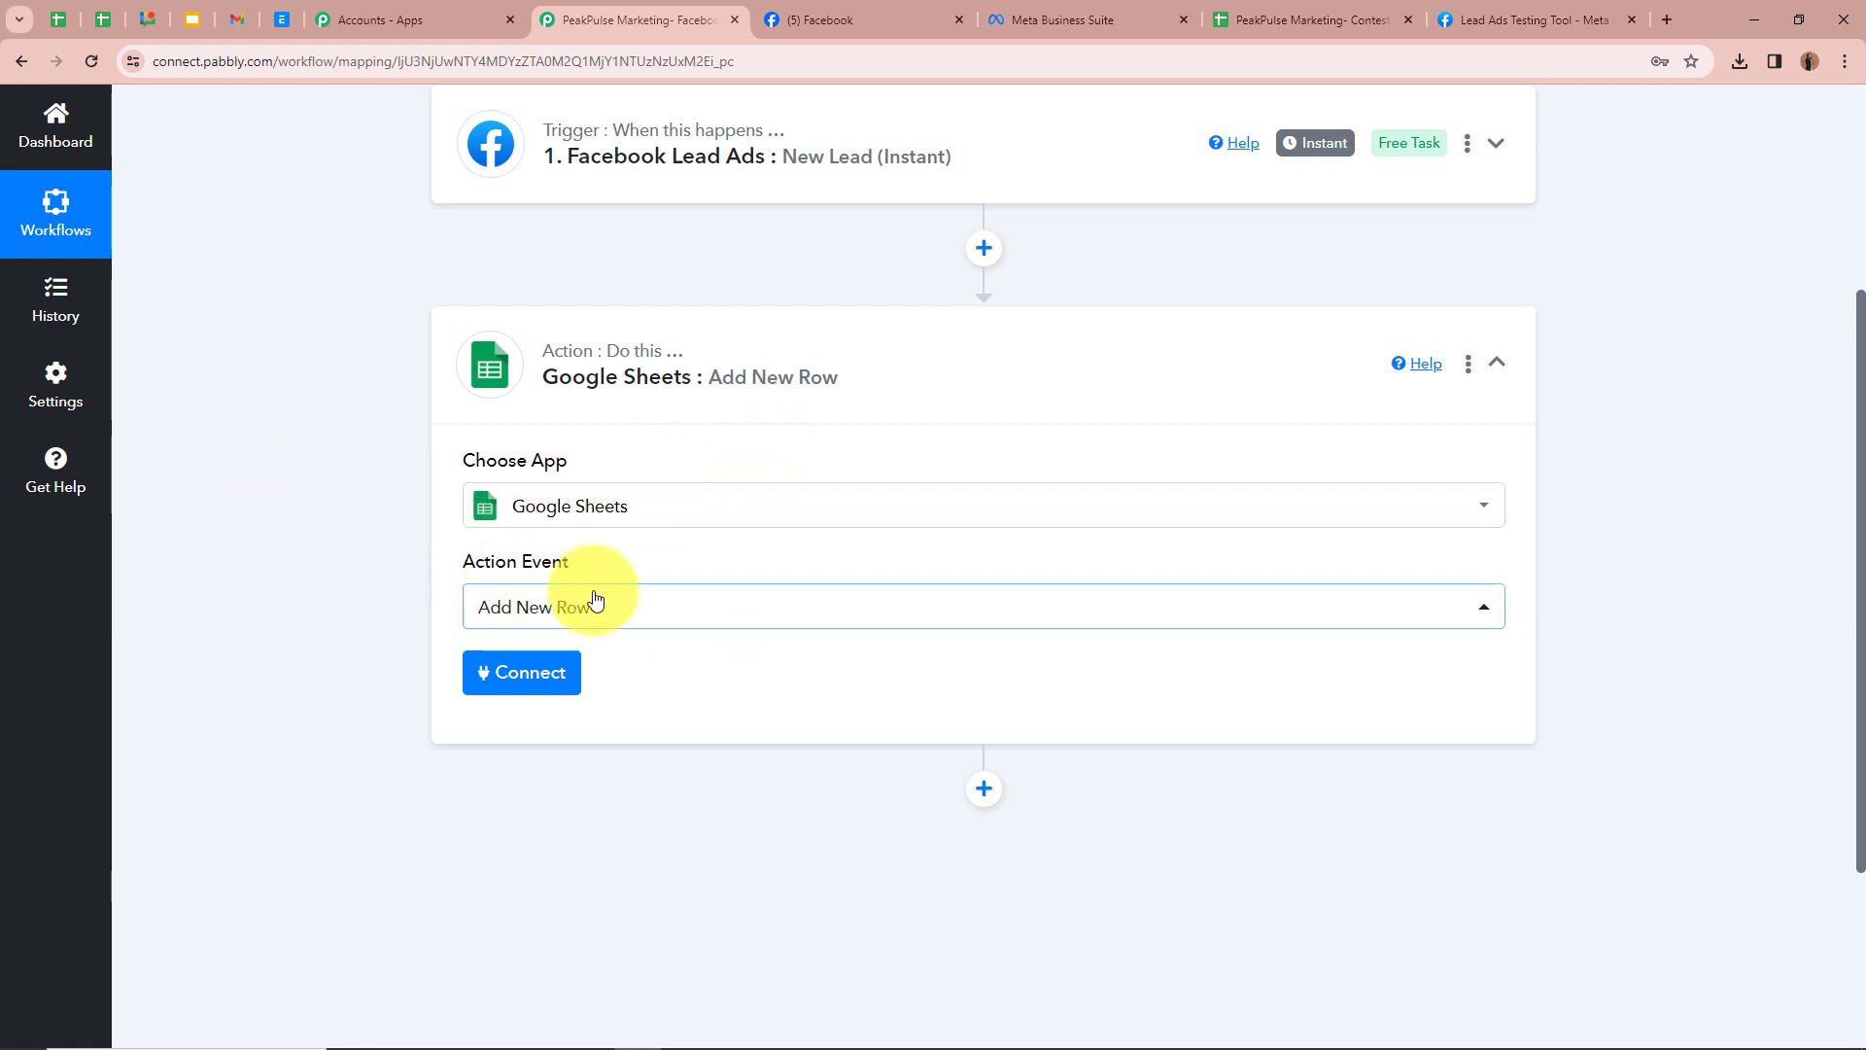
pyautogui.scroll(-1, 594, 600)
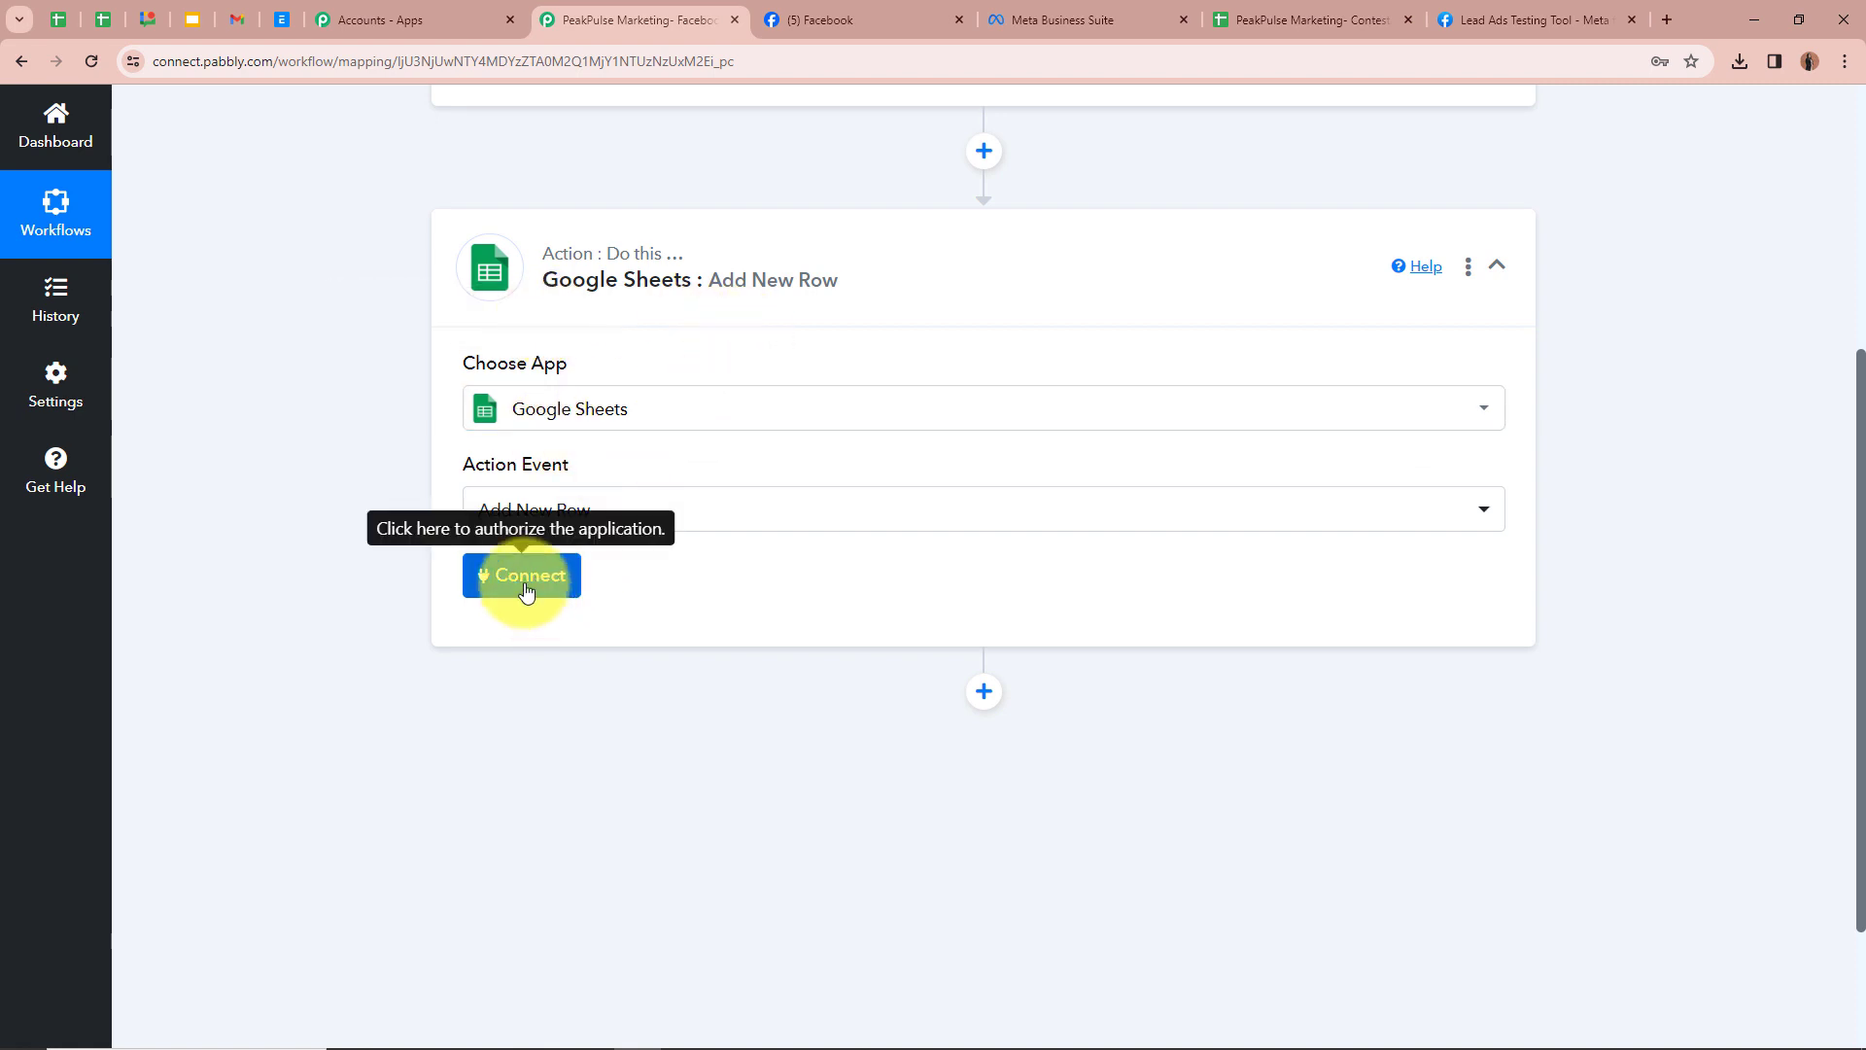
# Add a new Google Sheets connection and sign in with Google to reach the consent screen.
pyautogui.click(526, 583)
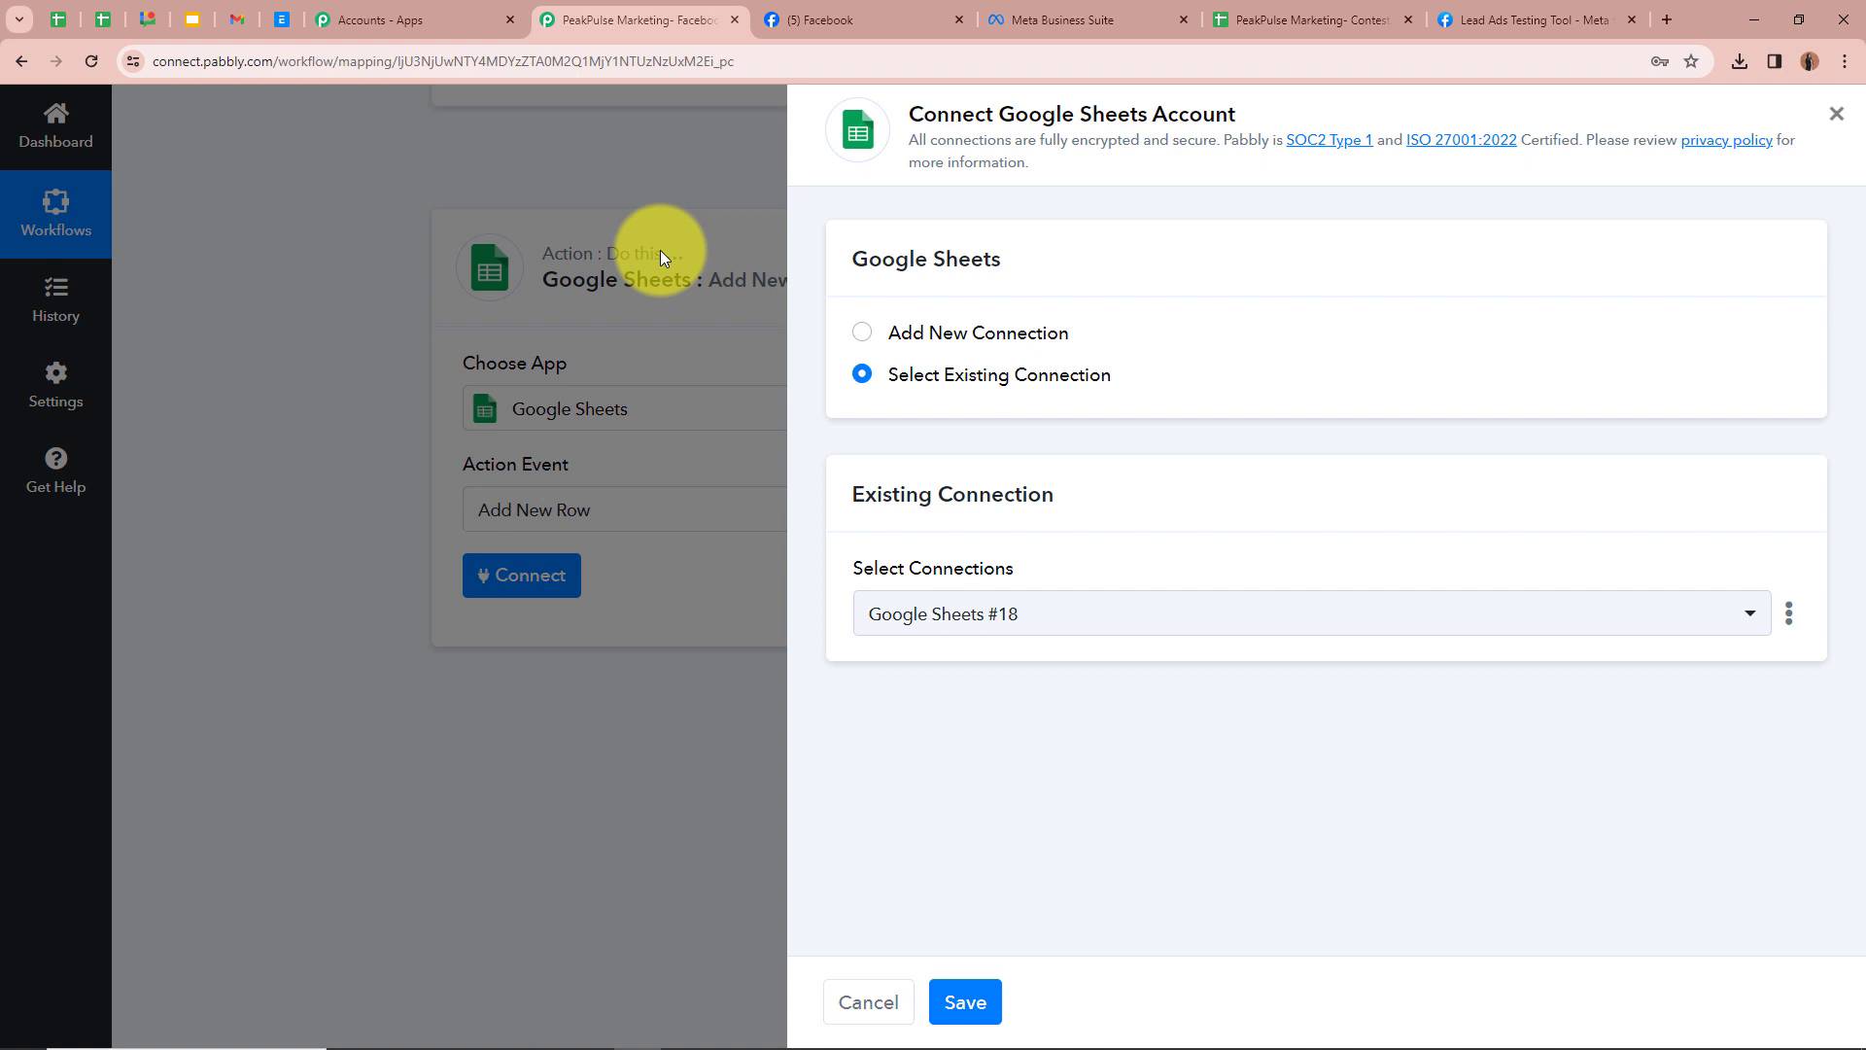
pyautogui.click(861, 334)
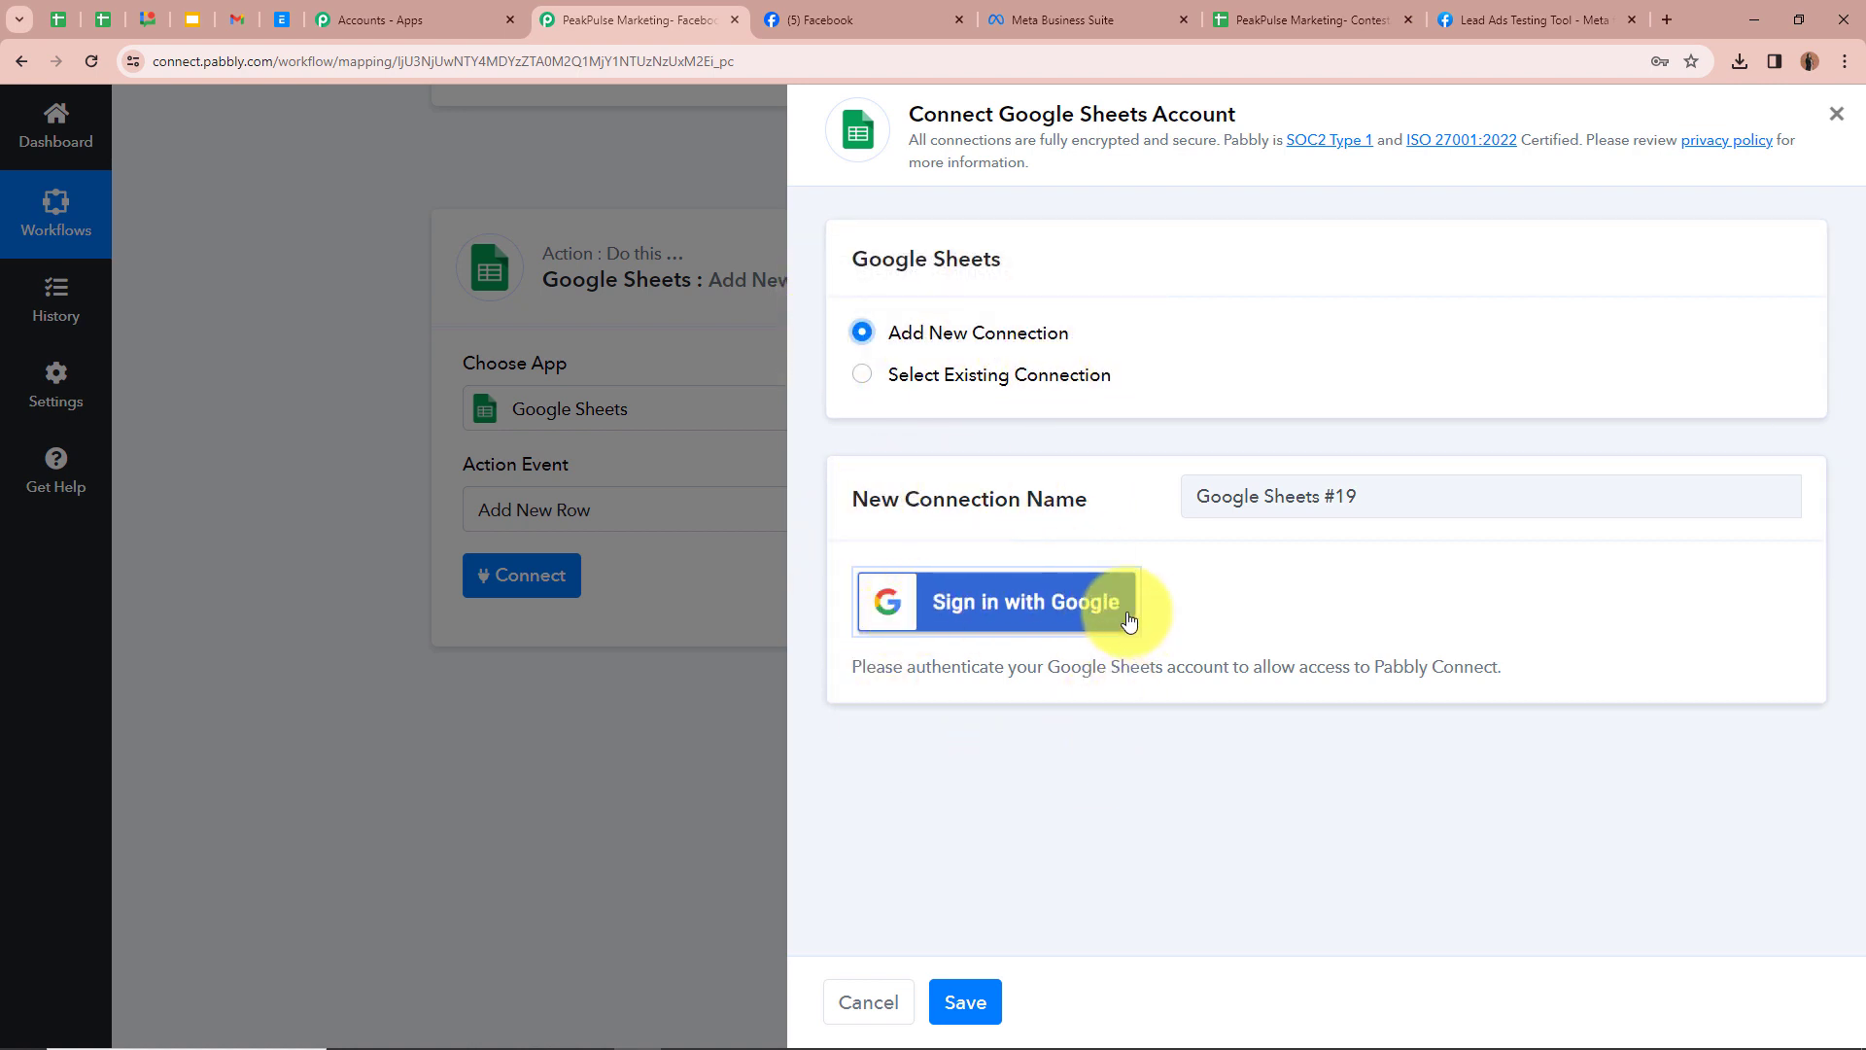
pyautogui.click(1051, 610)
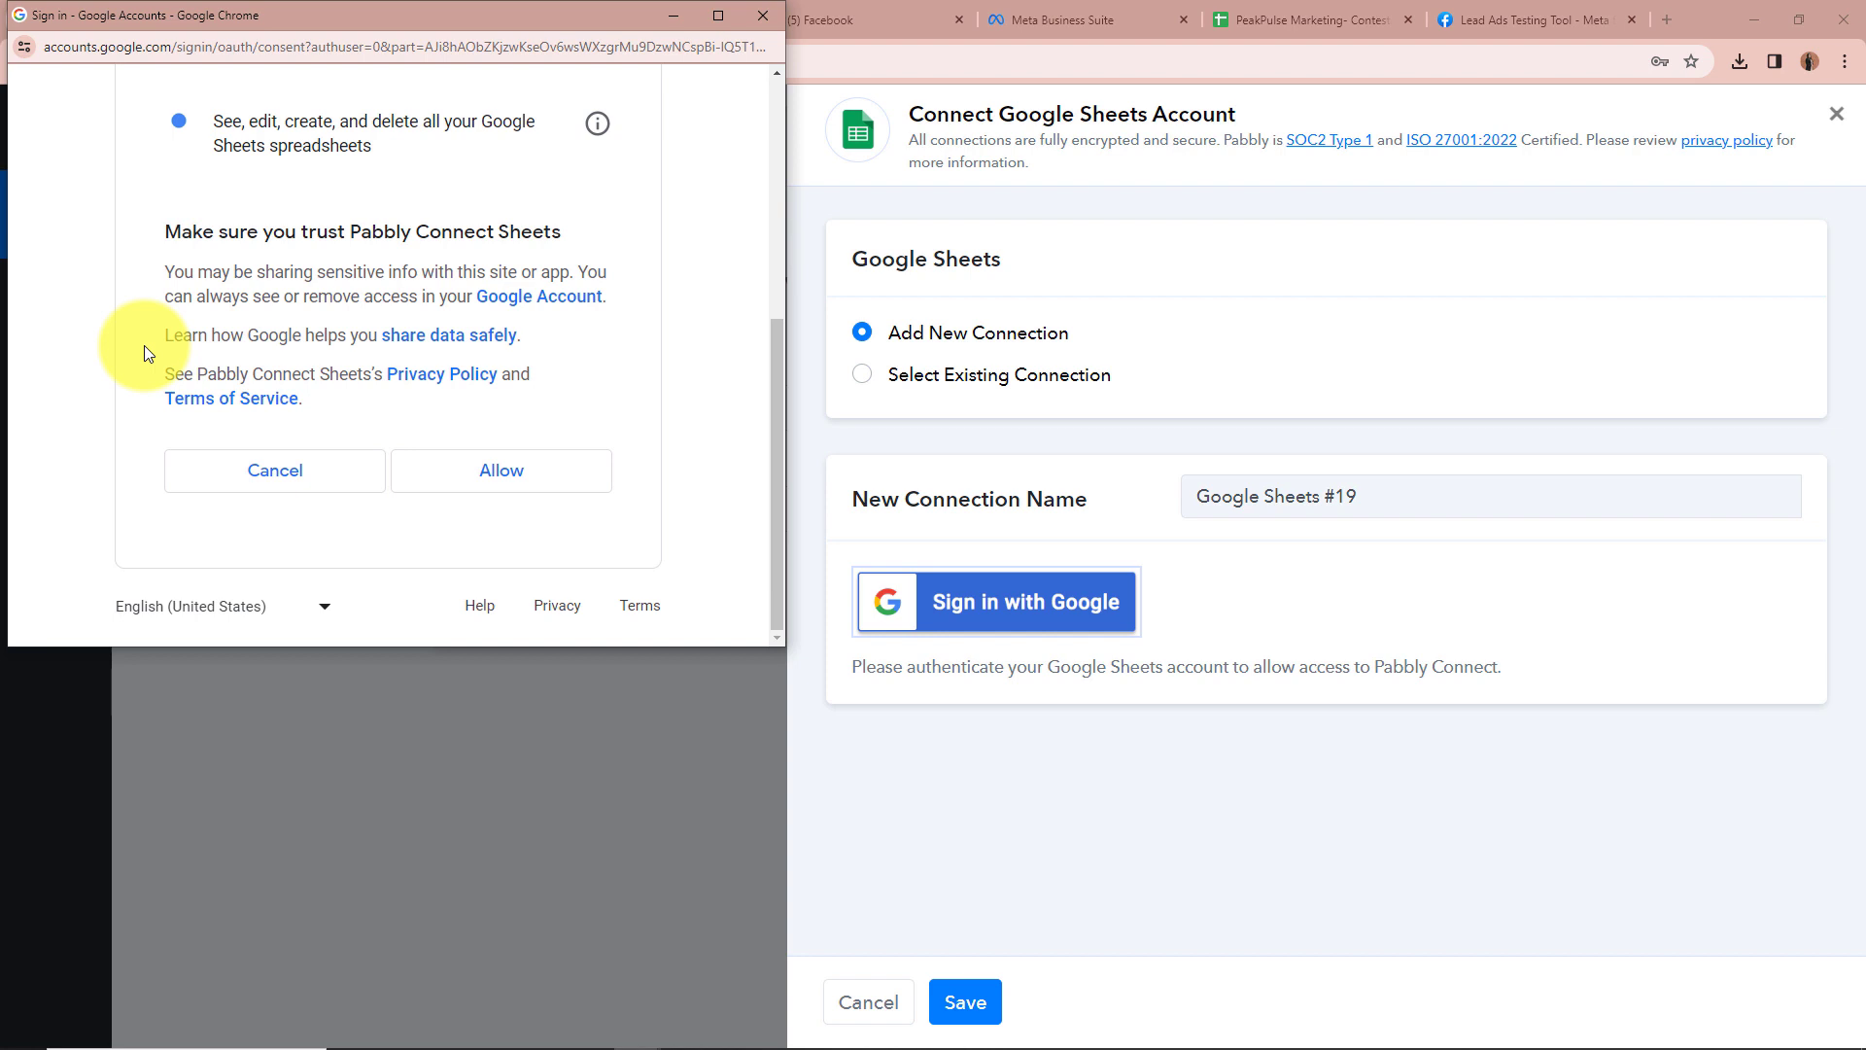
# Allow Pabbly Connect Sheets access, check the Customers Data sheet's columns, and return to Pabbly.
pyautogui.click(475, 478)
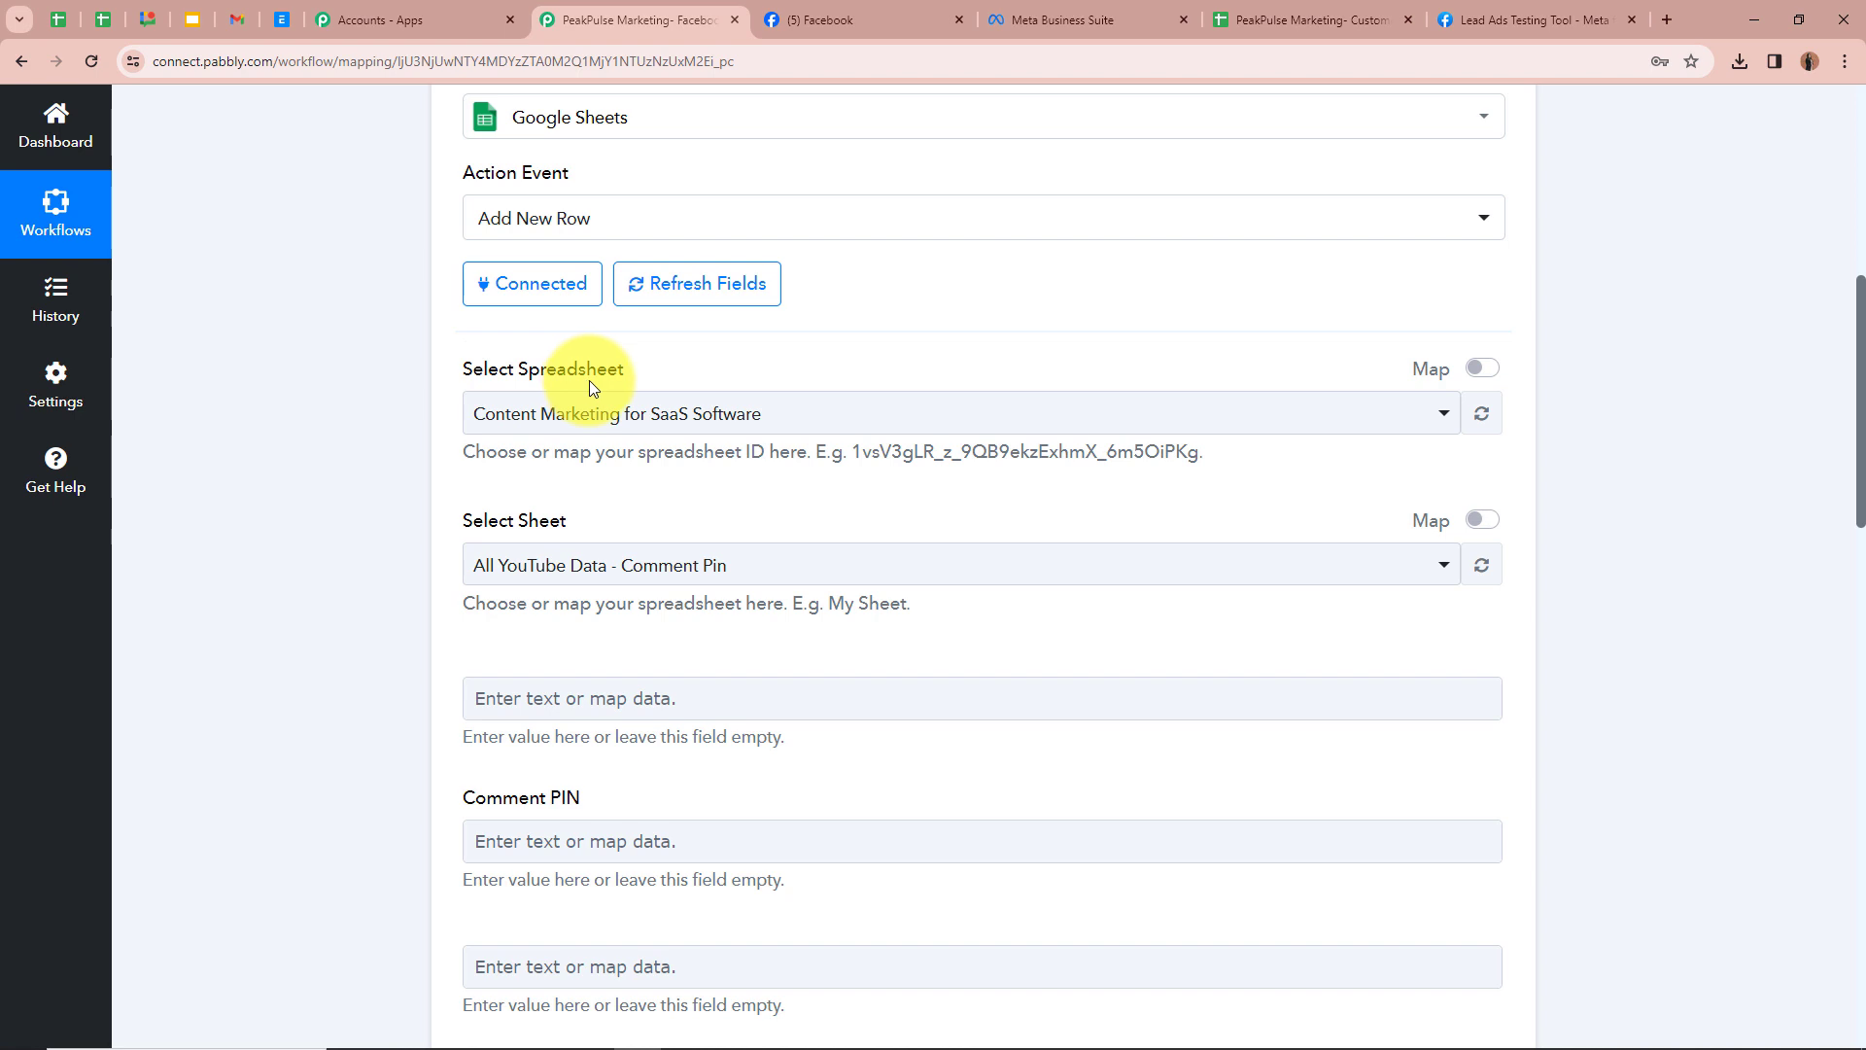
pyautogui.click(1264, 20)
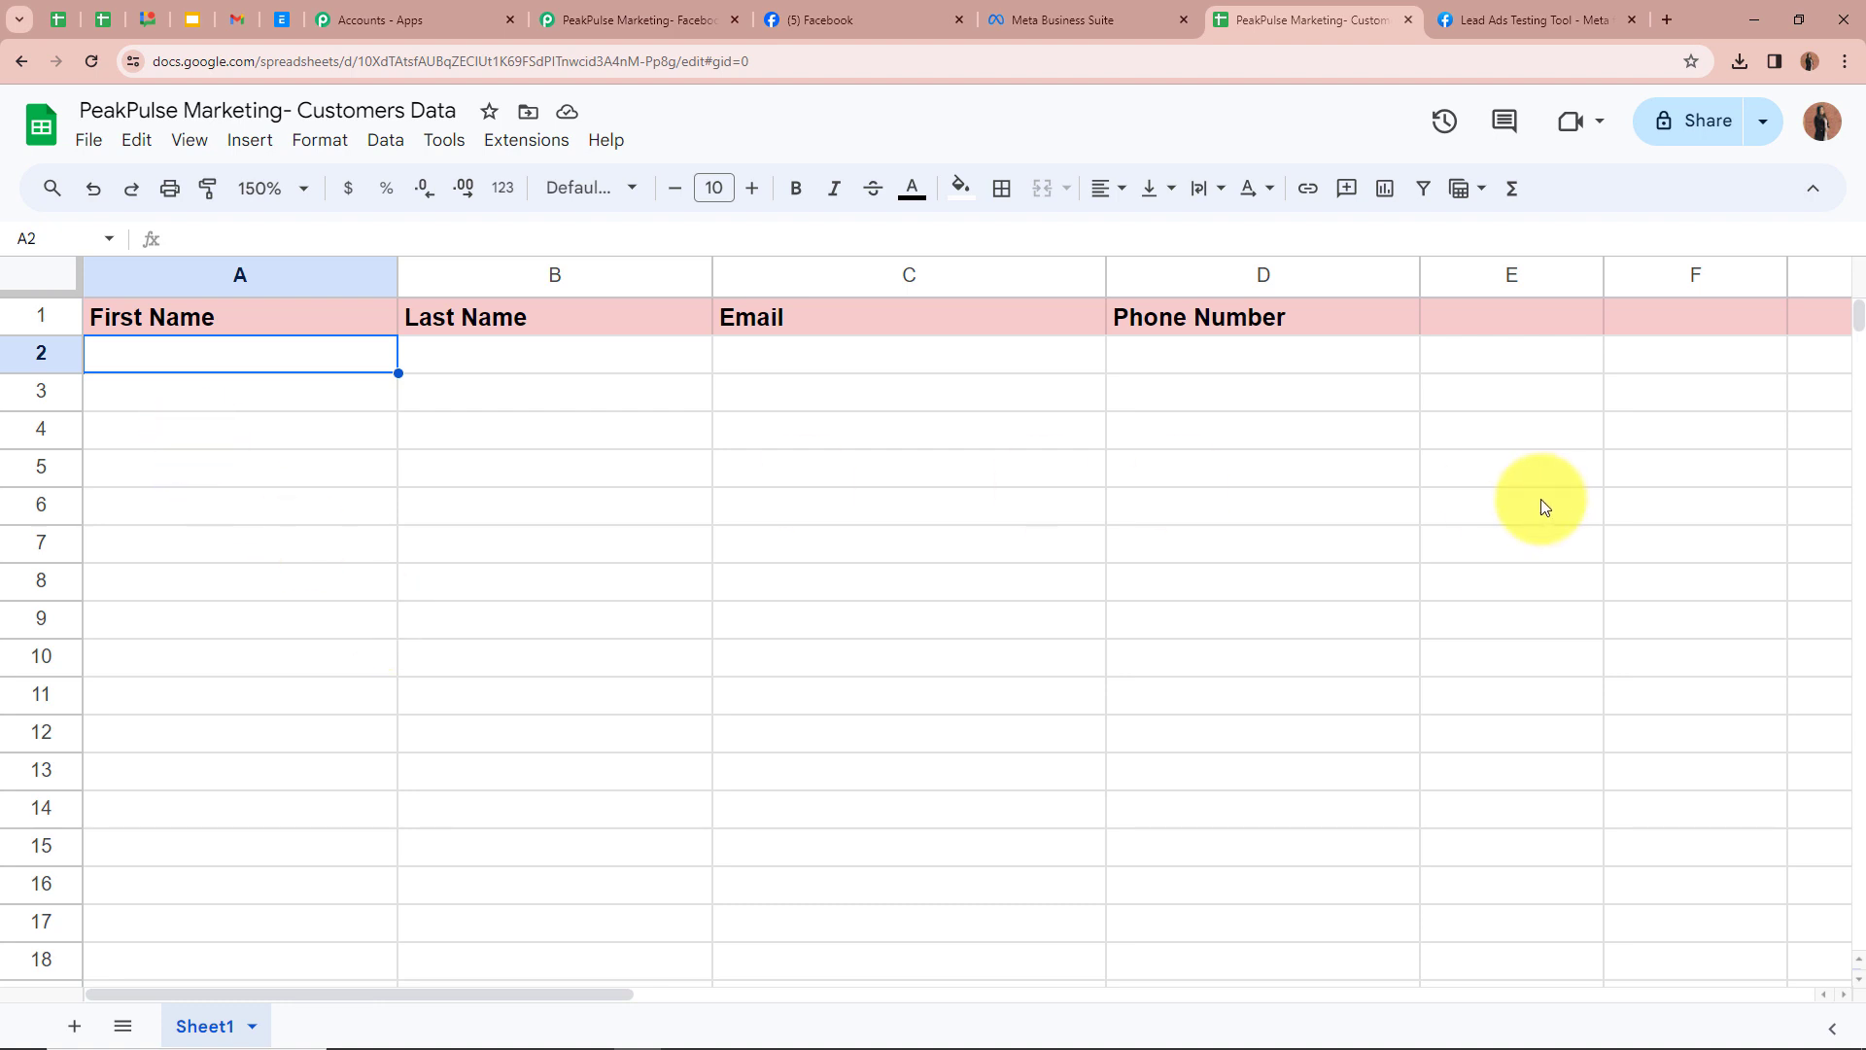
pyautogui.click(631, 19)
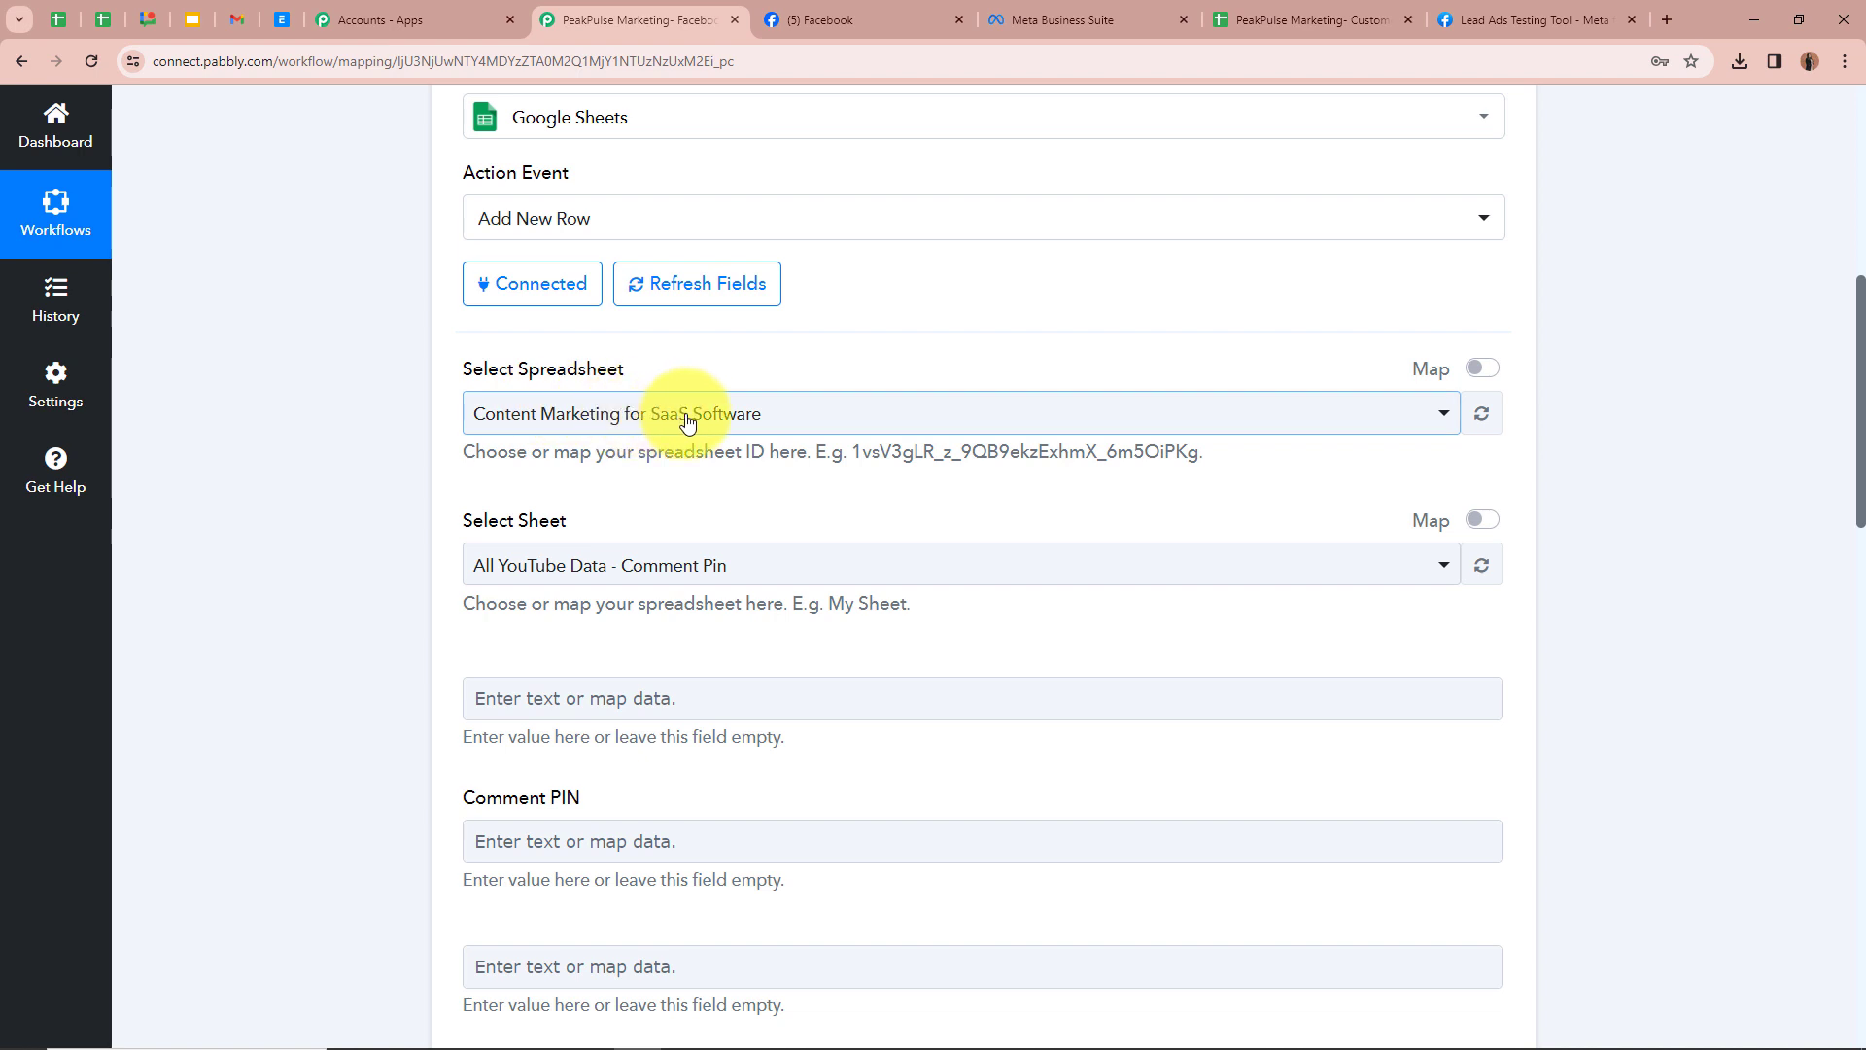
# Select the 'PeakPulse Marketing- Customers Data' spreadsheet, checking its sheet name in the spreadsheet tab.
pyautogui.click(729, 417)
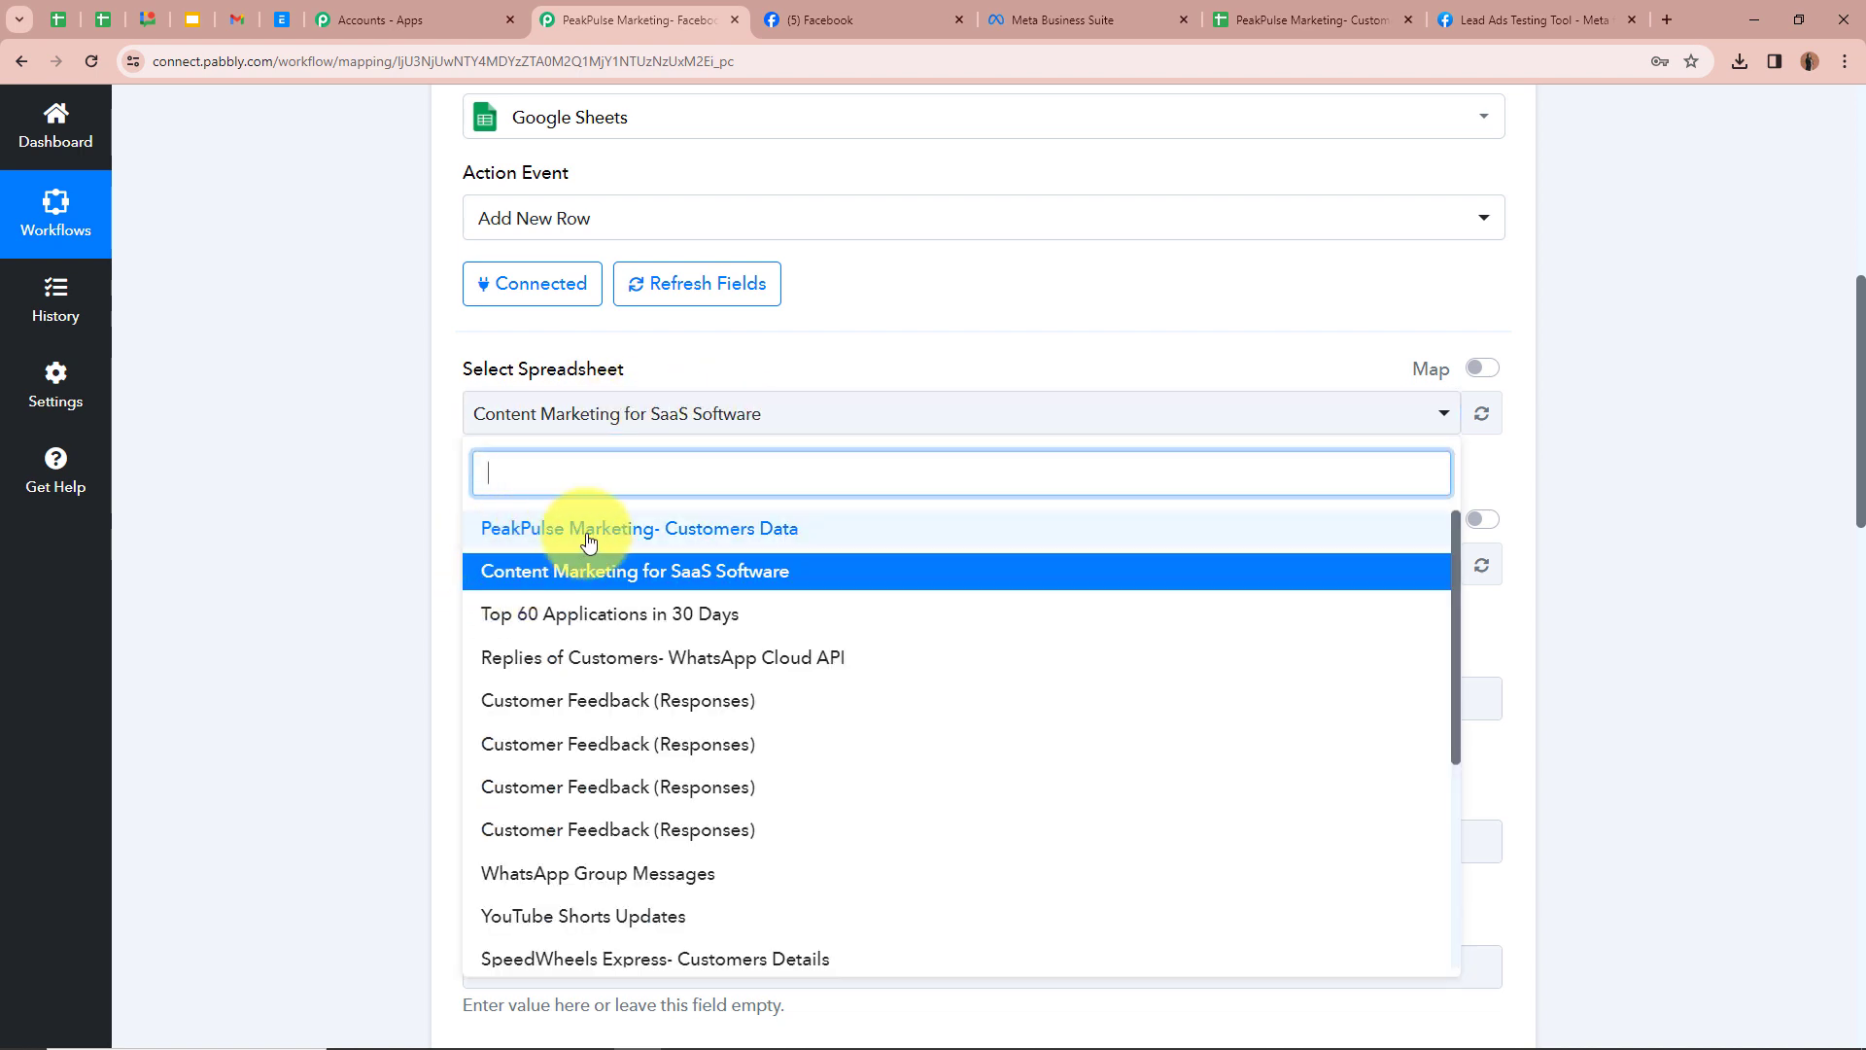
pyautogui.click(769, 527)
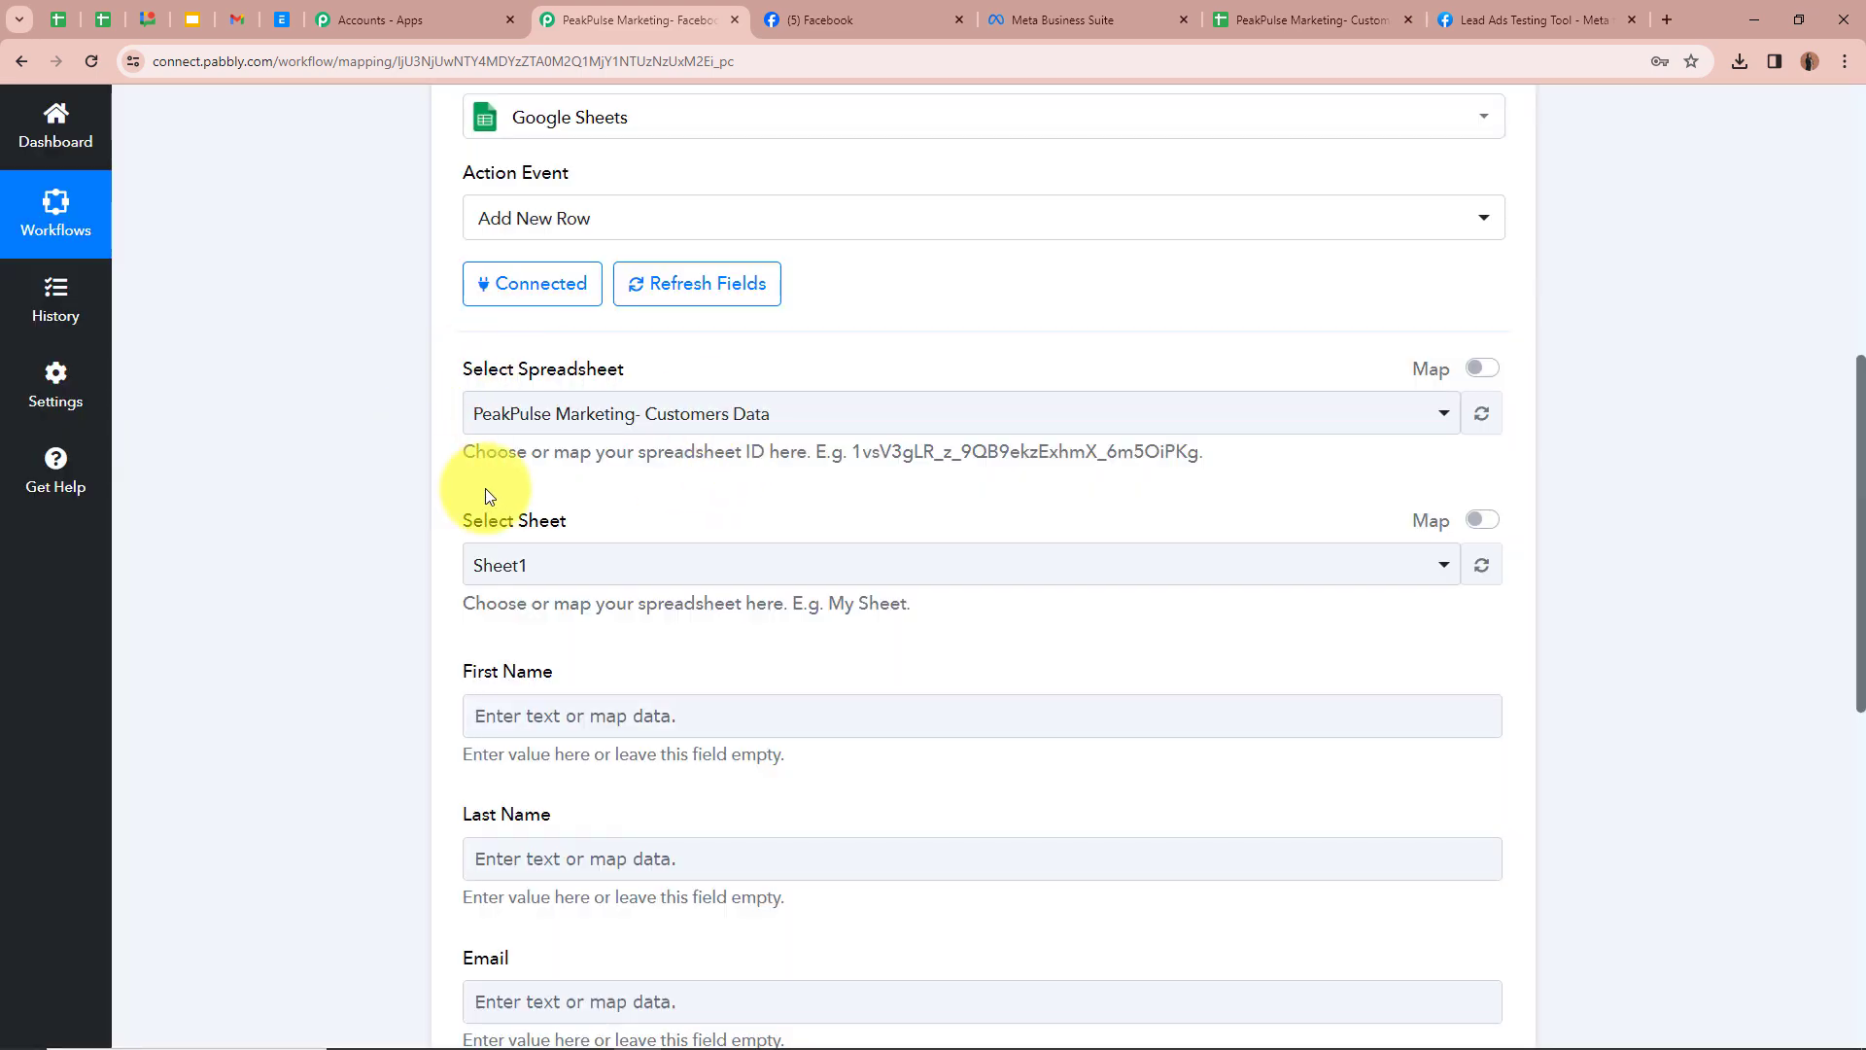
pyautogui.scroll(-3, 485, 489)
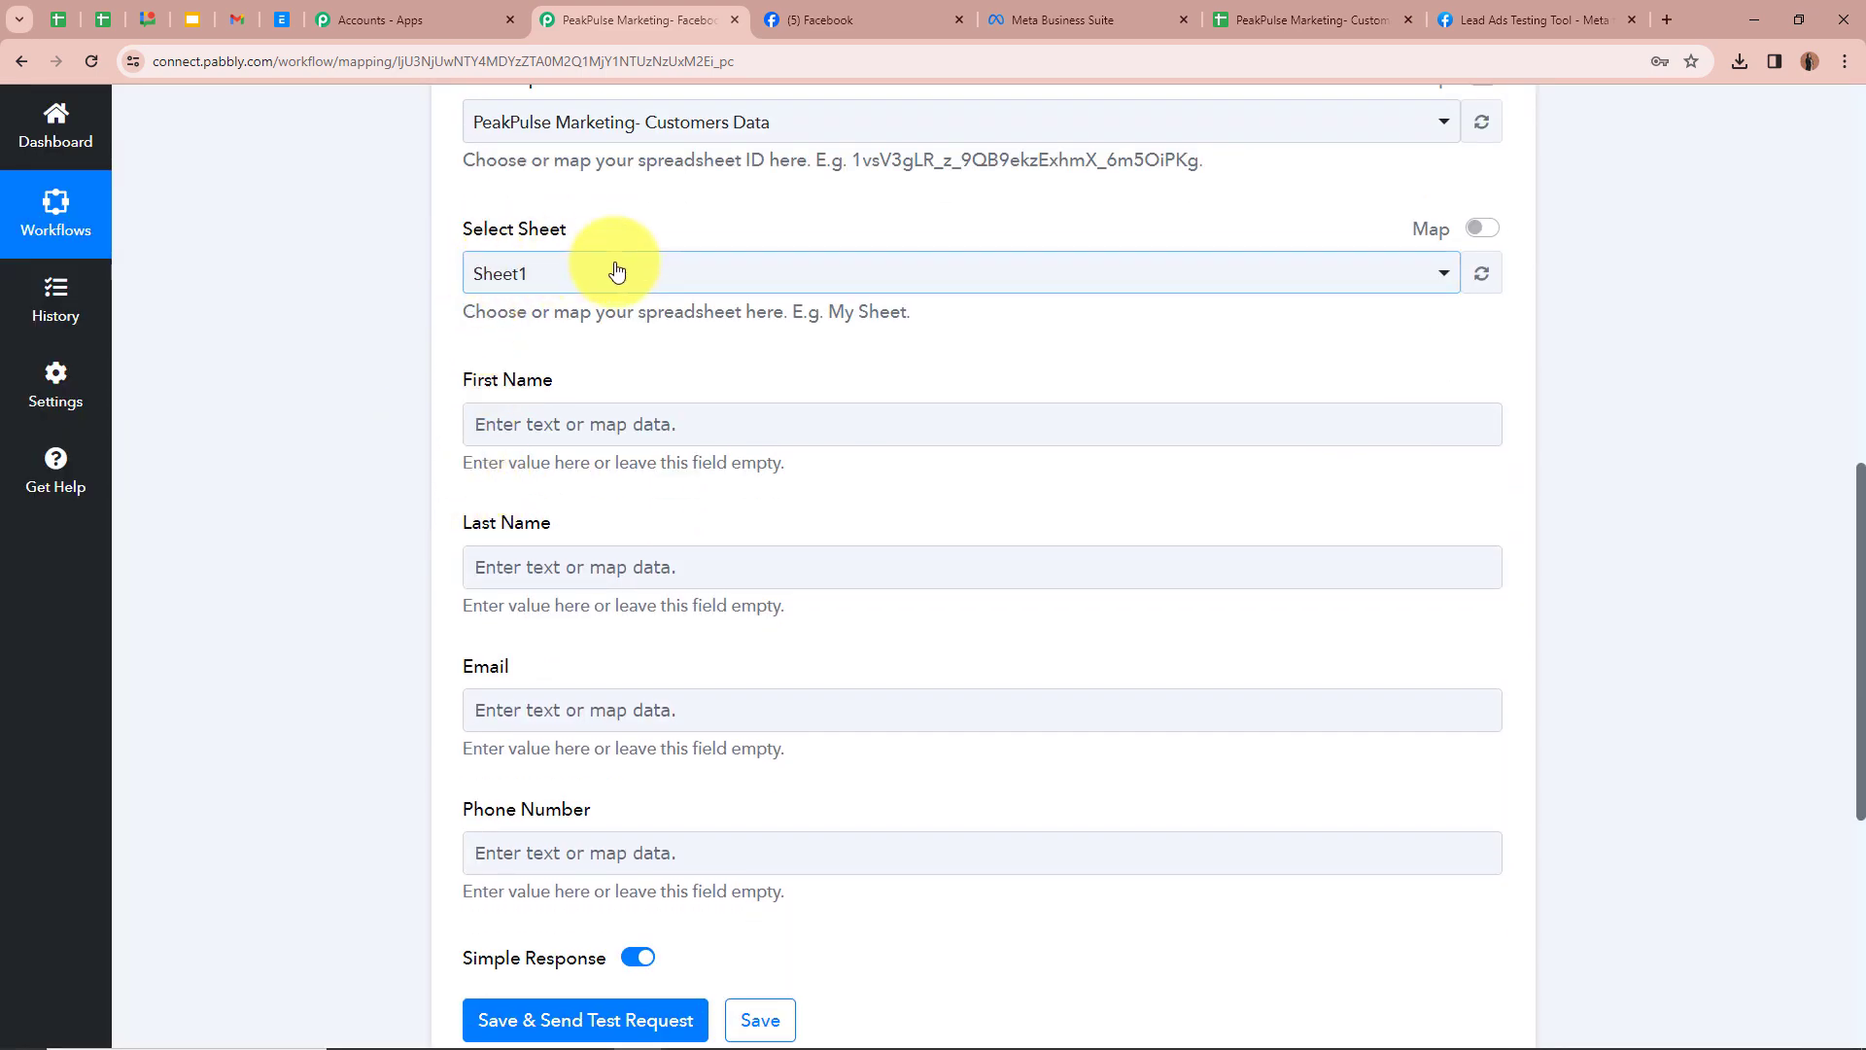
pyautogui.click(1312, 19)
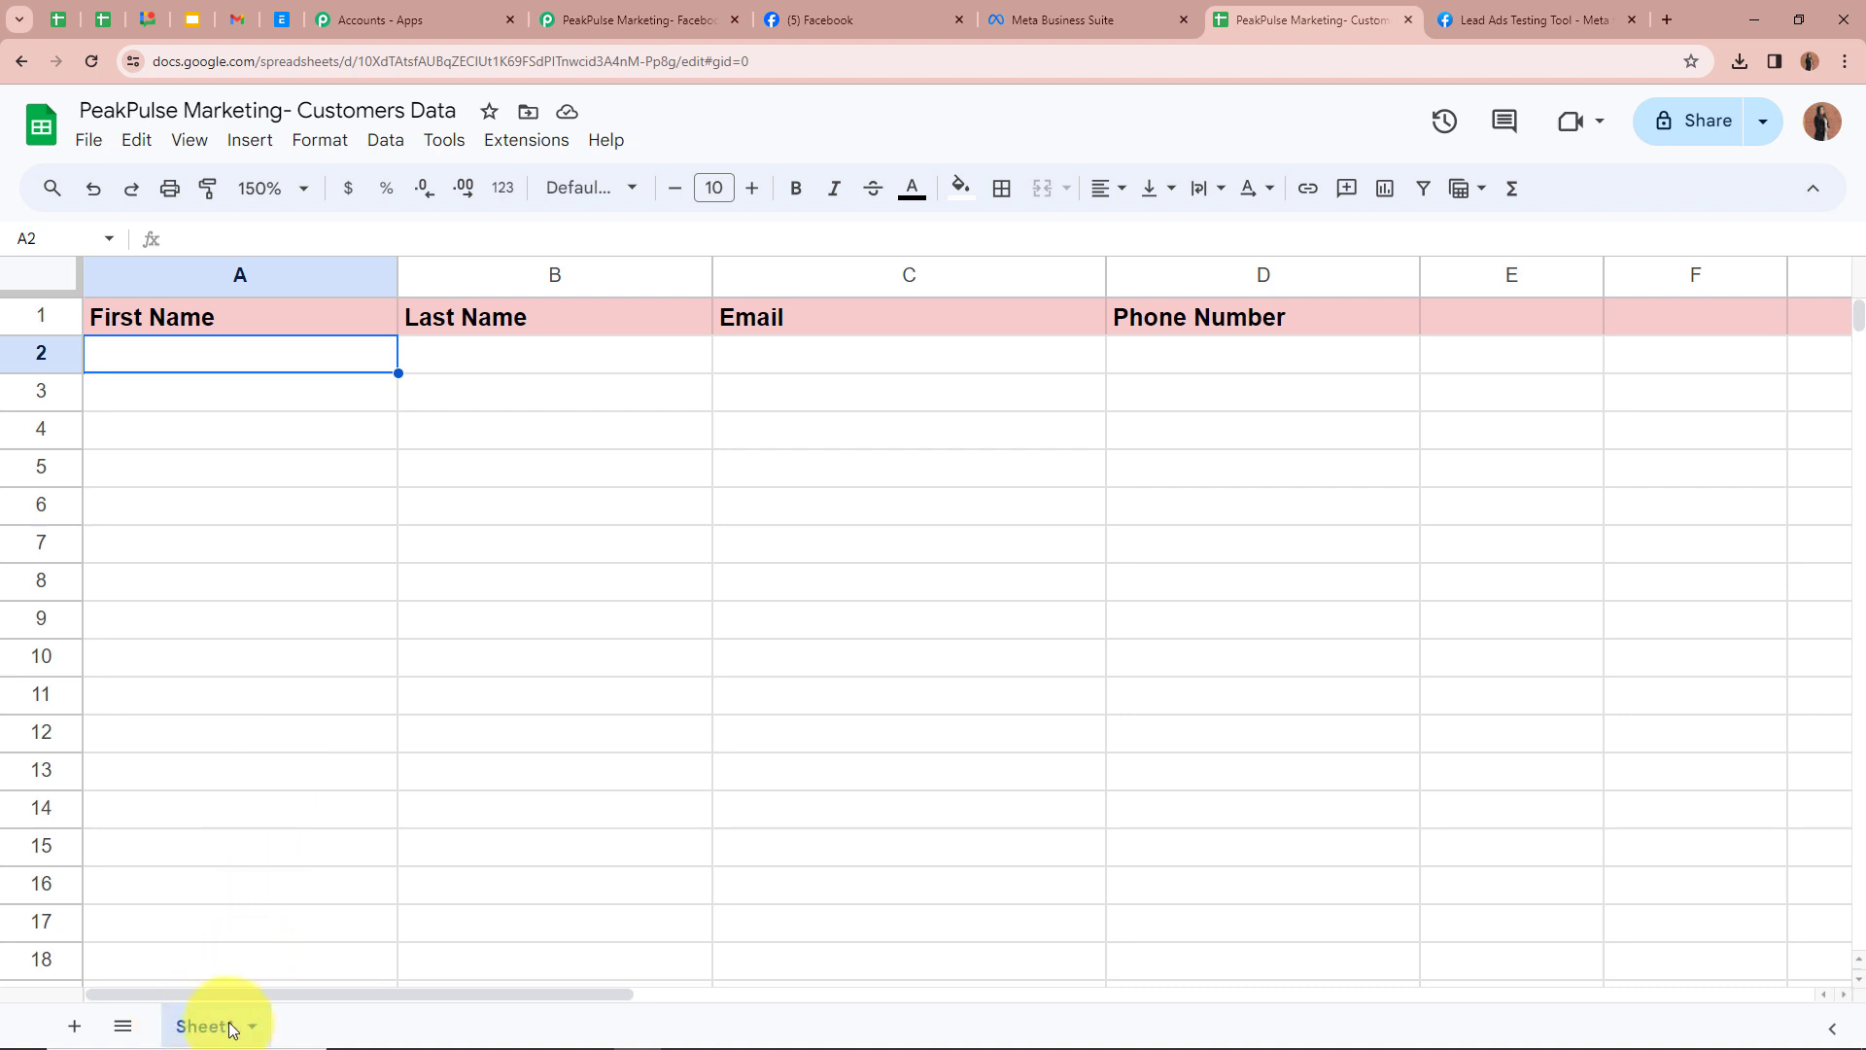
pyautogui.click(642, 19)
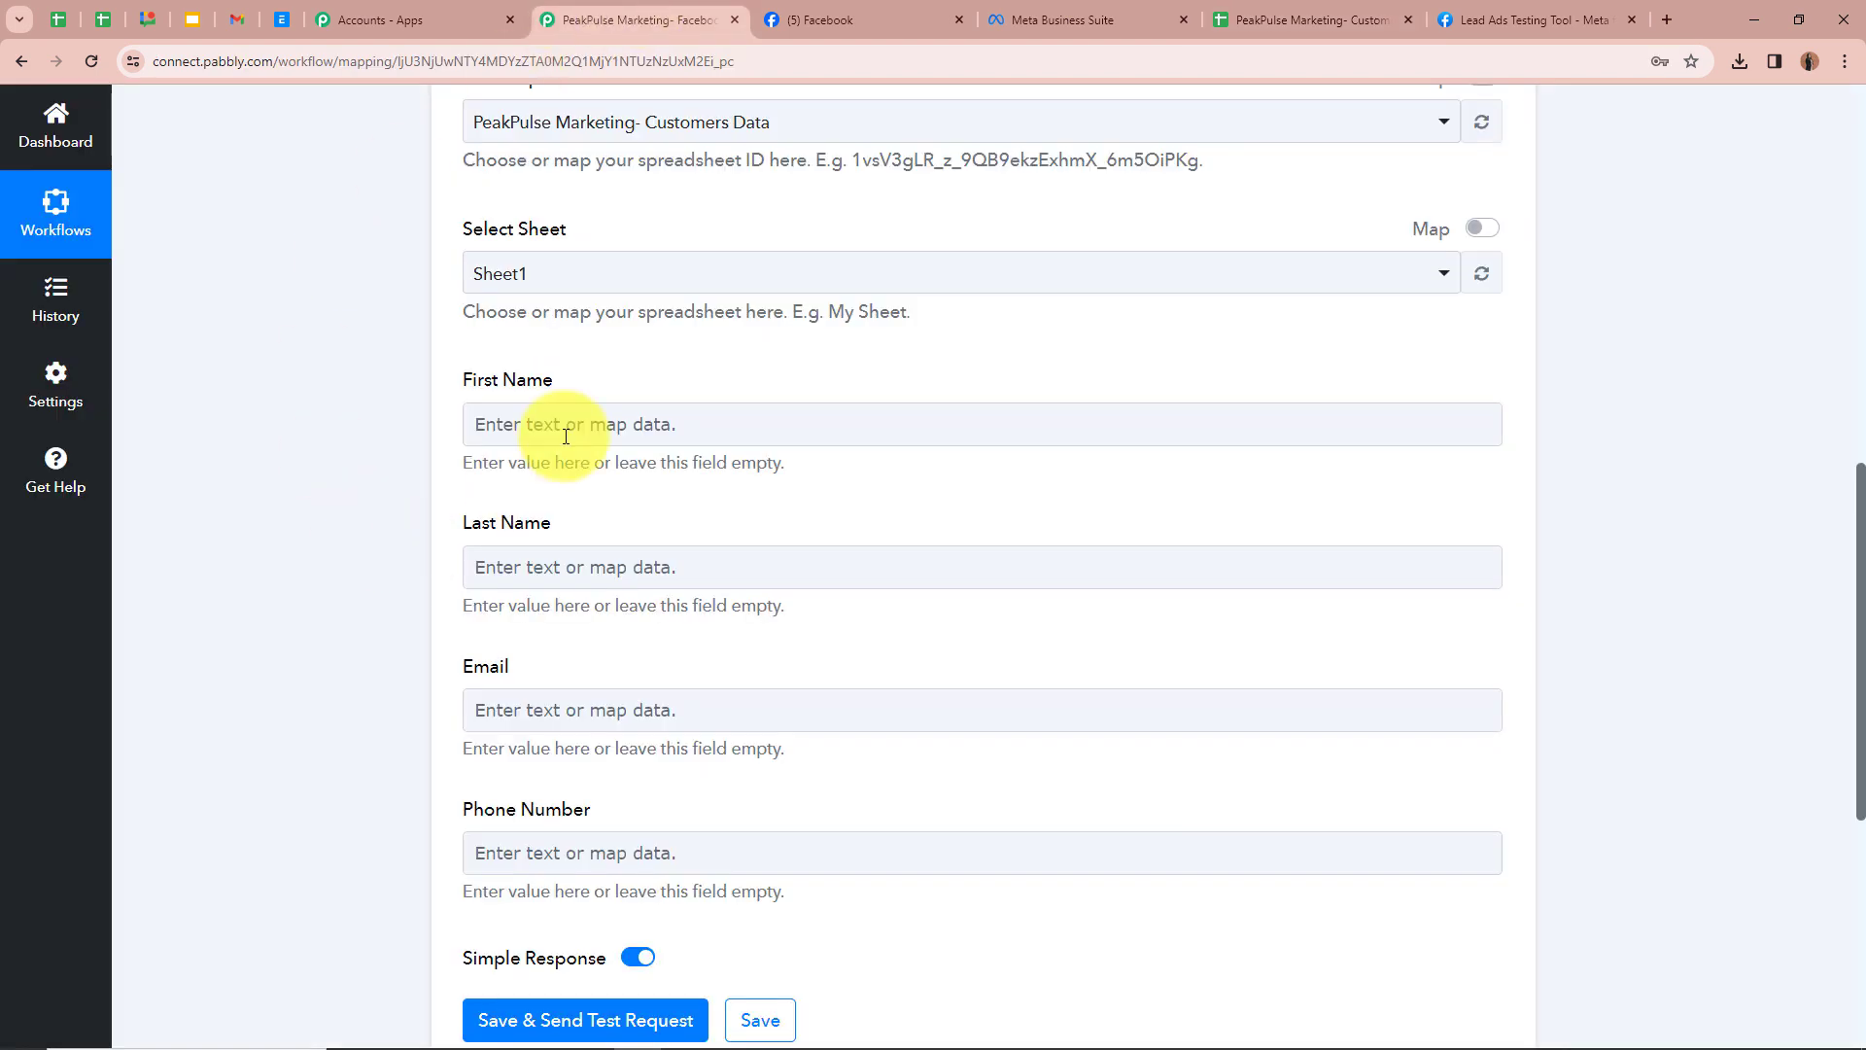
# Pick Sheet1 as the target sheet, review its four column fields, then view the spreadsheet.
pyautogui.click(547, 292)
pyautogui.click(534, 381)
pyautogui.scroll(2, 389, 301)
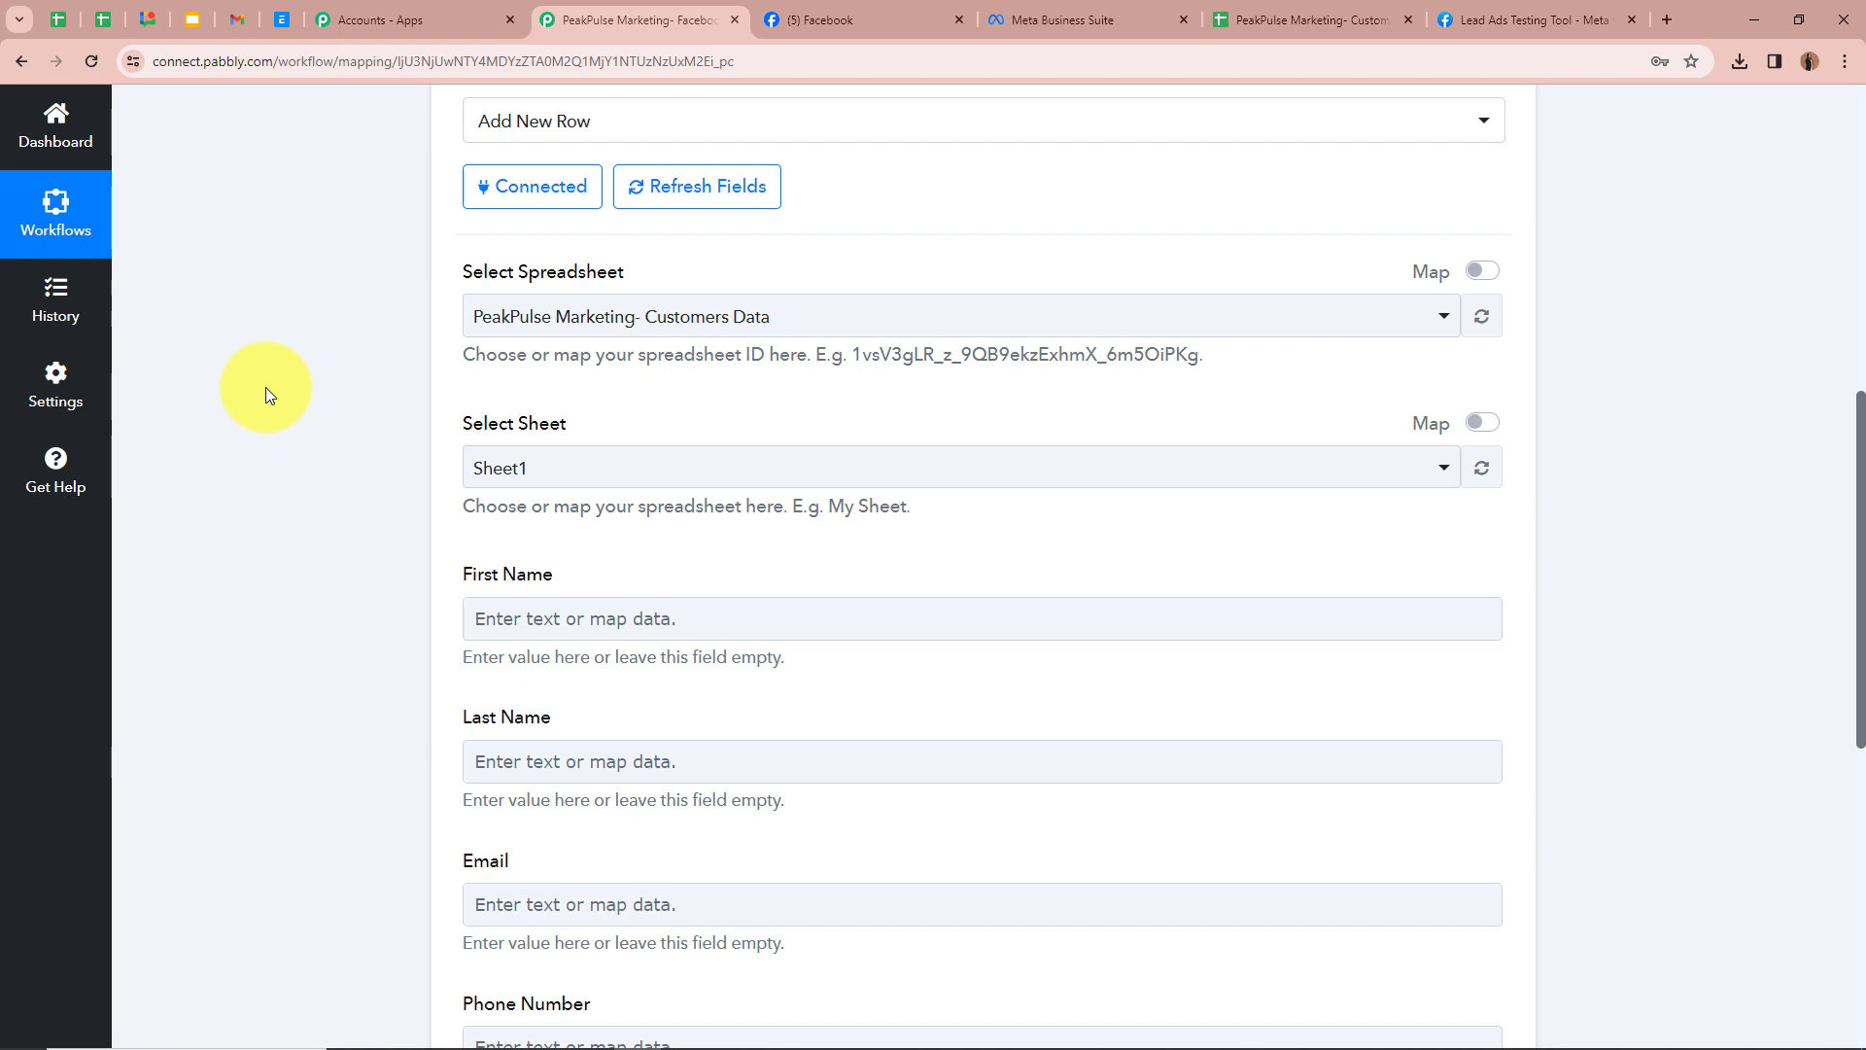
pyautogui.scroll(-2, 335, 468)
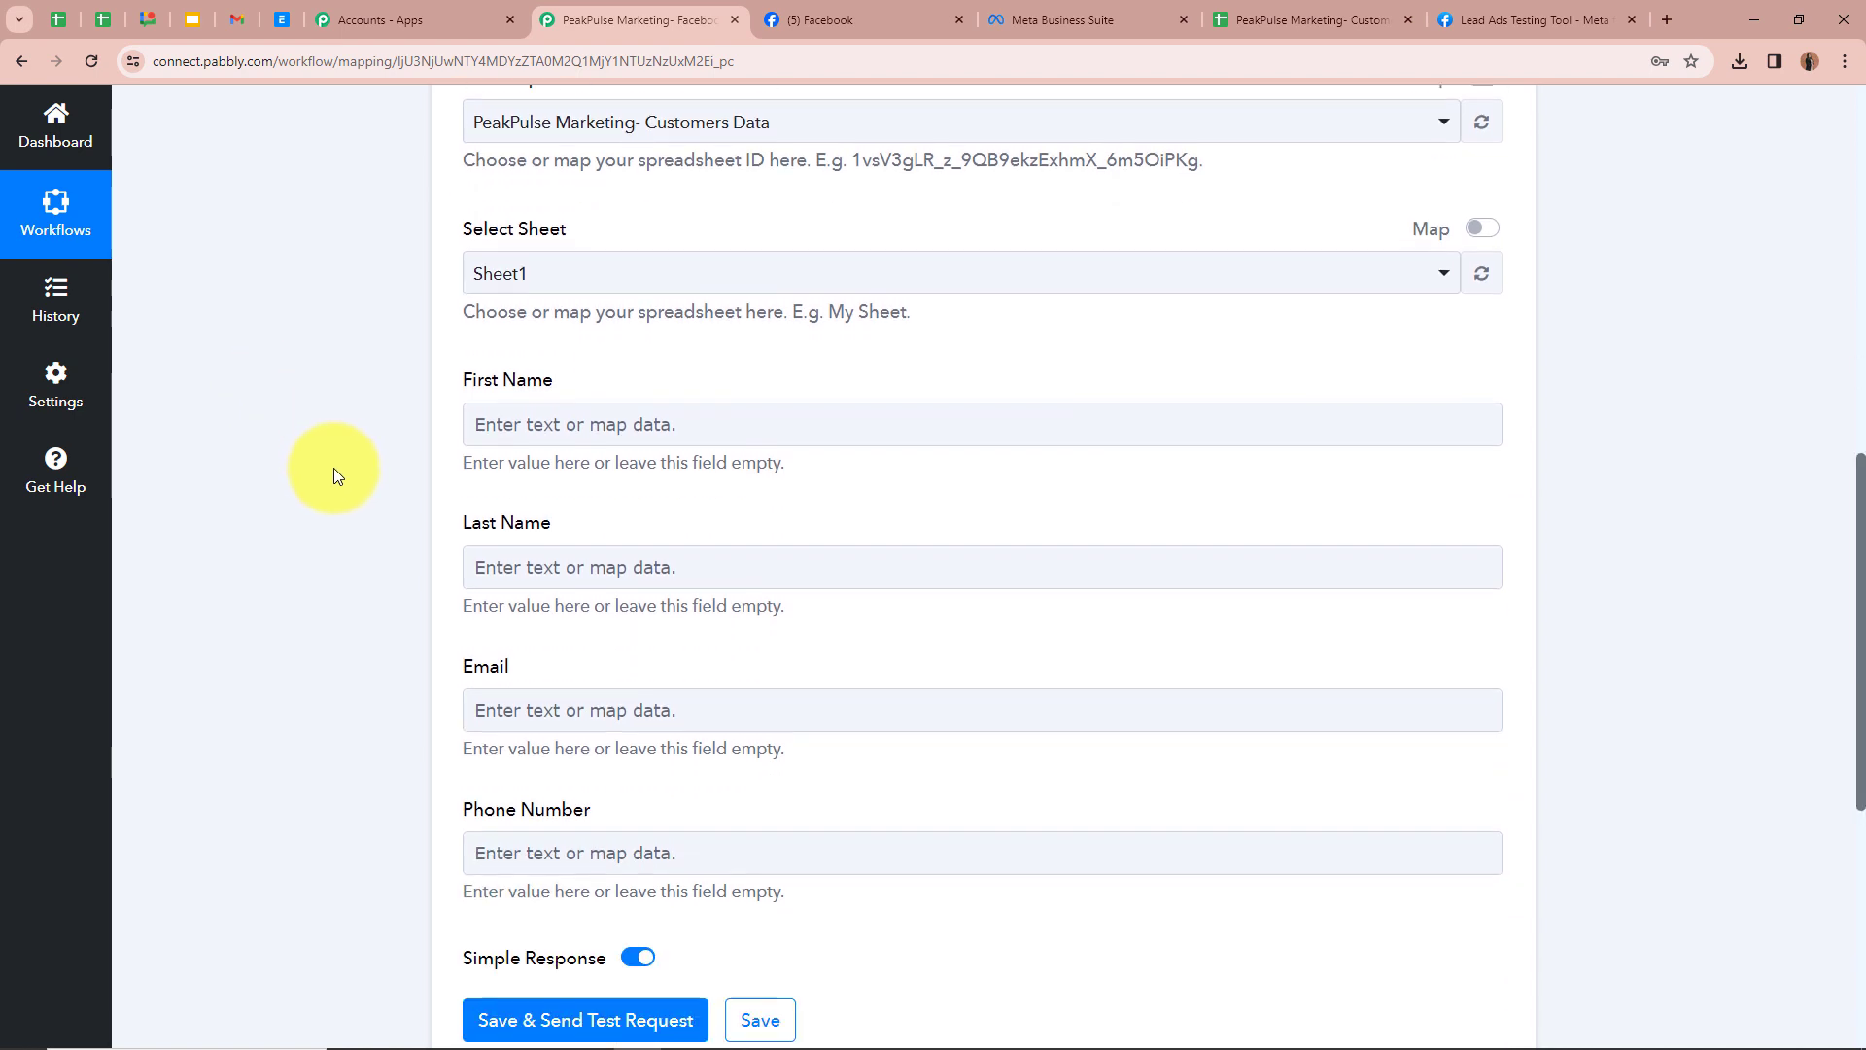
pyautogui.scroll(-1, 360, 416)
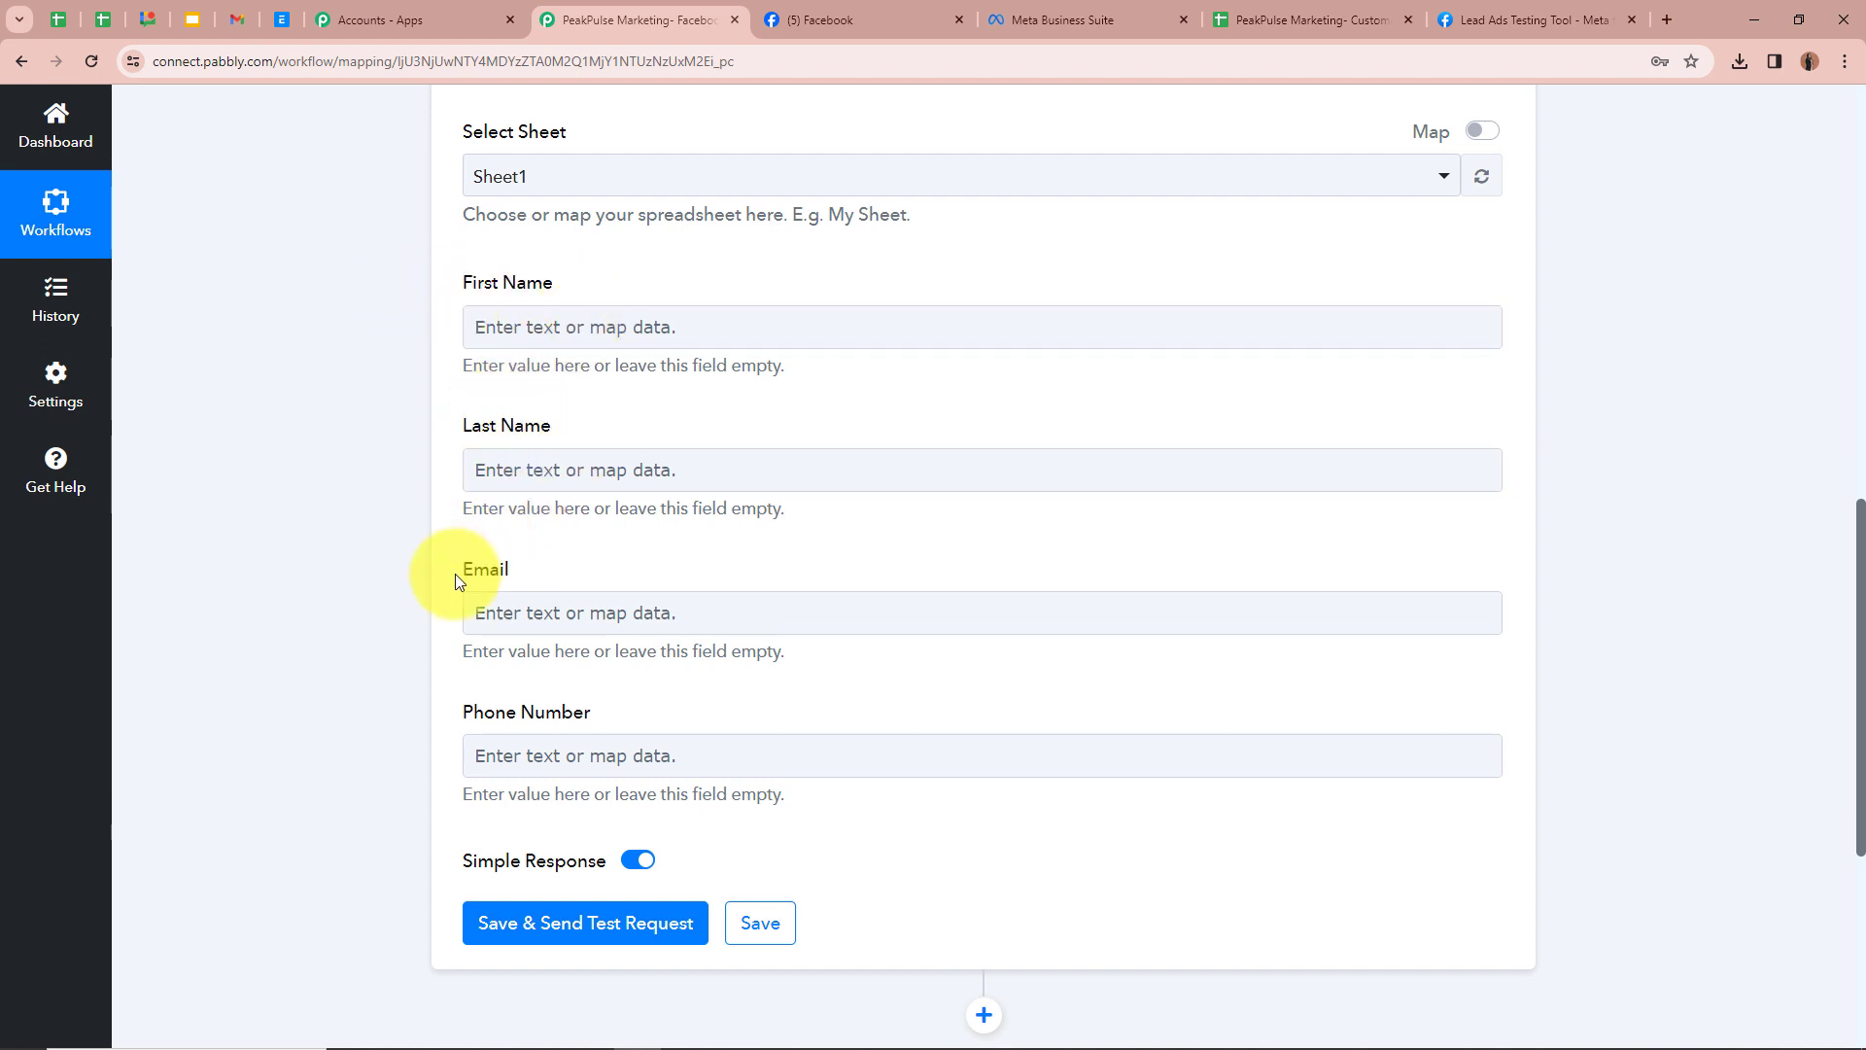
pyautogui.click(1293, 19)
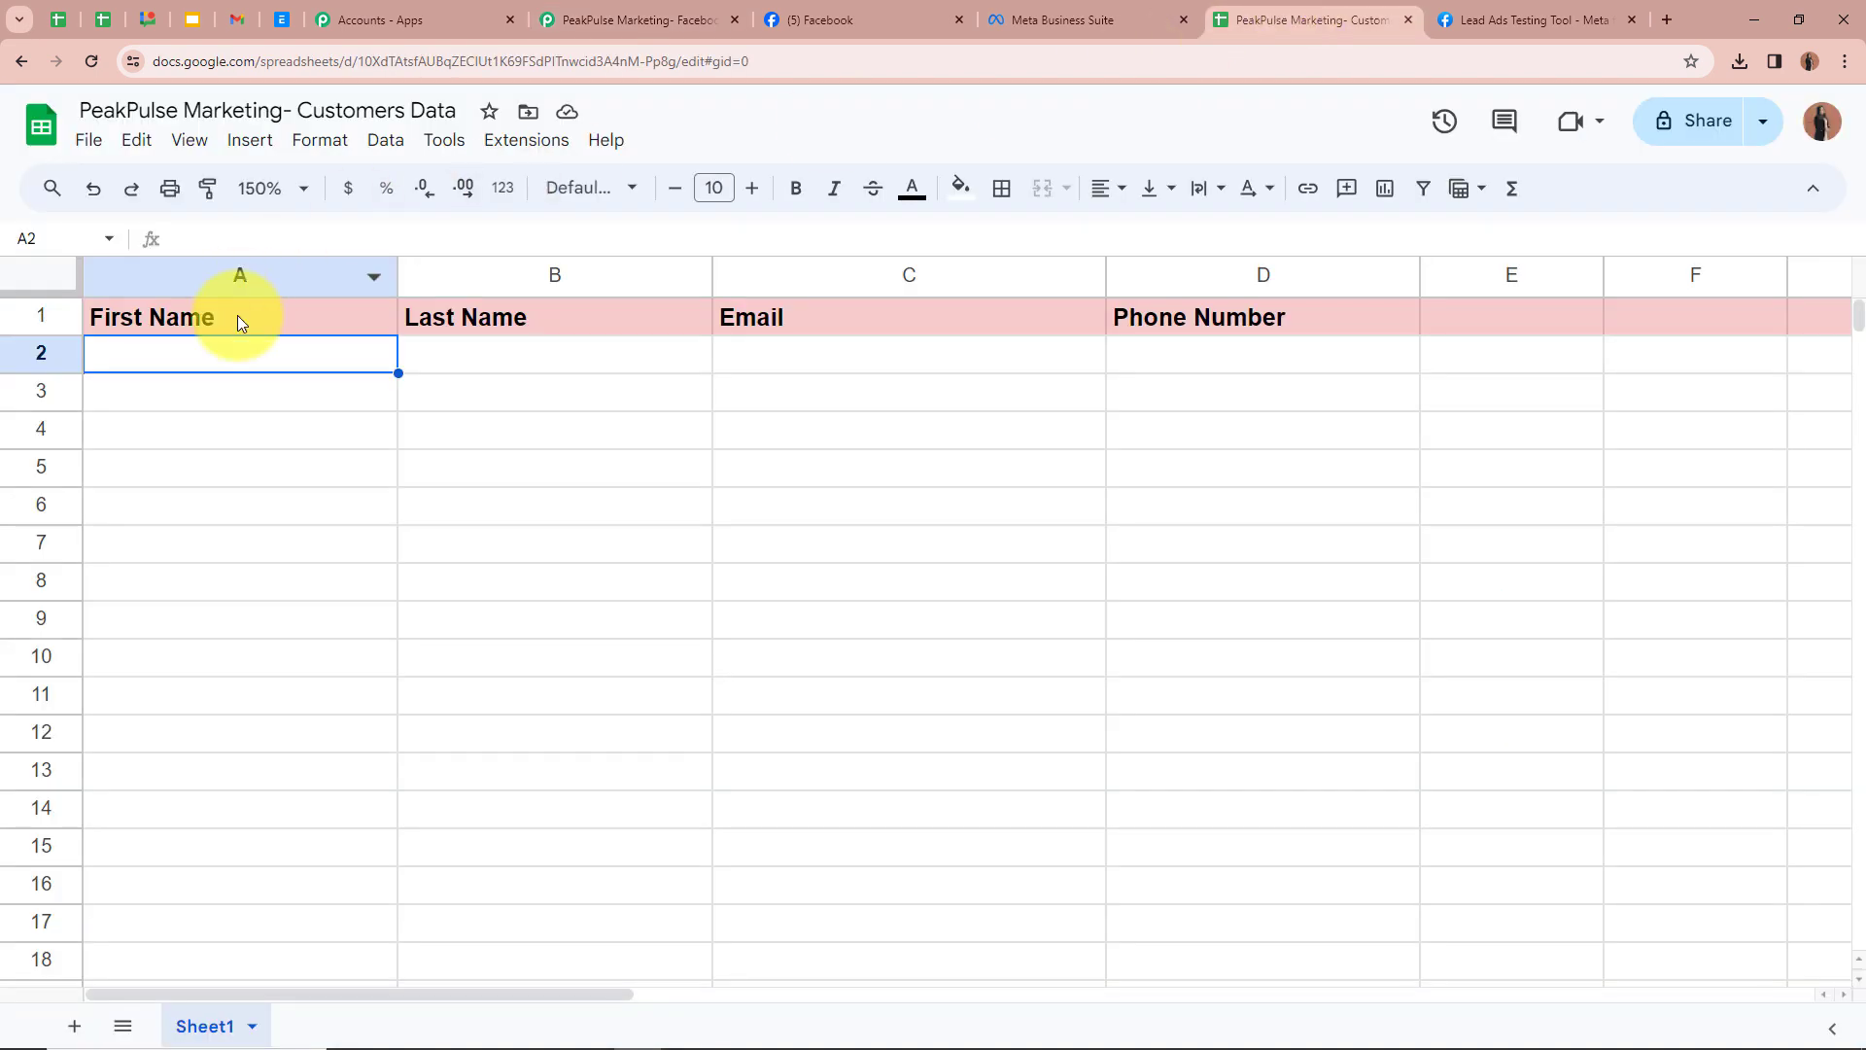
pyautogui.click(290, 313)
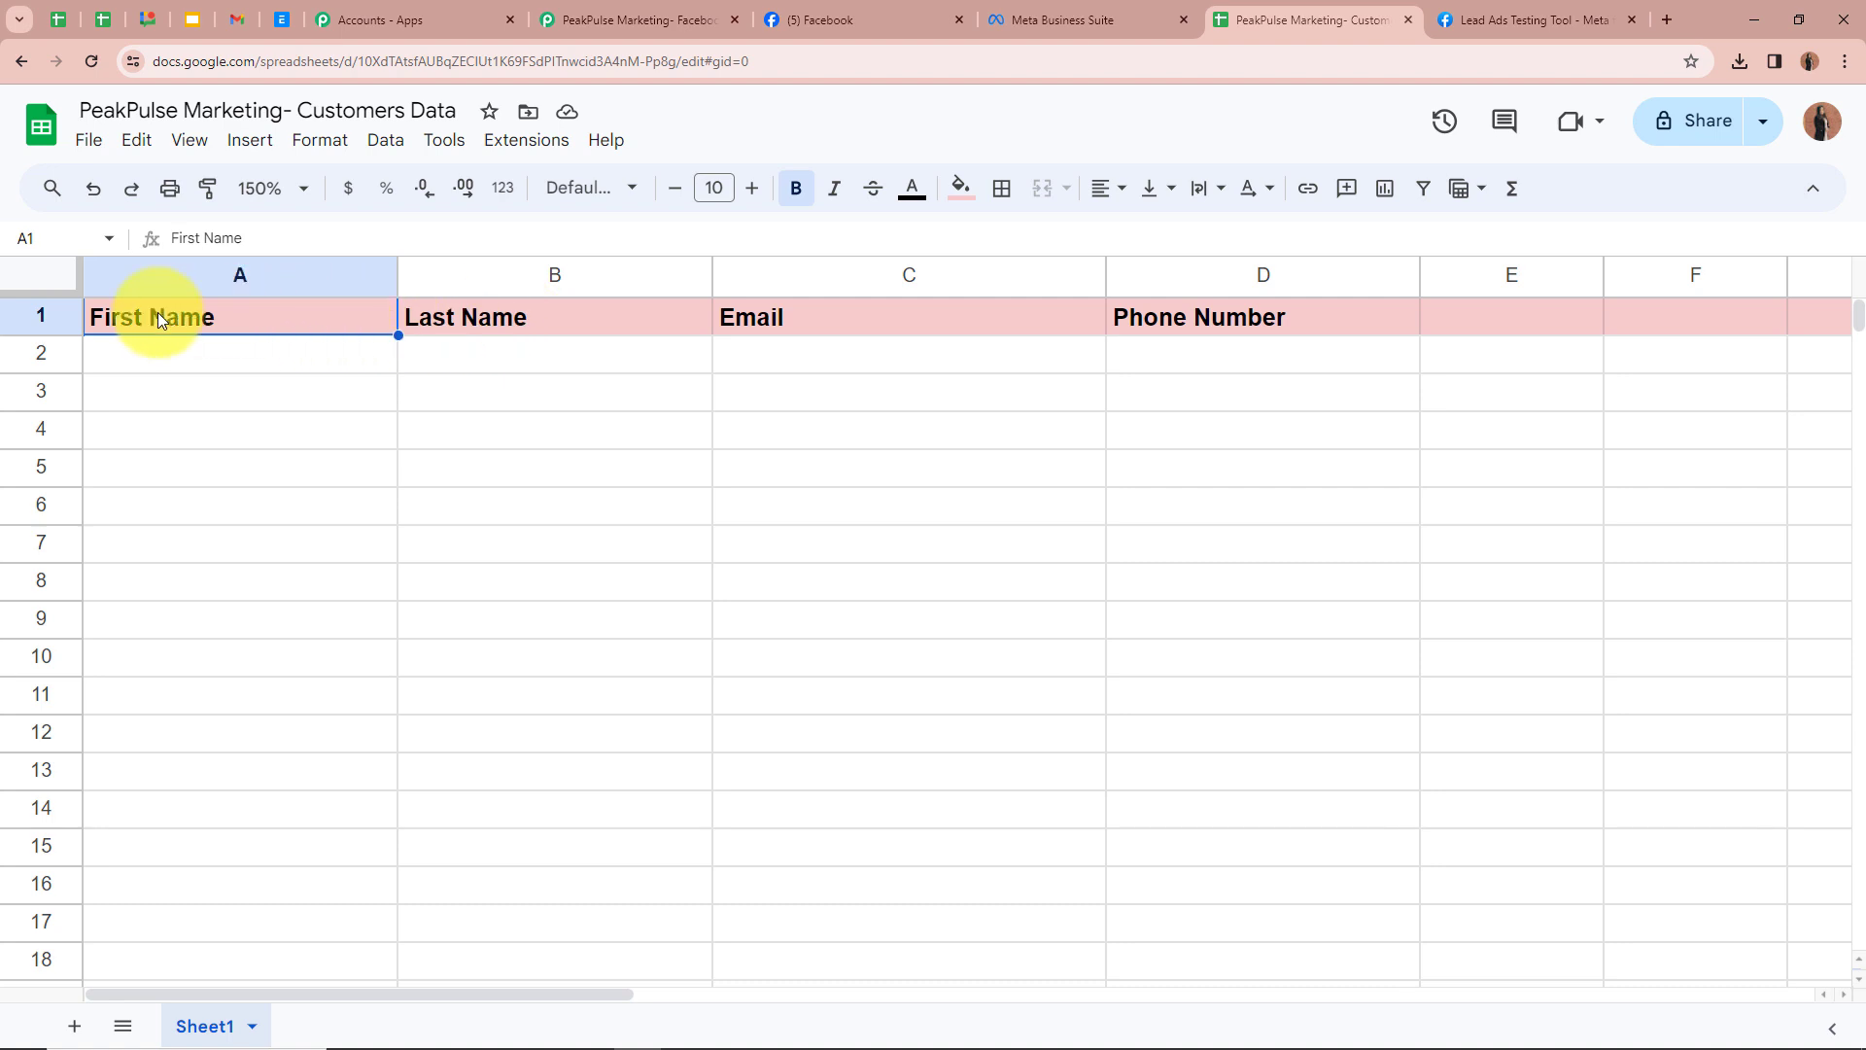
pyautogui.click(545, 326)
pyautogui.click(977, 329)
pyautogui.click(1347, 331)
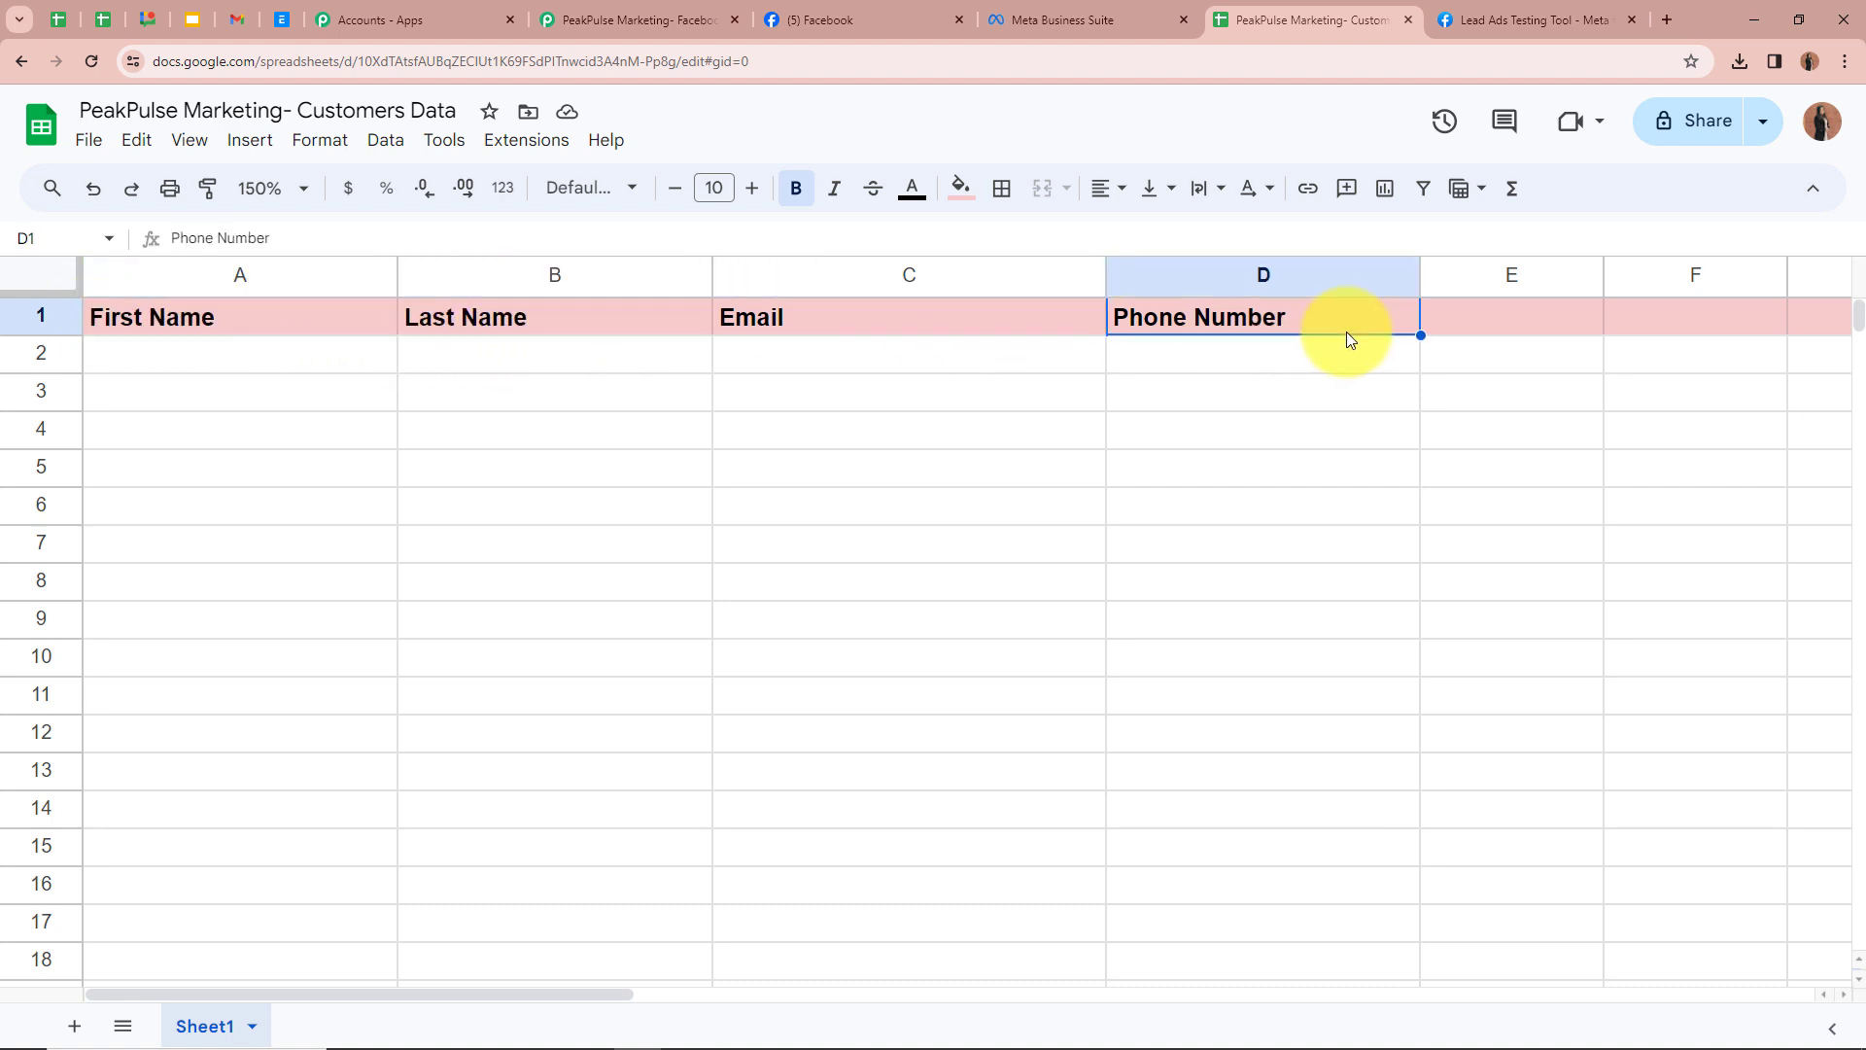
pyautogui.click(210, 367)
pyautogui.click(534, 374)
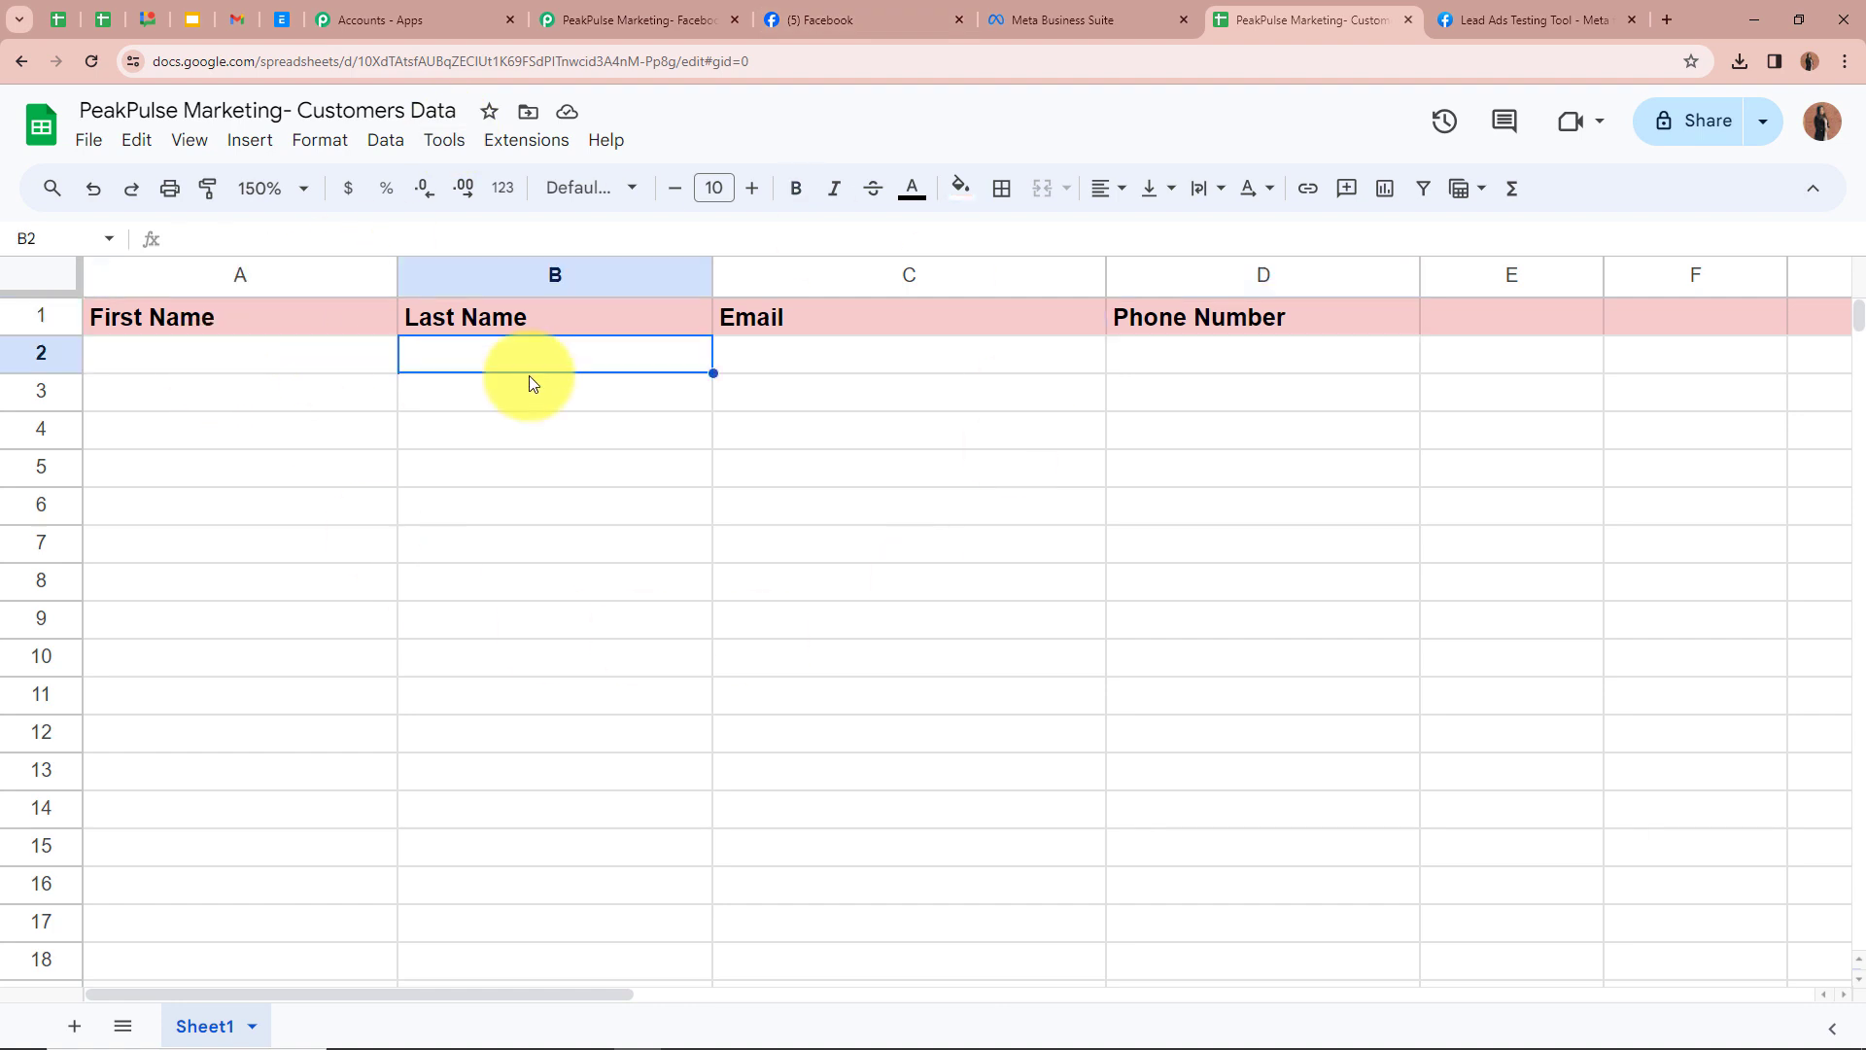
pyautogui.click(953, 369)
pyautogui.click(1236, 349)
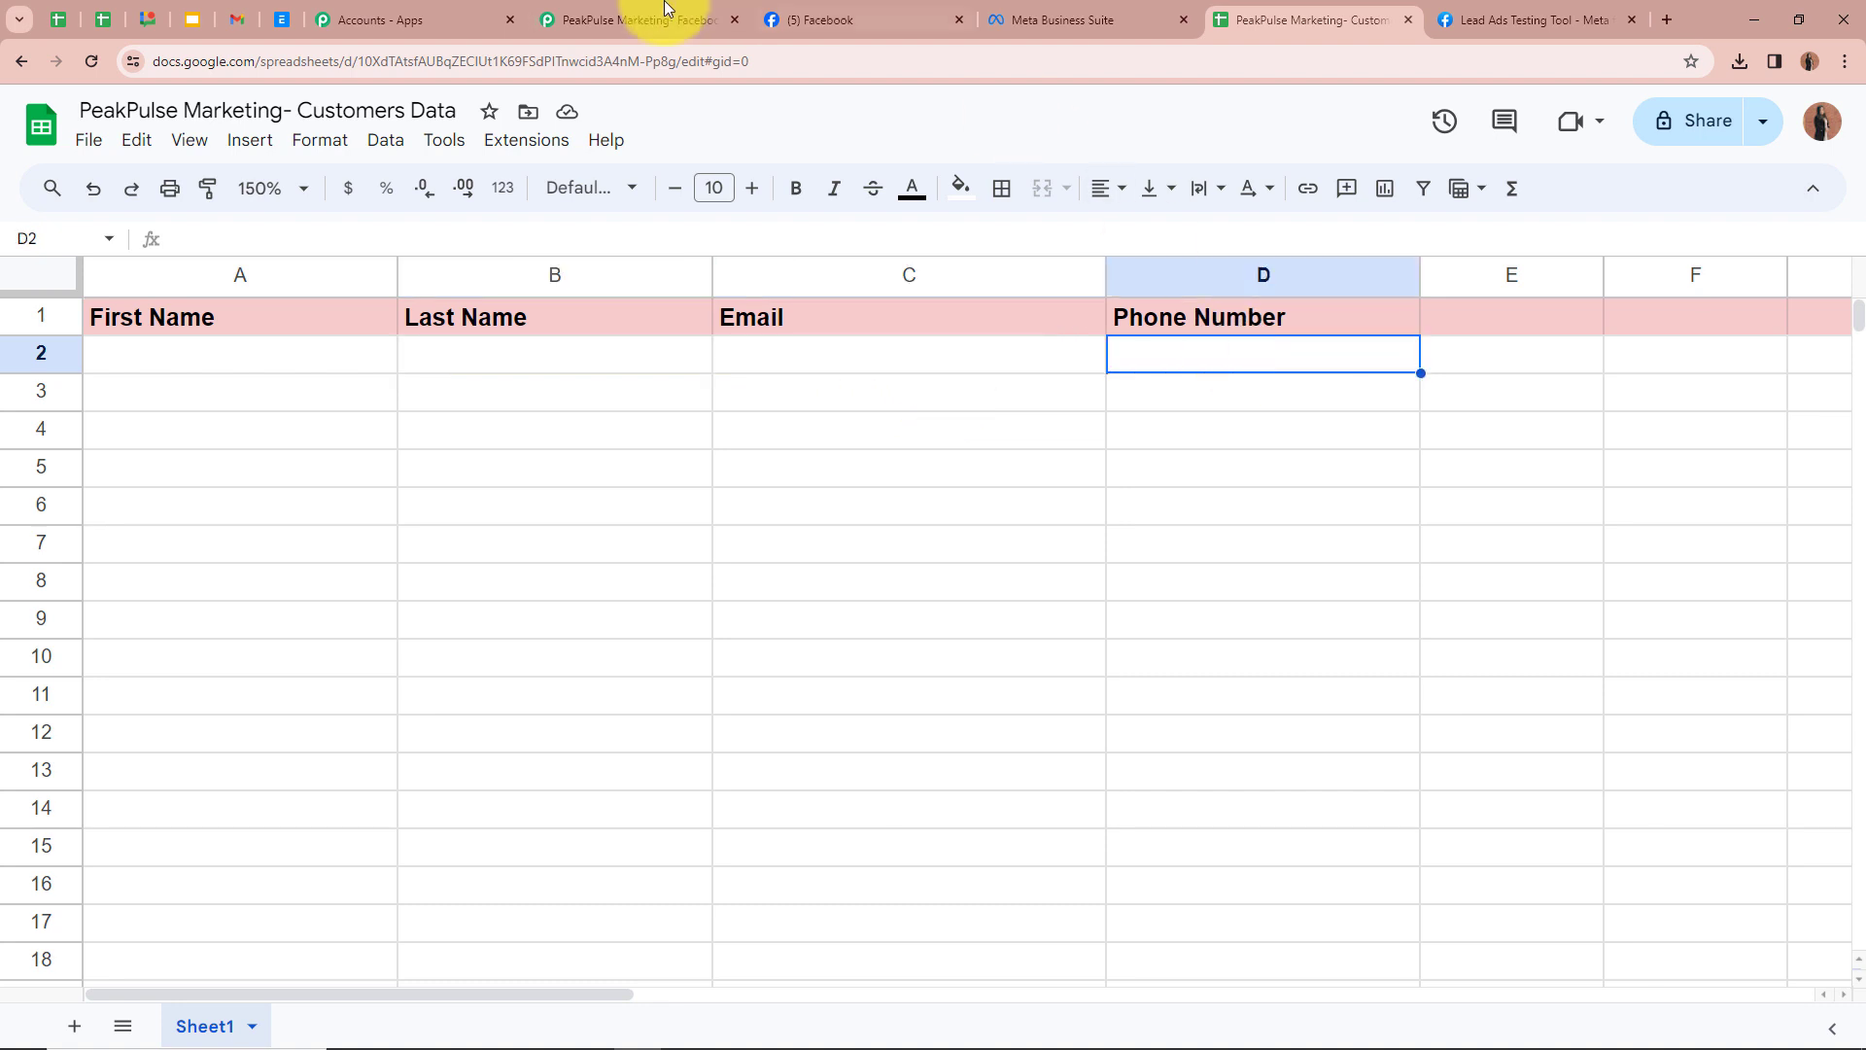
pyautogui.click(642, 19)
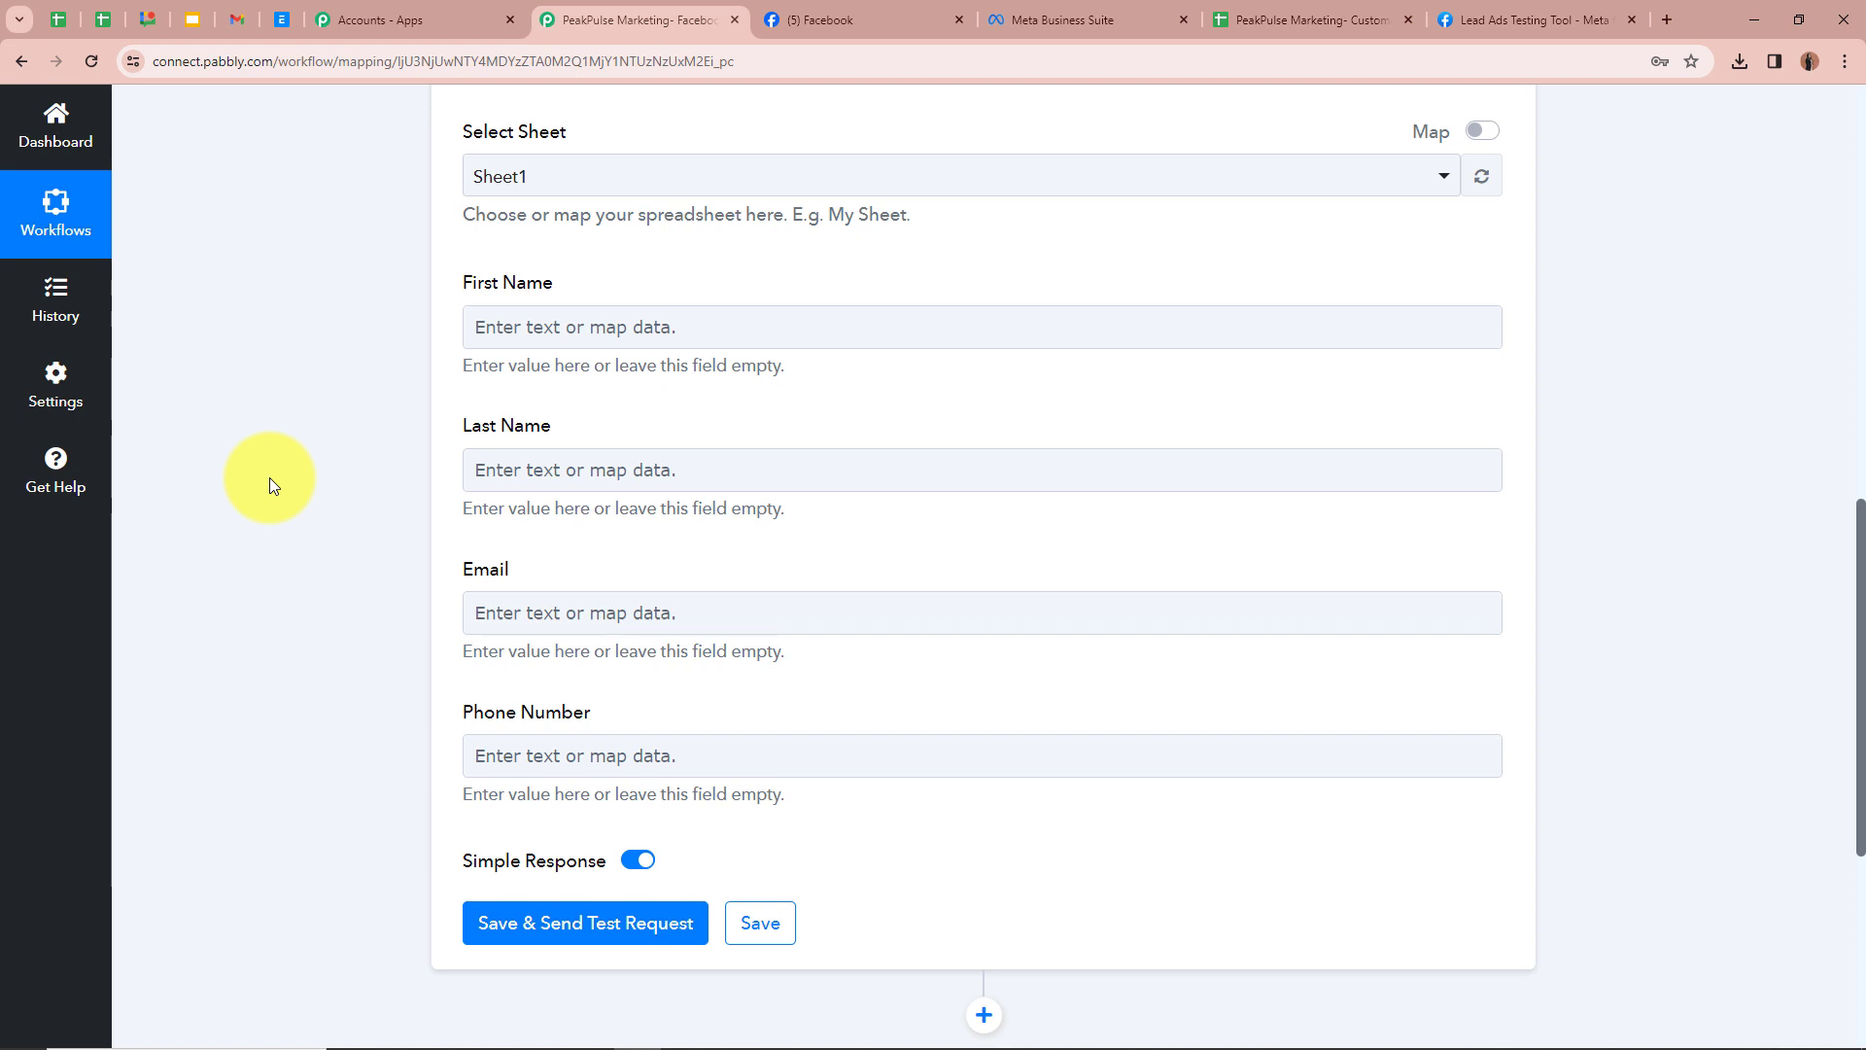
# Map Res4 First Name from Facebook Lead Ads: New Lead (Instant) into the First Name field.
pyautogui.click(655, 341)
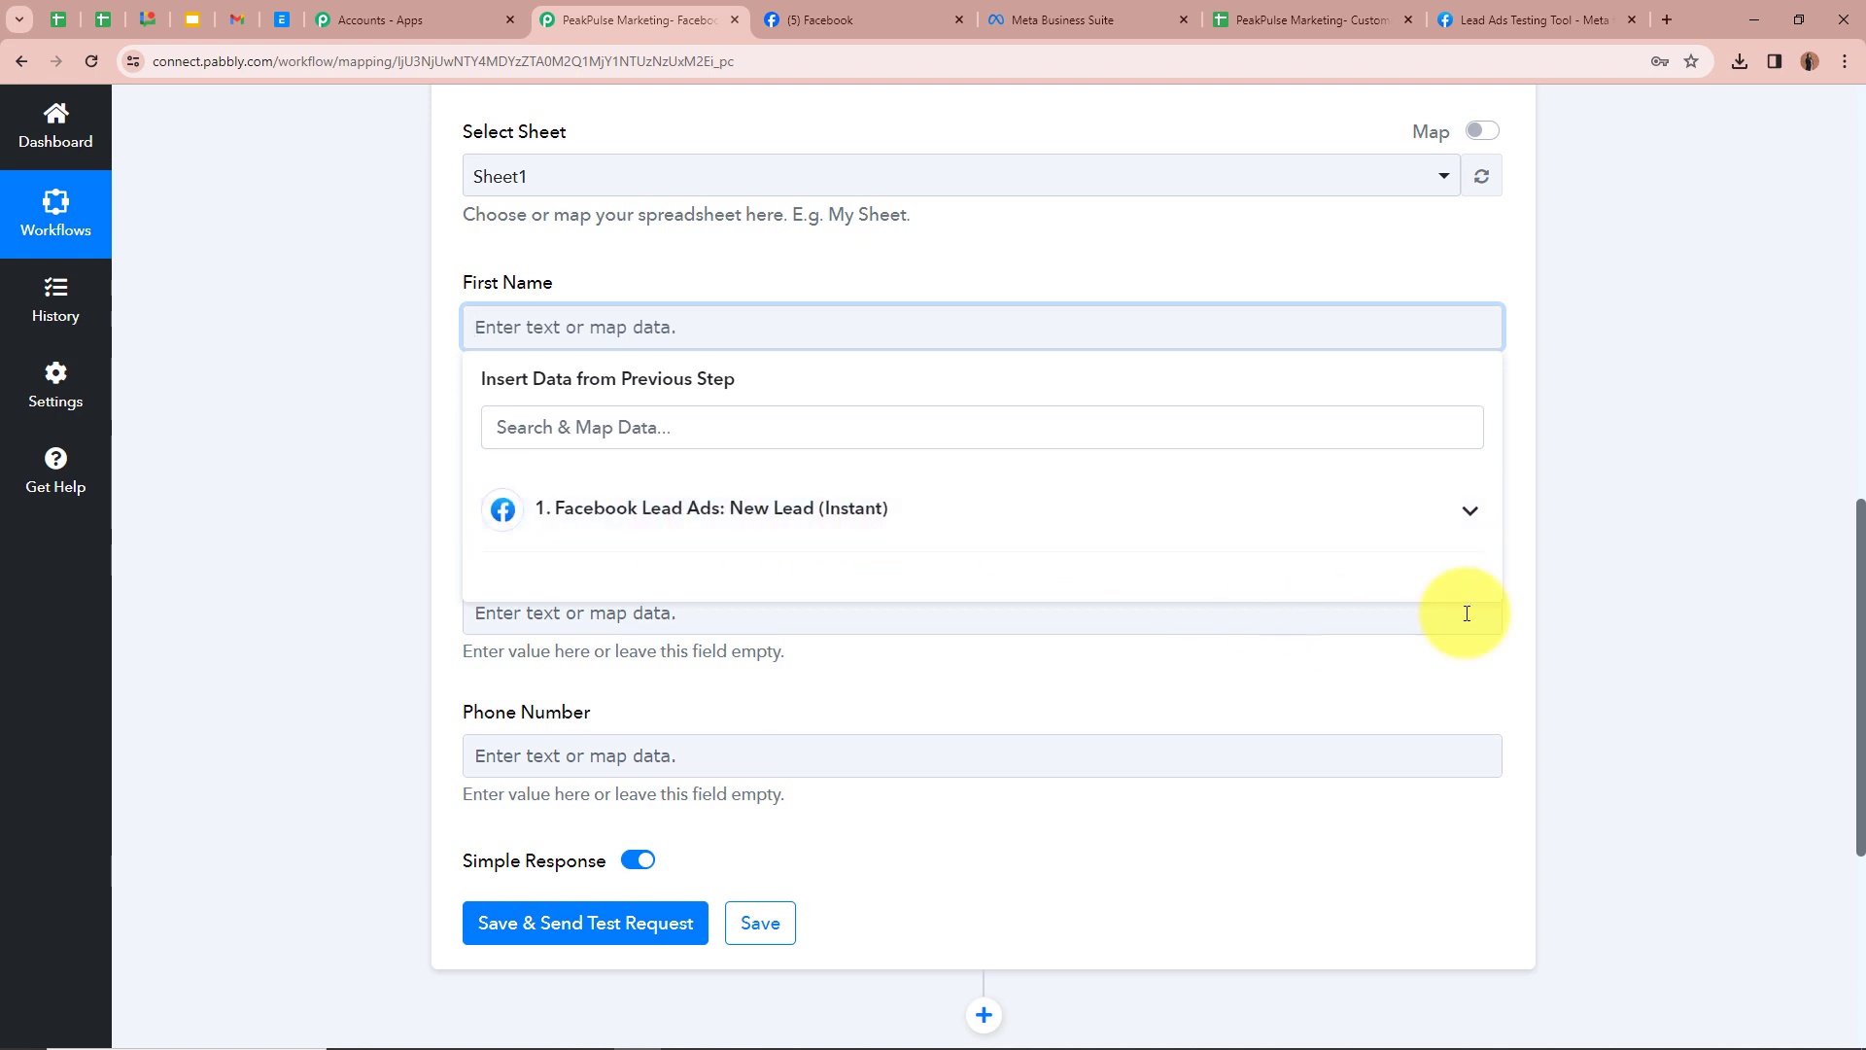
pyautogui.click(1471, 513)
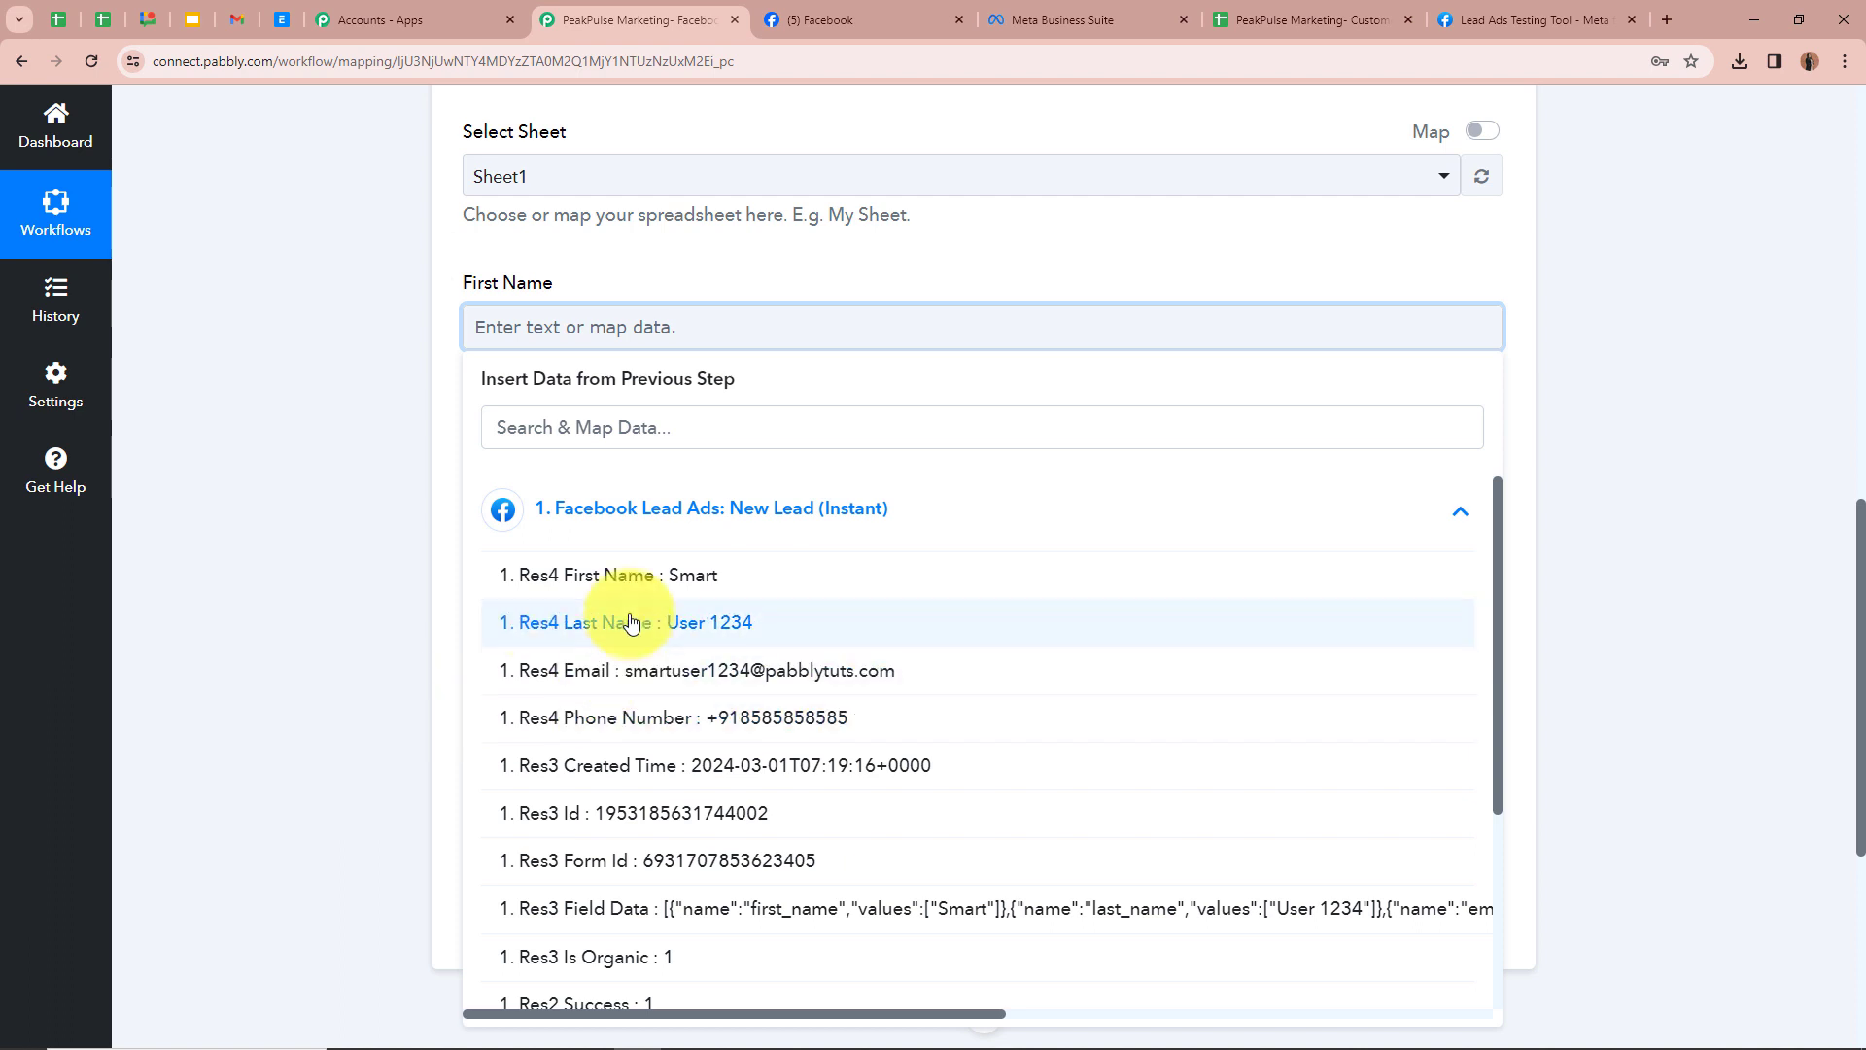
pyautogui.click(743, 584)
pyautogui.click(366, 398)
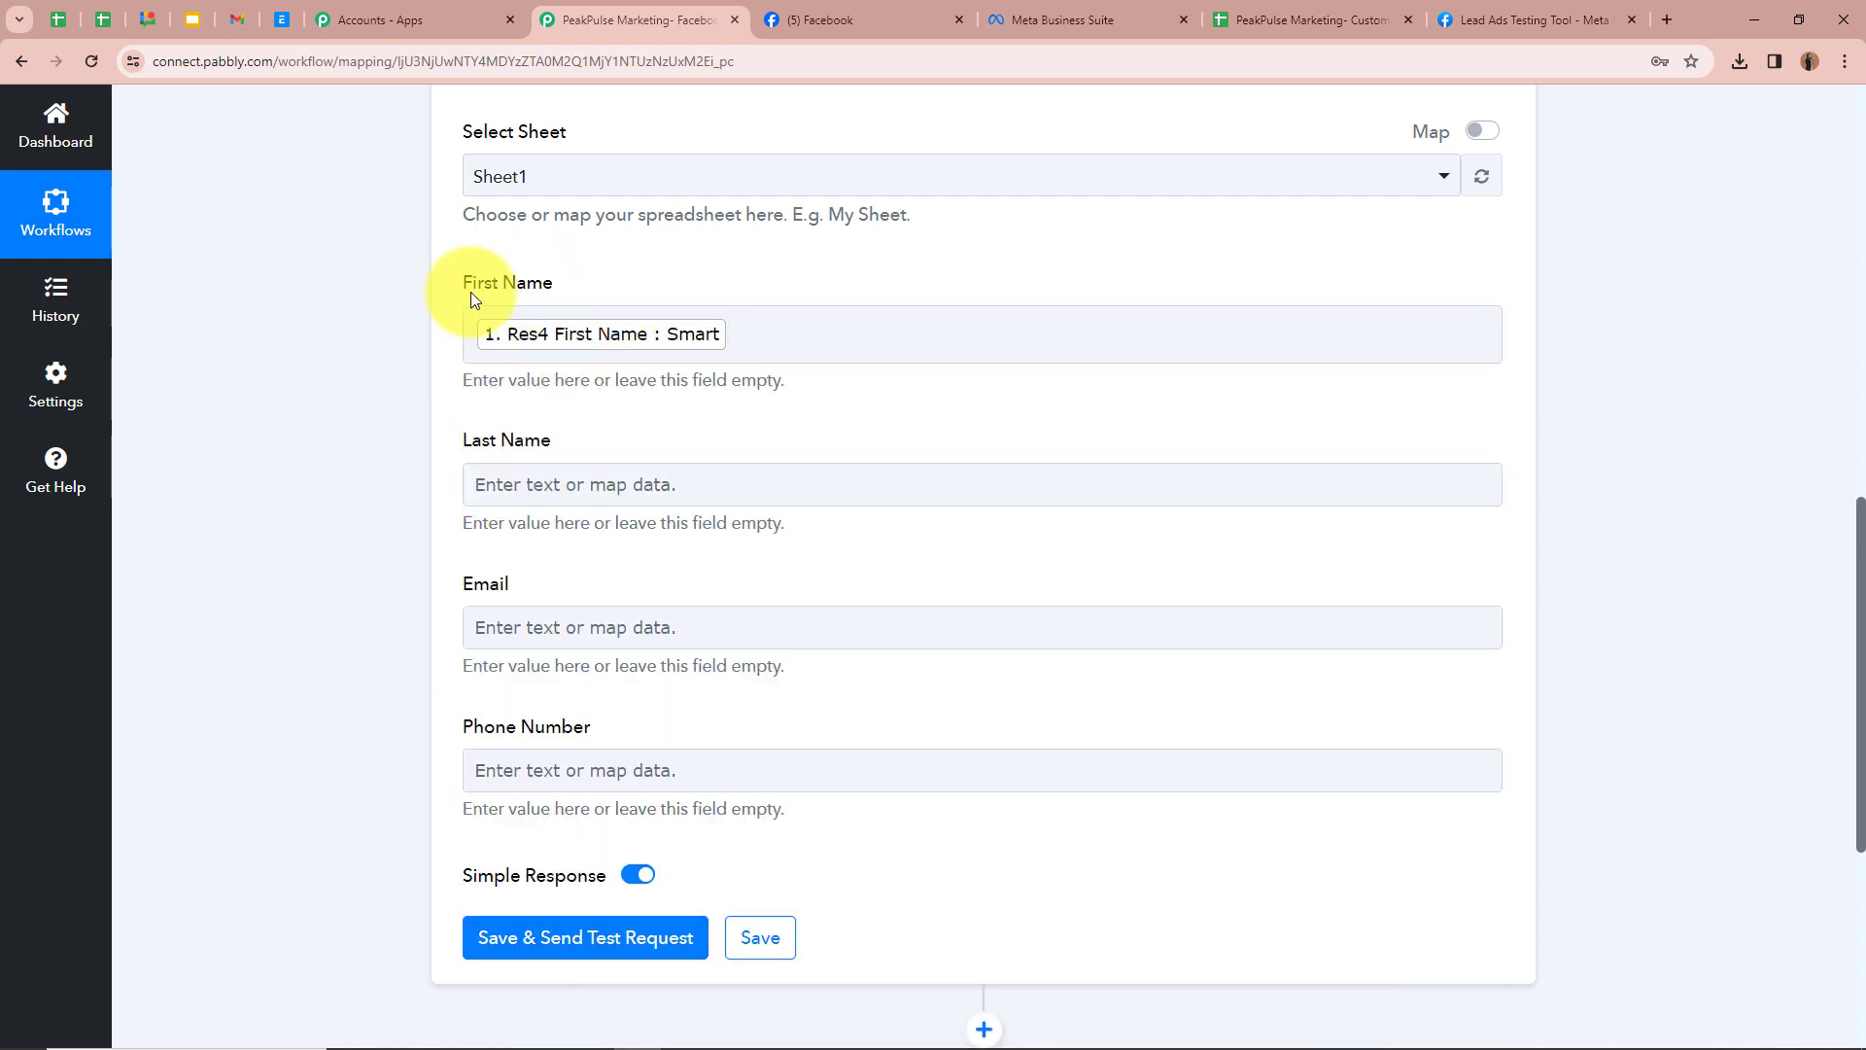
pyautogui.scroll(1, 544, 355)
pyautogui.scroll(9, 329, 393)
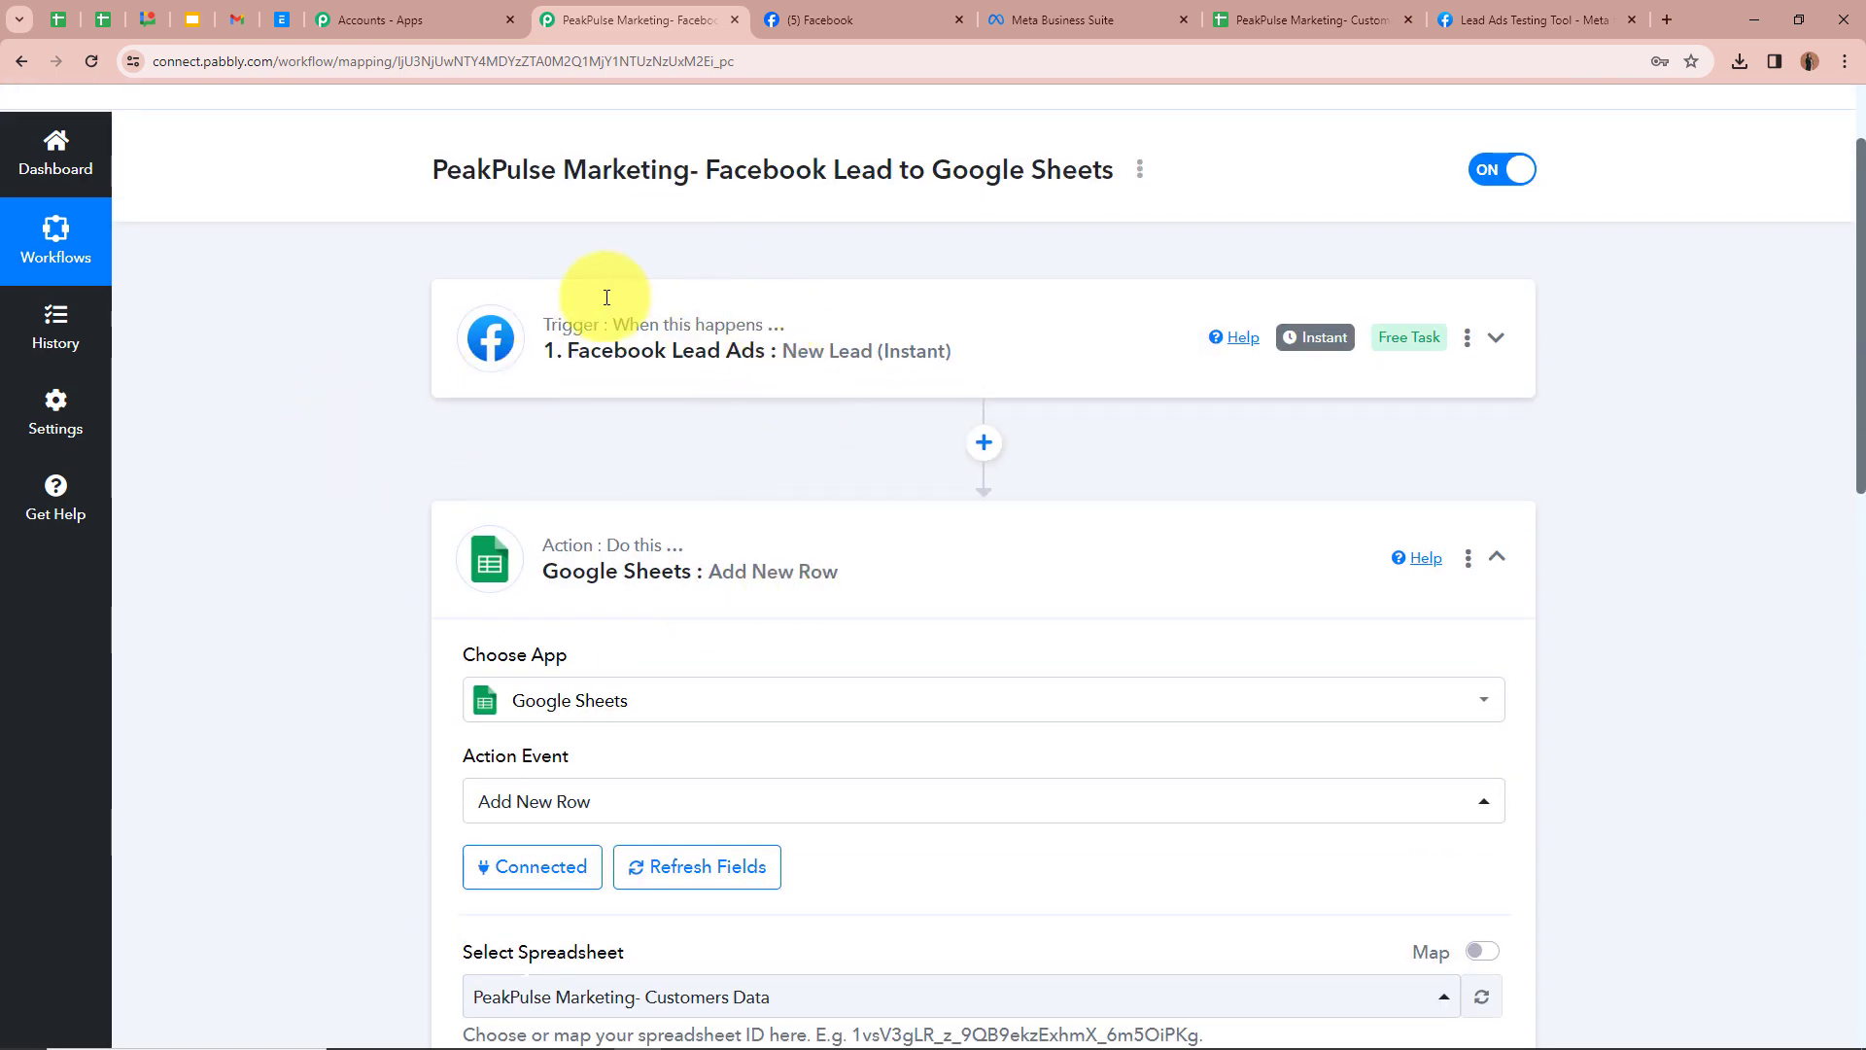
pyautogui.scroll(-5, 325, 410)
pyautogui.scroll(-3, 325, 410)
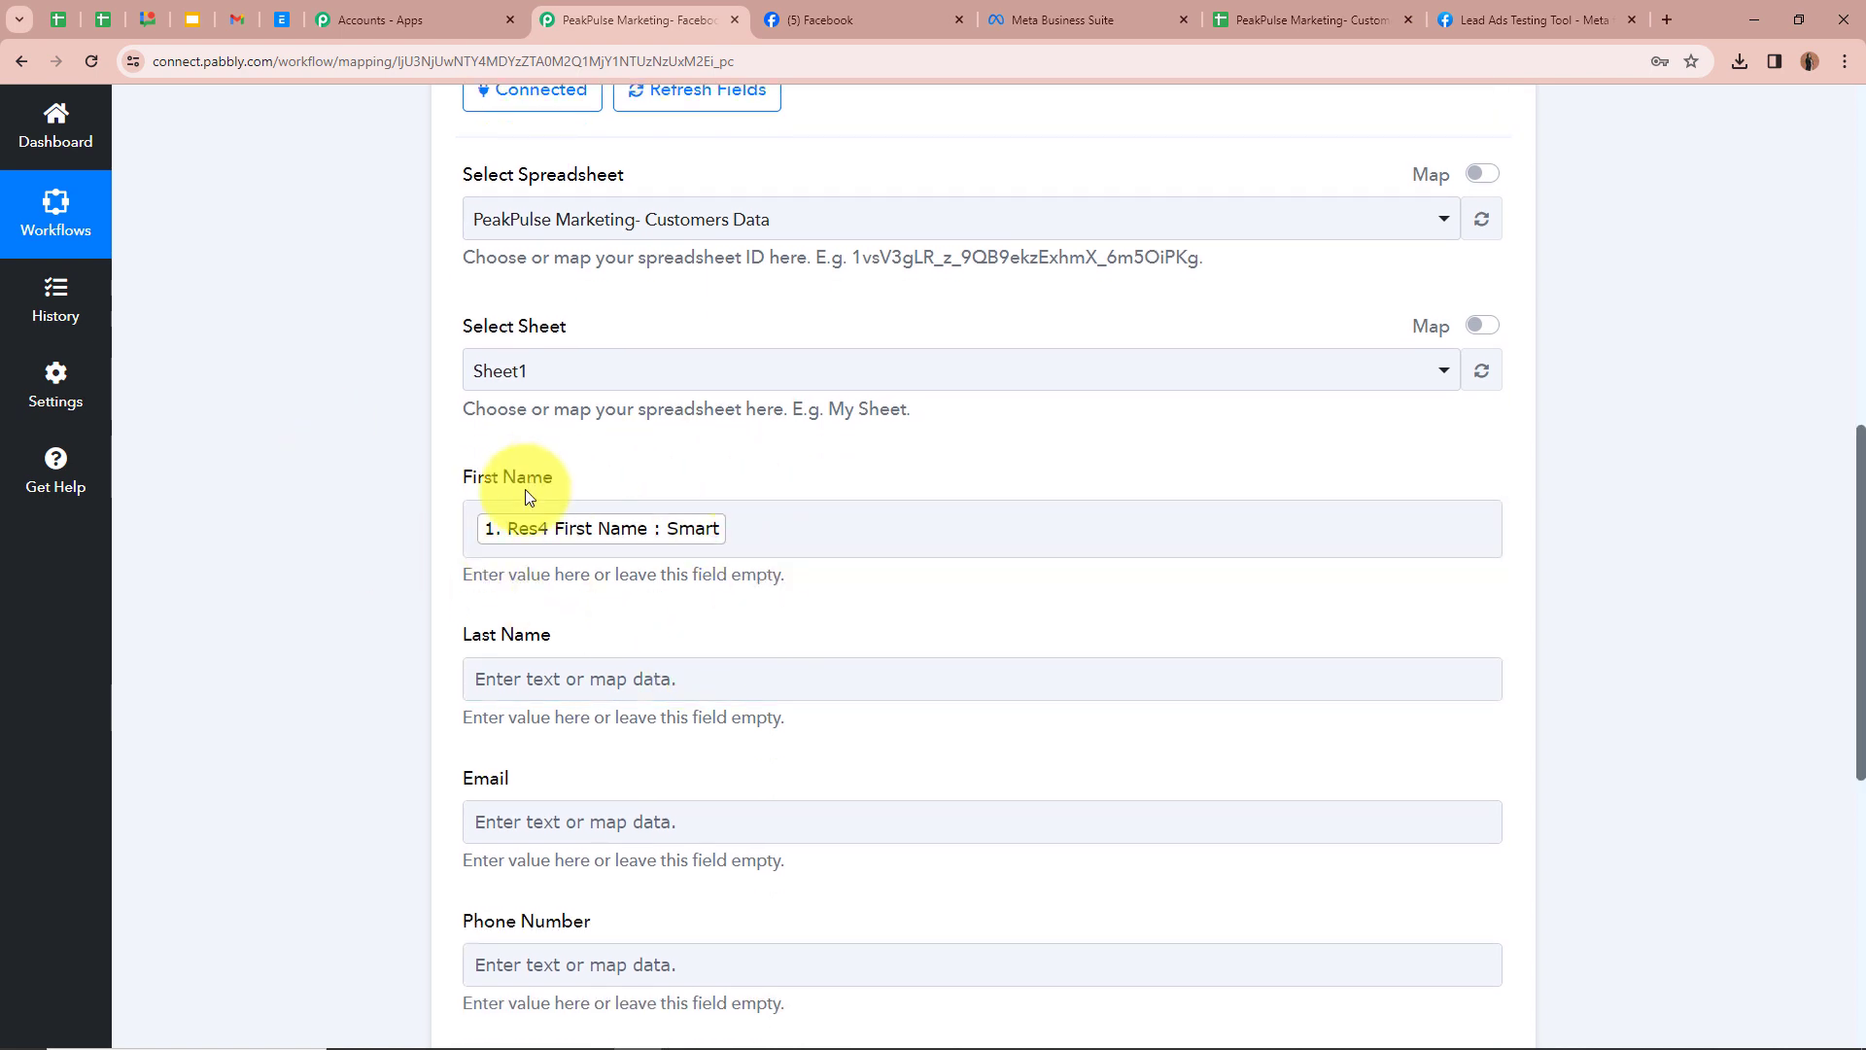
pyautogui.scroll(-3, 525, 488)
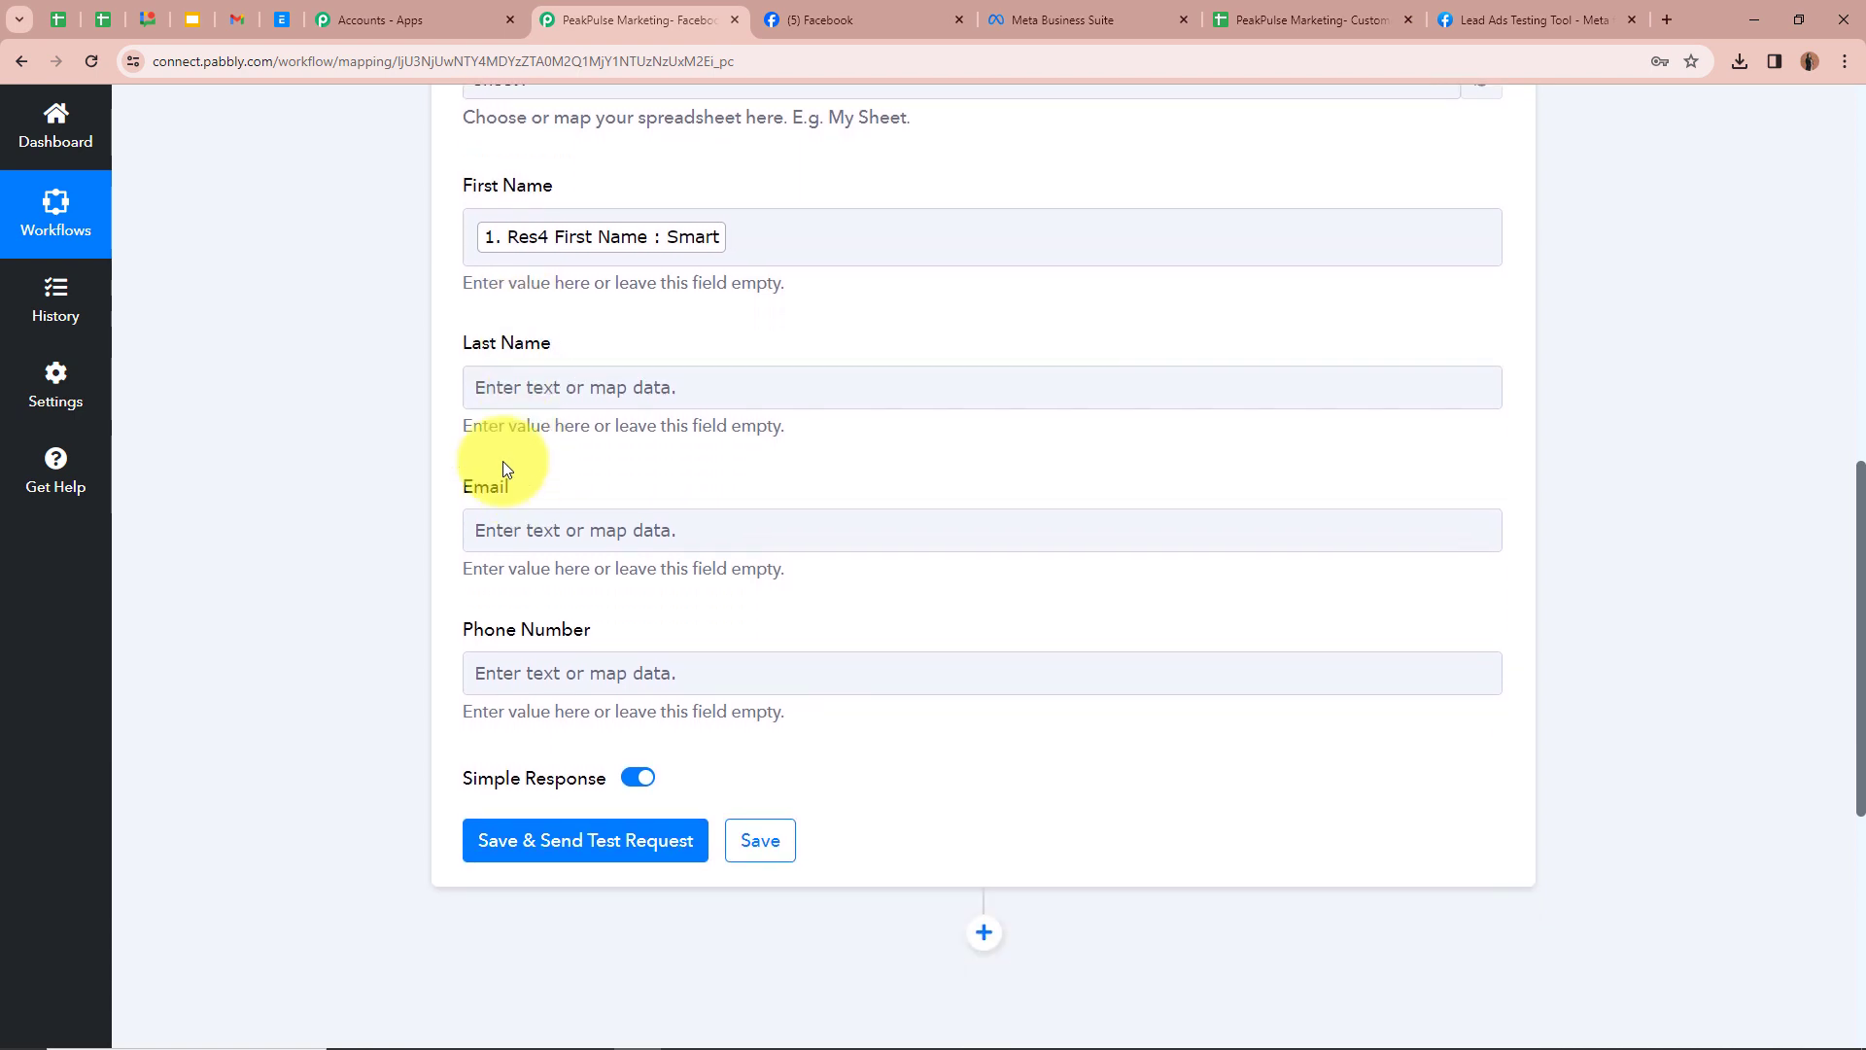
# Map the lead's Res4 last name value into the Last Name field.
pyautogui.click(574, 388)
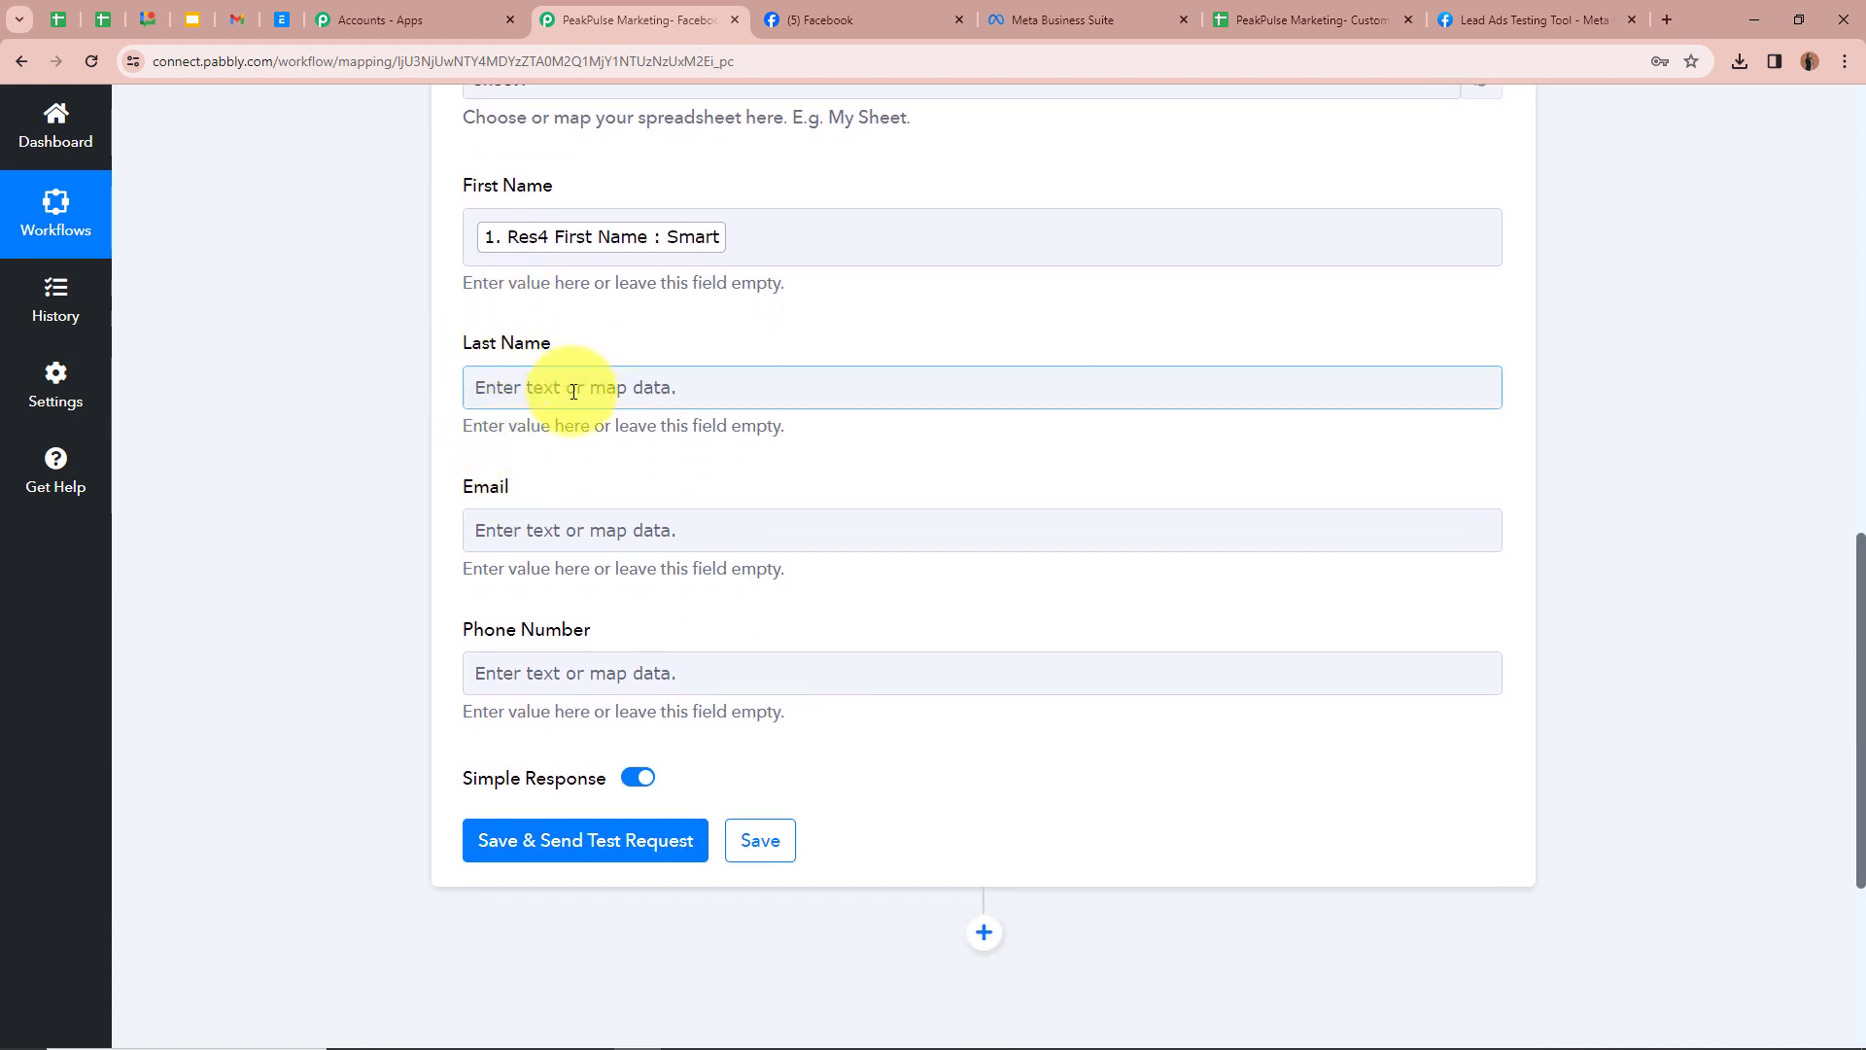
pyautogui.click(368, 399)
pyautogui.click(533, 386)
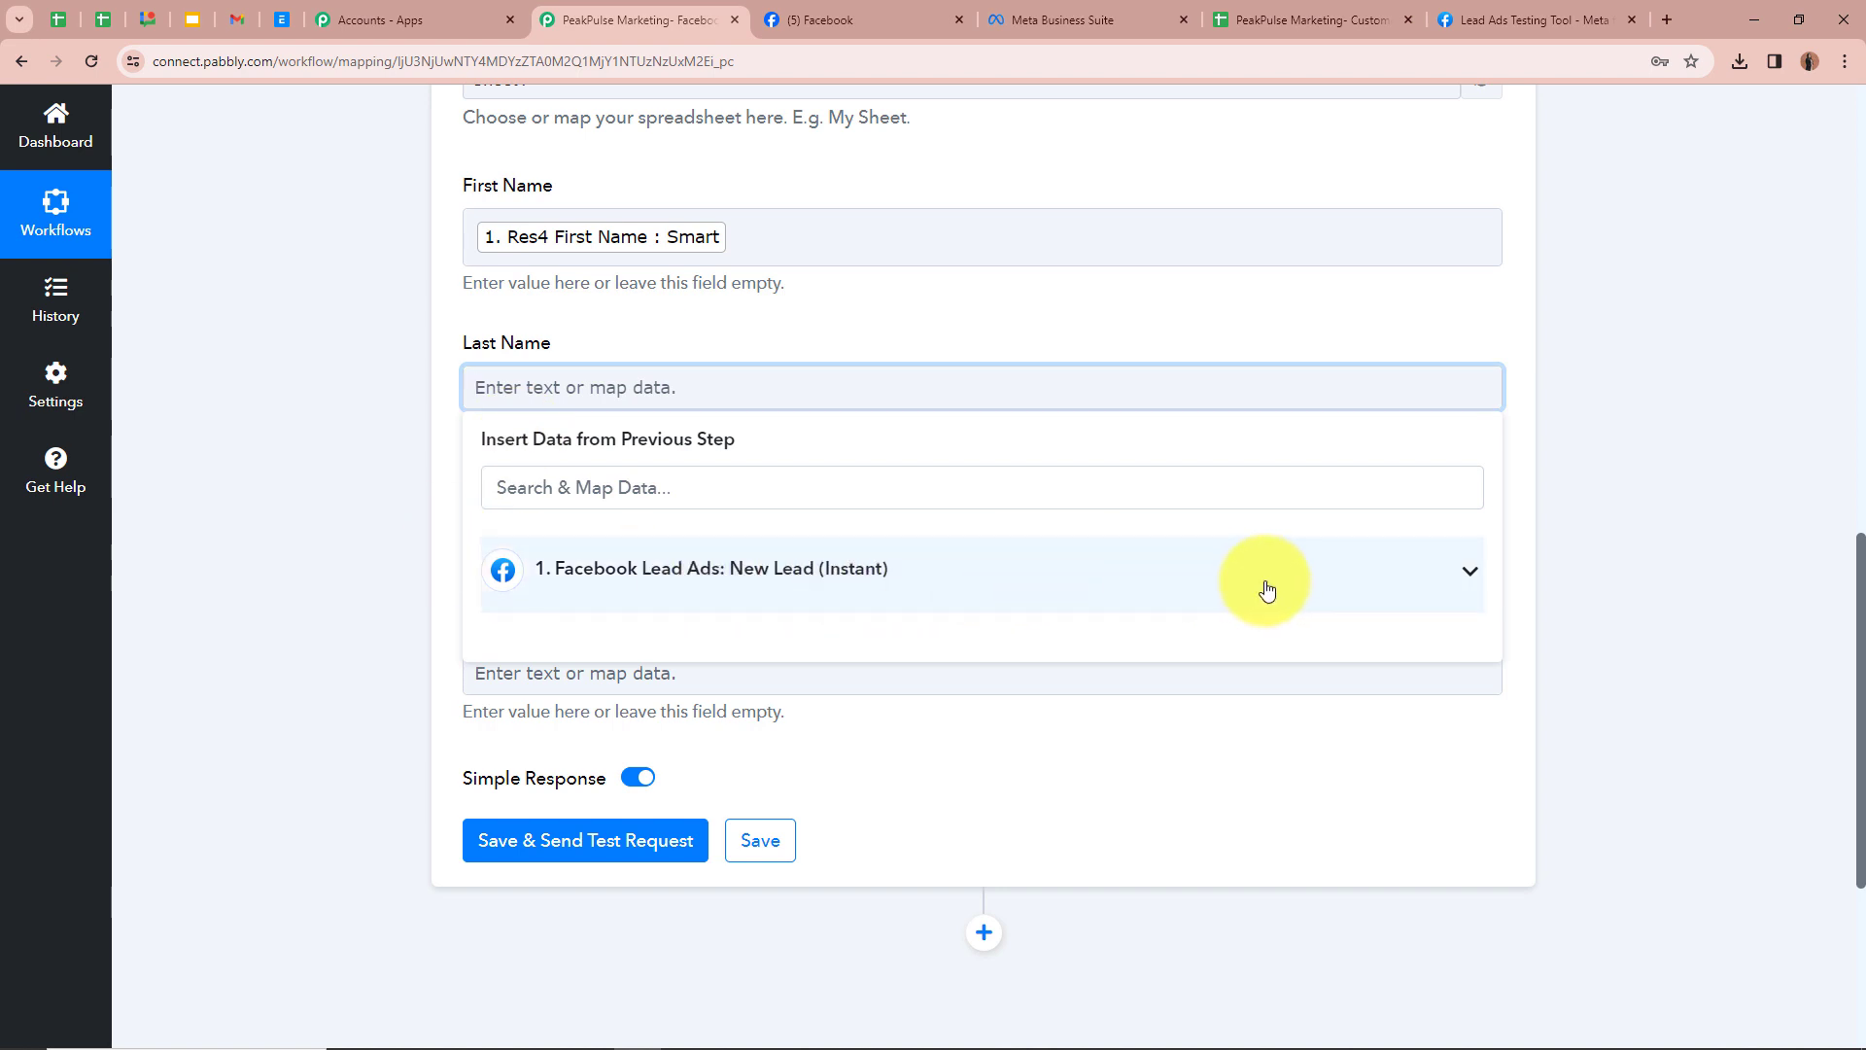
pyautogui.click(1470, 575)
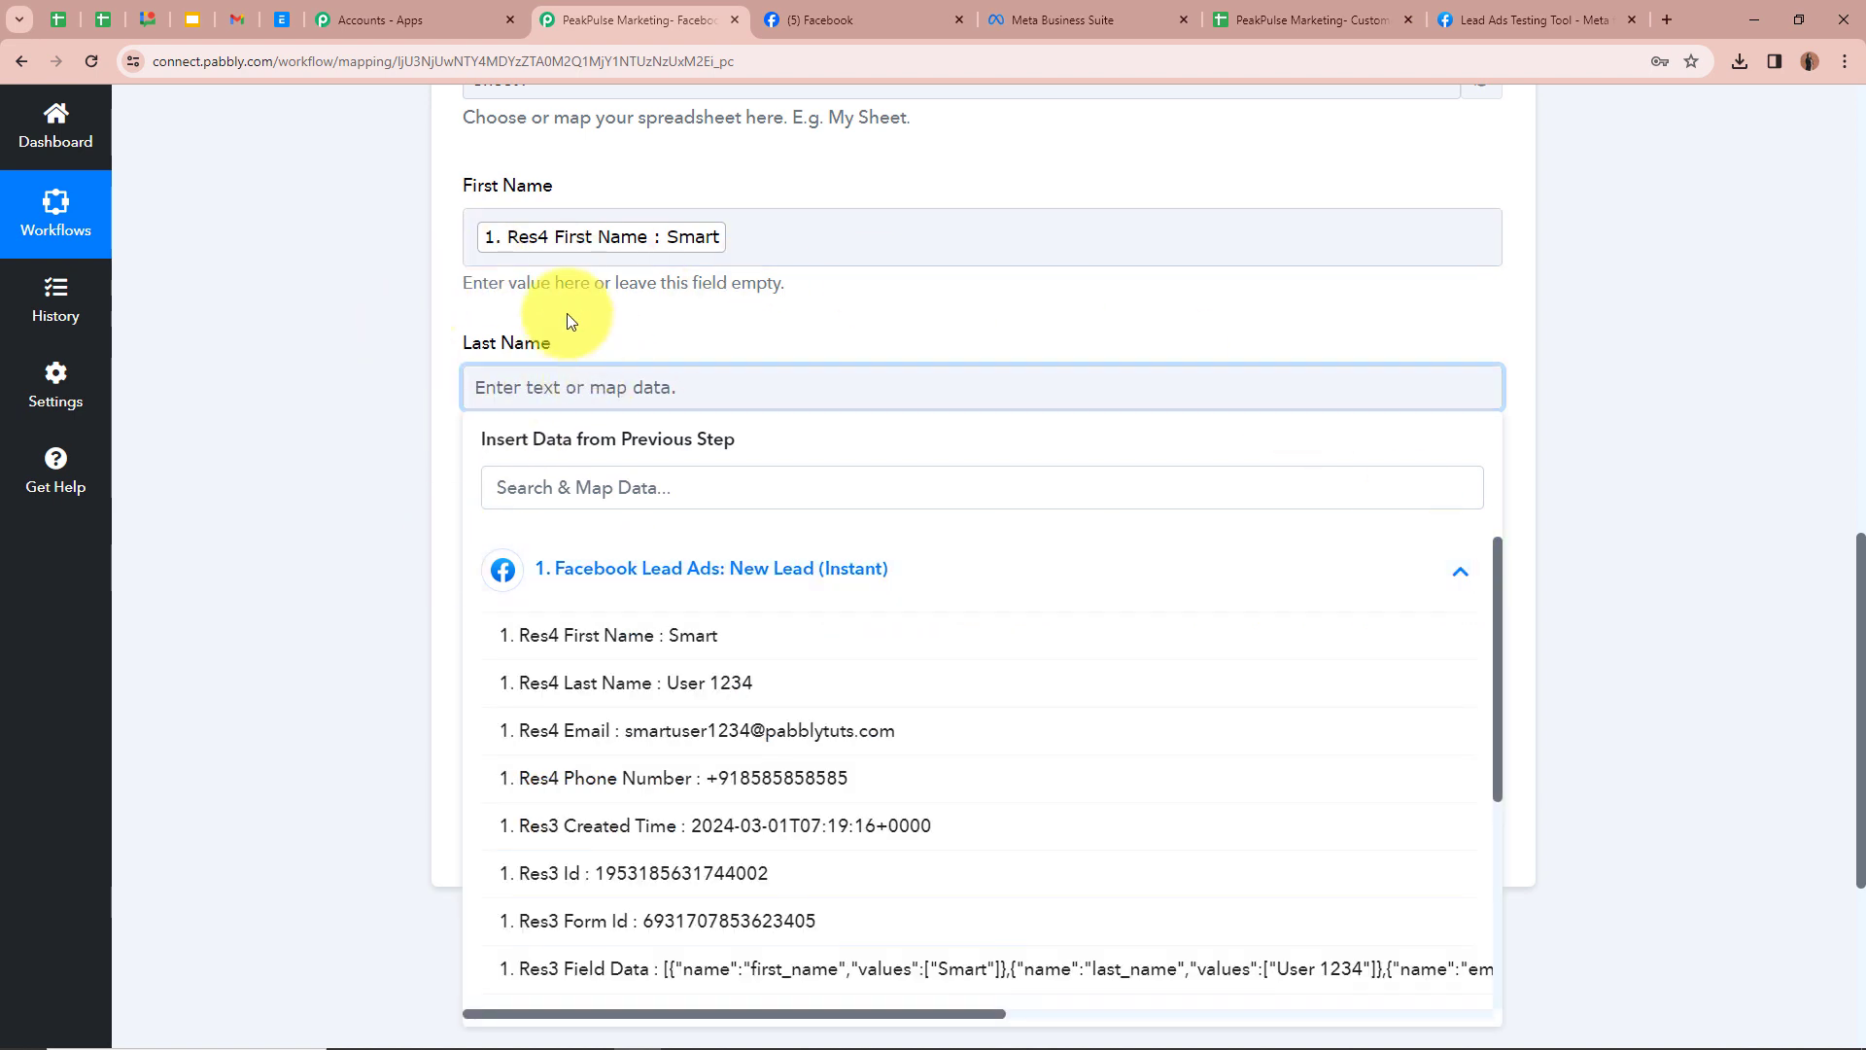
pyautogui.click(833, 682)
pyautogui.click(323, 474)
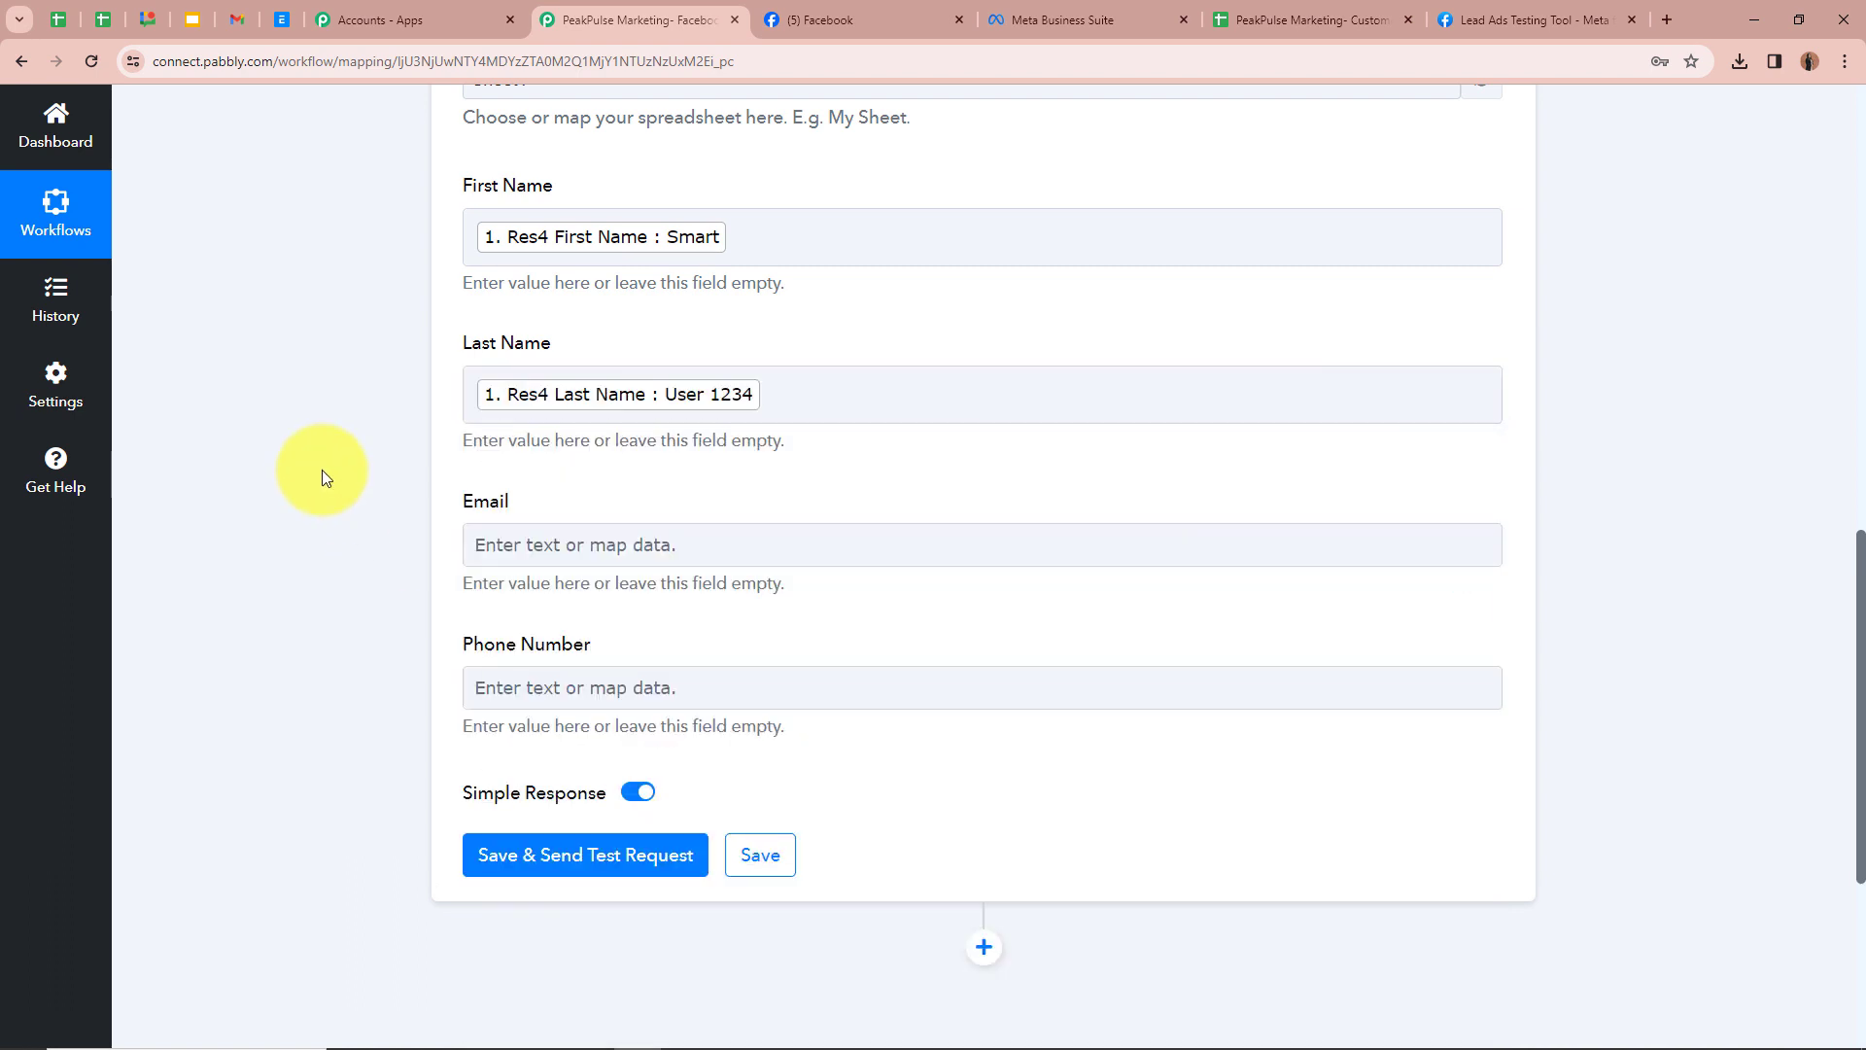
pyautogui.scroll(-1, 322, 470)
# Map the lead's Res4 email value into the Email field.
pyautogui.click(568, 450)
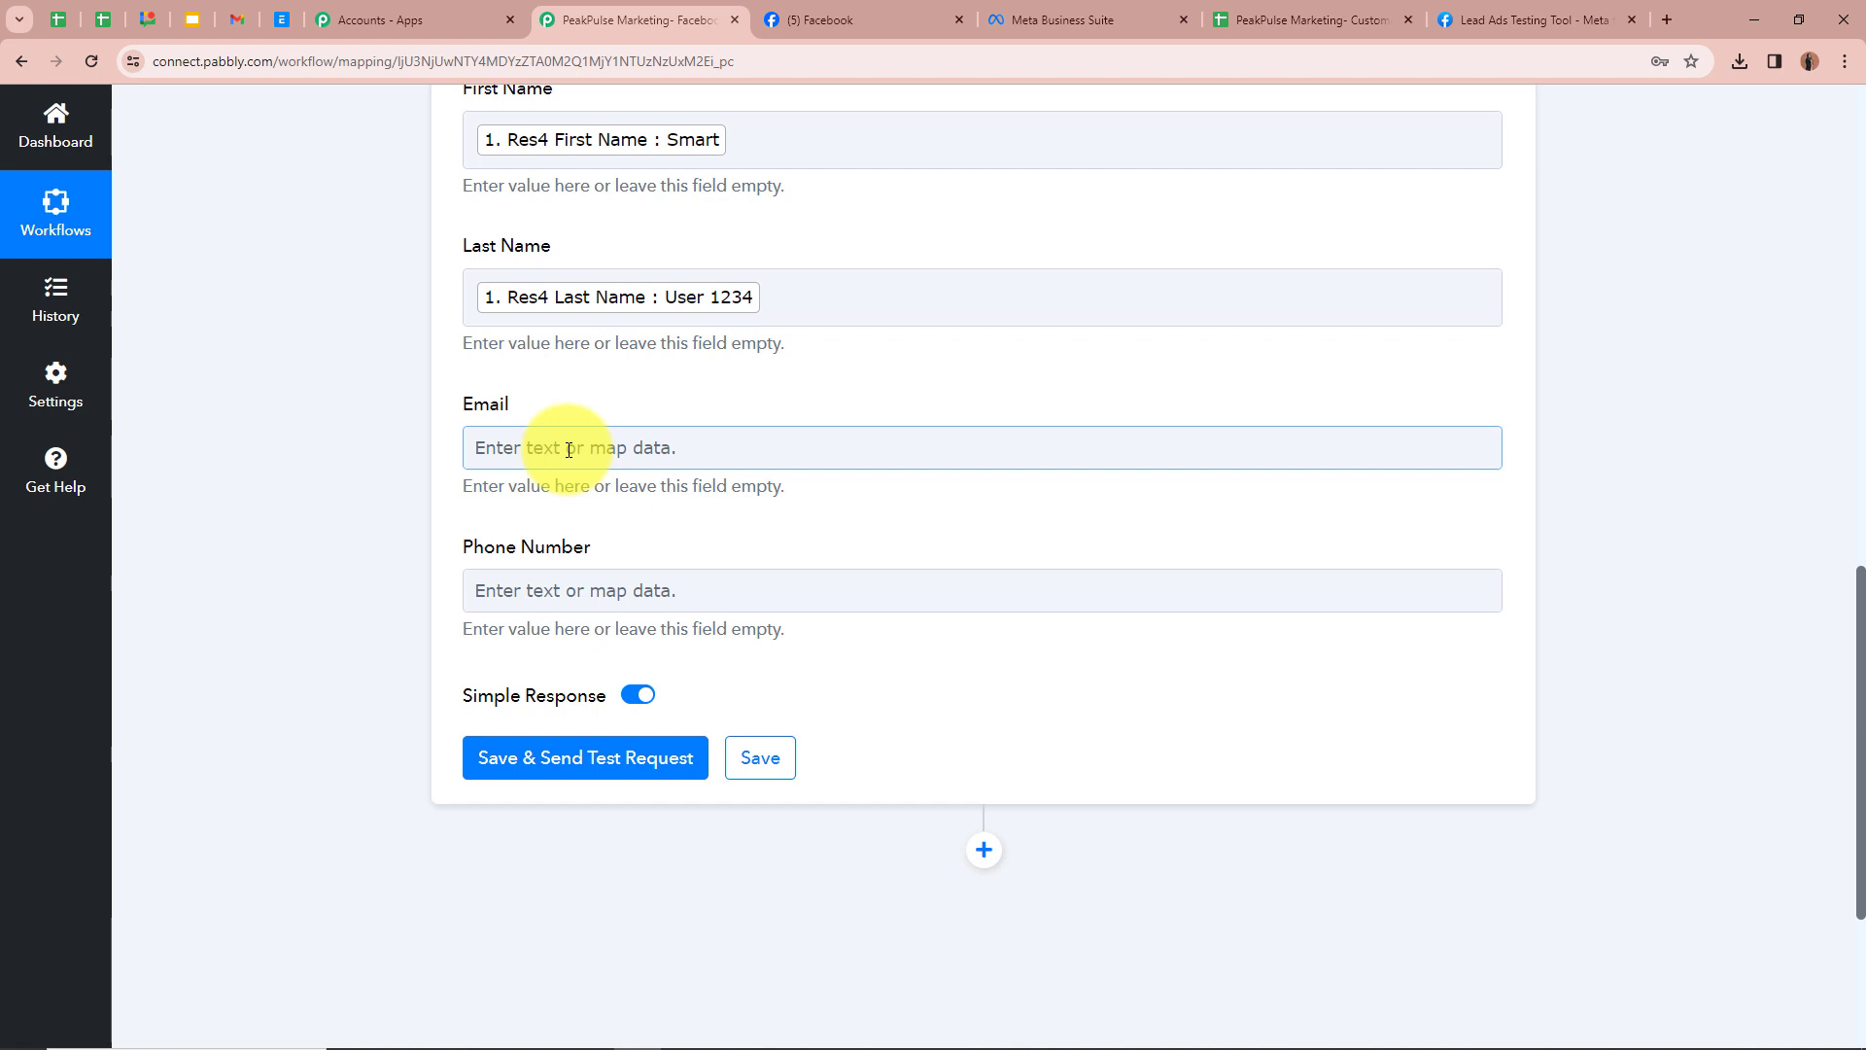
pyautogui.click(569, 450)
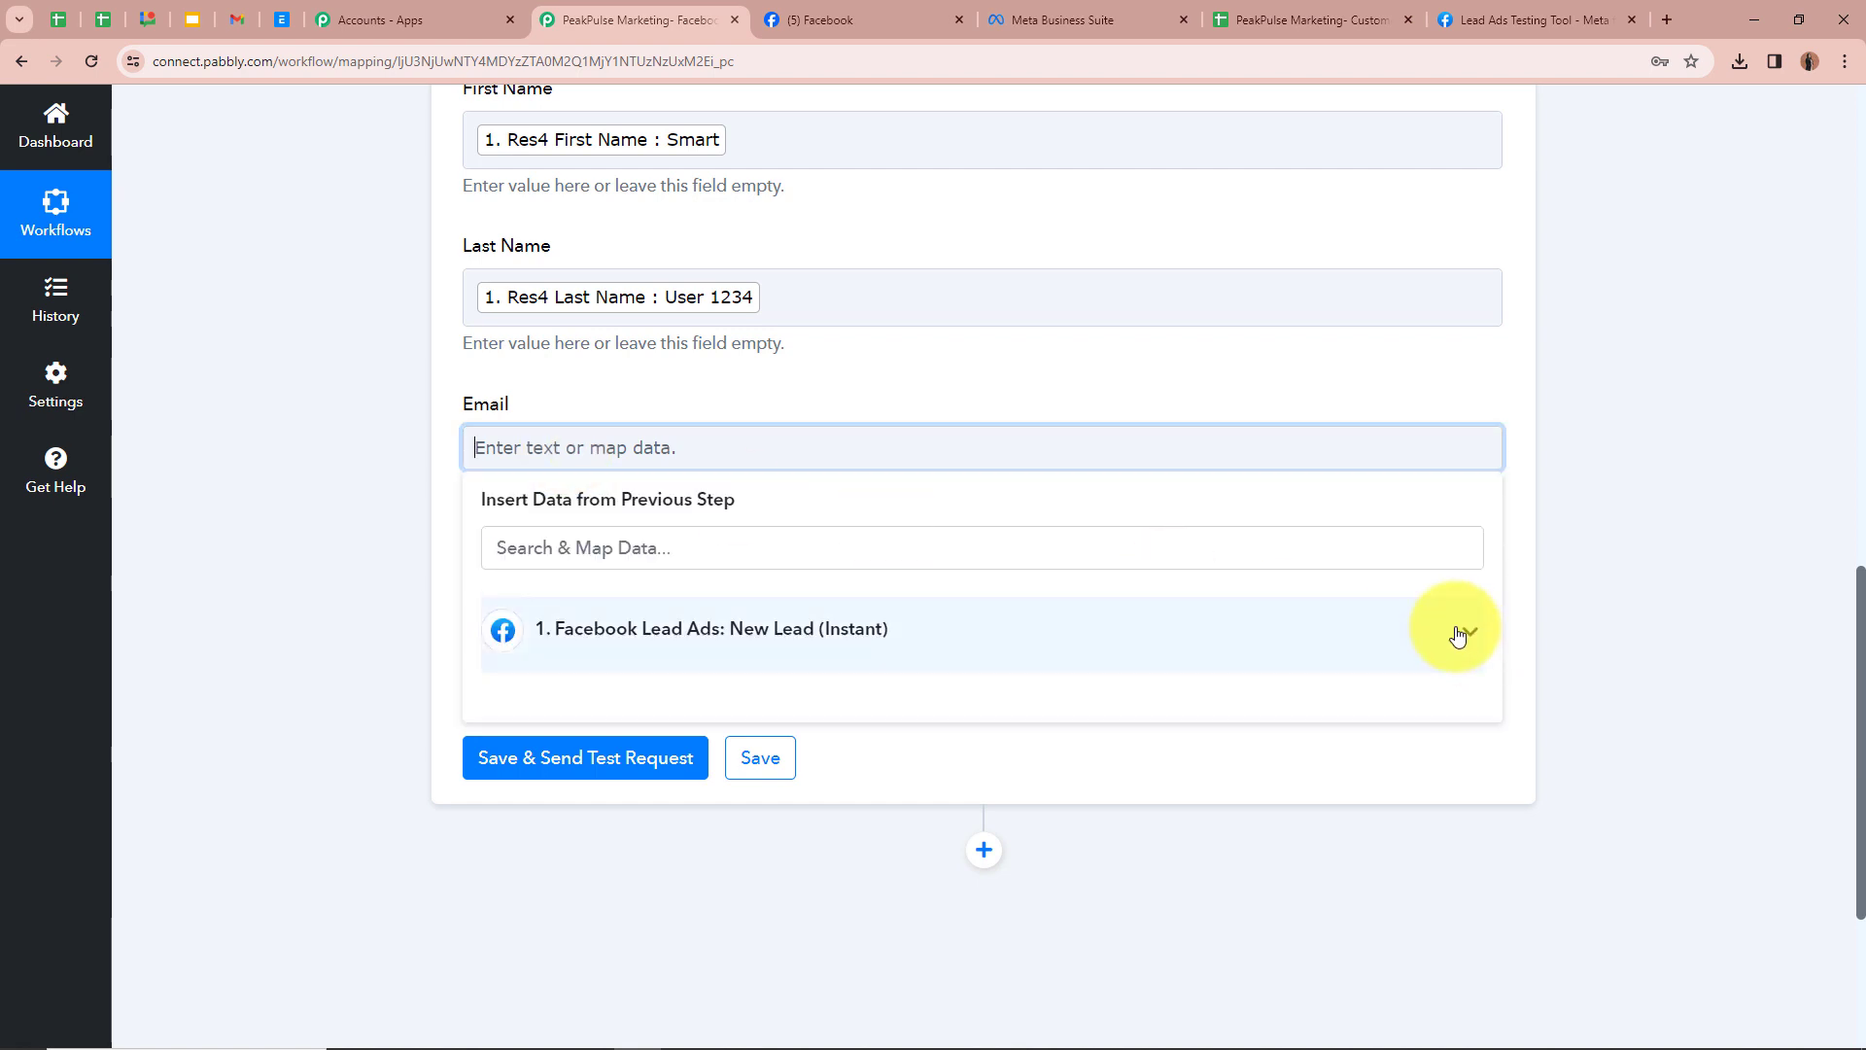
pyautogui.click(1449, 632)
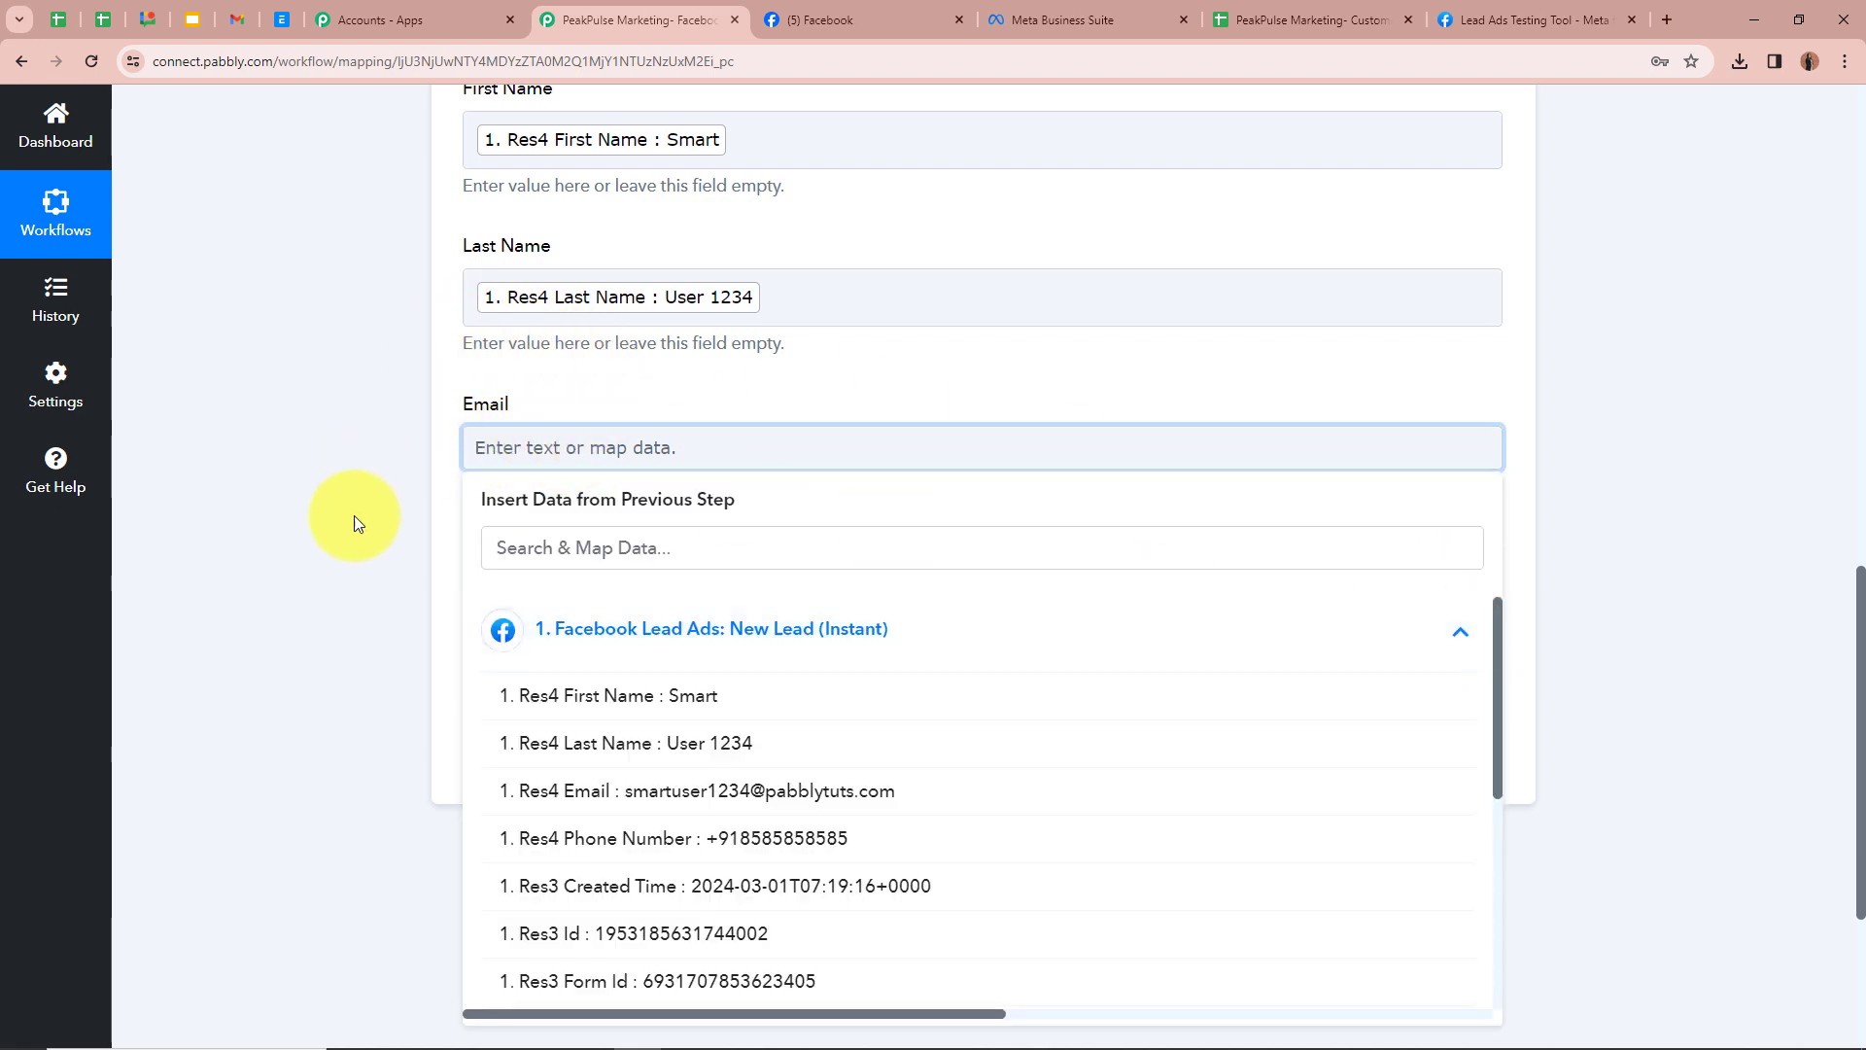
pyautogui.click(923, 792)
pyautogui.click(328, 577)
pyautogui.scroll(-1, 329, 573)
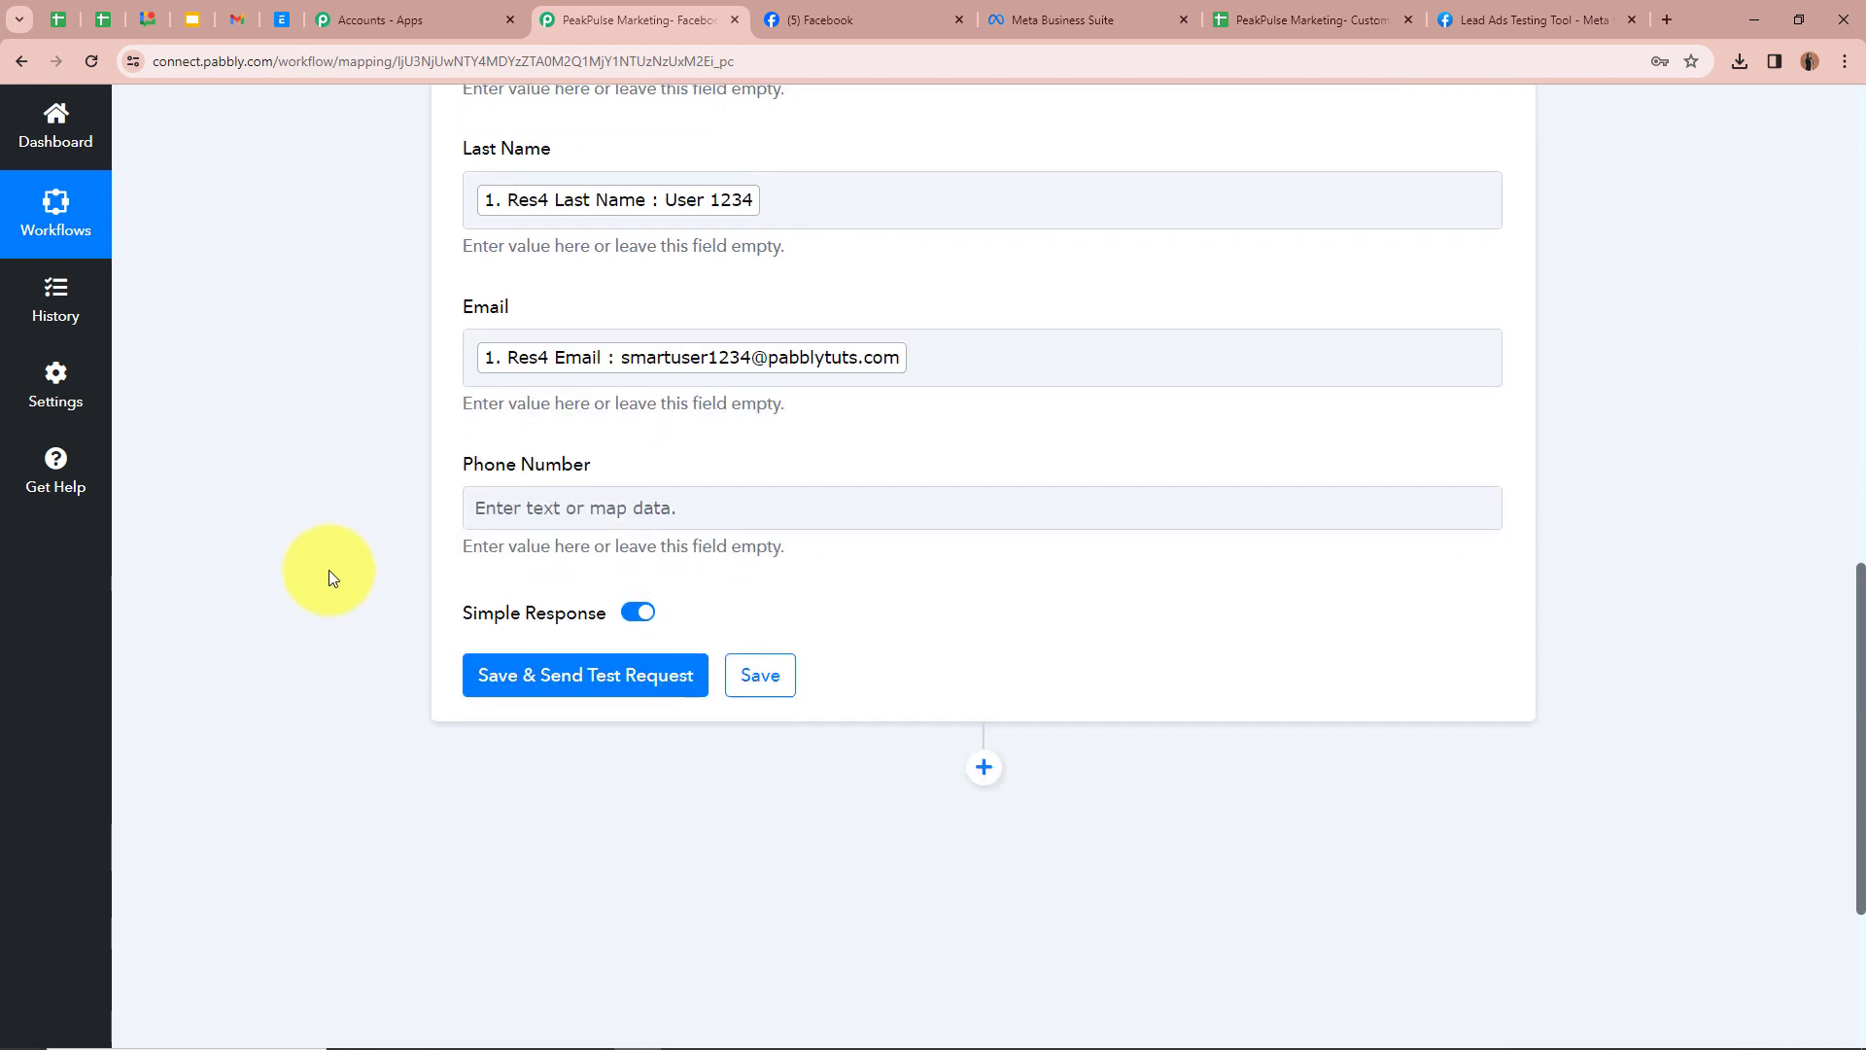
# Map the lead's Res4 phone number into the Phone Number field and review all mappings.
pyautogui.click(543, 505)
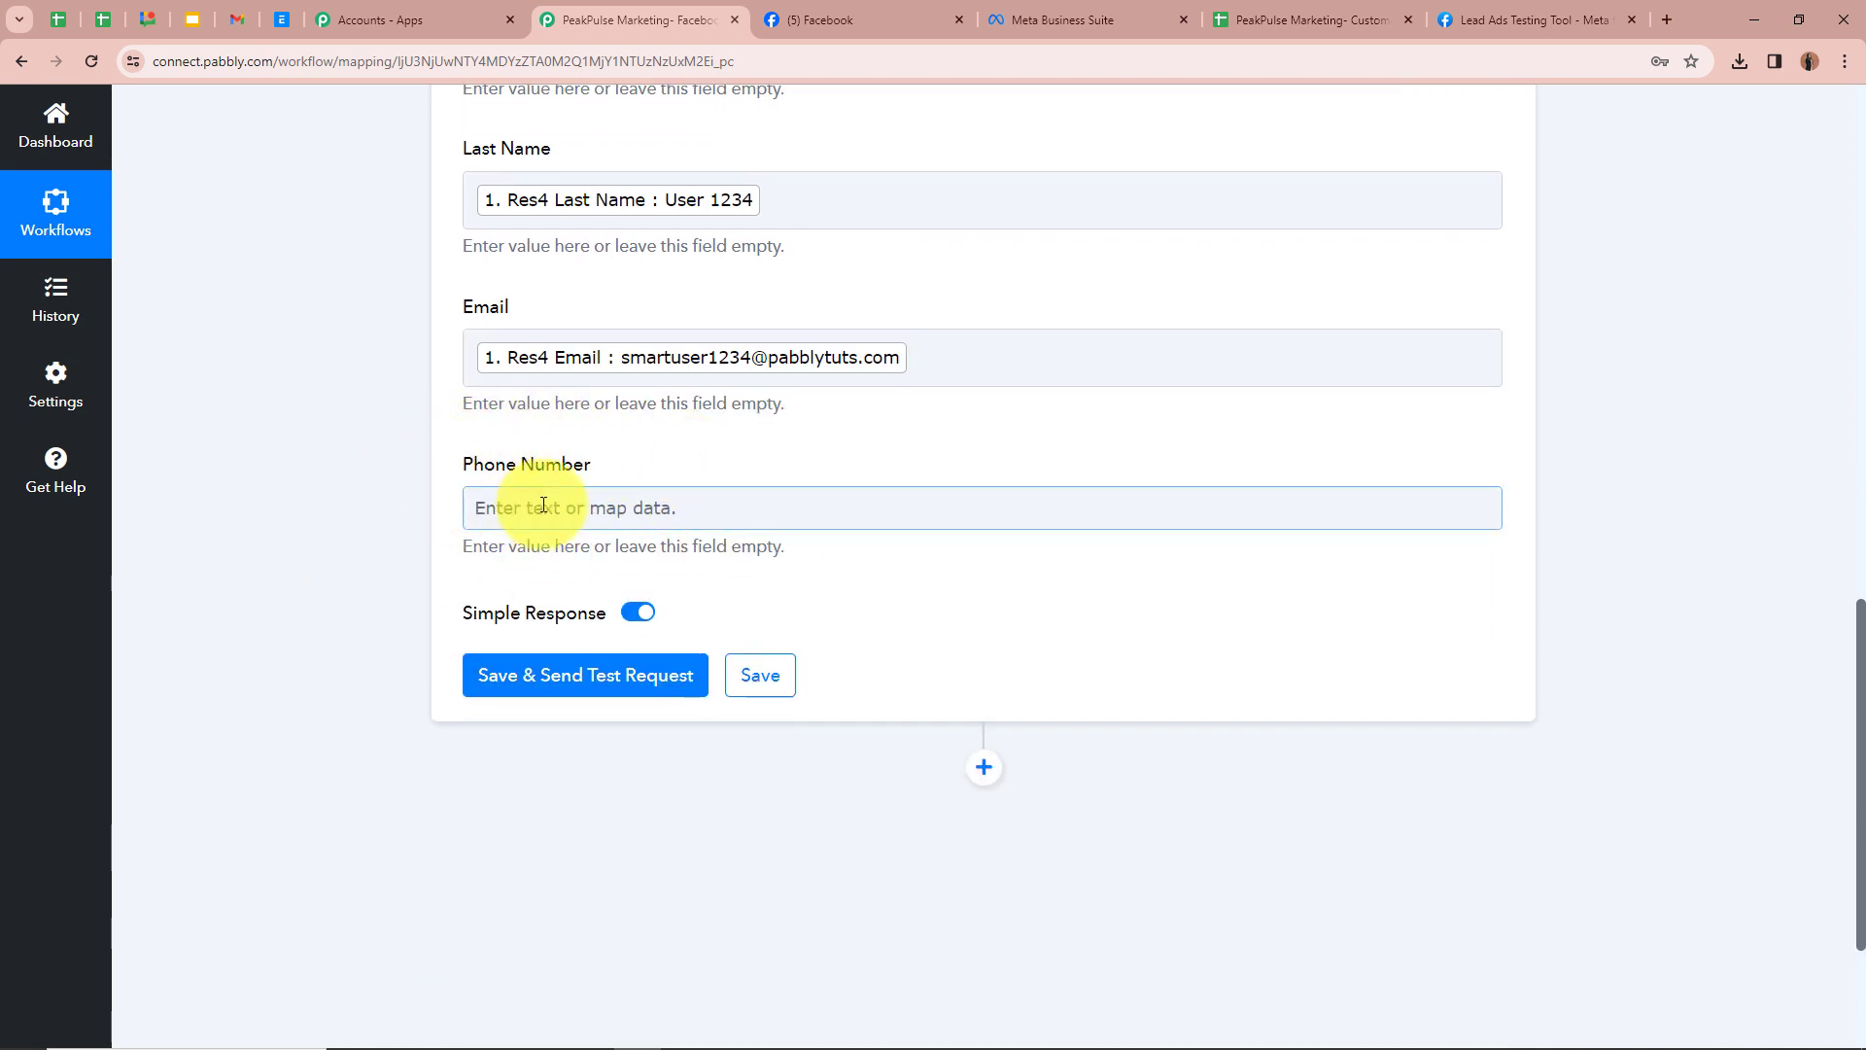
pyautogui.click(543, 505)
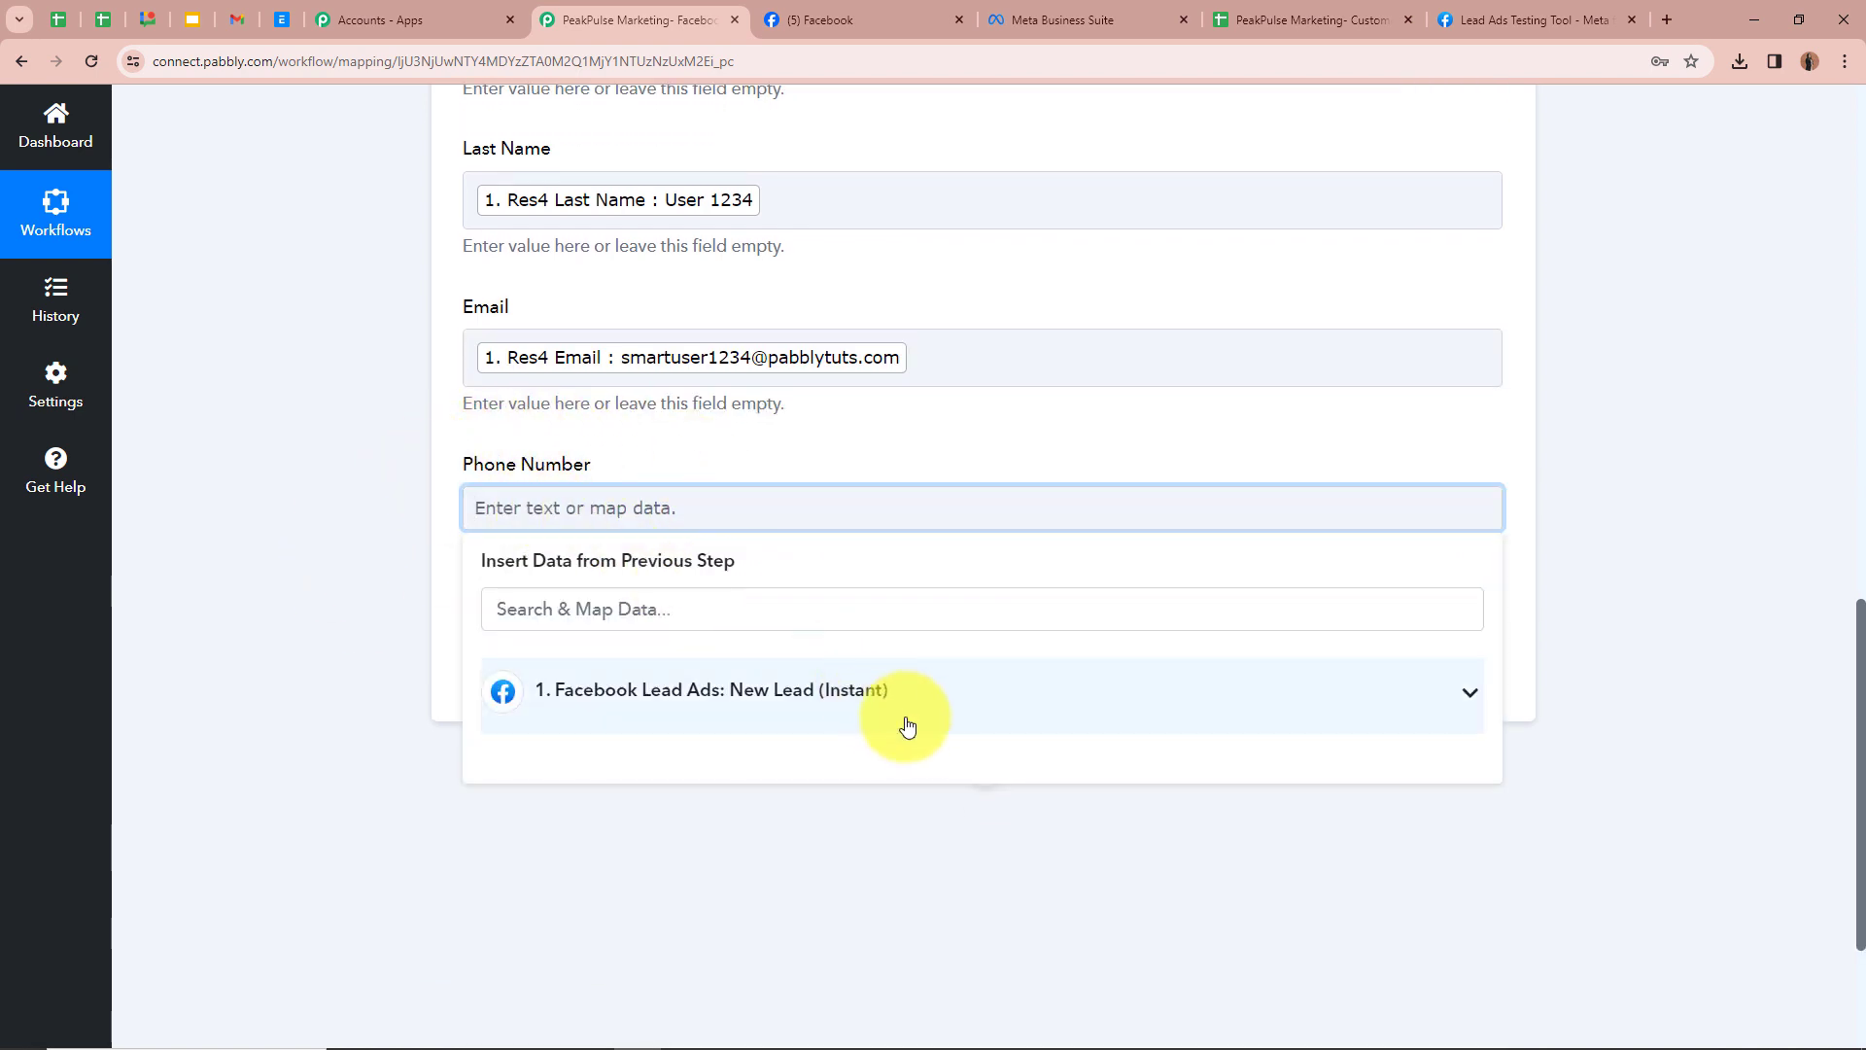
pyautogui.click(933, 700)
pyautogui.click(733, 896)
pyautogui.click(311, 434)
pyautogui.scroll(1, 643, 486)
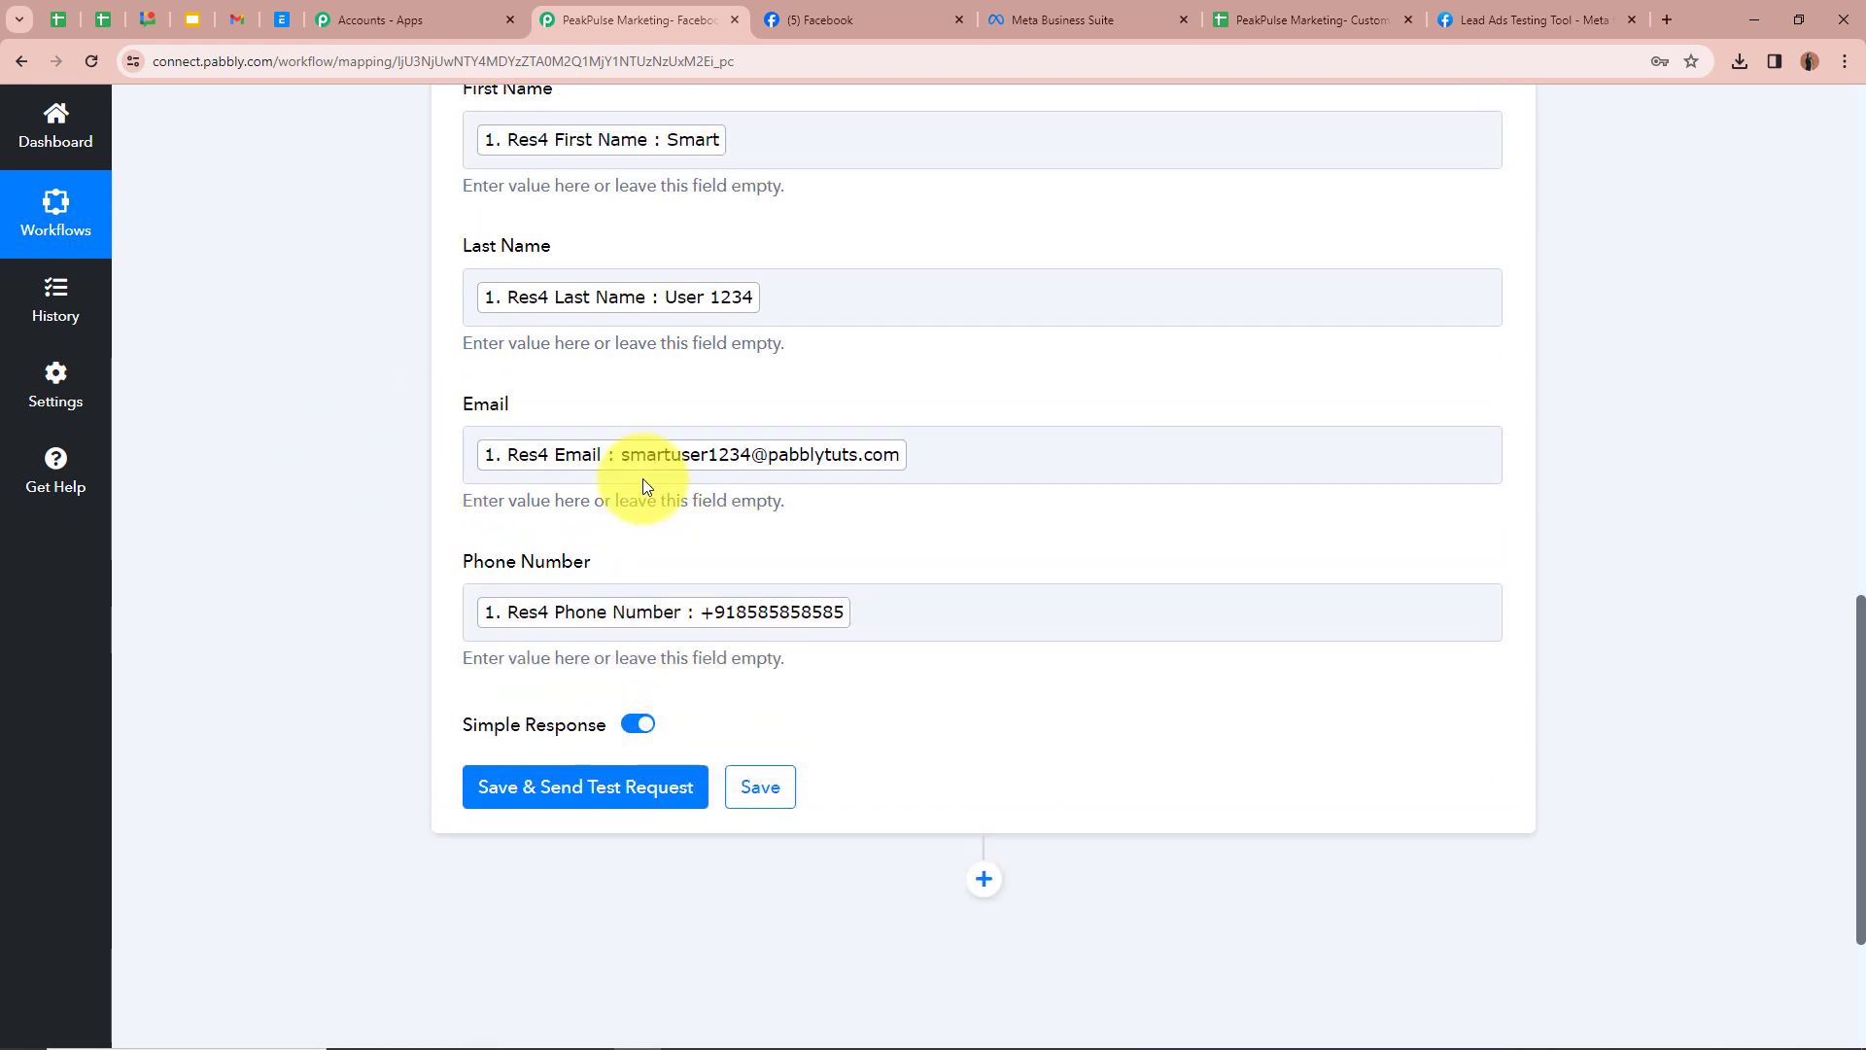
pyautogui.scroll(1, 488, 377)
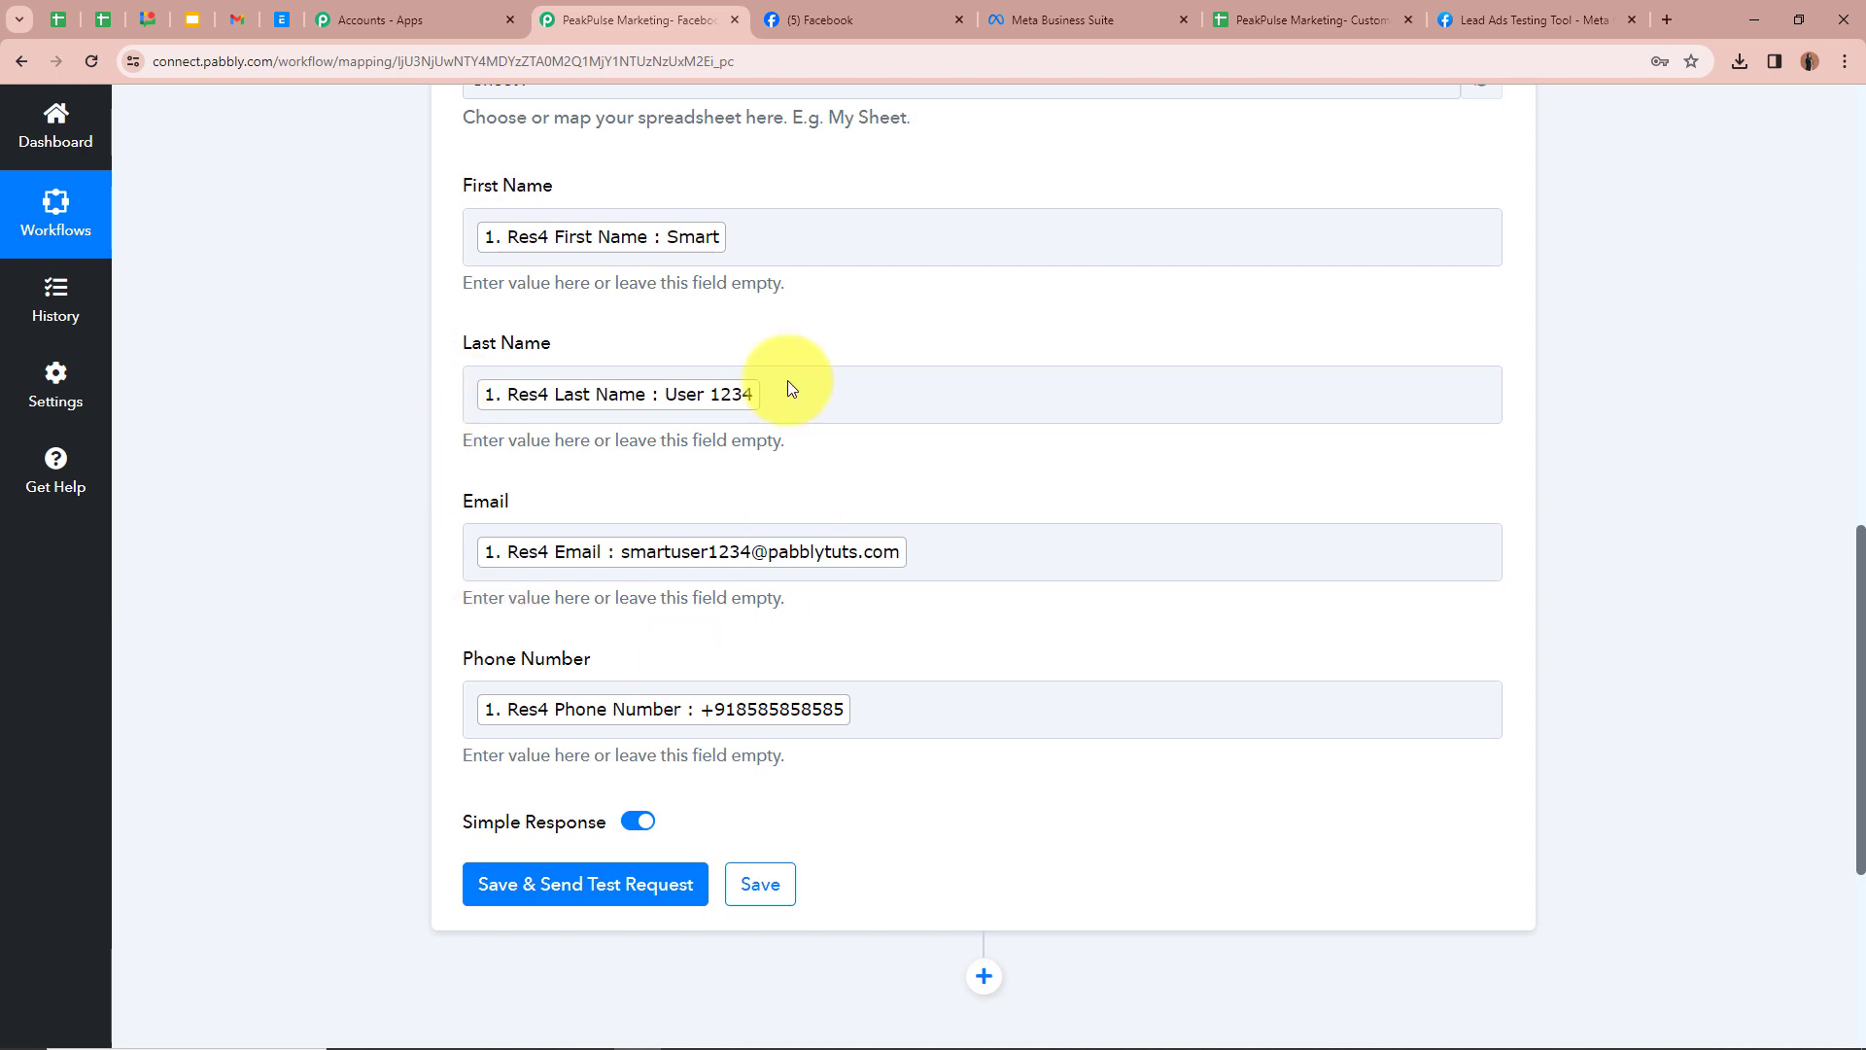
pyautogui.click(463, 718)
pyautogui.scroll(12, 462, 717)
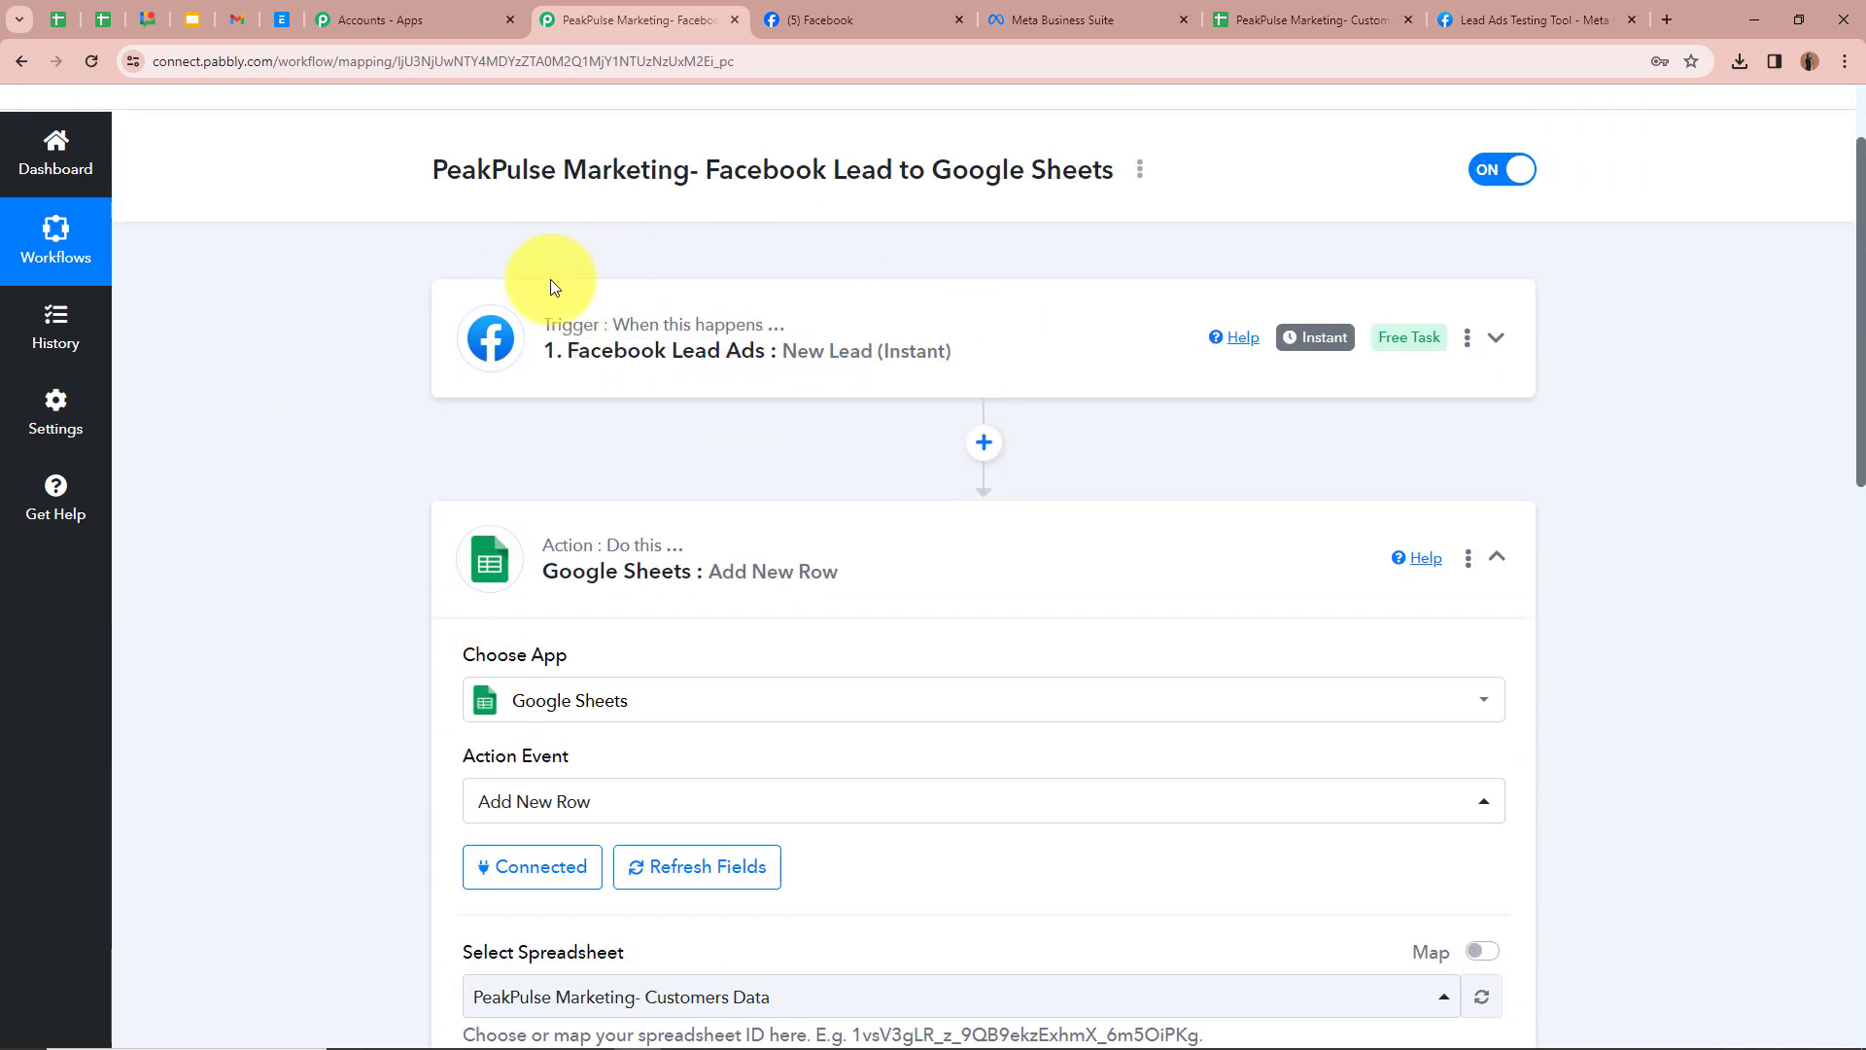
pyautogui.scroll(-9, 380, 492)
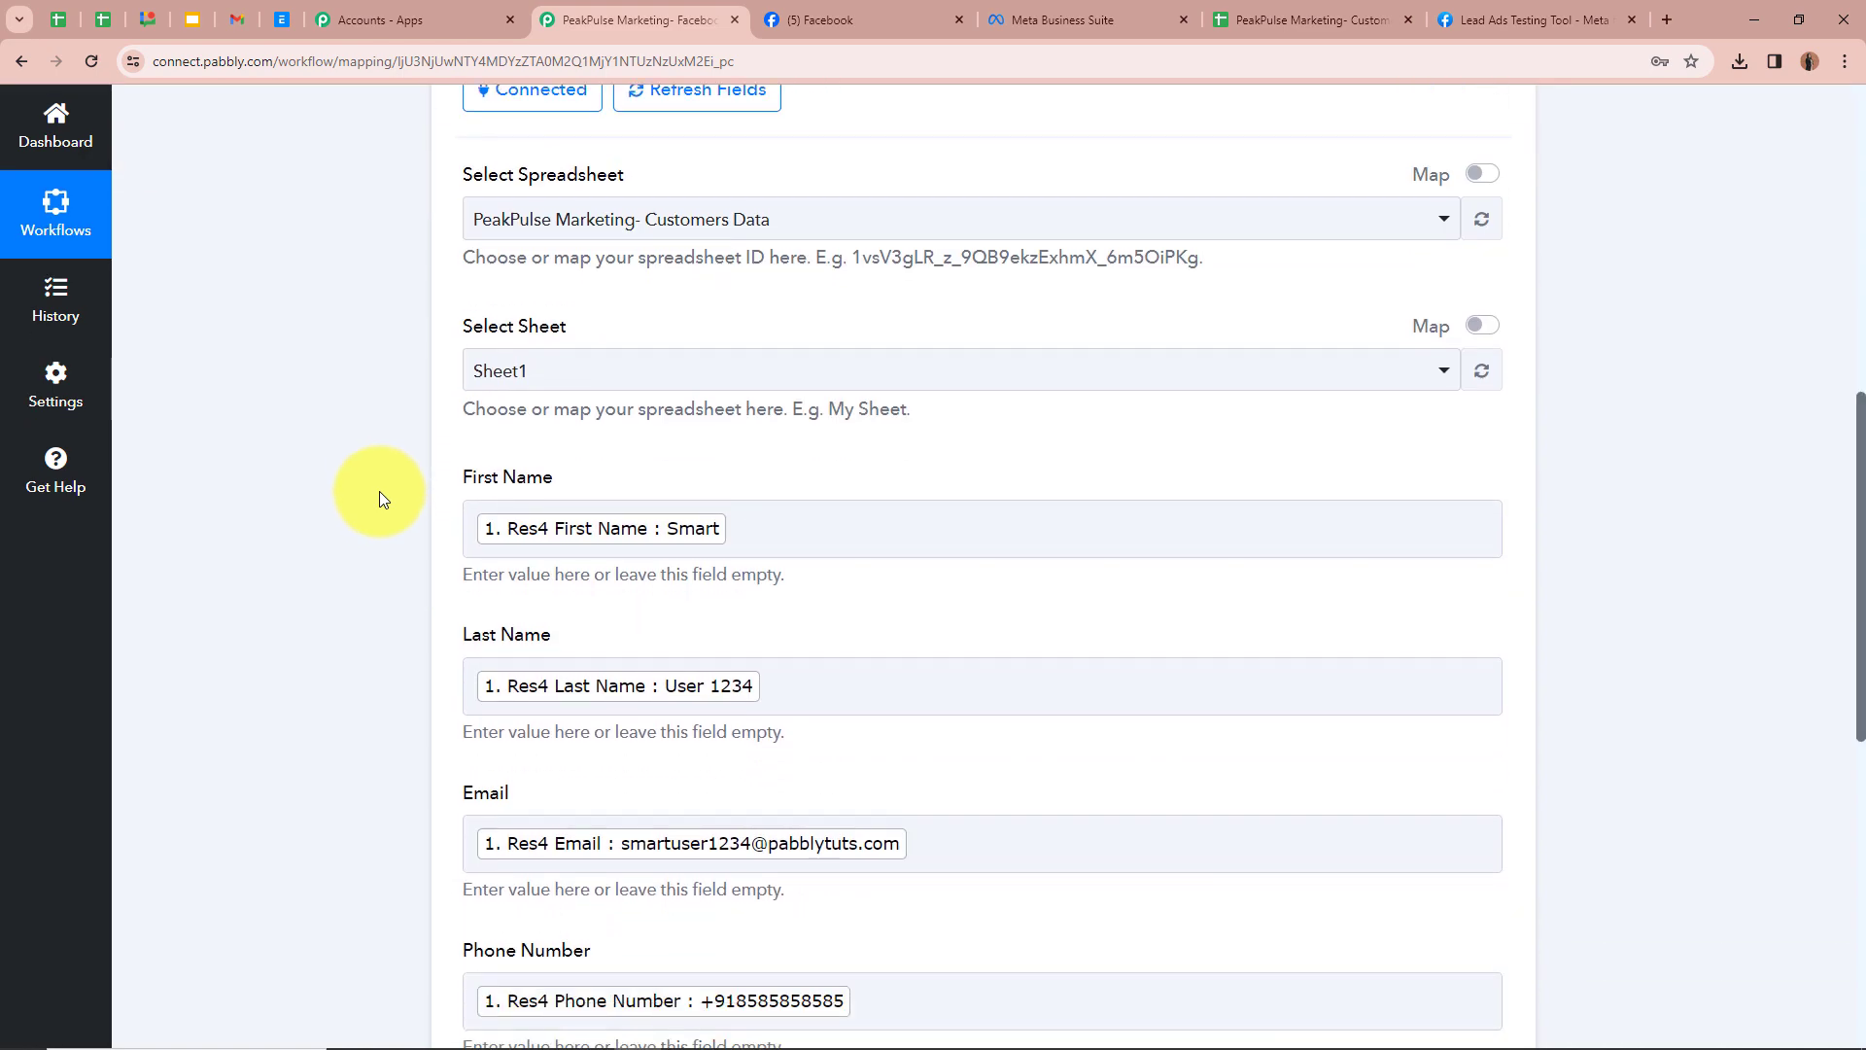
pyautogui.scroll(-1, 380, 492)
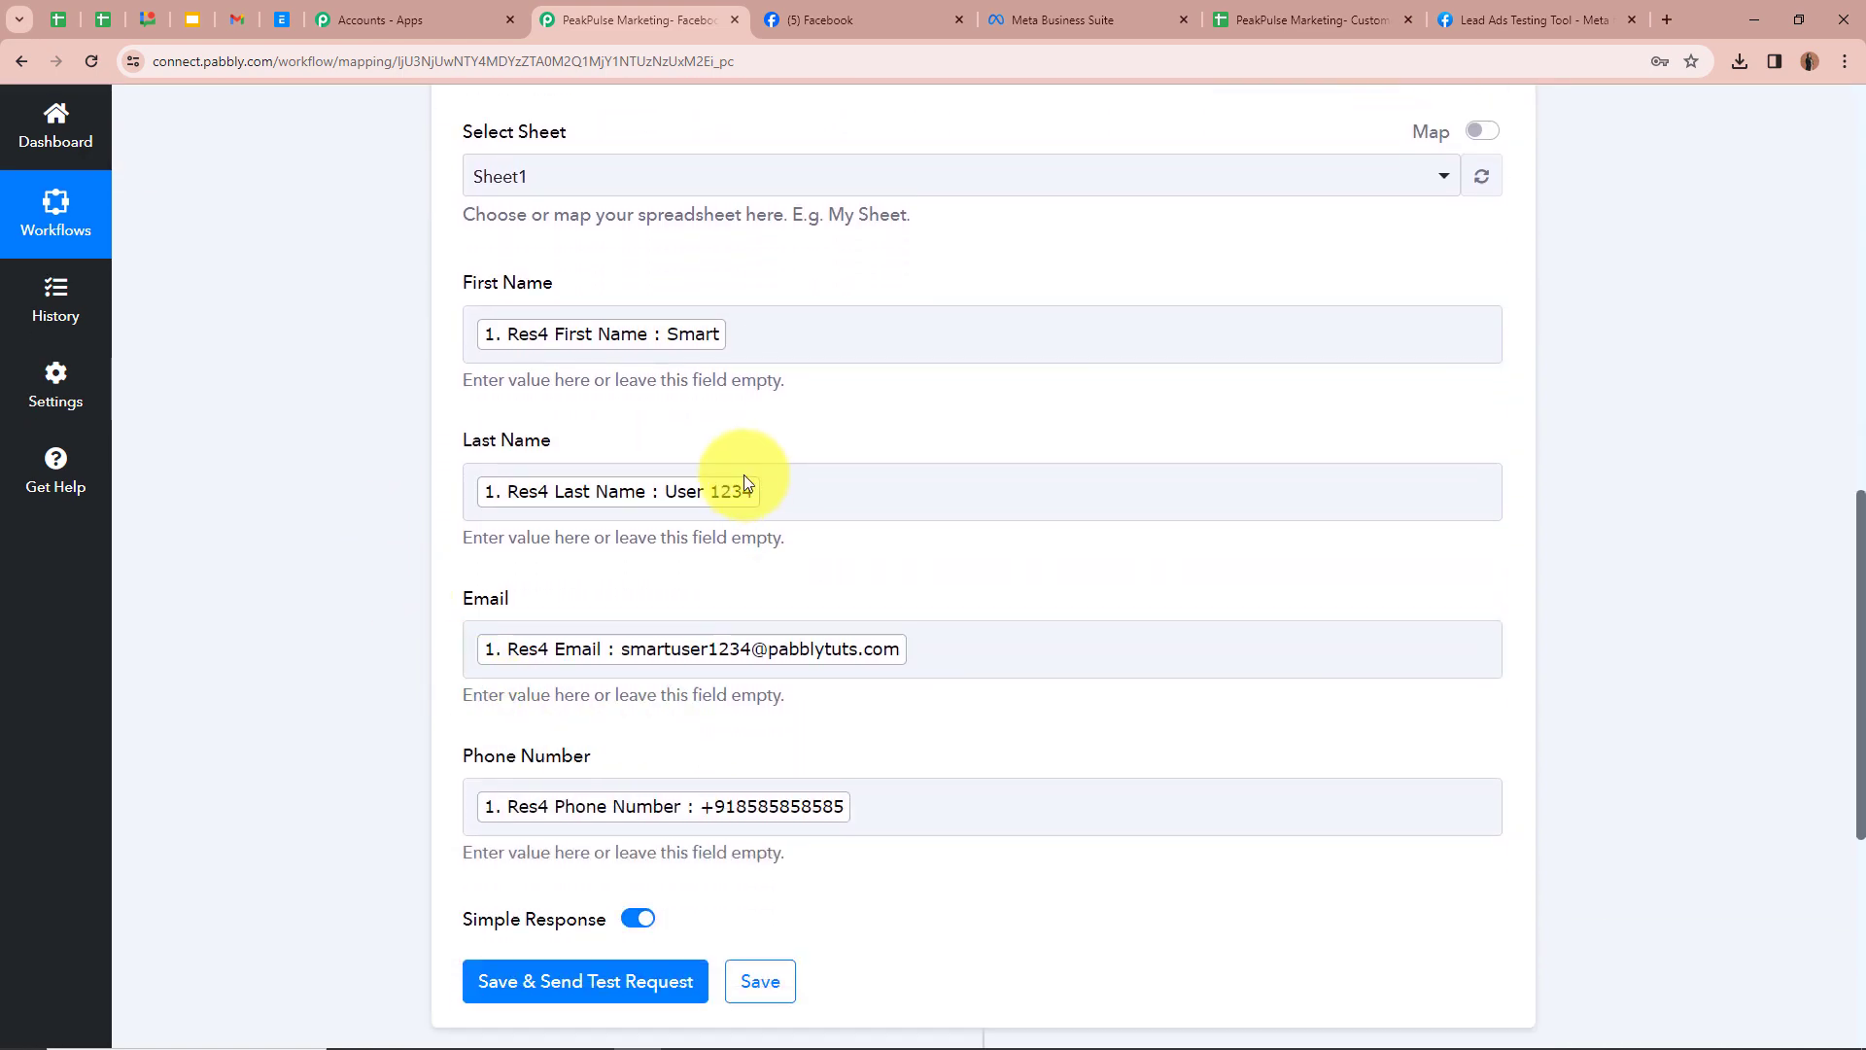
pyautogui.scroll(-1, 297, 438)
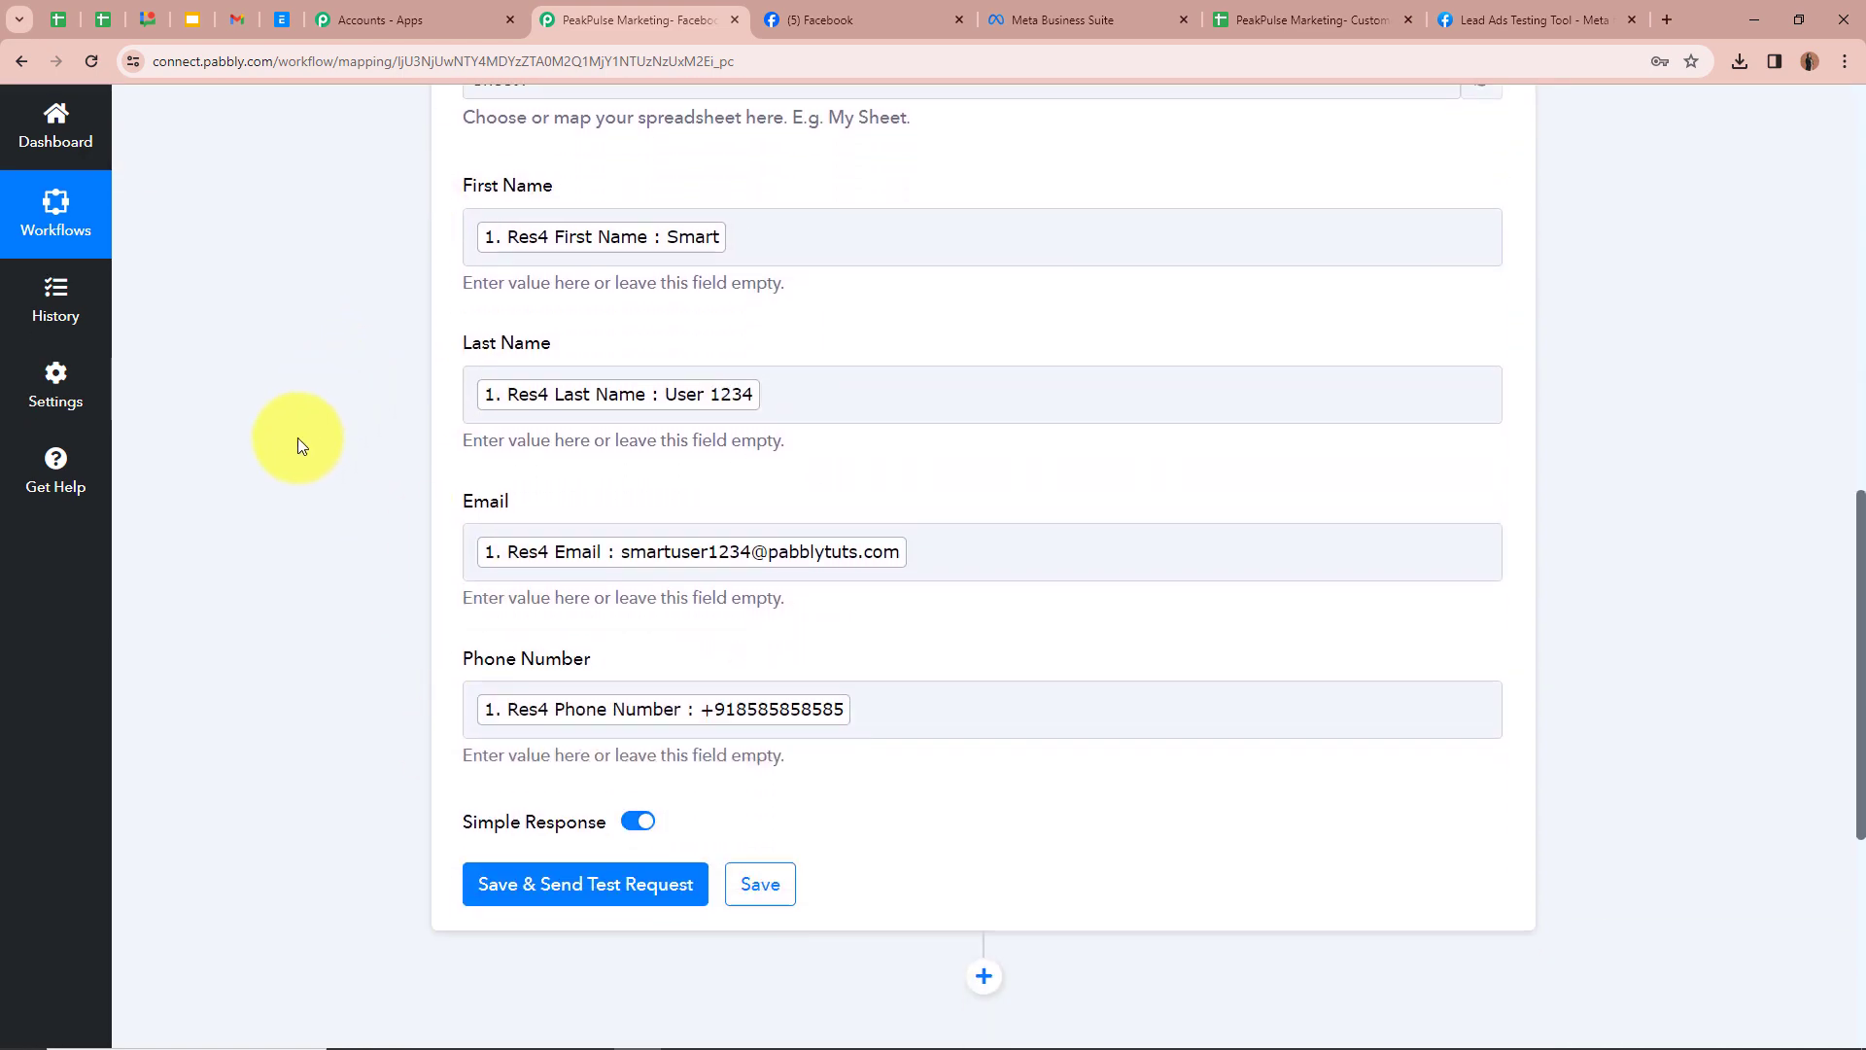
pyautogui.scroll(-1, 321, 488)
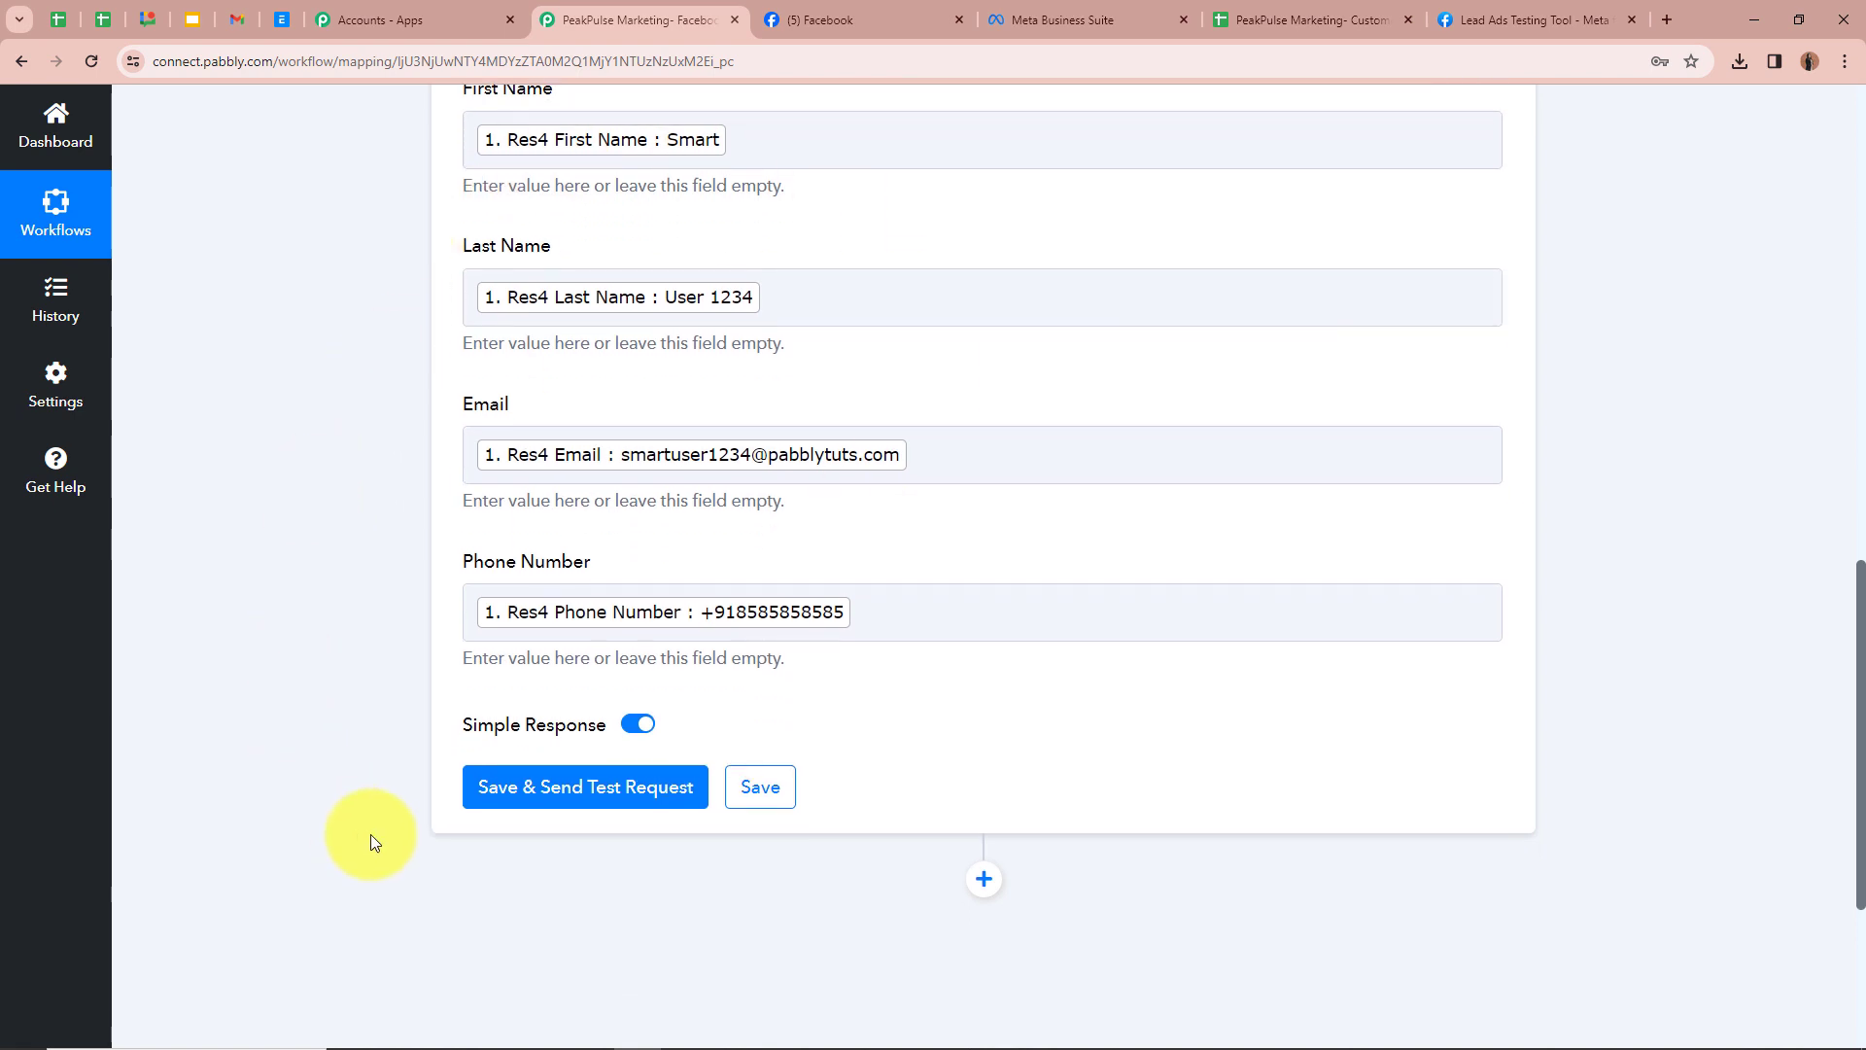
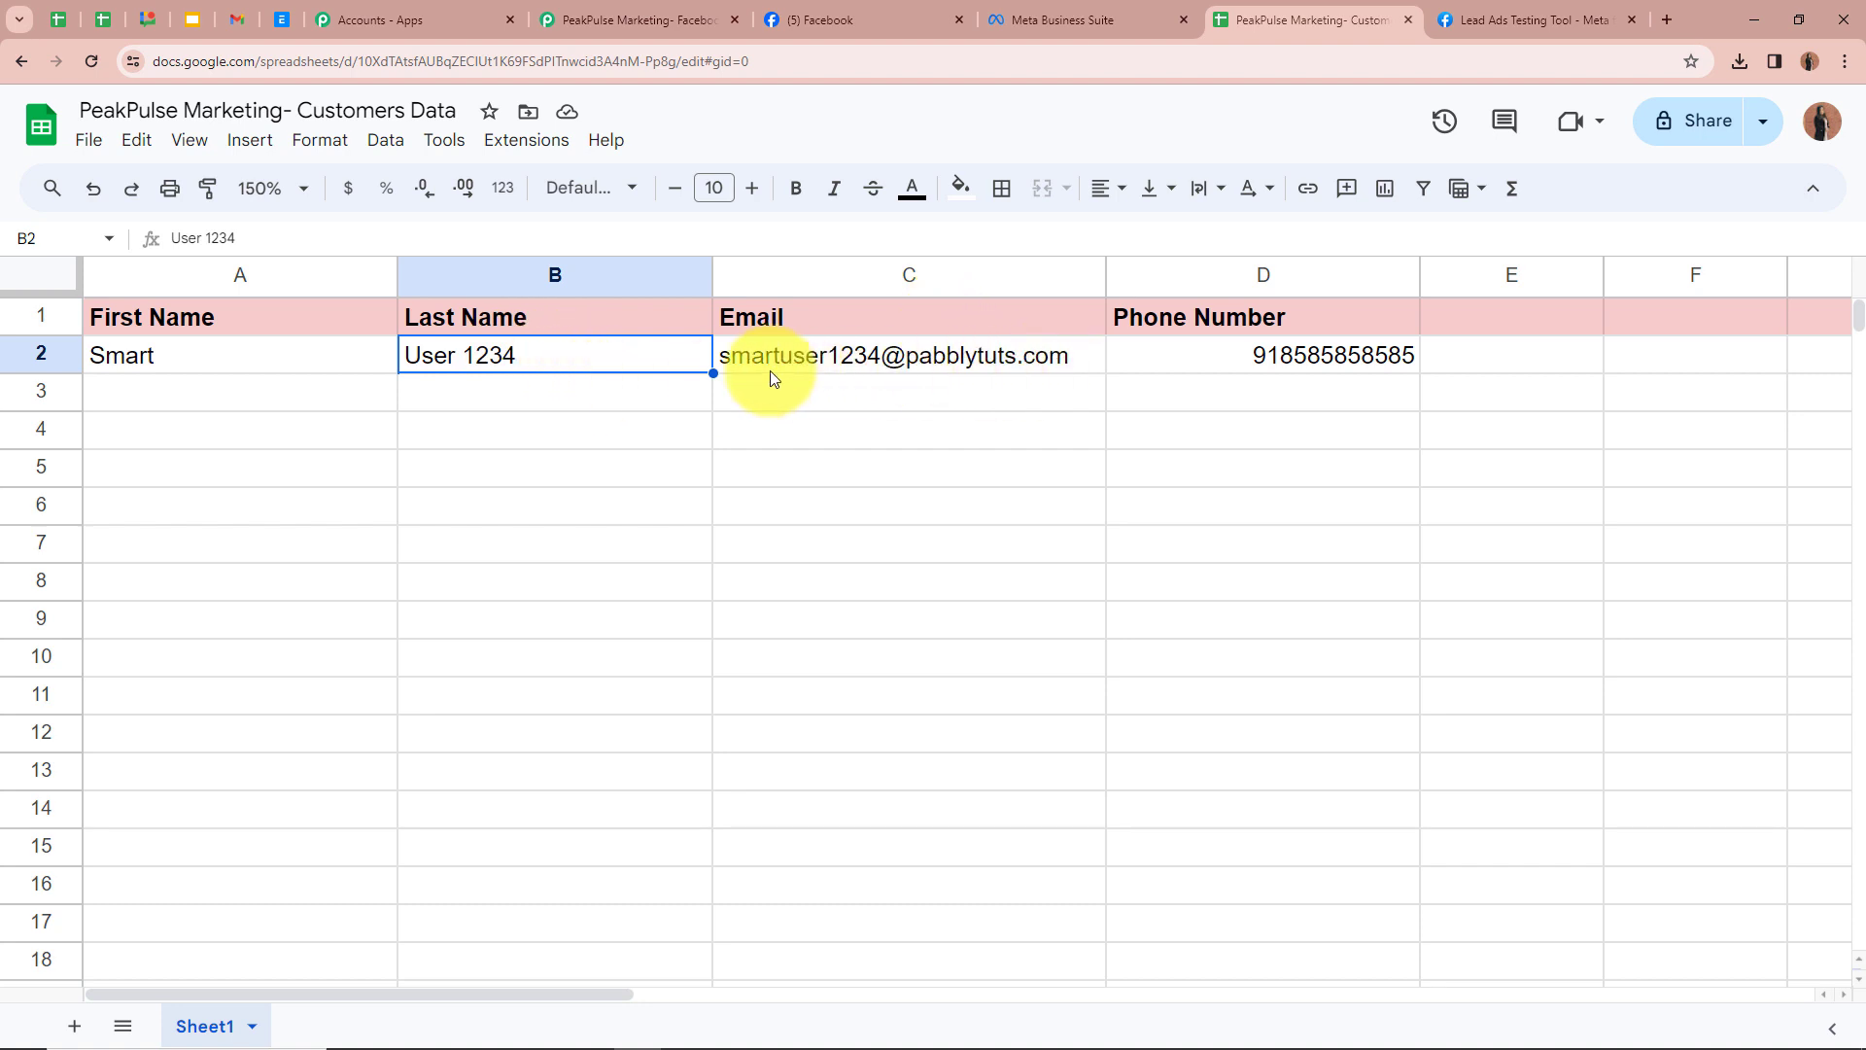
# Check the first lead's phone number in cell D2, then go back to the Lead Ads Testing Tool.
pyautogui.moveTo(954, 376)
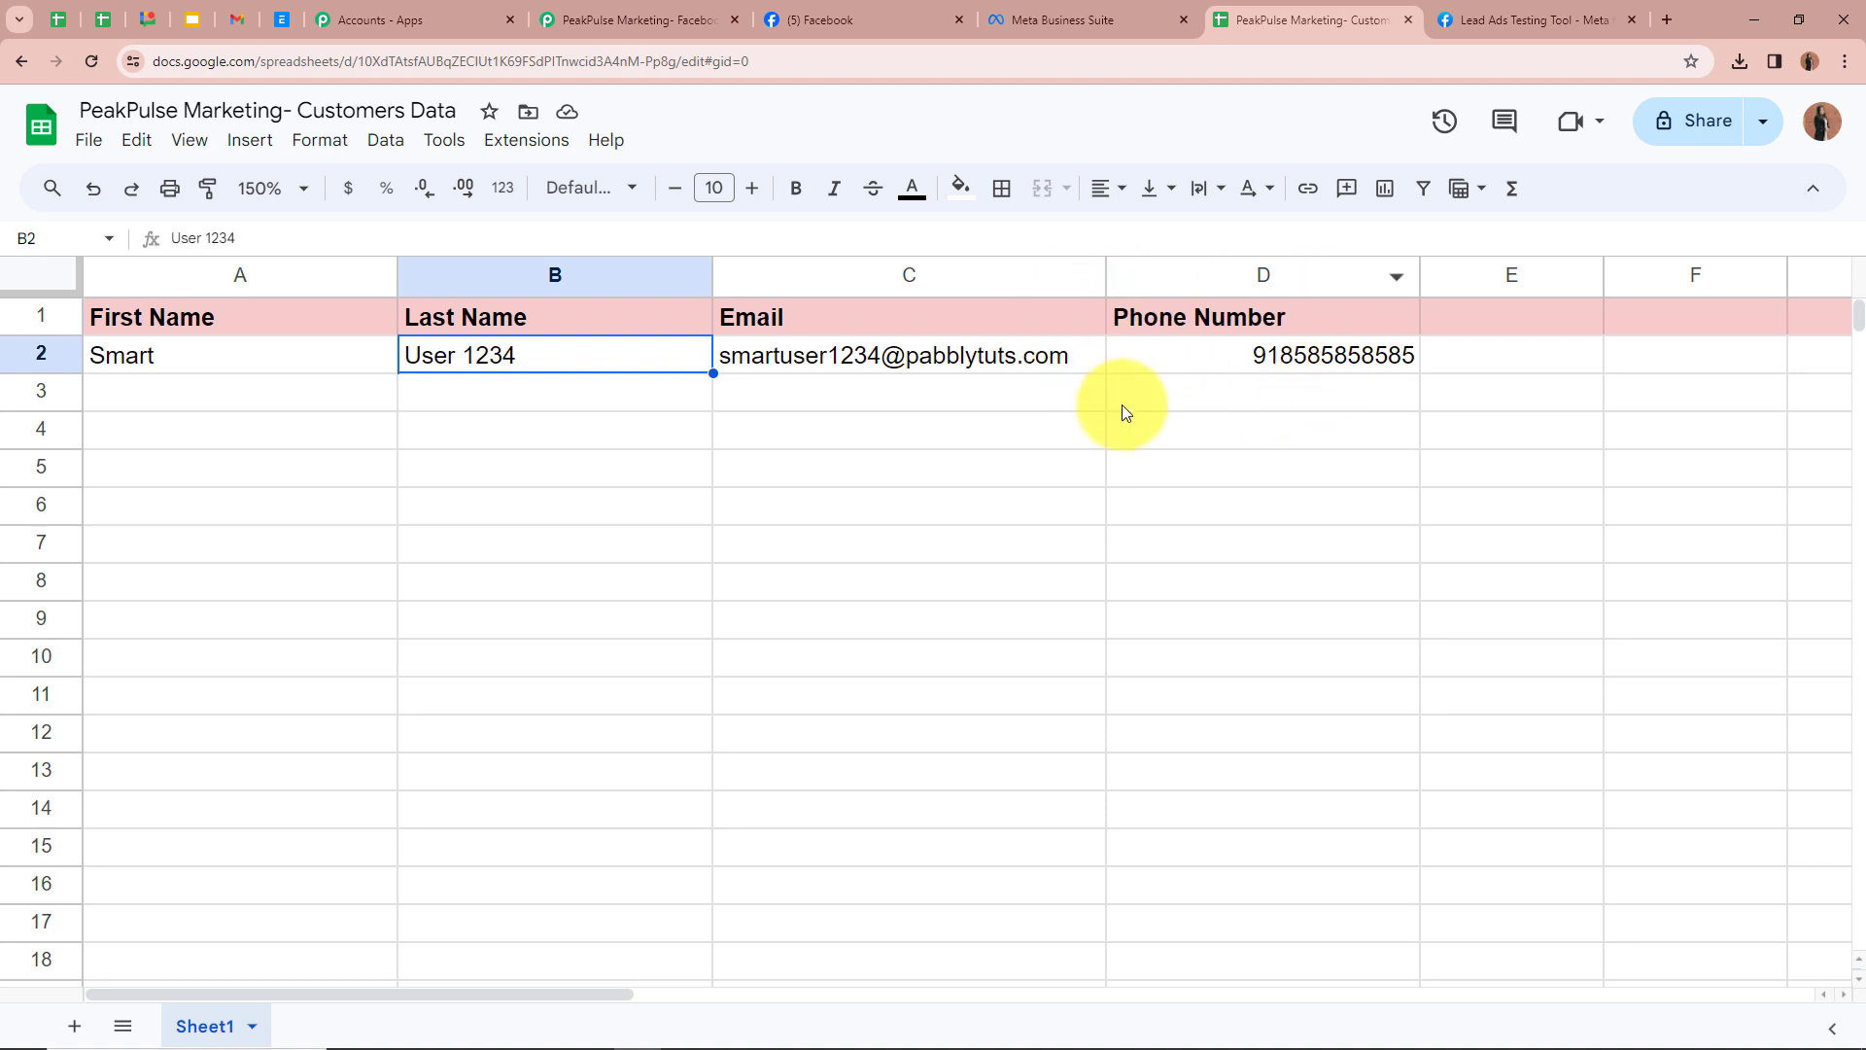
pyautogui.click(1217, 365)
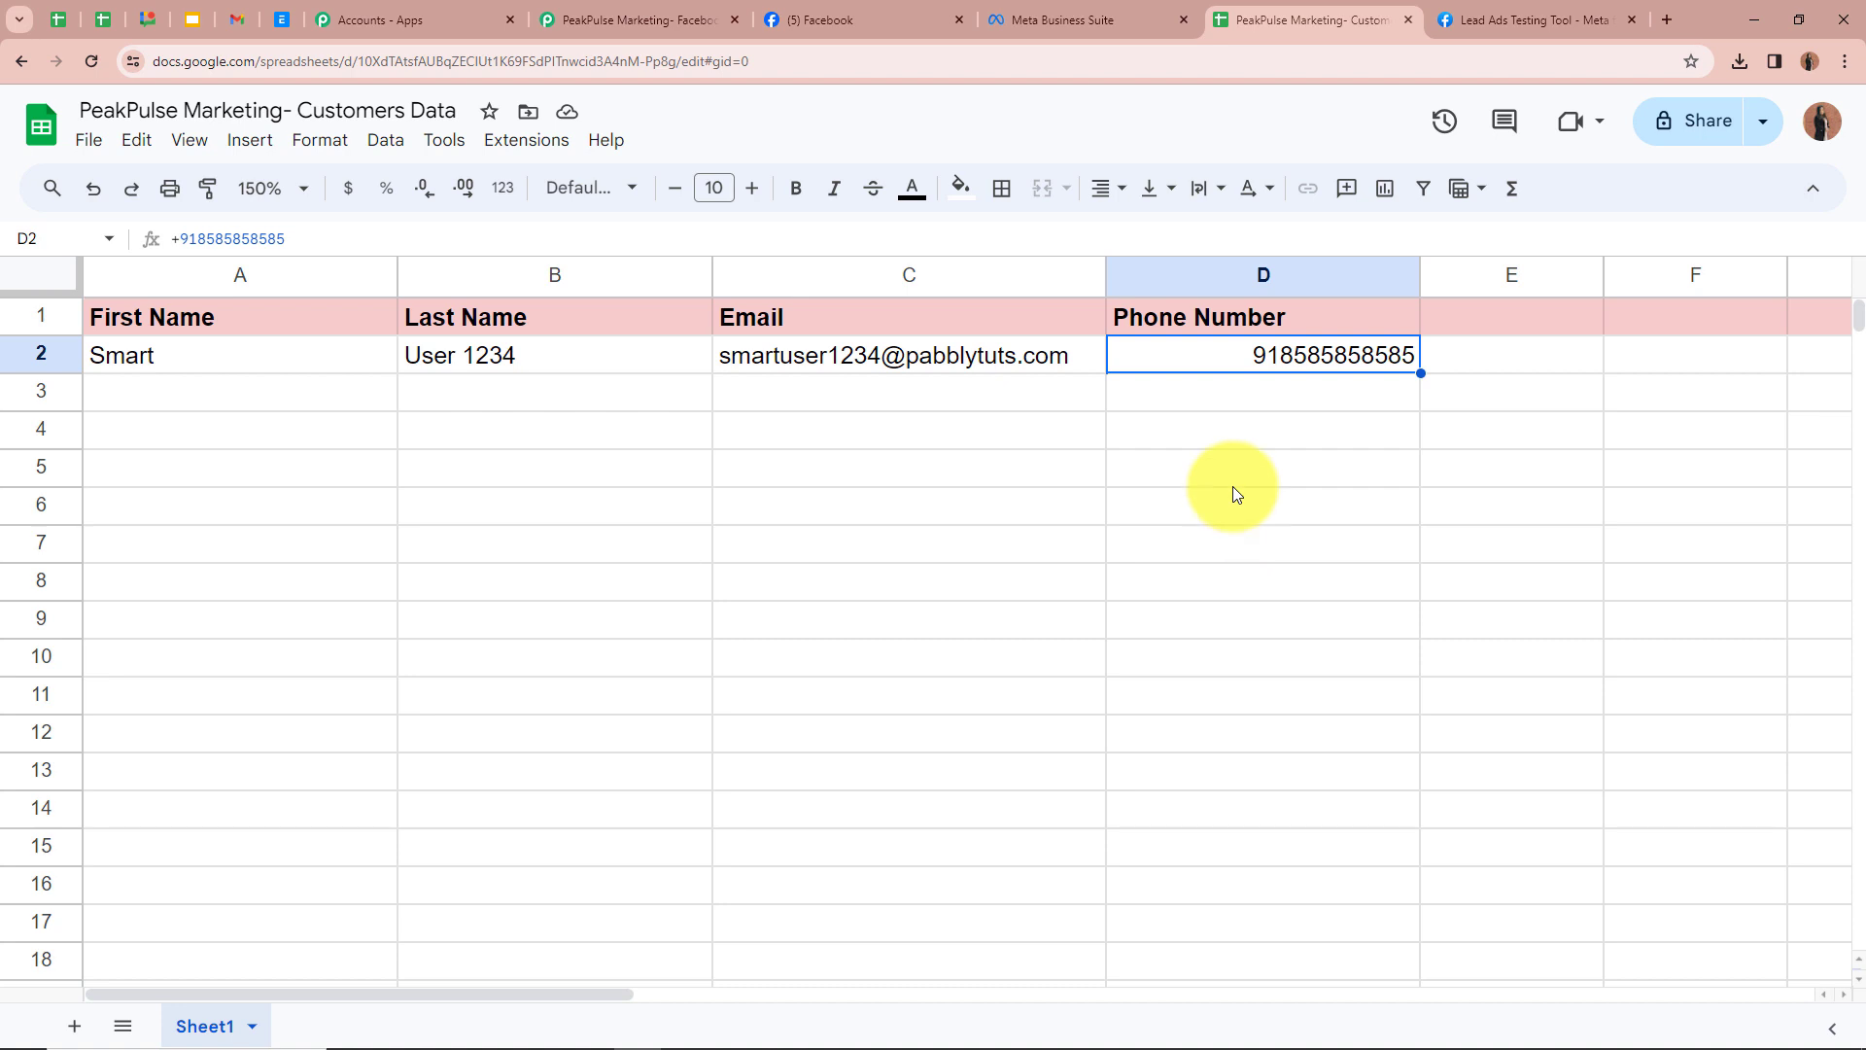
pyautogui.click(1516, 19)
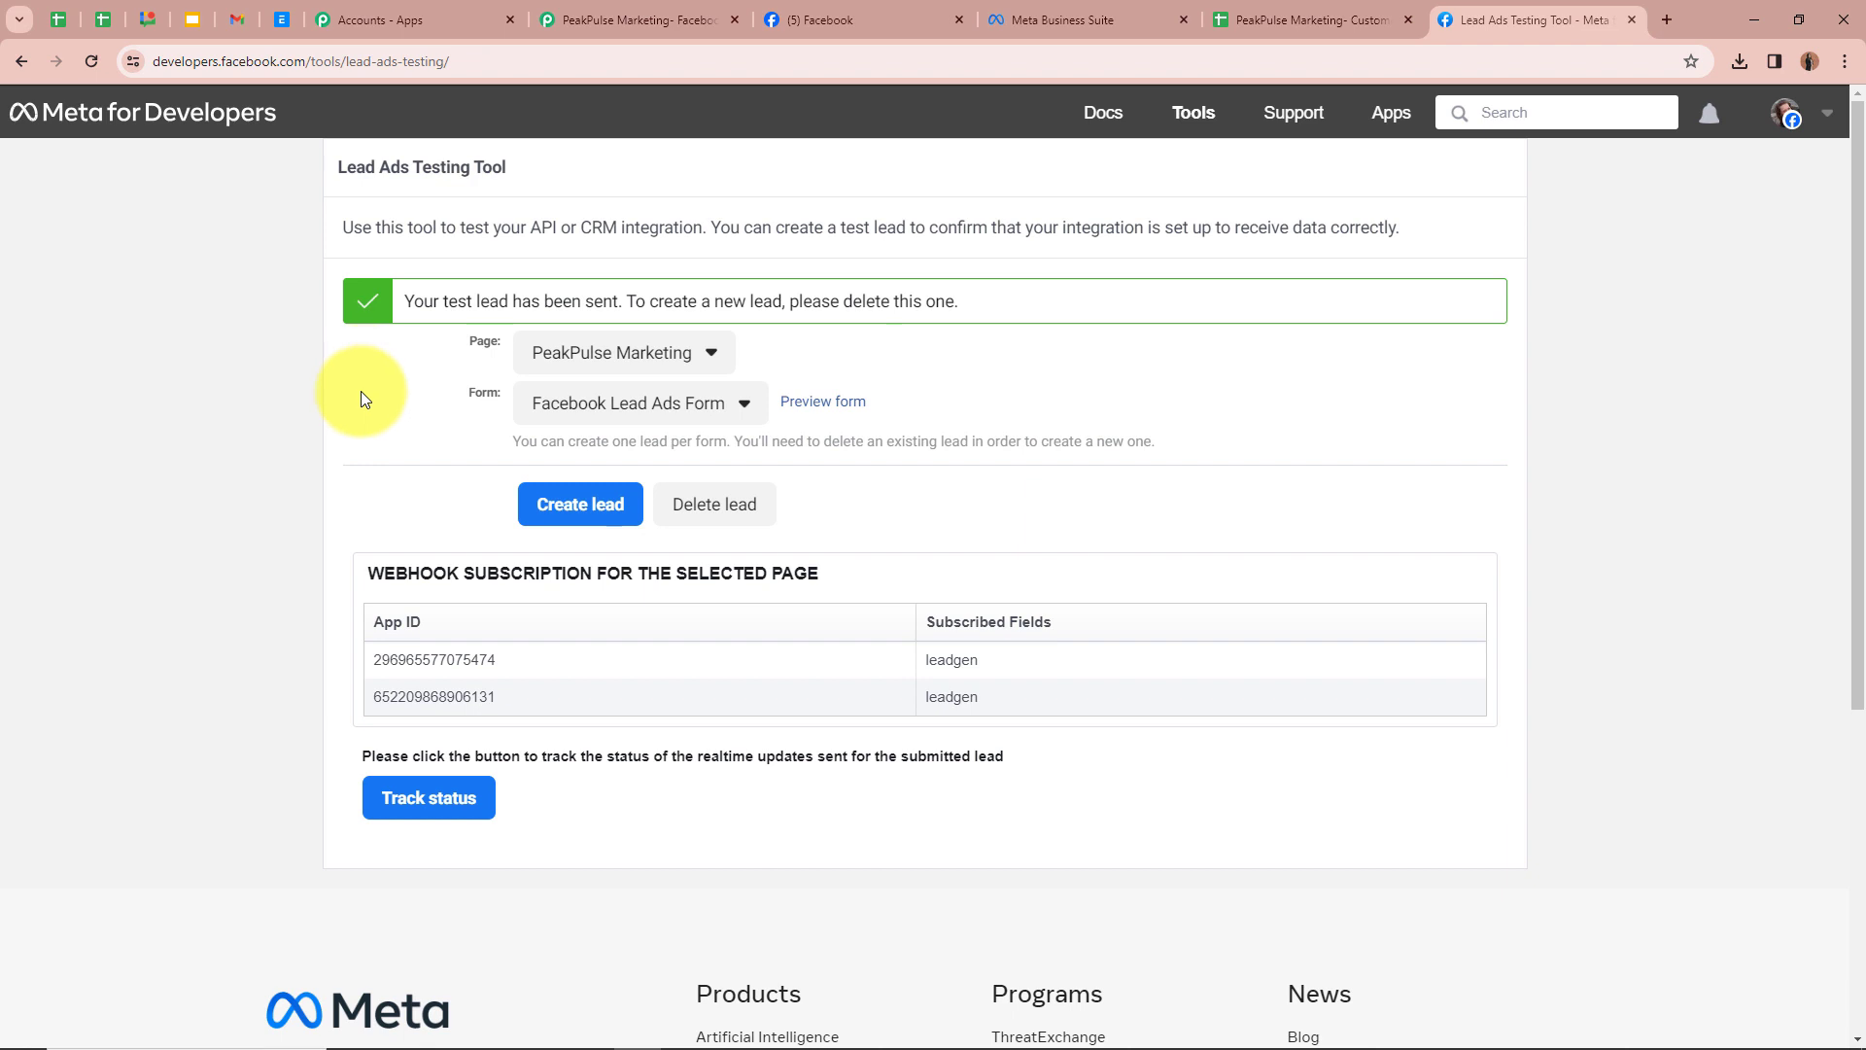
# Delete the old test lead, reload, and pick PeakPulse Marketing with Facebook Lead Ads Form.
pyautogui.click(717, 505)
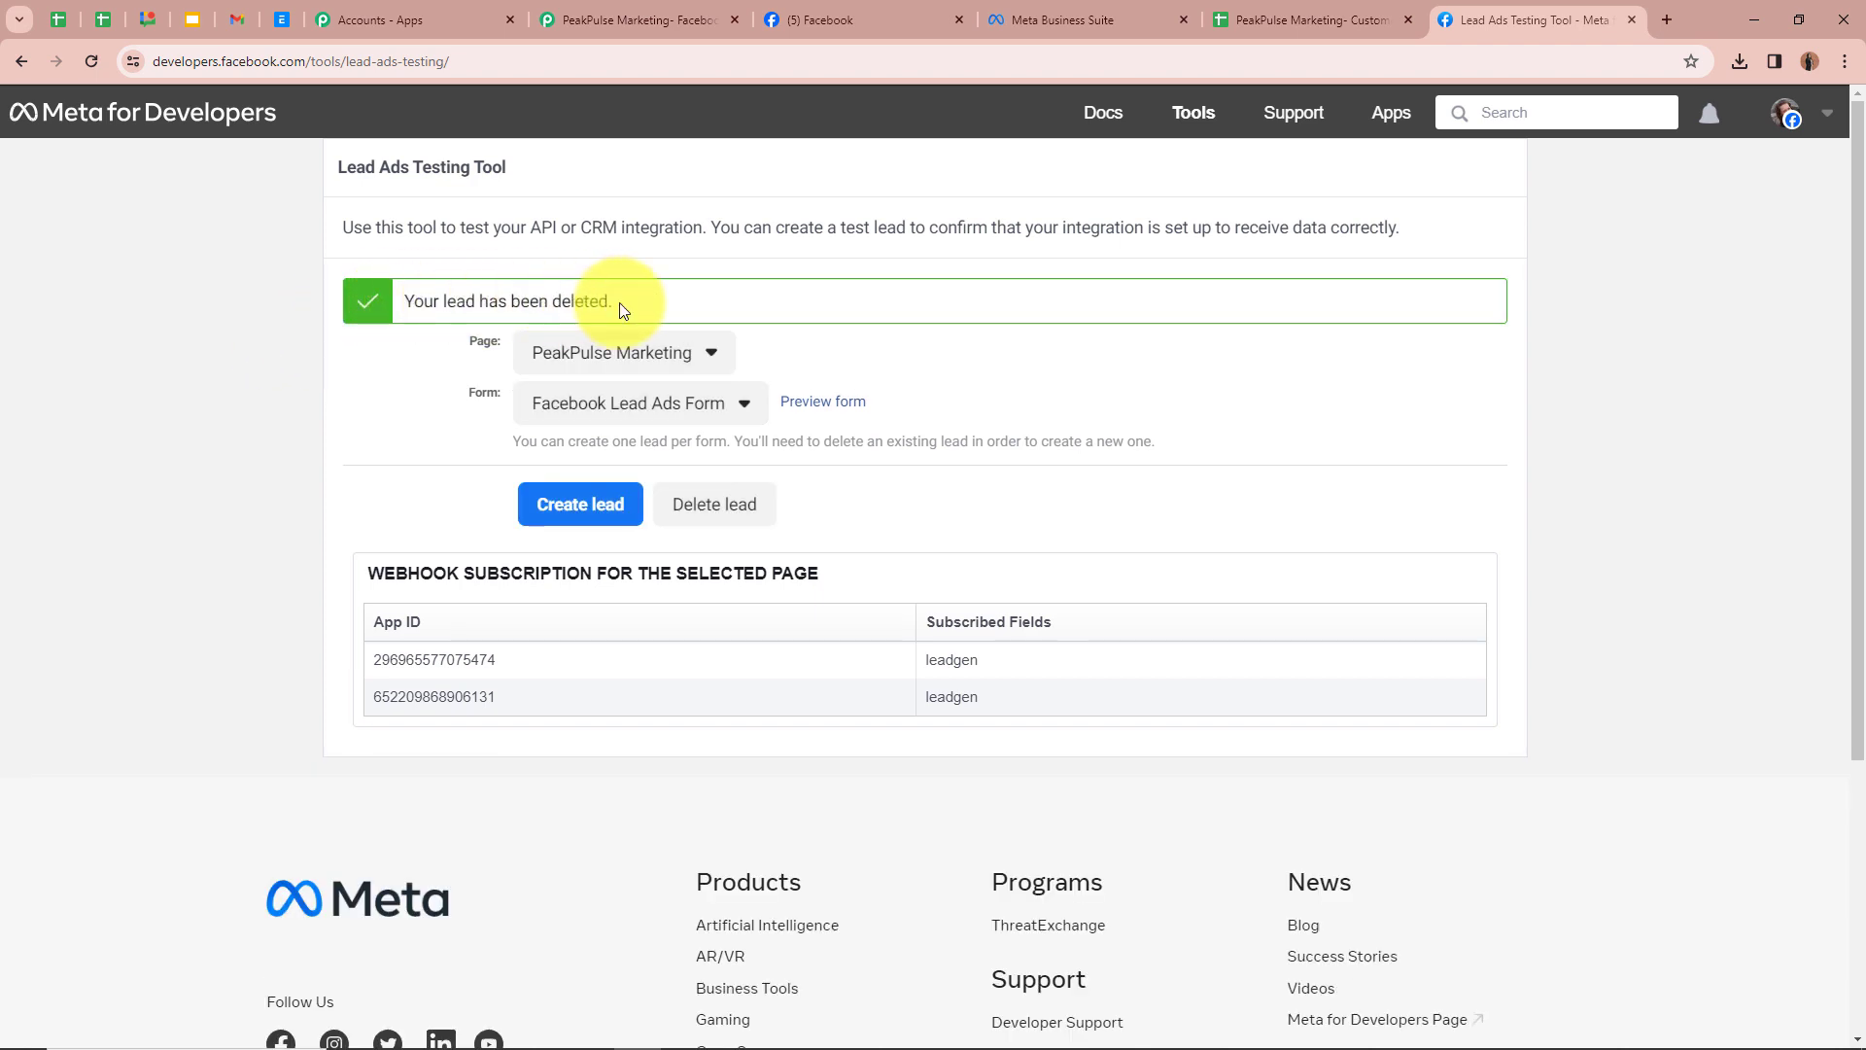
pyautogui.click(91, 66)
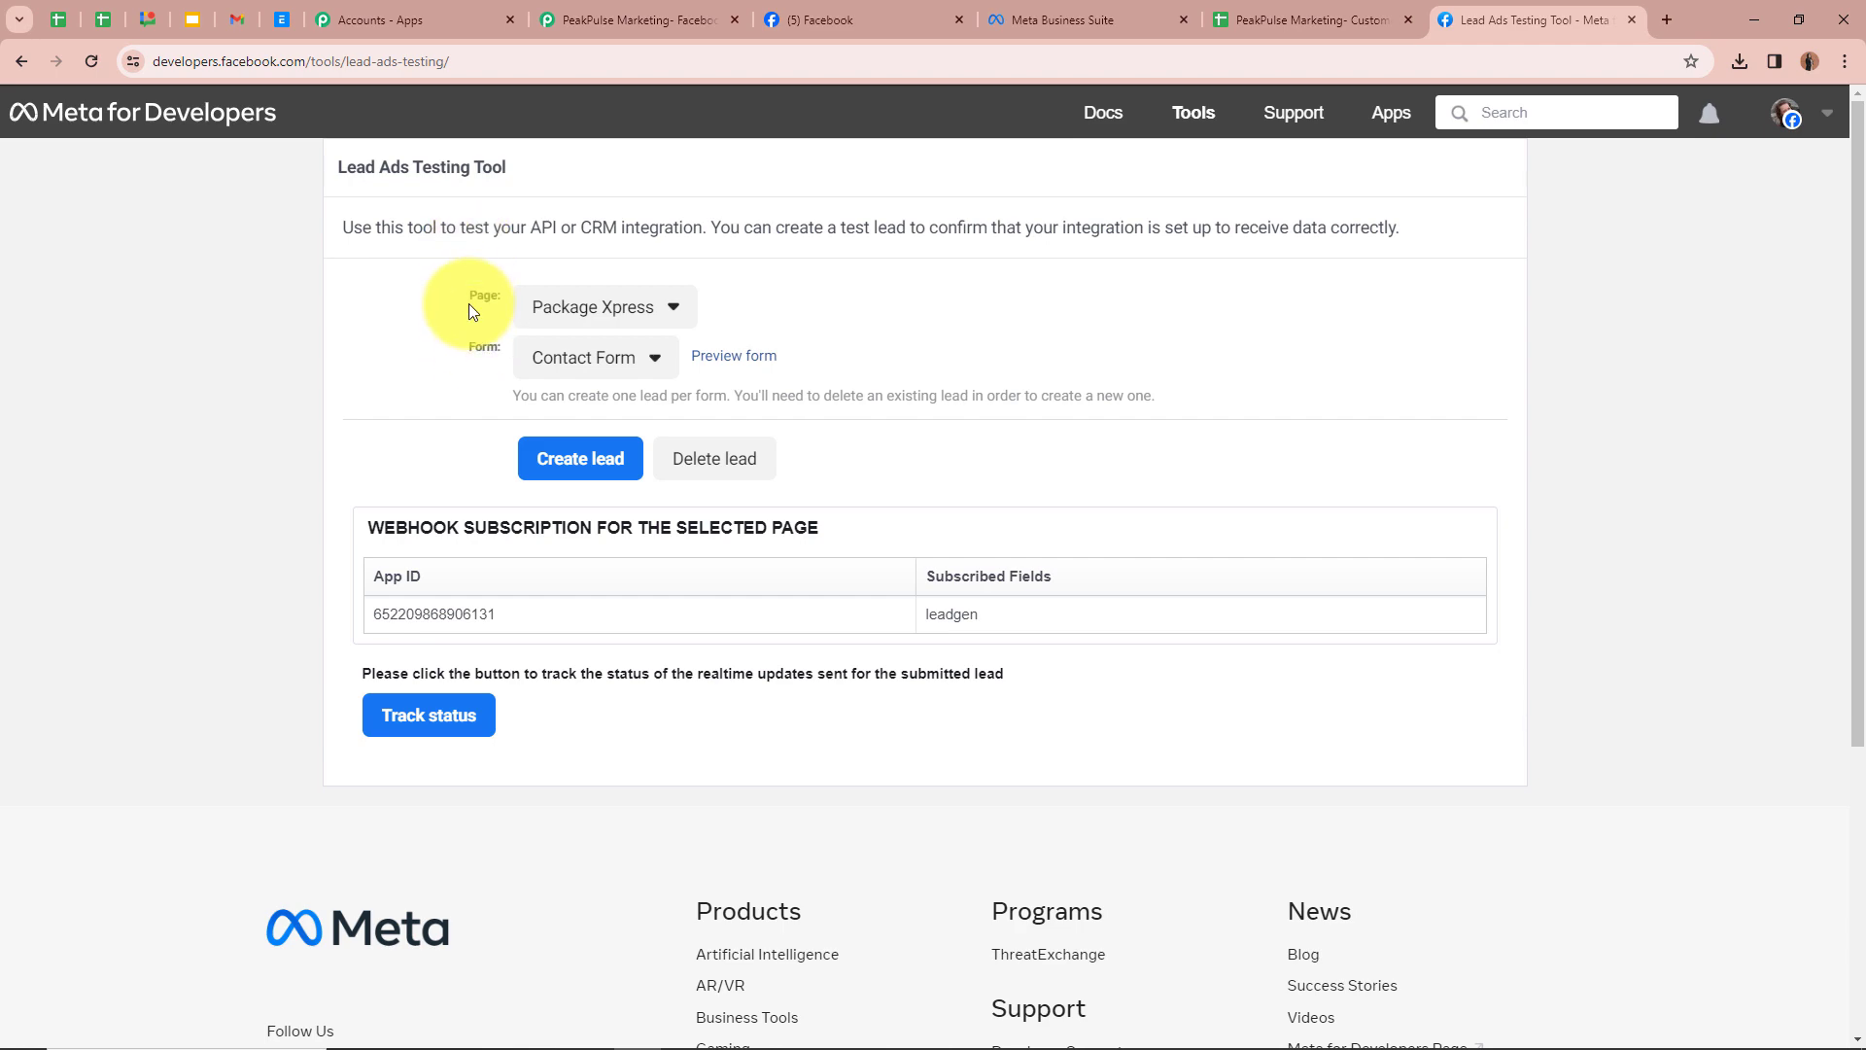
pyautogui.click(529, 307)
pyautogui.scroll(-4, 534, 700)
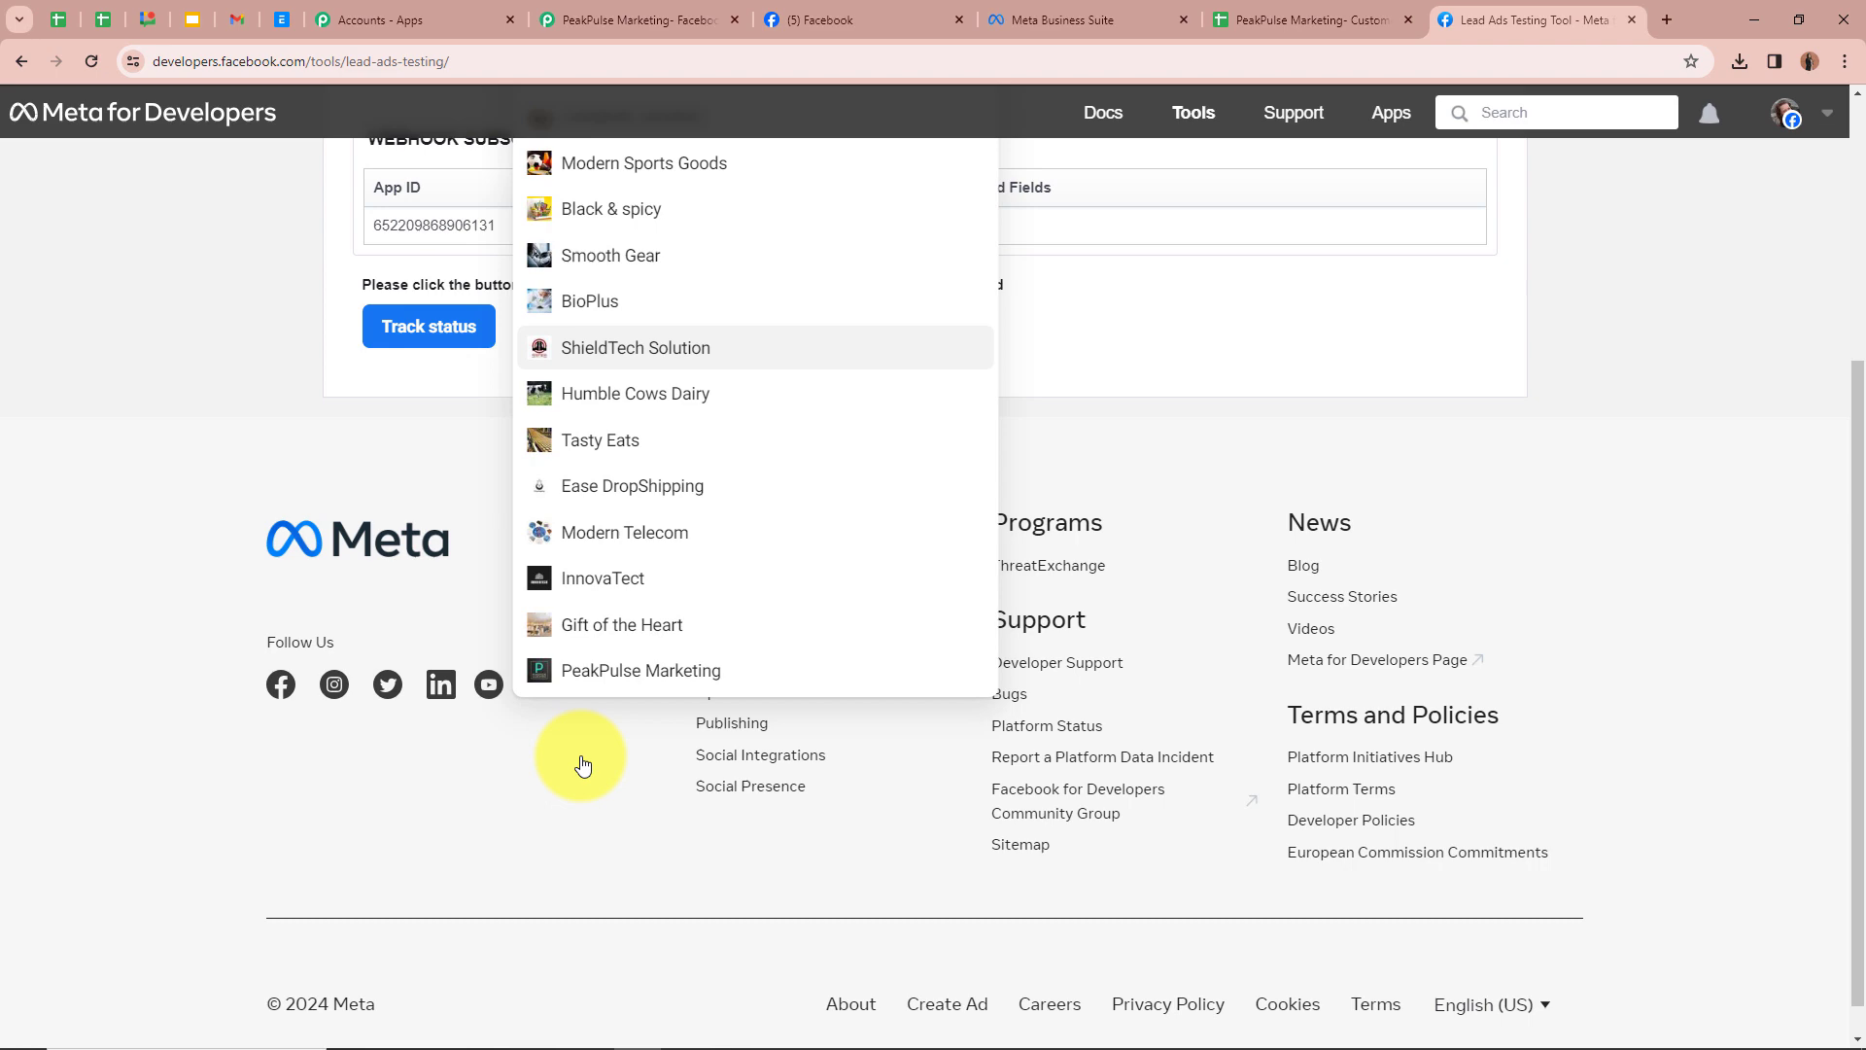
pyautogui.click(641, 671)
pyautogui.scroll(3, 737, 618)
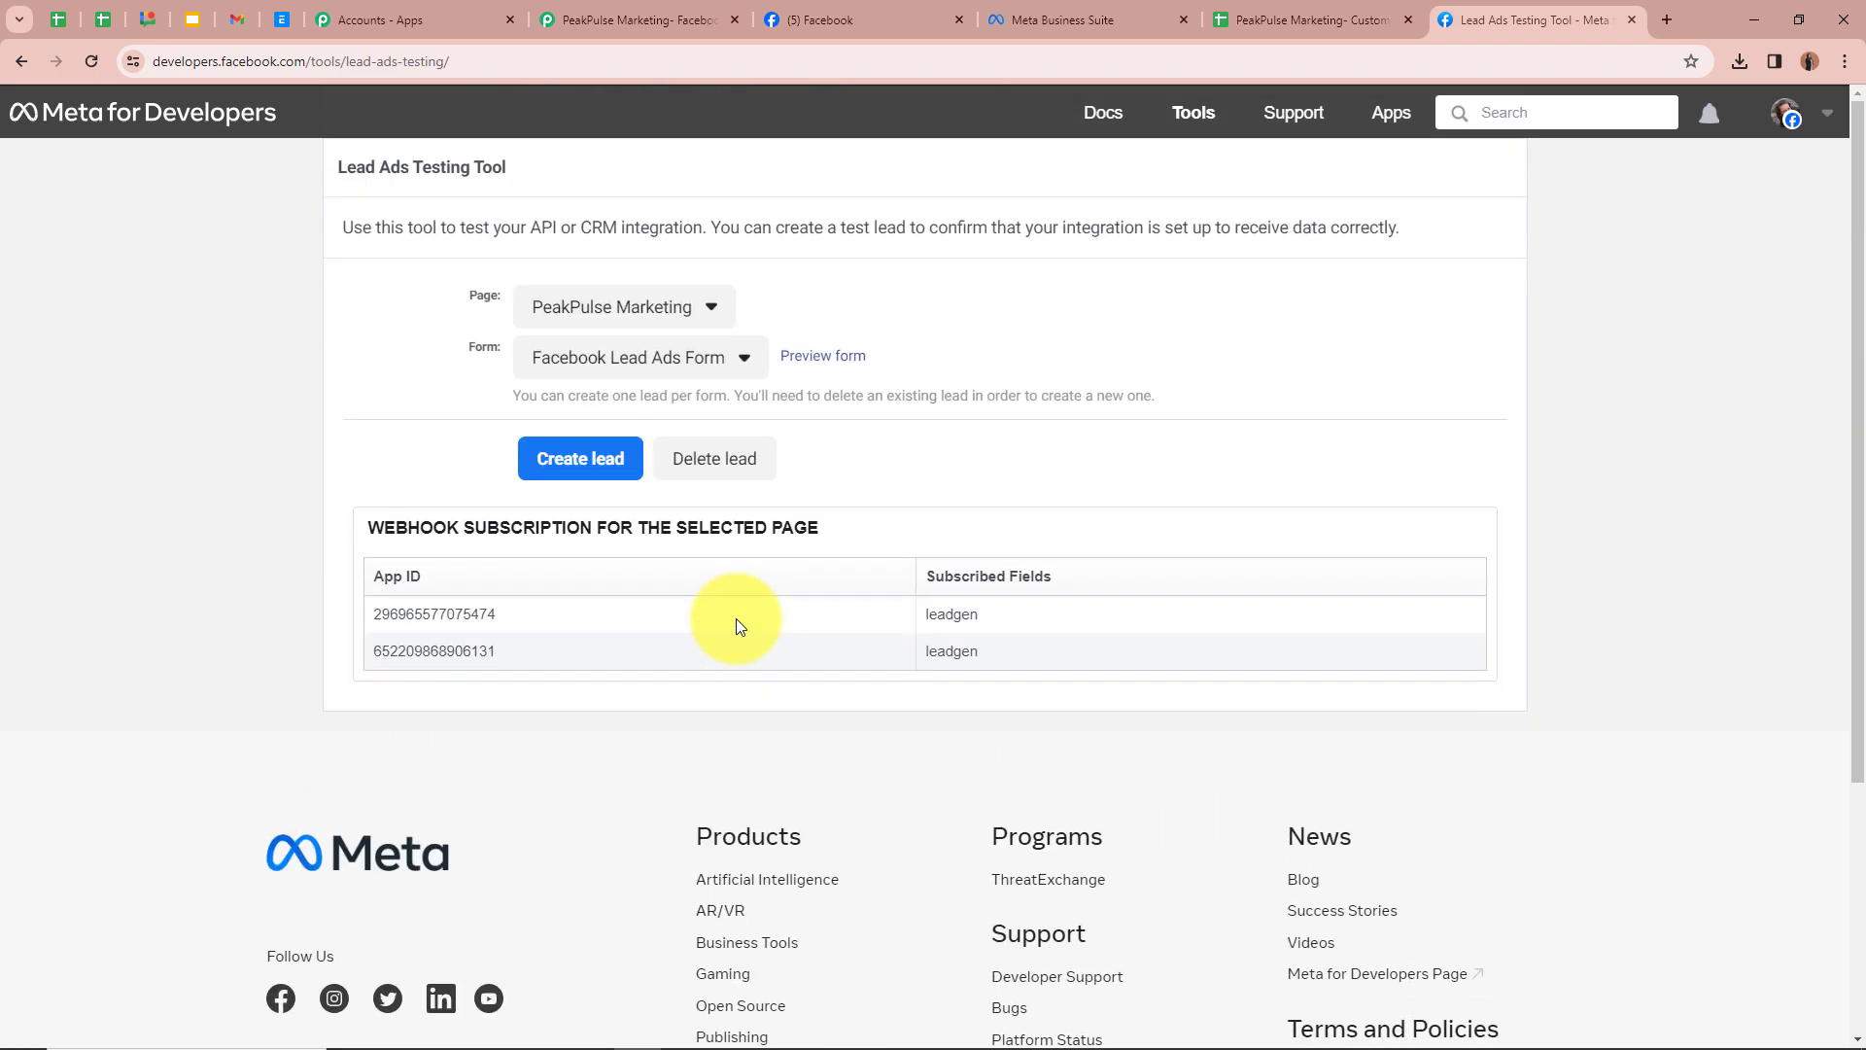
pyautogui.click(690, 359)
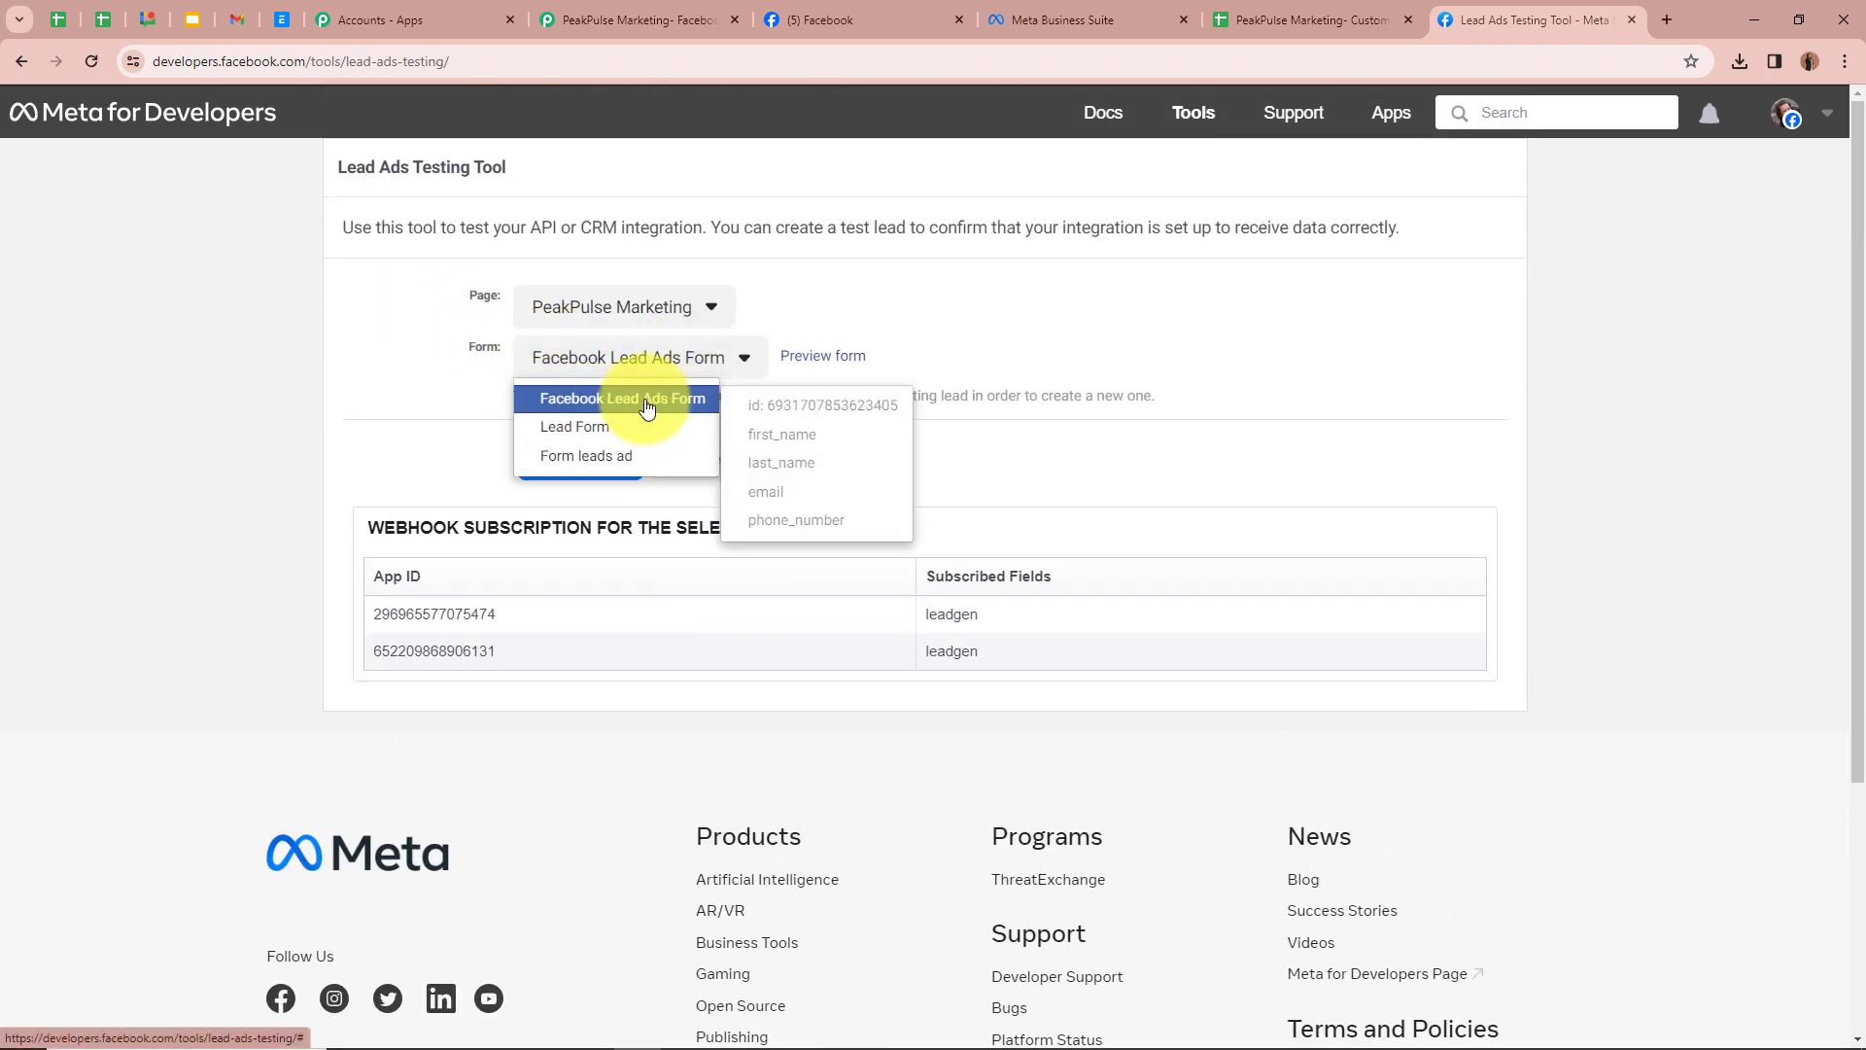
pyautogui.click(647, 408)
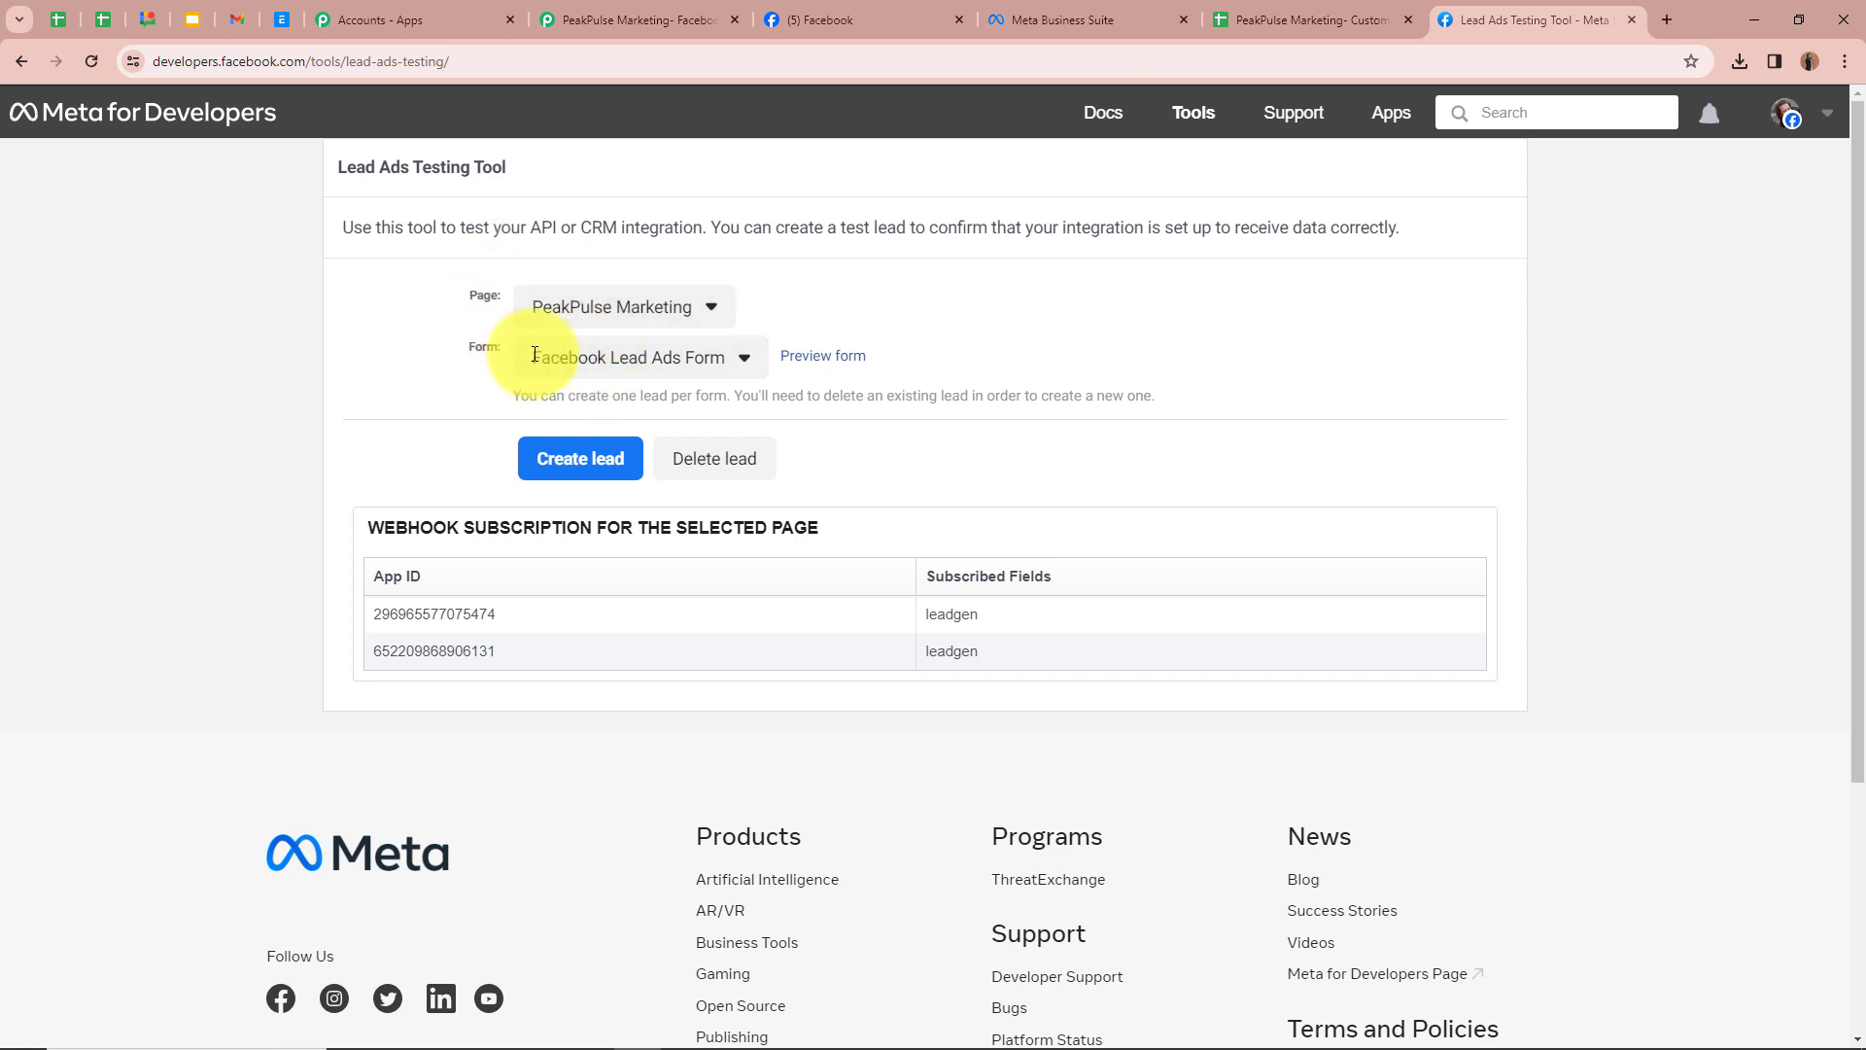
# Preview the PeakPulse Marketing lead form and submit its prefilled details as a new test lead.
pyautogui.click(841, 371)
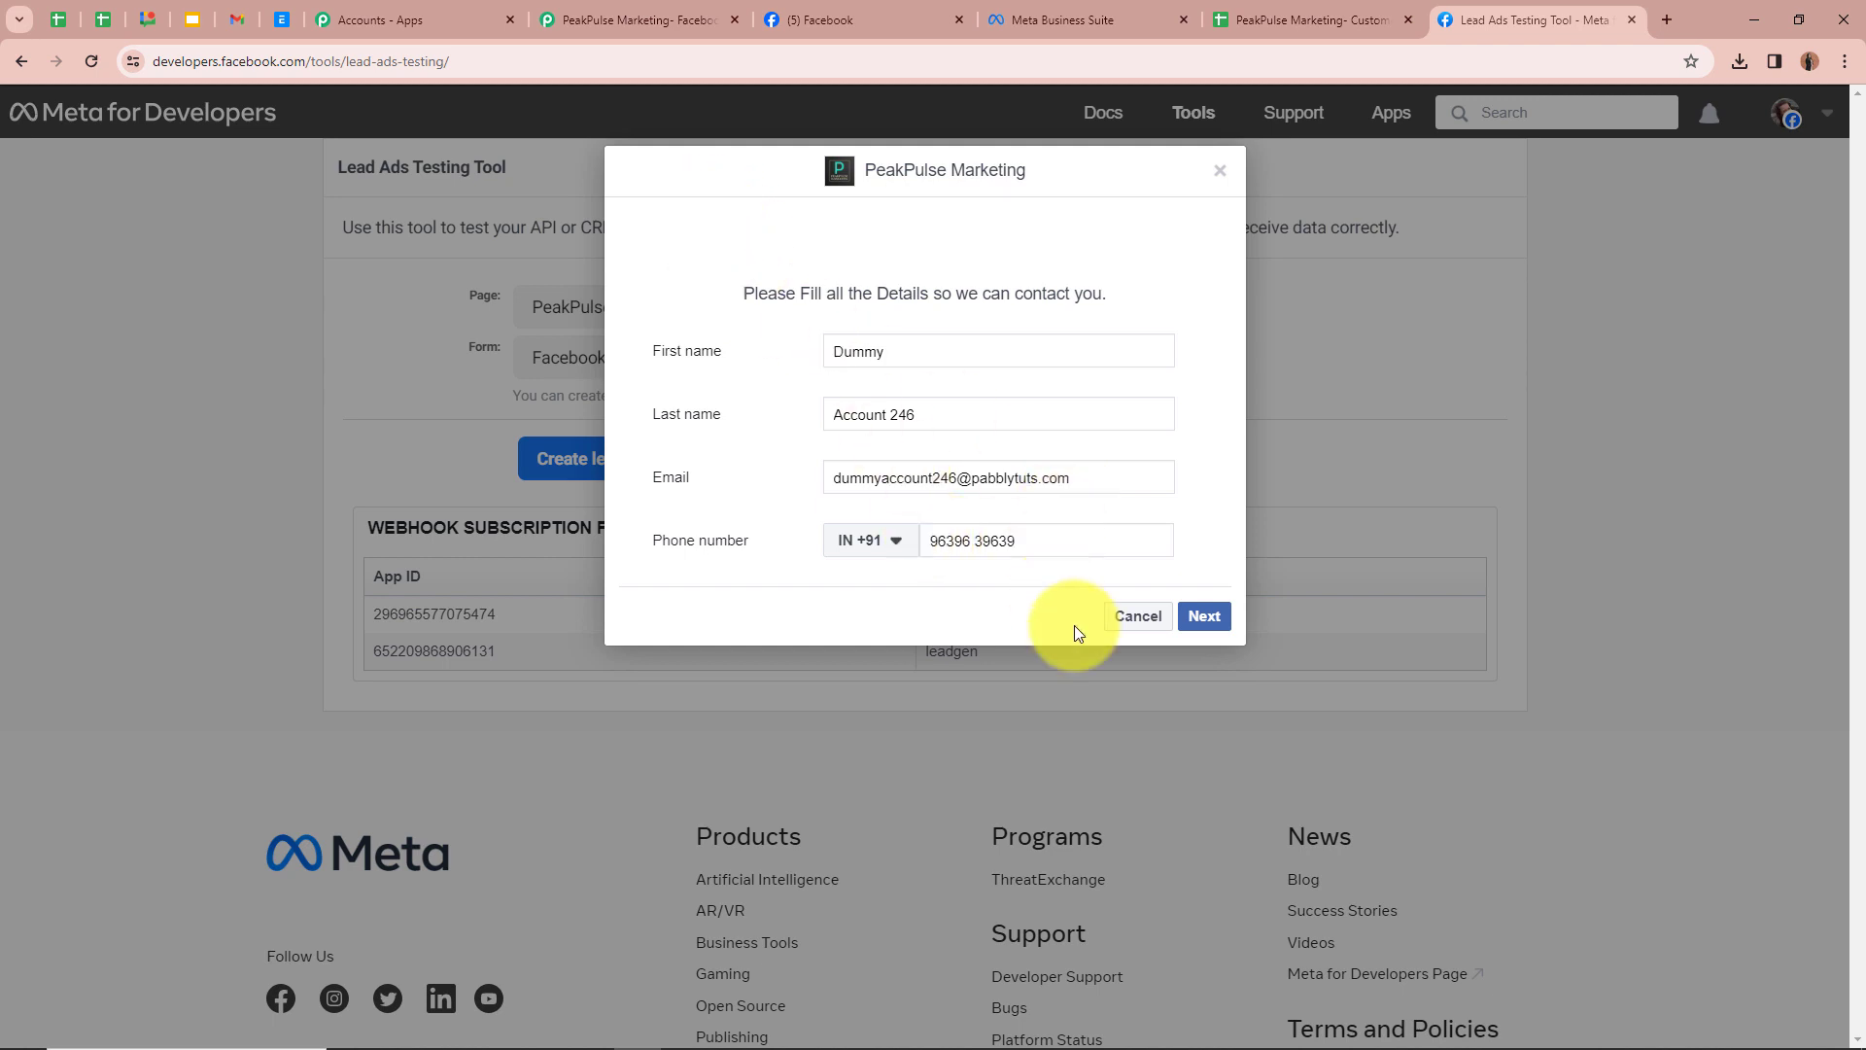
pyautogui.click(1203, 616)
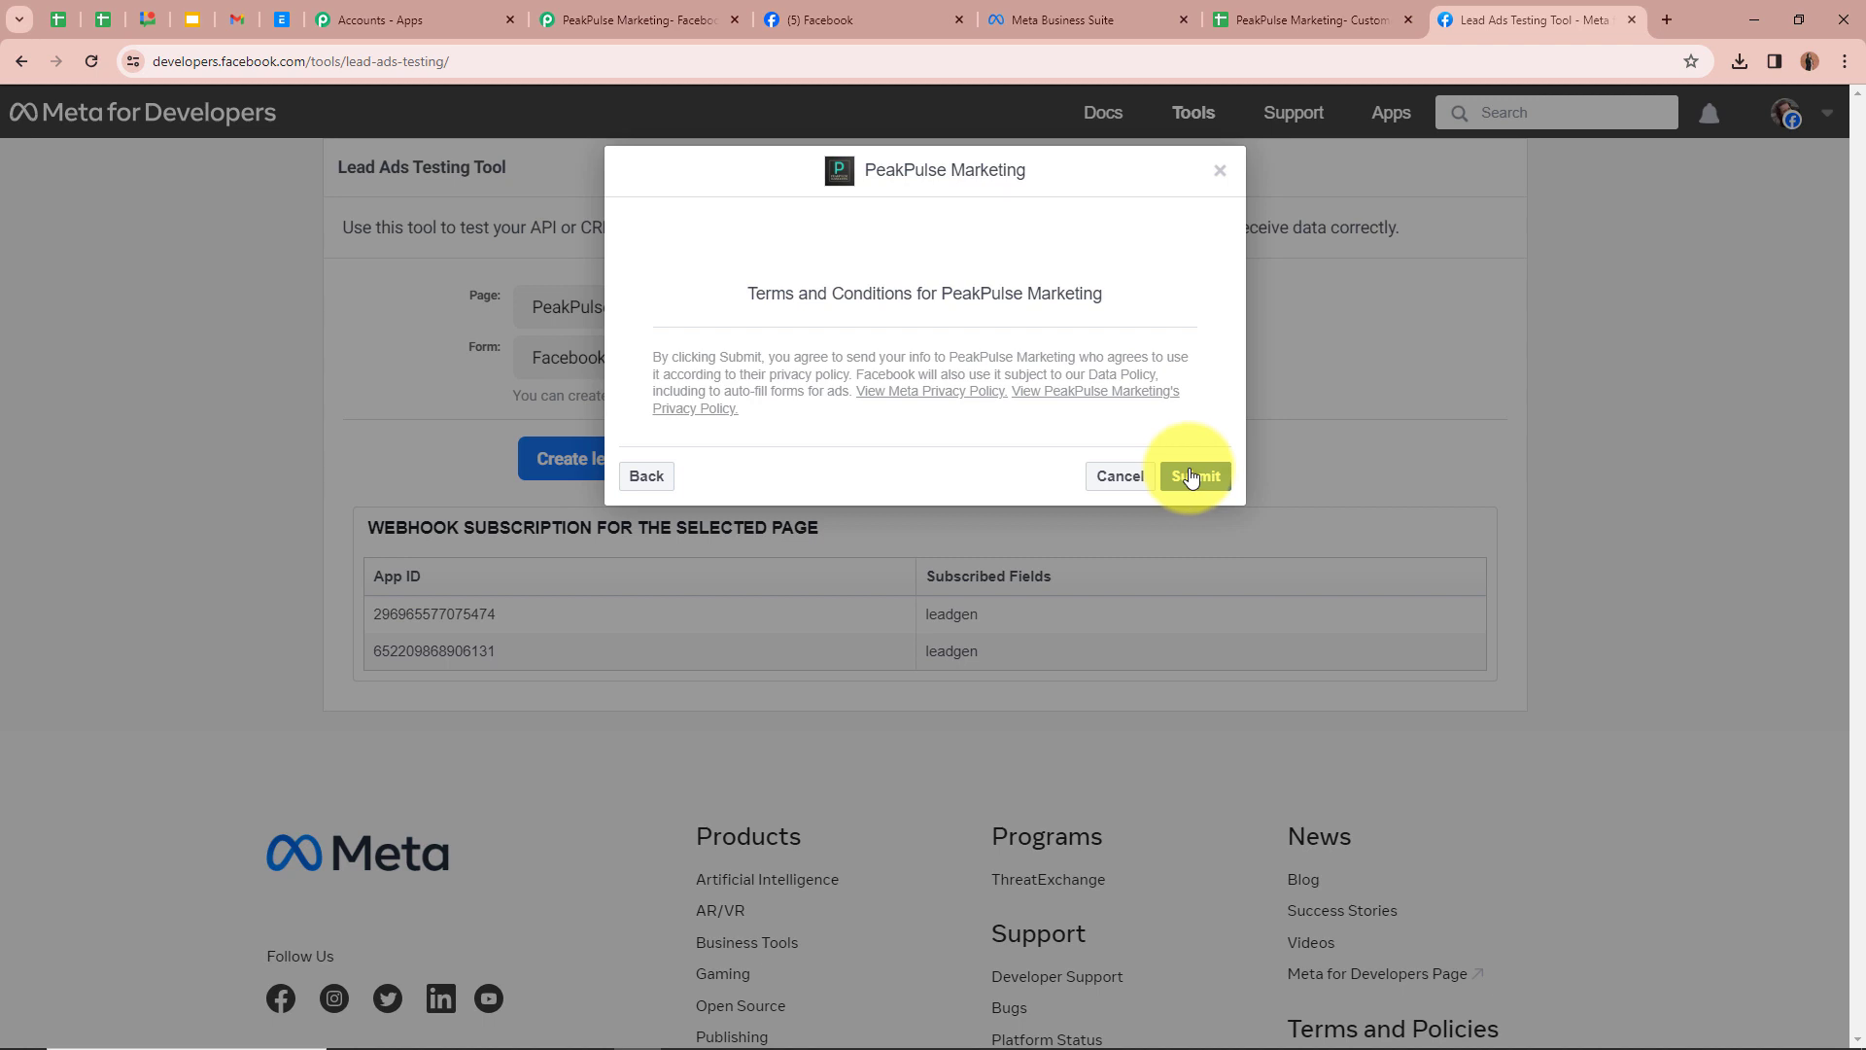
pyautogui.click(1191, 477)
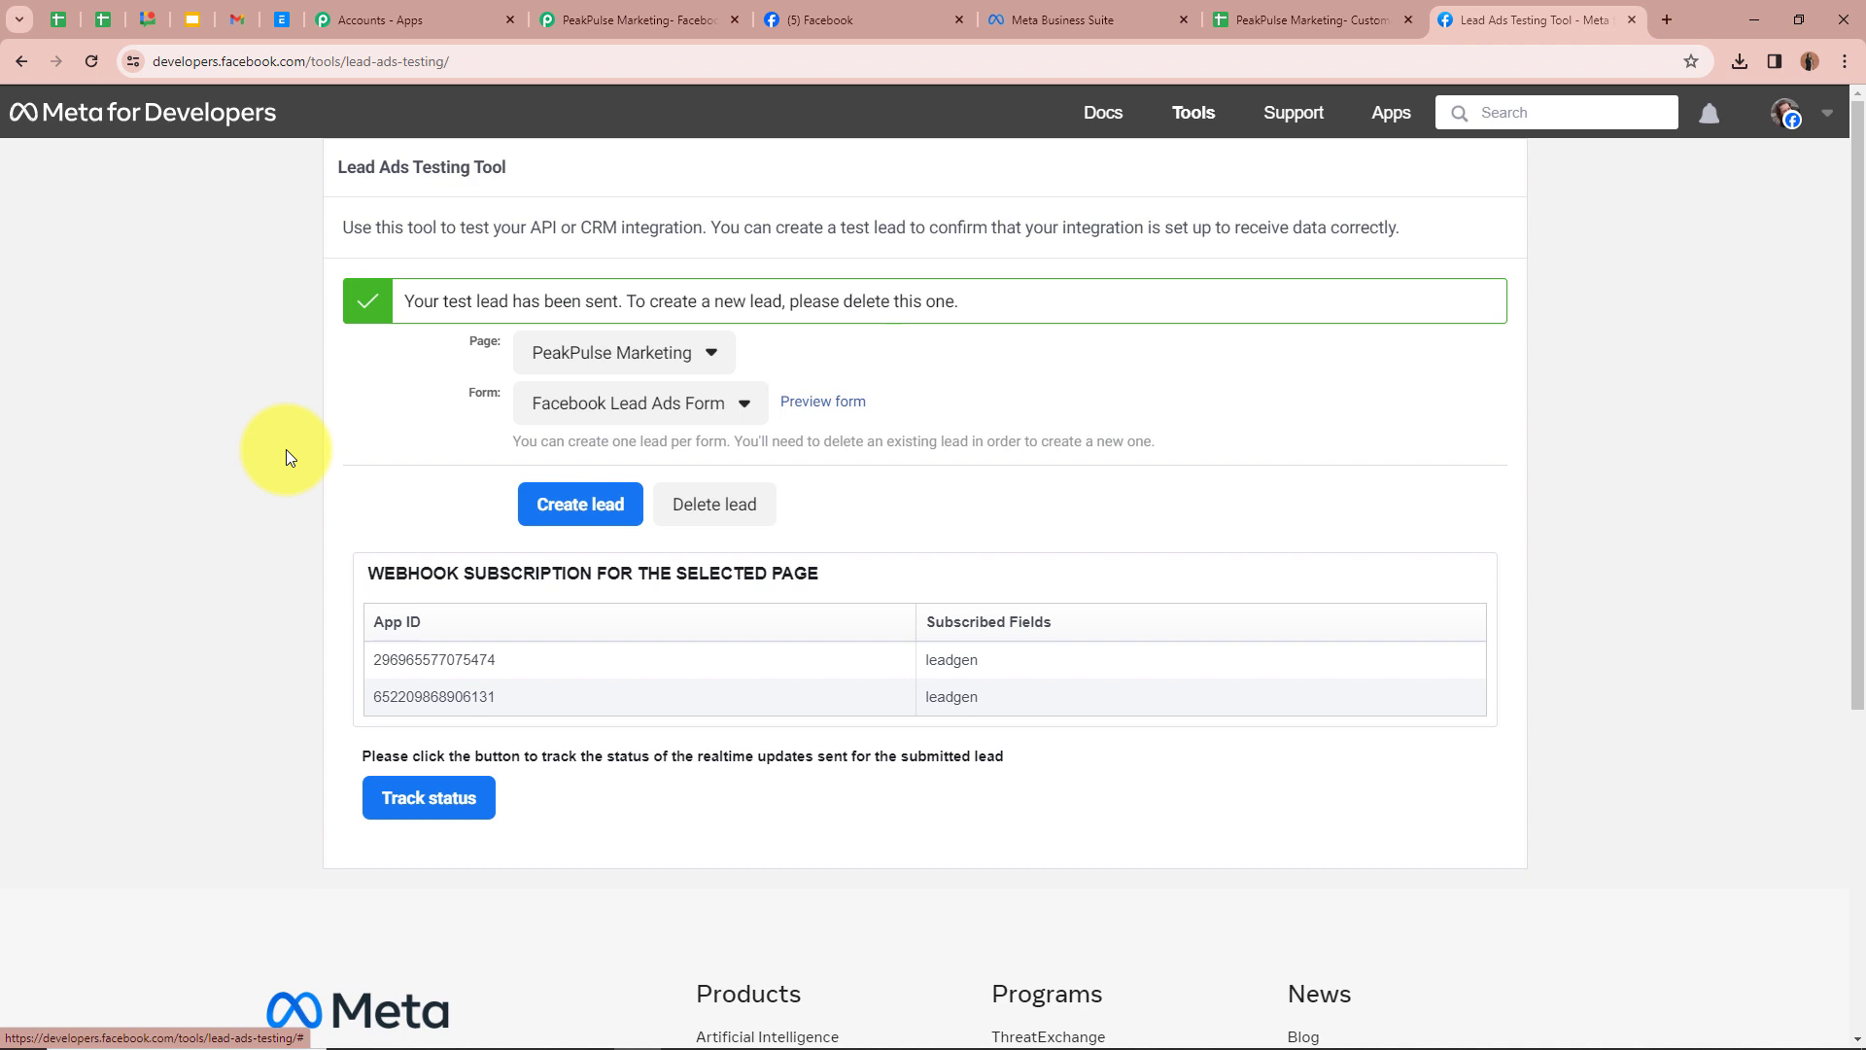
pyautogui.click(1227, 19)
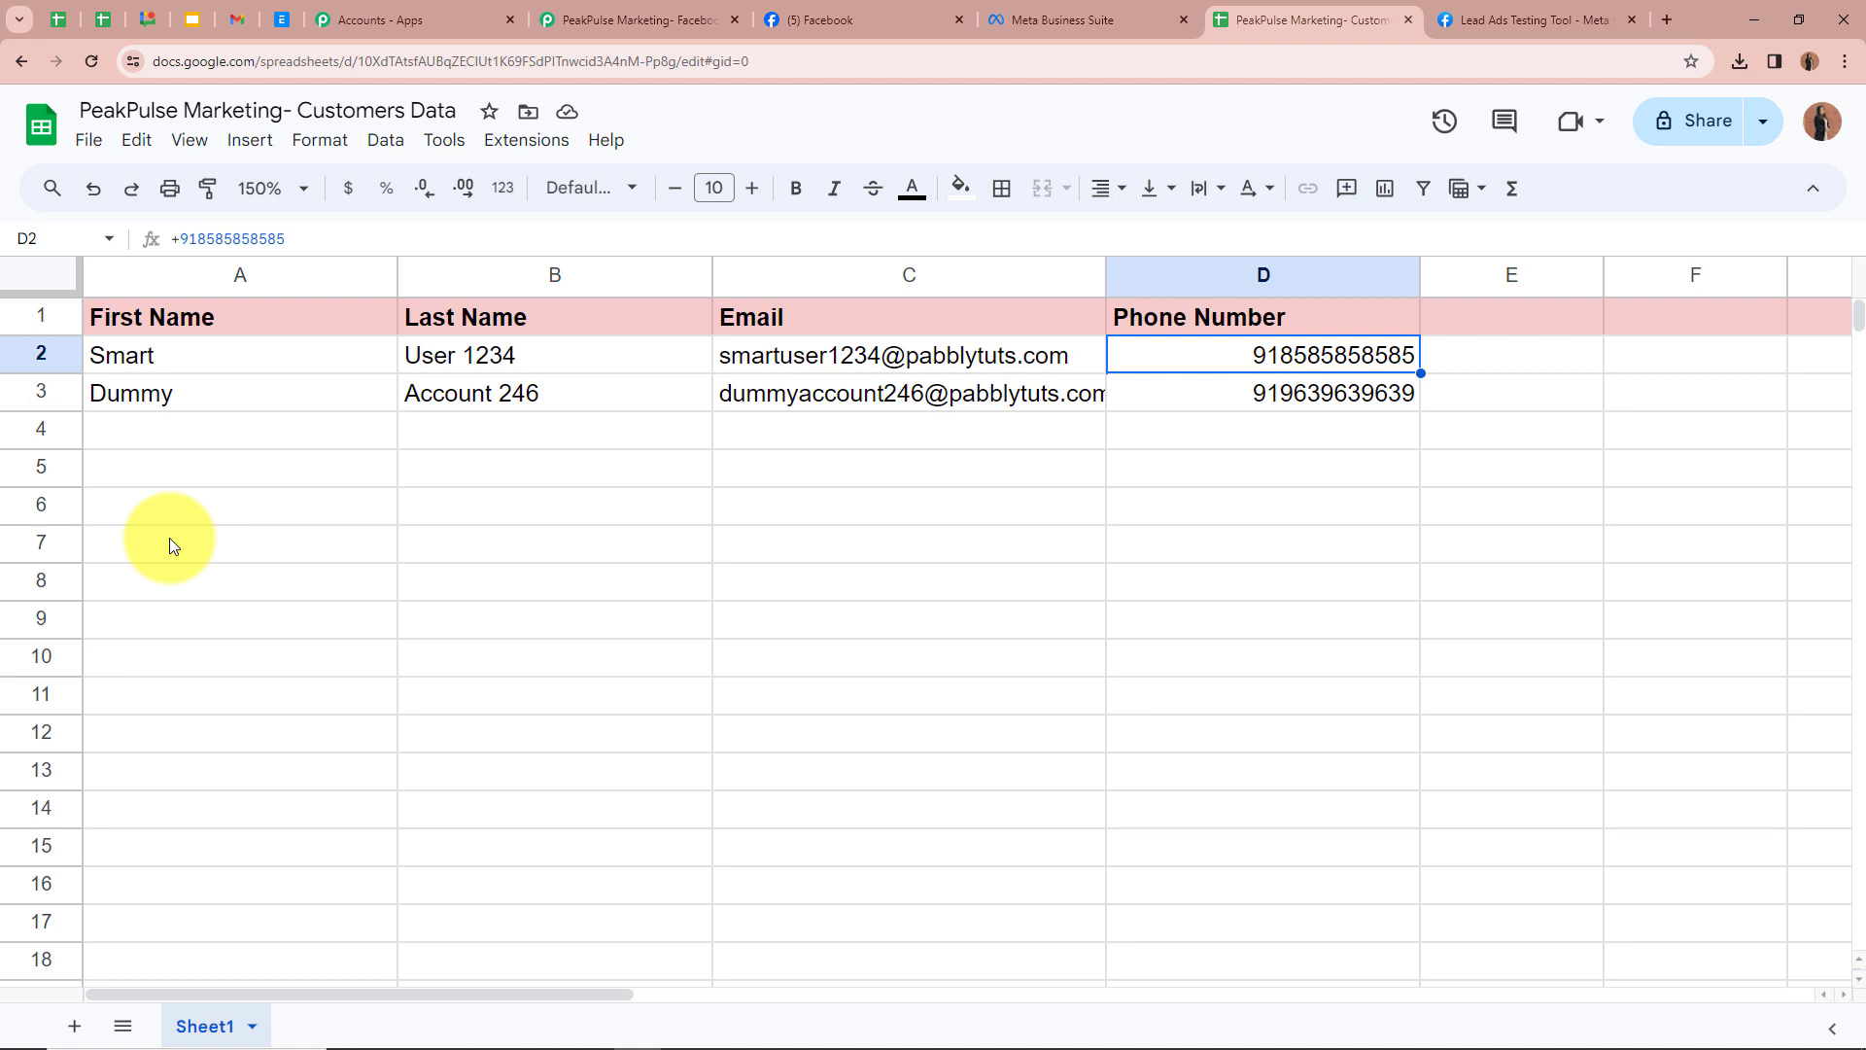
# Verify the new lead's first and last name in row 3 and widen the Email column.
pyautogui.click(181, 398)
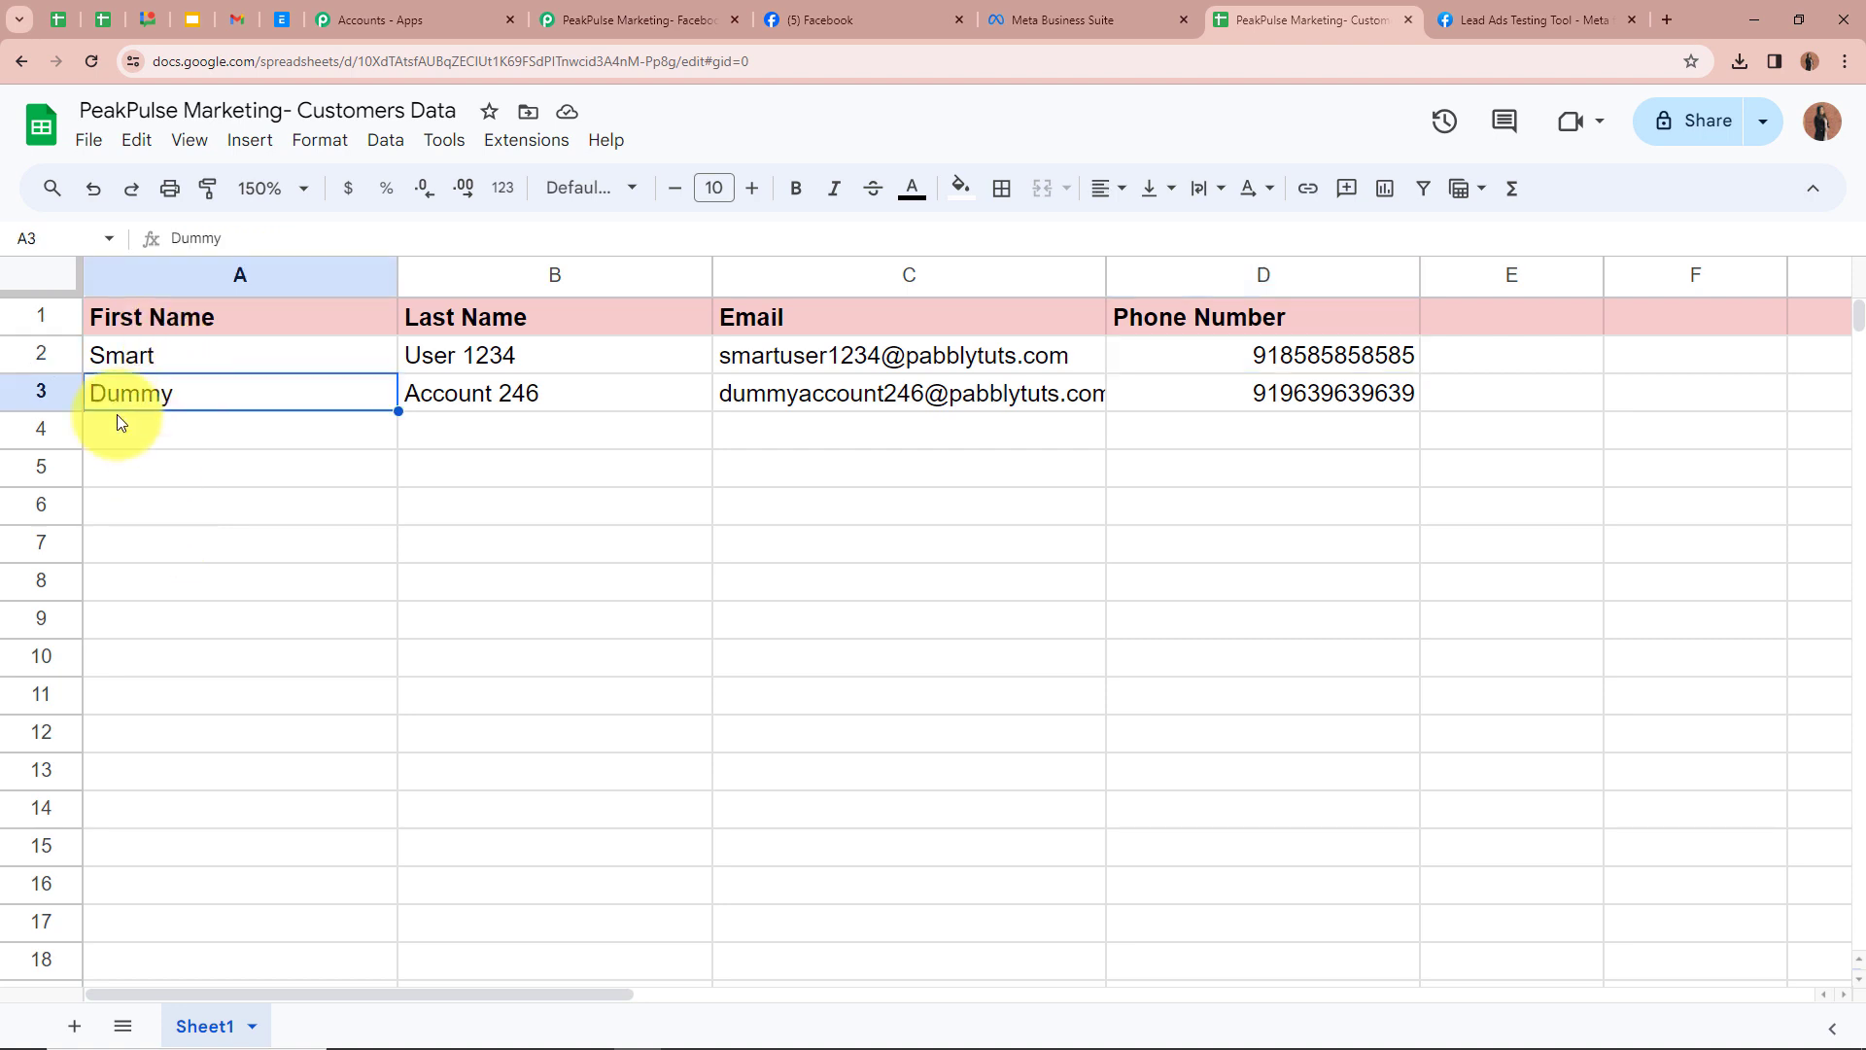
pyautogui.click(439, 407)
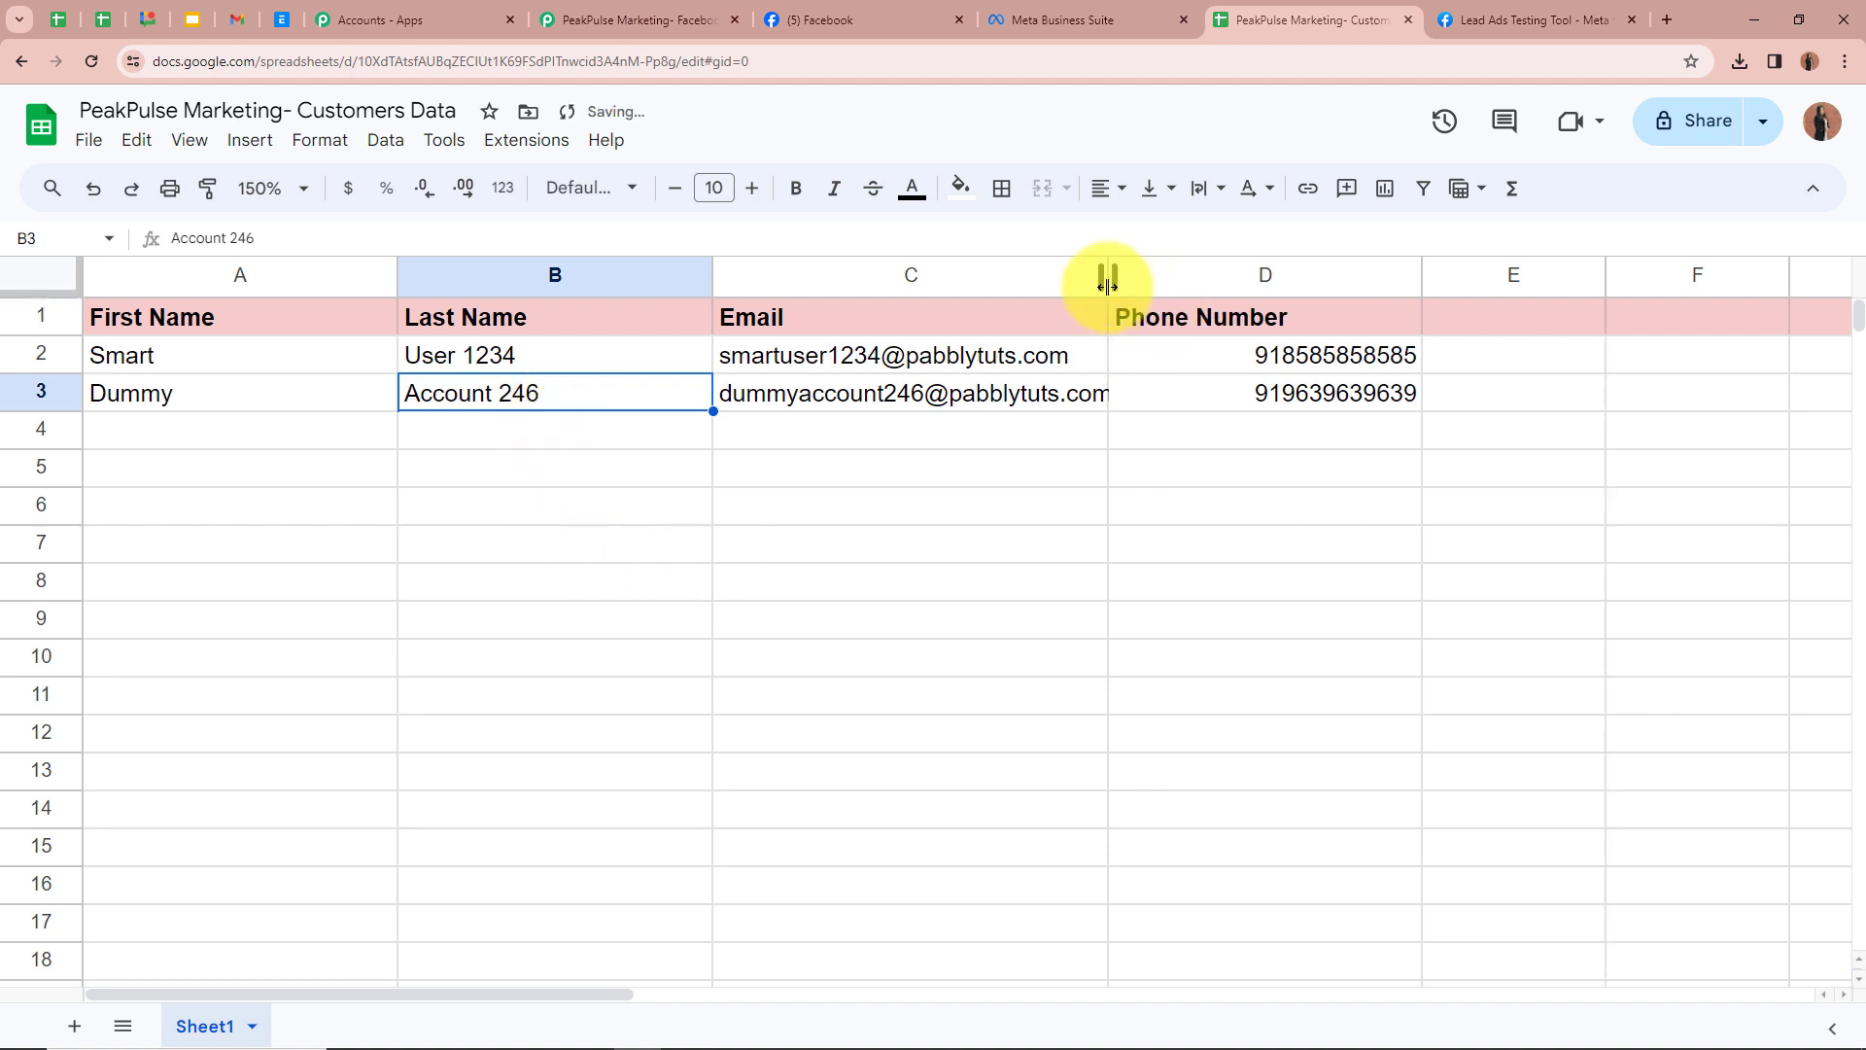
pyautogui.moveTo(1108, 275); pyautogui.dragTo(1164, 275)
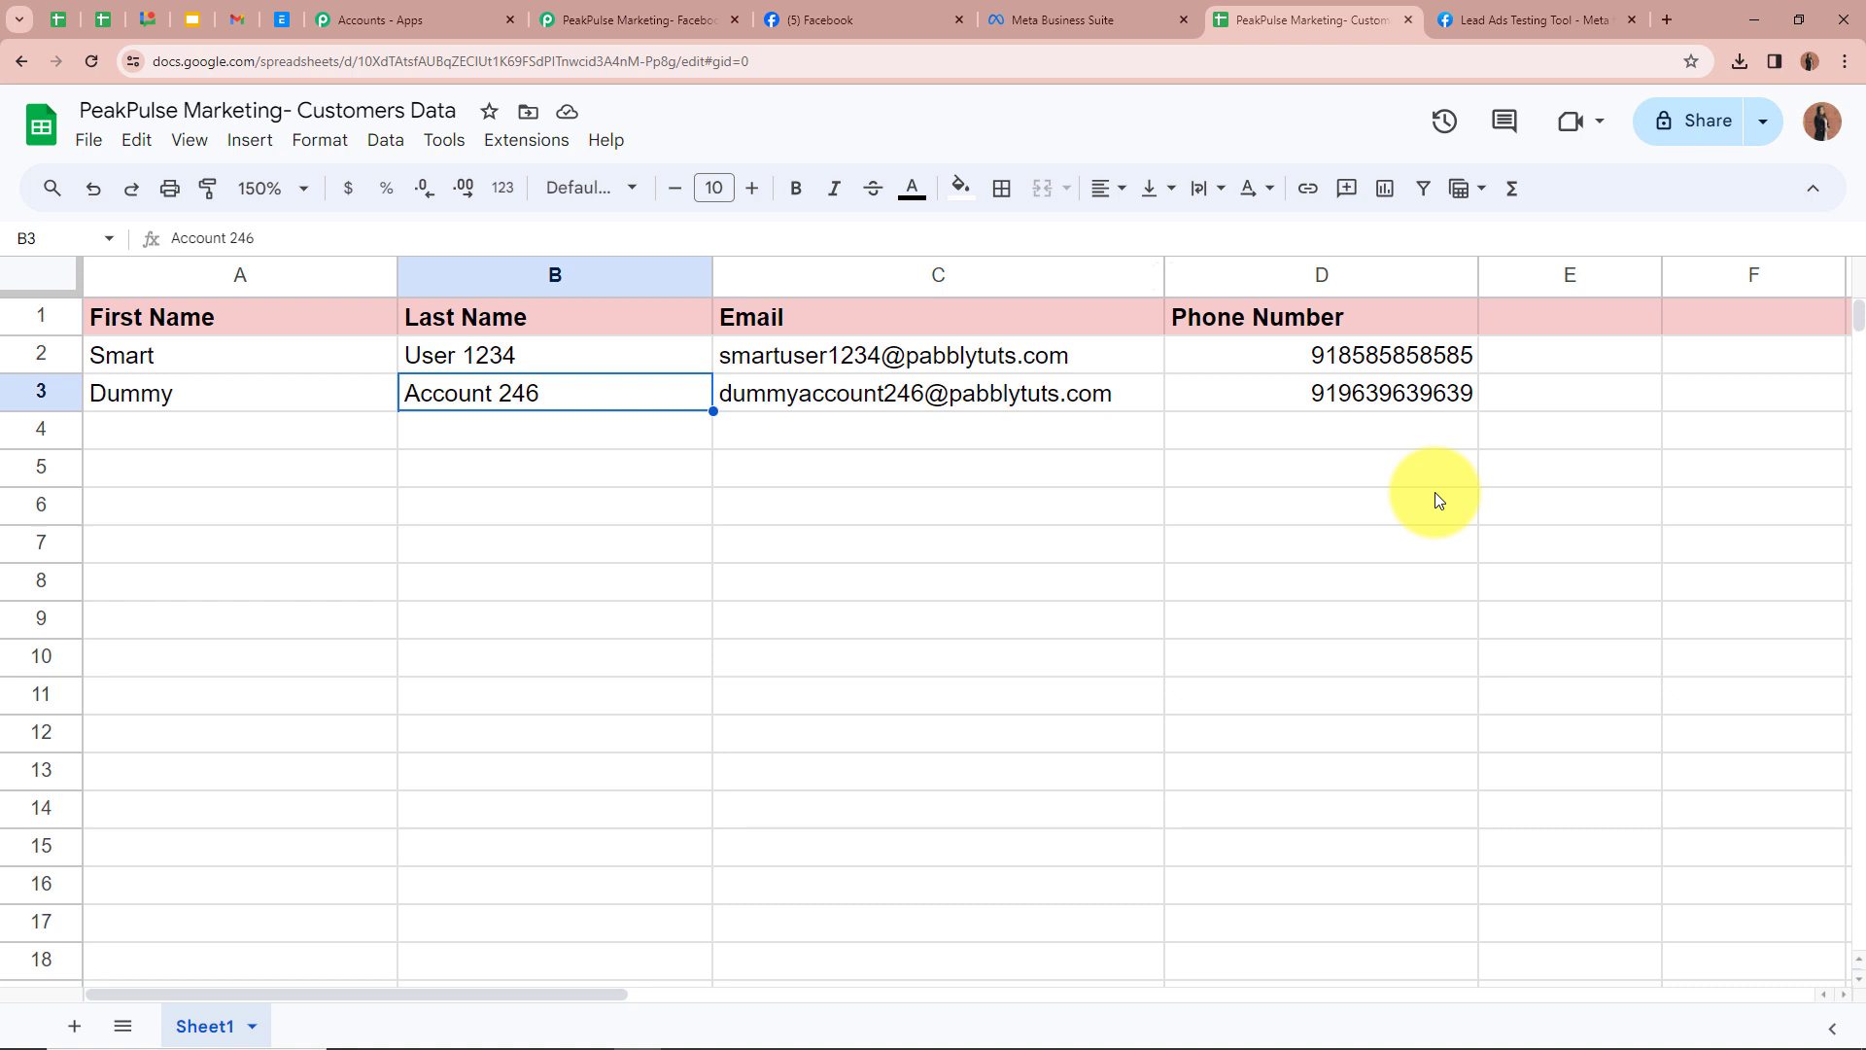
pyautogui.click(651, 20)
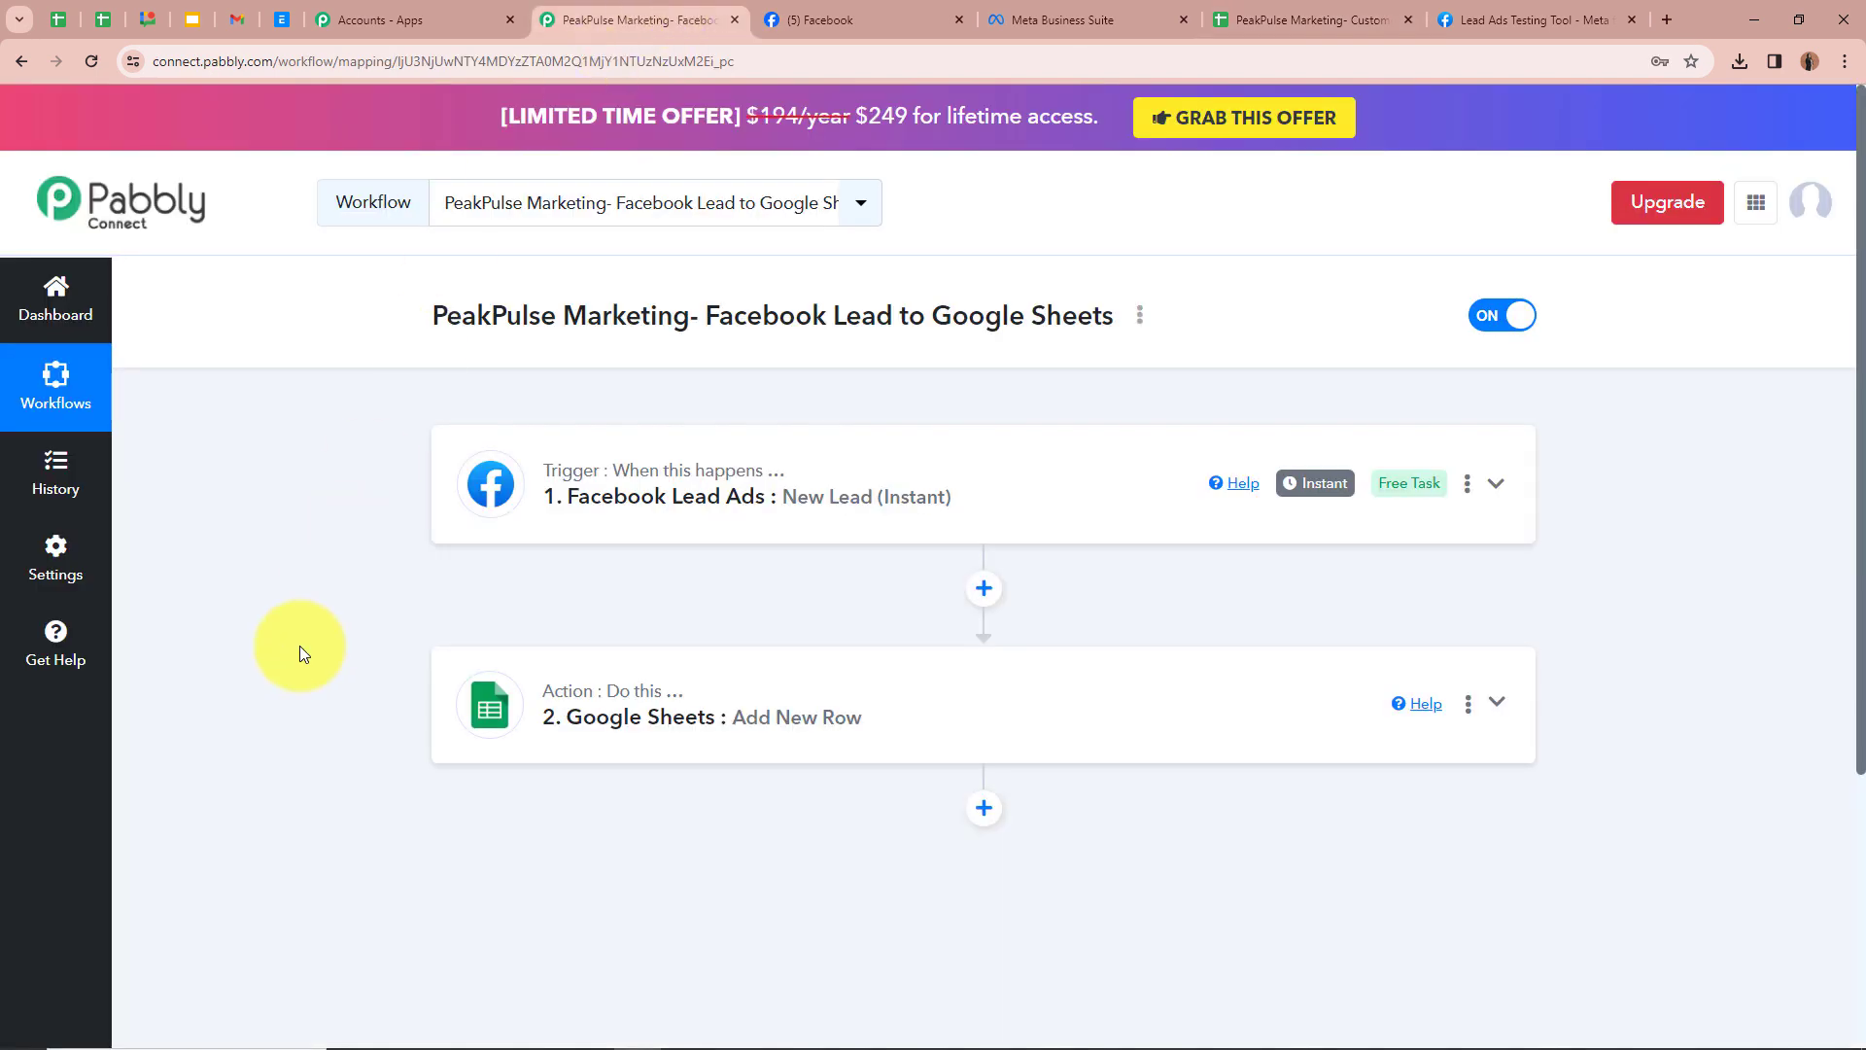